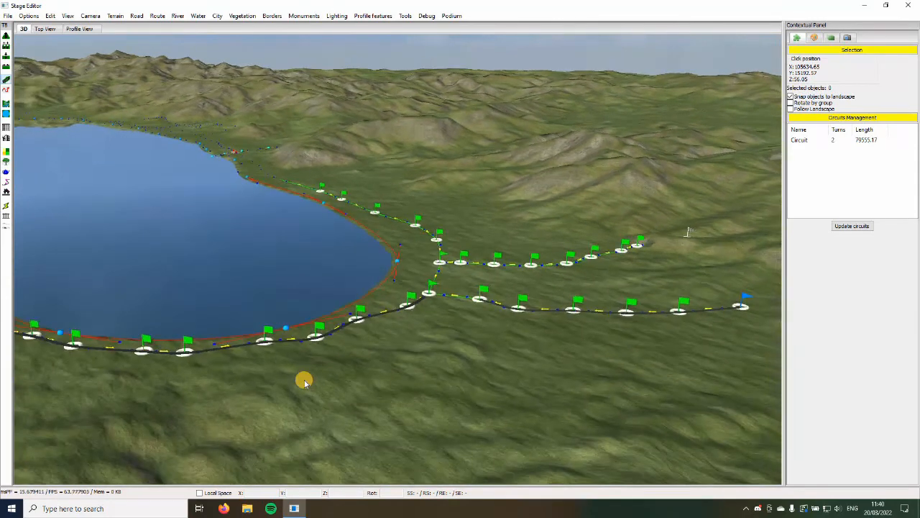
Examine the road and circuit route around the lake, including the branches leading to the start and finish
{"action": "key", "text": "Up"}
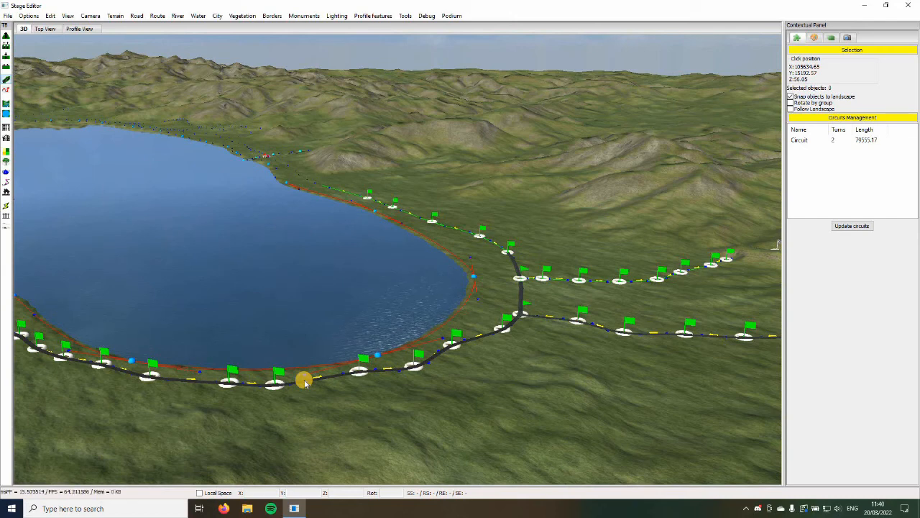
{"action": "key", "text": "Down"}
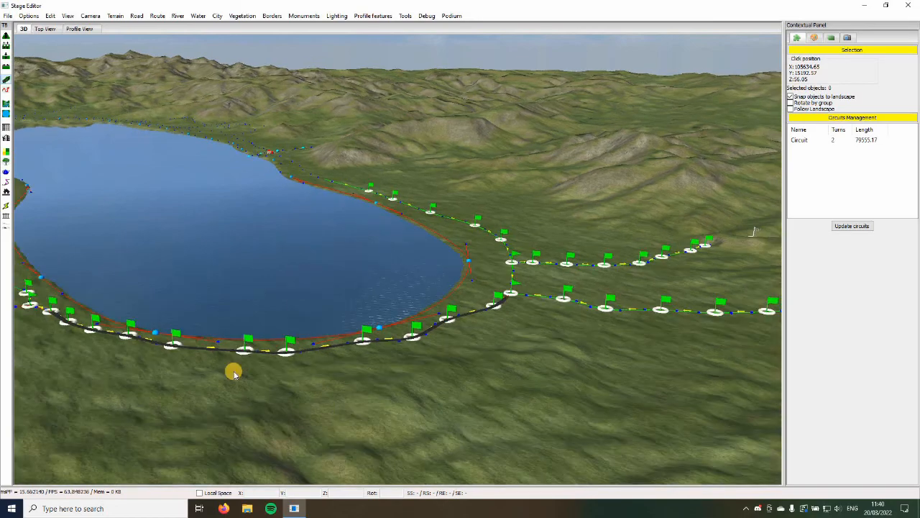
{"action": "key", "text": "Left"}
{"action": "key", "text": "Up"}
{"action": "key", "text": "Up"}
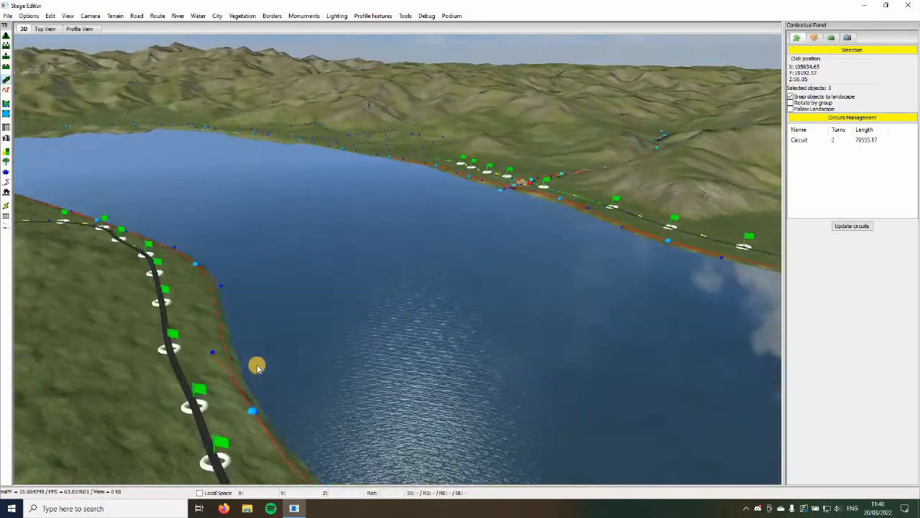
{"action": "key", "text": "Left"}
{"action": "key", "text": "Up"}
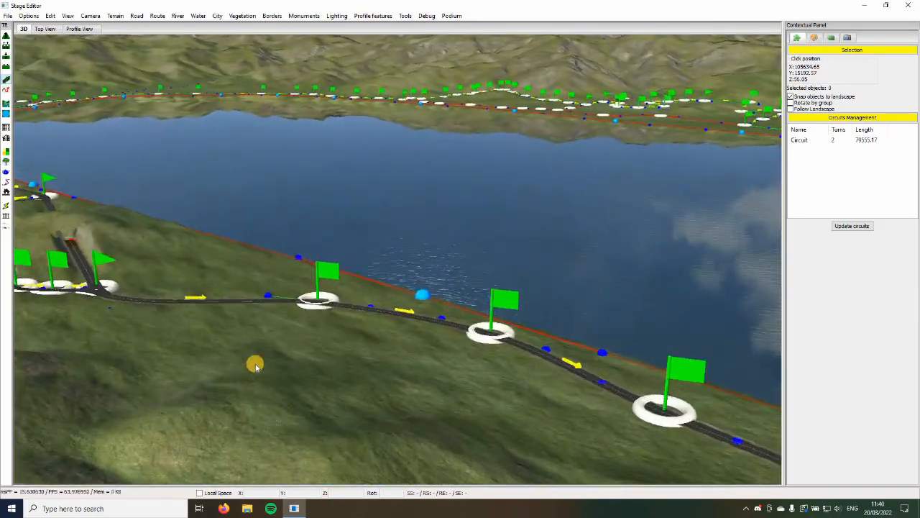
{"action": "key", "text": "Down"}
{"action": "key", "text": "Down"}
{"action": "key", "text": "Right"}
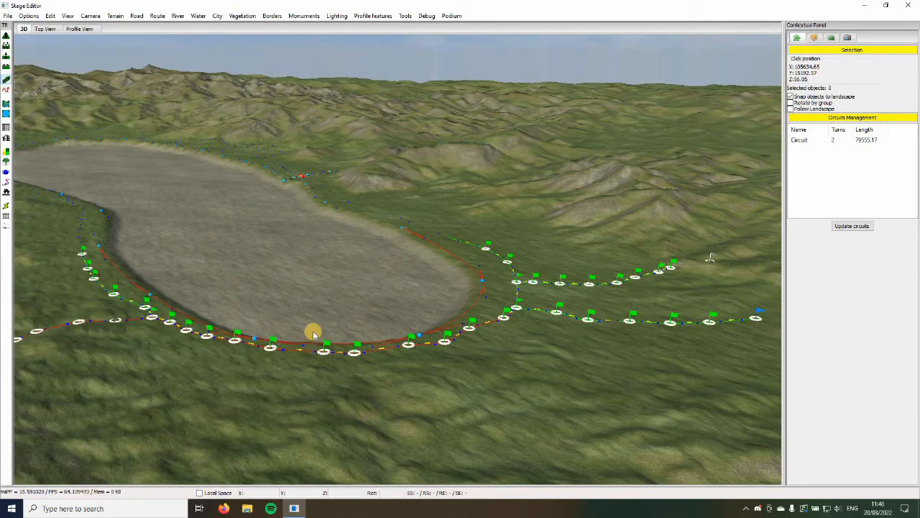
{"action": "key", "text": "Right"}
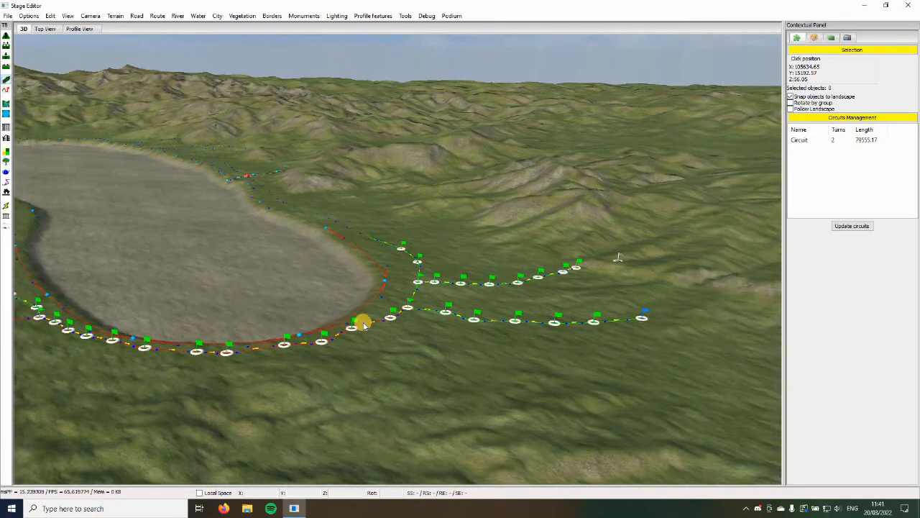
{"action": "key", "text": "Up"}
{"action": "key", "text": "Down"}
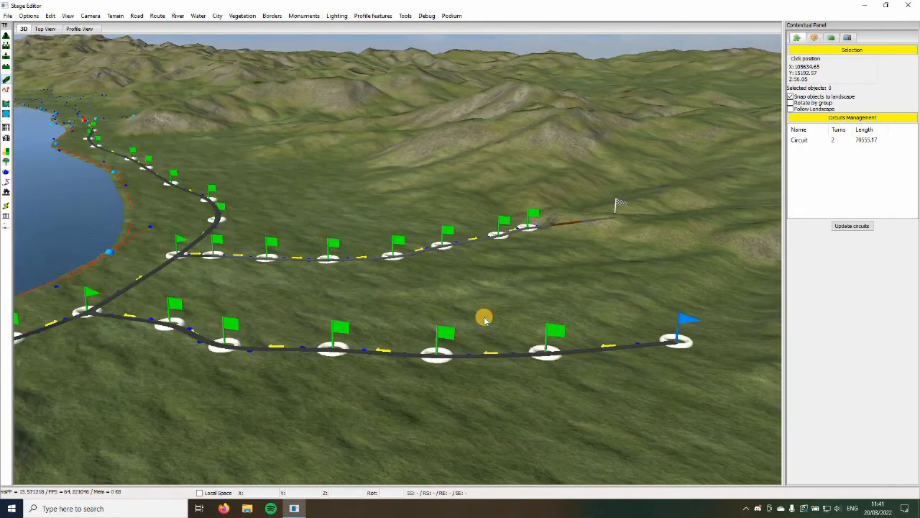
{"action": "key", "text": "Left"}
{"action": "key", "text": "Down"}
{"action": "key", "text": "Left"}
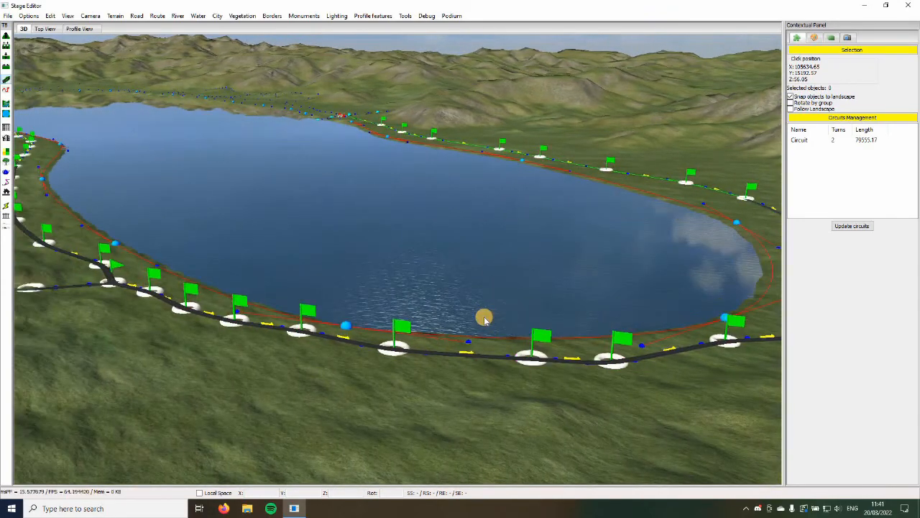
{"action": "key", "text": "Up"}
{"action": "key", "text": "Left"}
{"action": "key", "text": "Right"}
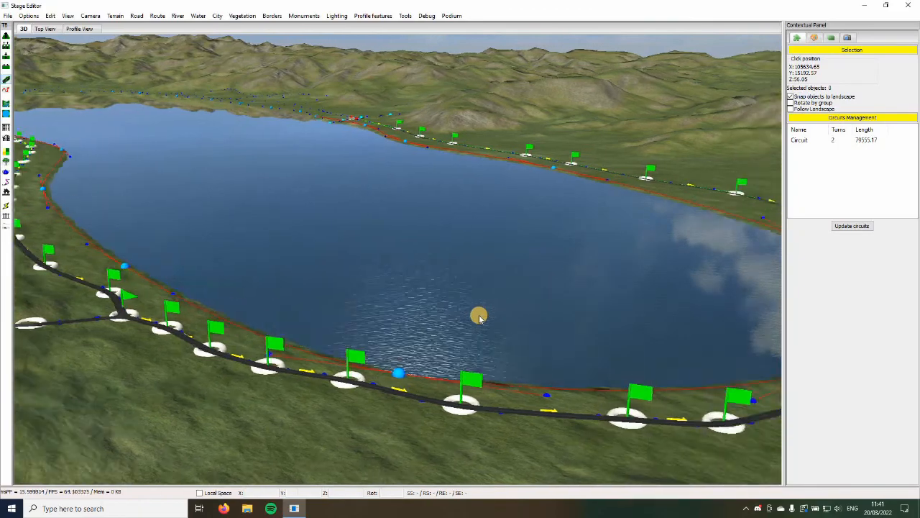
{"action": "key", "text": "Up"}
{"action": "key", "text": "Down"}
{"action": "key", "text": "Left"}
{"action": "key", "text": "Up"}
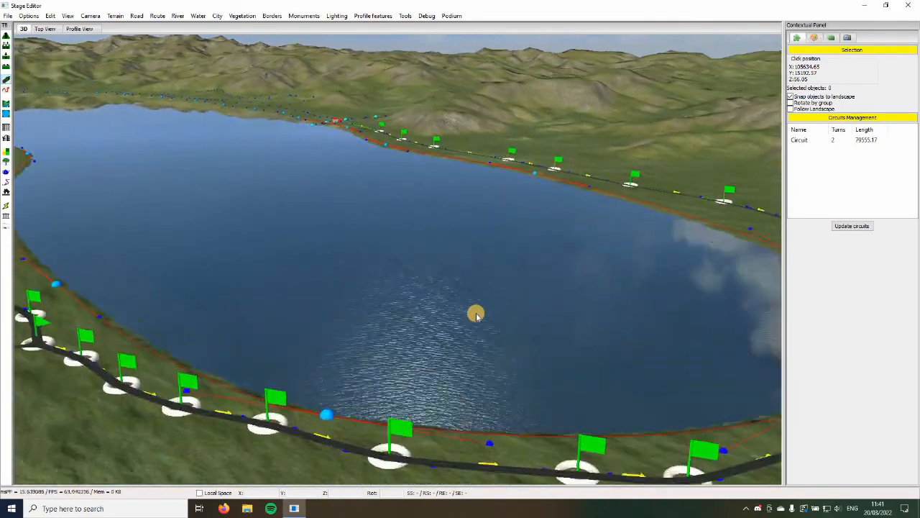
{"action": "key", "text": "Right"}
{"action": "key", "text": "Left"}
{"action": "key", "text": "Down"}
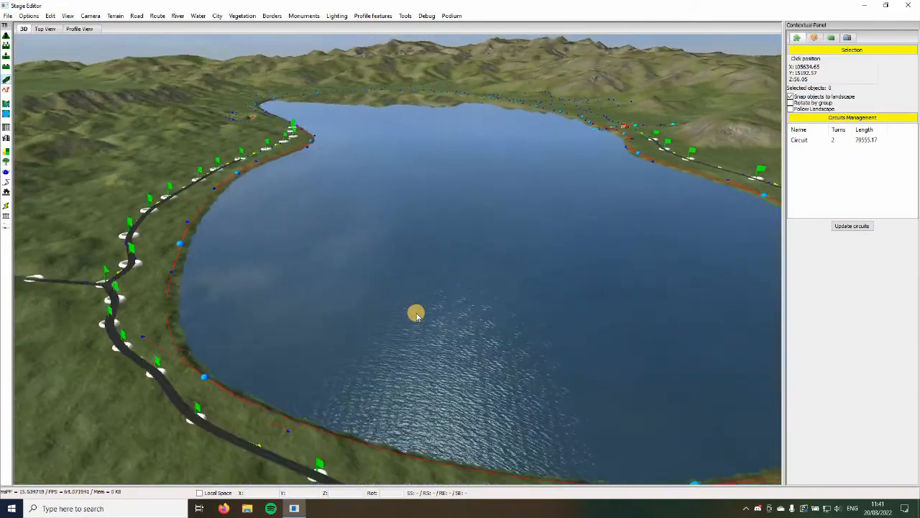
{"action": "key", "text": "Right"}
{"action": "key", "text": "Down"}
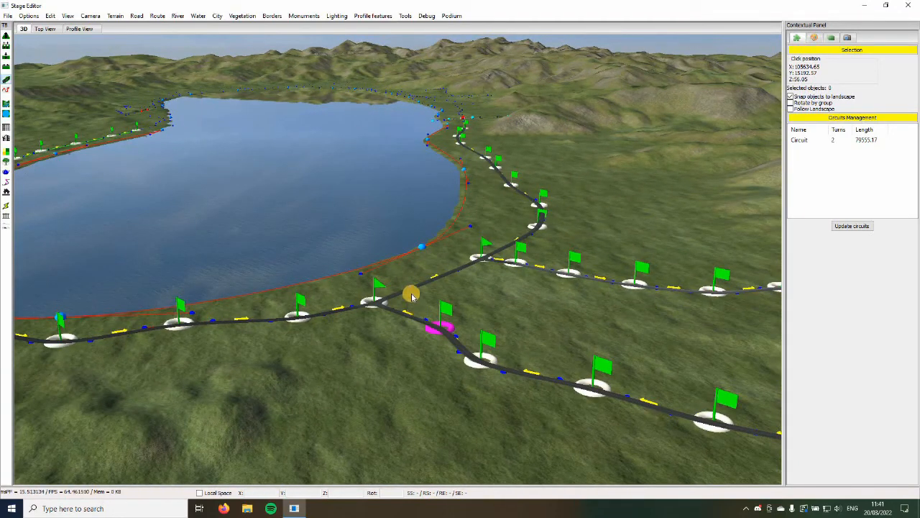
{"action": "key", "text": "Right"}
{"action": "key", "text": "Up"}
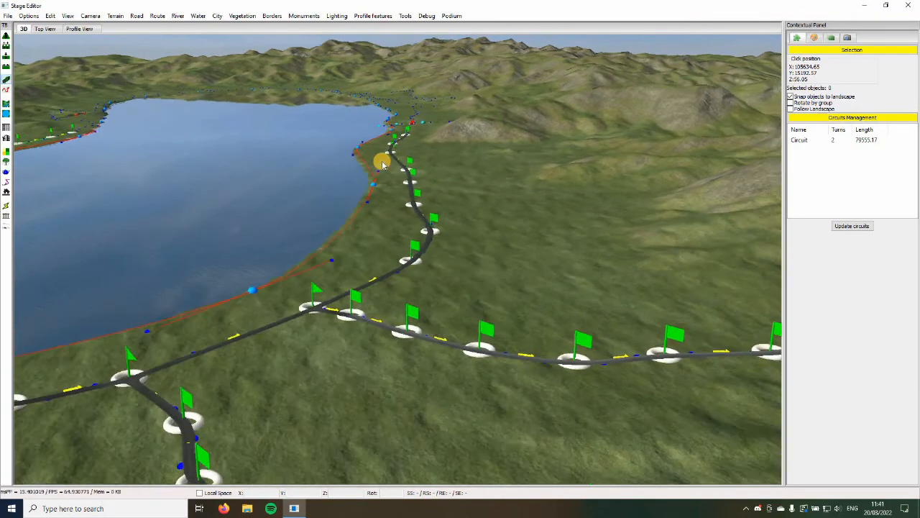
{"action": "key", "text": "Left"}
{"action": "key", "text": "Down"}
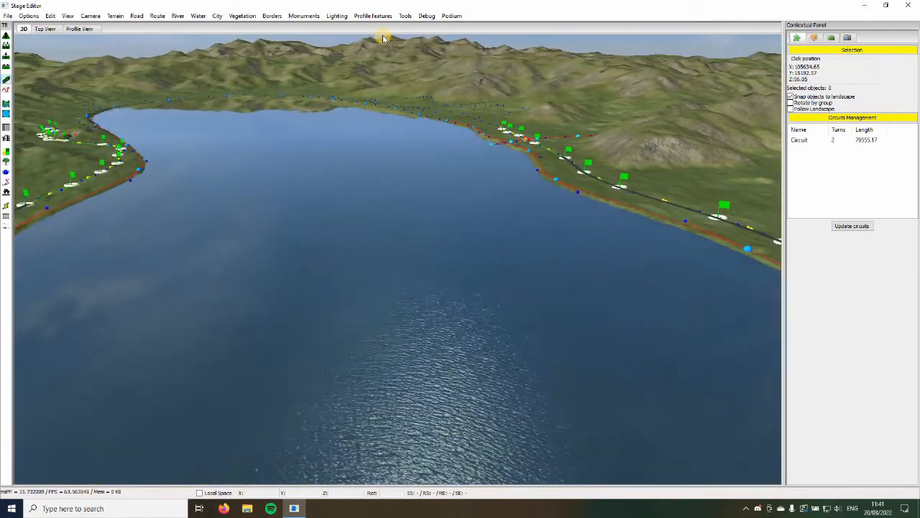
Run Check Stage on the stage, repeat the check, and close the report
{"action": "left_click", "coordinate": [406, 17]}
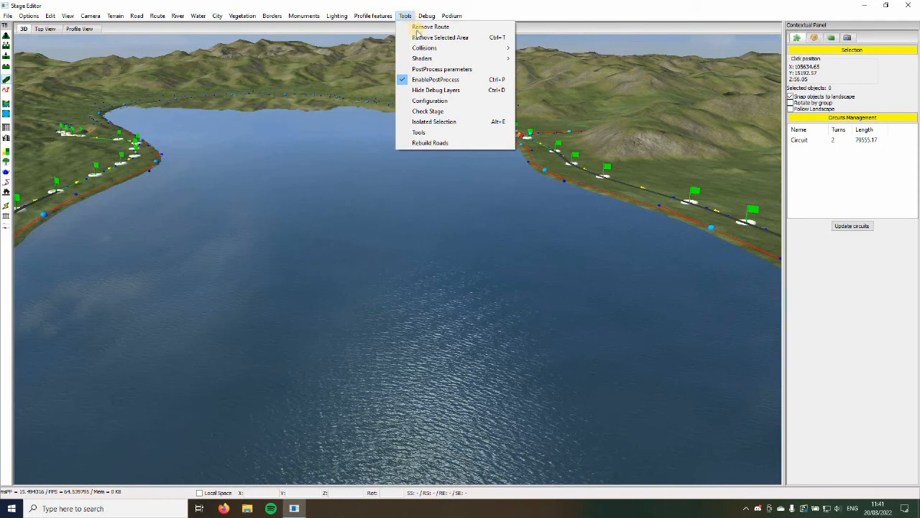
{"action": "left_click", "coordinate": [454, 112]}
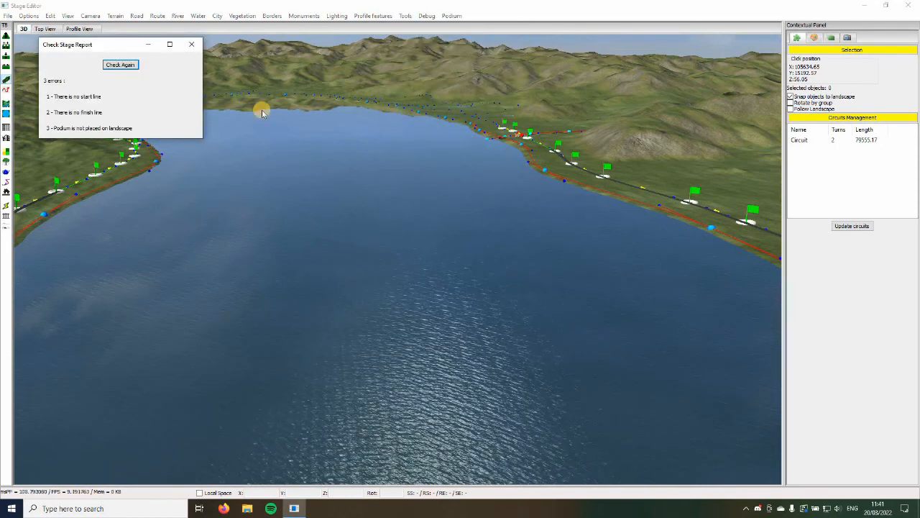
{"action": "left_click", "coordinate": [131, 64]}
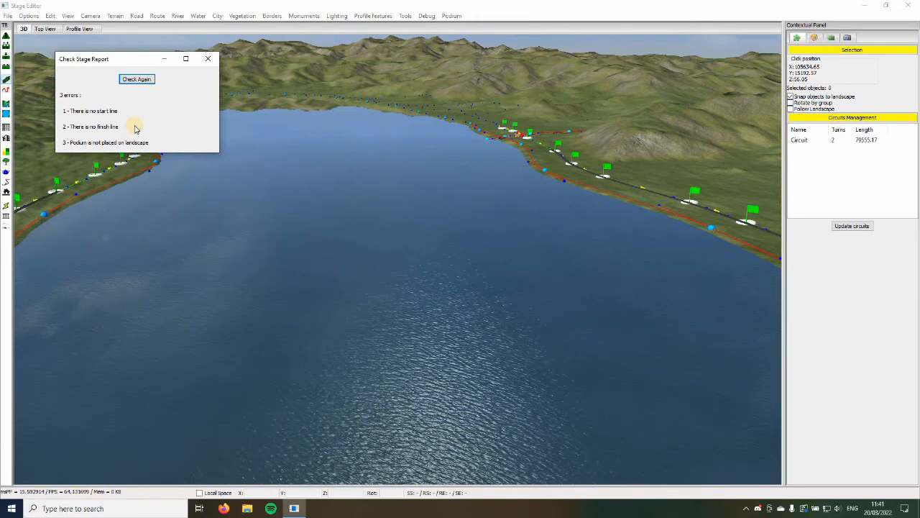
{"action": "left_click", "coordinate": [208, 59]}
Start a new road with a first point on the empty grassland near the terrain's edge, away from the lake
{"action": "scroll", "coordinate": [337, 209], "scroll_direction": "down", "scroll_amount": 10}
{"action": "scroll", "coordinate": [473, 366], "scroll_direction": "up", "scroll_amount": 8}
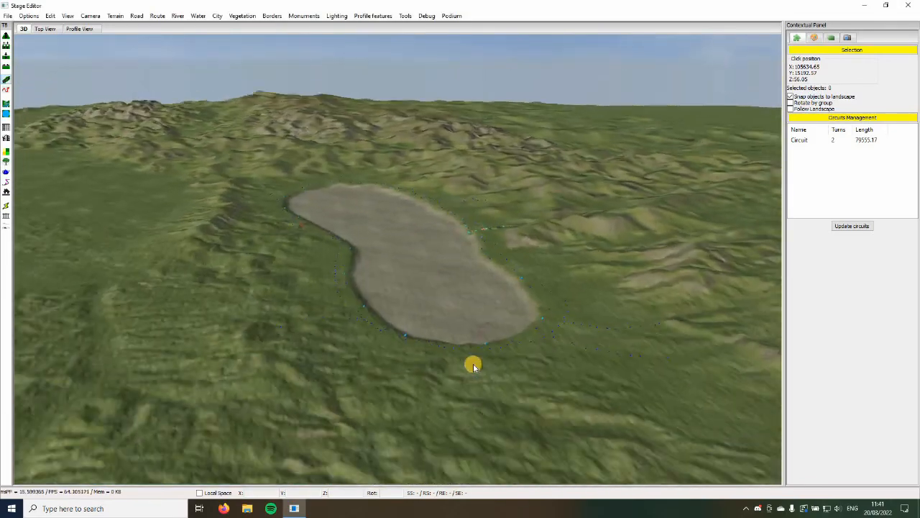
{"action": "scroll", "coordinate": [473, 365], "scroll_direction": "up", "scroll_amount": 10}
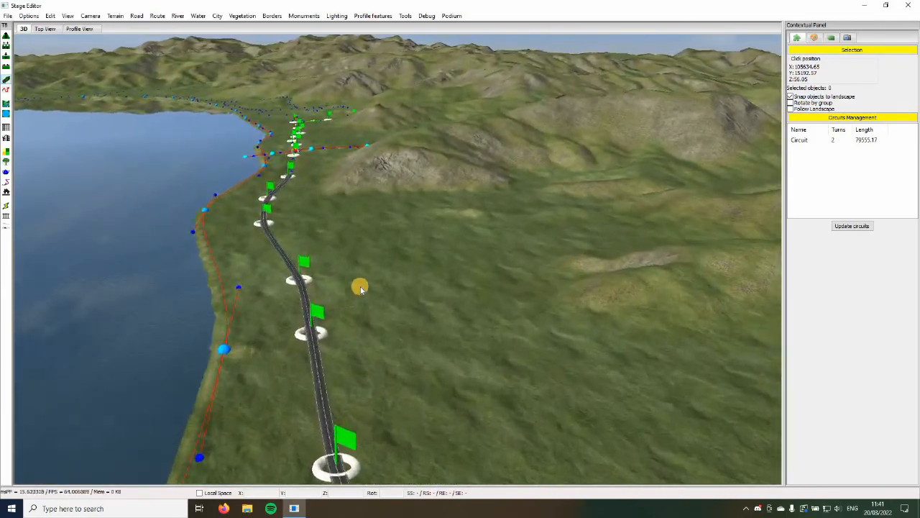
{"action": "scroll", "coordinate": [373, 292], "scroll_direction": "up", "scroll_amount": 5}
{"action": "scroll", "coordinate": [413, 312], "scroll_direction": "up", "scroll_amount": 8}
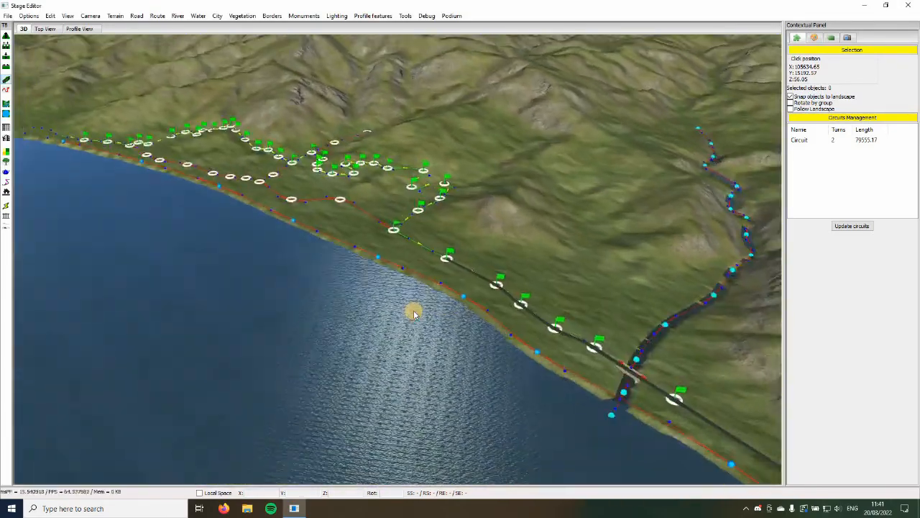
{"action": "scroll", "coordinate": [414, 313], "scroll_direction": "down", "scroll_amount": 10}
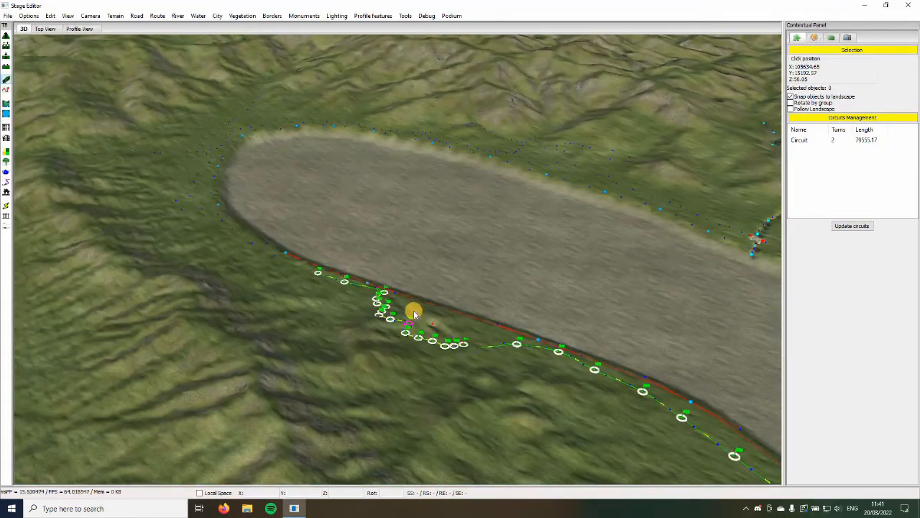
{"action": "scroll", "coordinate": [445, 315], "scroll_direction": "down", "scroll_amount": 10}
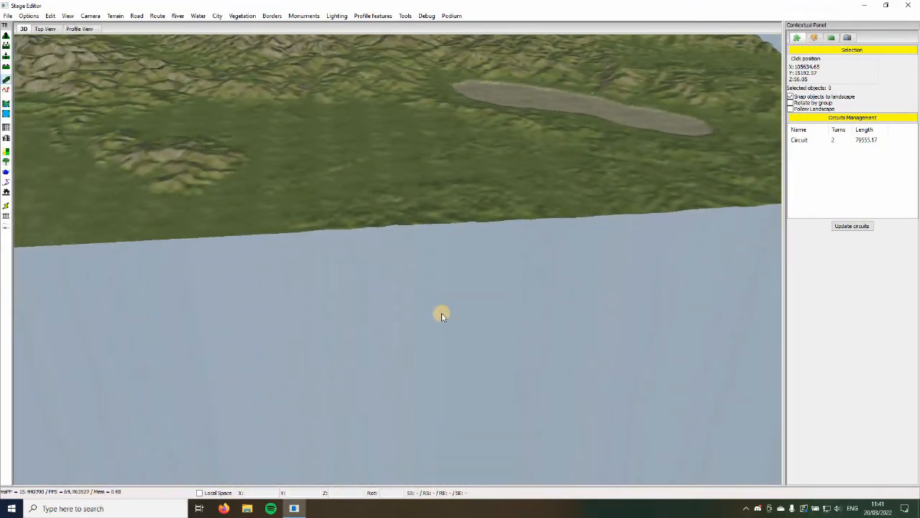
{"action": "scroll", "coordinate": [435, 313], "scroll_direction": "up", "scroll_amount": 3}
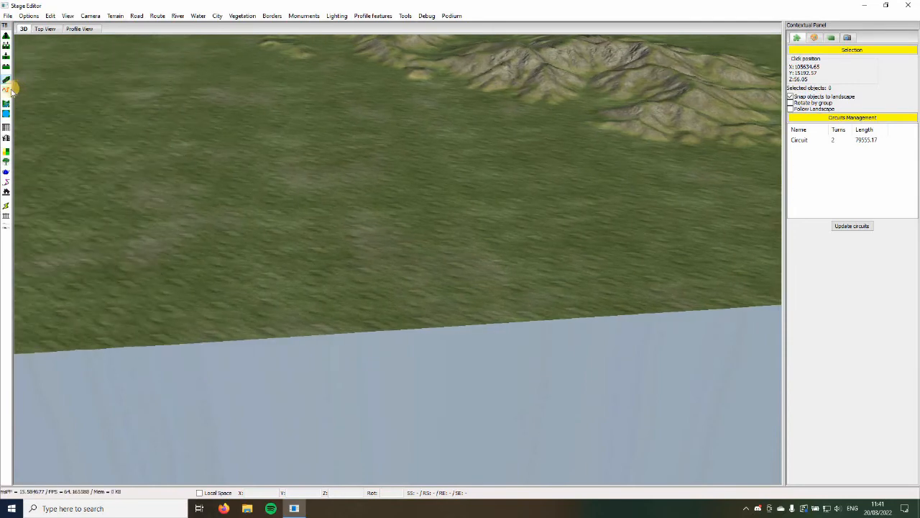
{"action": "left_click", "coordinate": [7, 82]}
{"action": "scroll", "coordinate": [305, 285], "scroll_direction": "up", "scroll_amount": 5}
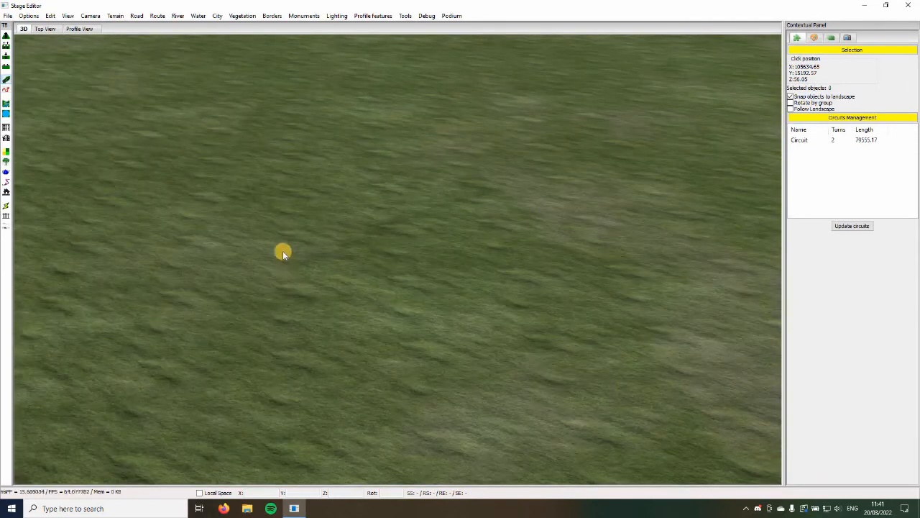
{"action": "left_click", "coordinate": [220, 195]}
{"action": "left_click", "coordinate": [465, 216]}
{"action": "left_click", "coordinate": [407, 319]}
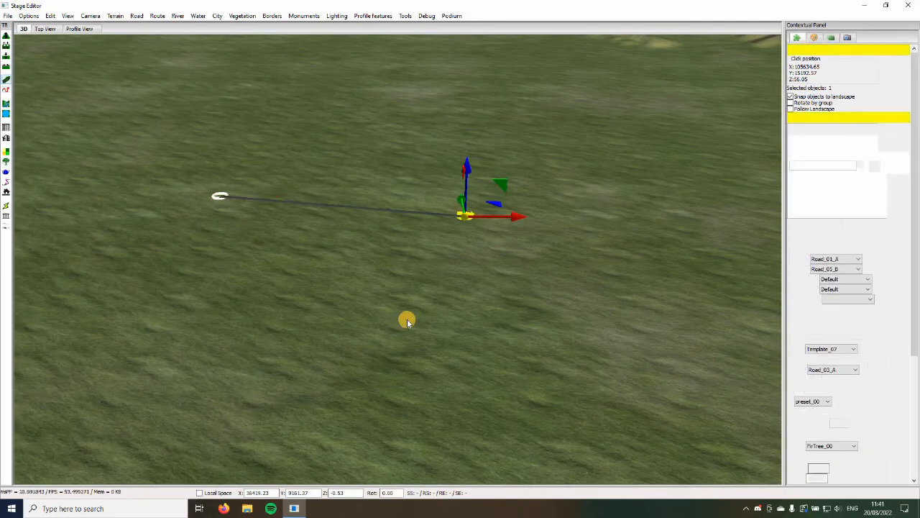
{"action": "left_click_drag", "start_coordinate": [451, 309], "coordinate": [372, 441]}
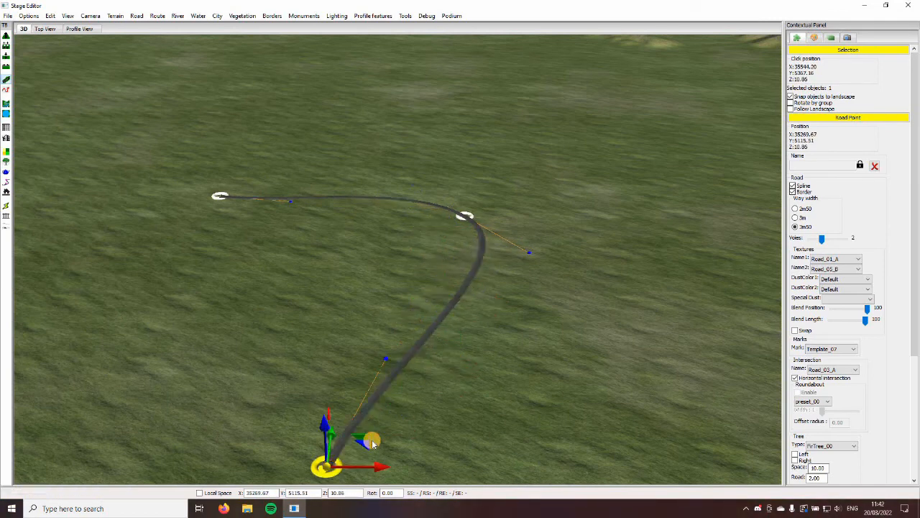
{"action": "key", "text": "Delete"}
{"action": "left_click", "coordinate": [462, 218]}
{"action": "key", "text": "Delete"}
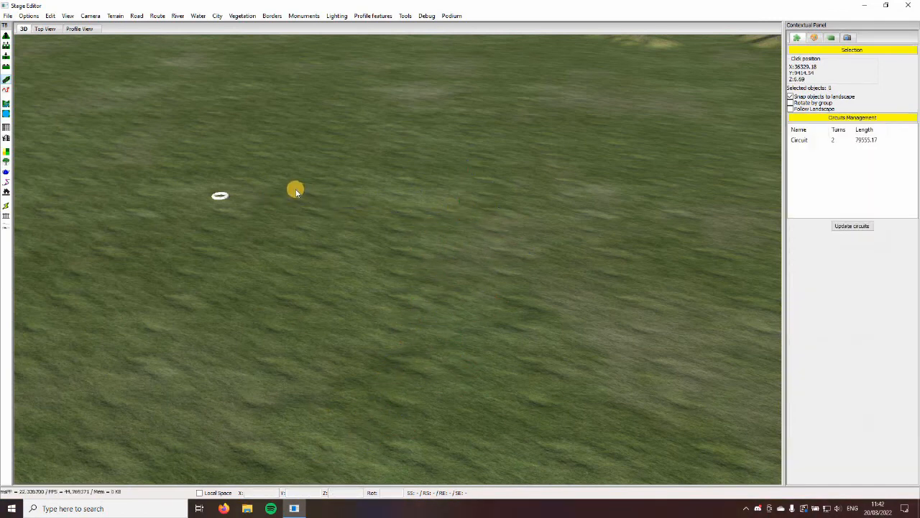
Extend the new road from its remaining point with two closely spaced points that form a tight bend
{"action": "left_click", "coordinate": [230, 206]}
{"action": "scroll", "coordinate": [231, 206], "scroll_direction": "up", "scroll_amount": 4}
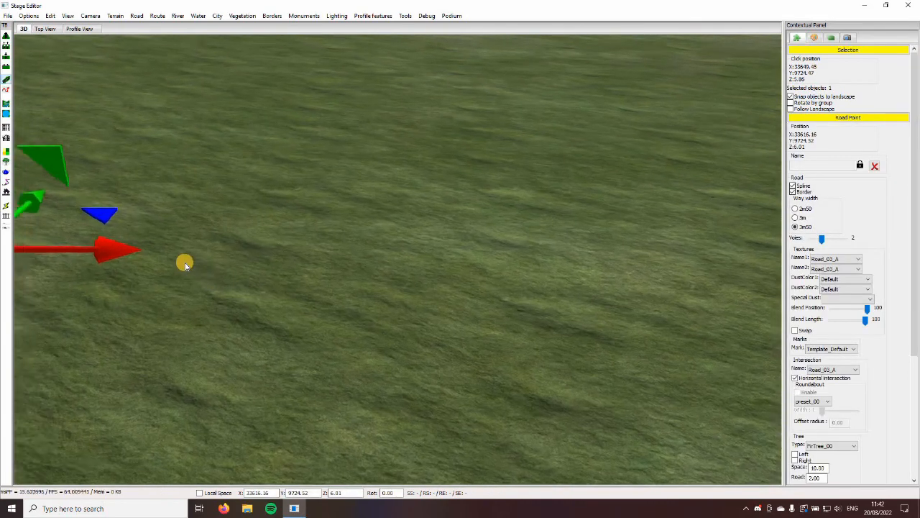
{"action": "key", "text": "f"}
{"action": "right_click_drag", "start_coordinate": [318, 281], "coordinate": [414, 320]}
{"action": "left_click", "coordinate": [397, 251]}
{"action": "left_click", "coordinate": [345, 340]}
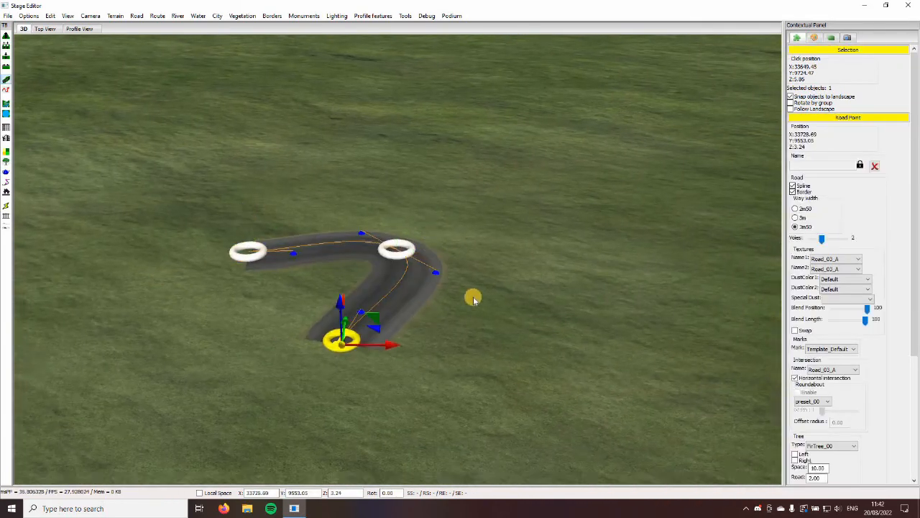
Continue the road with three more points, forming a U-shaped curve followed by an arch
{"action": "key", "text": "s"}
{"action": "left_click", "coordinate": [475, 294]}
{"action": "left_click", "coordinate": [574, 183]}
{"action": "key", "text": "d"}
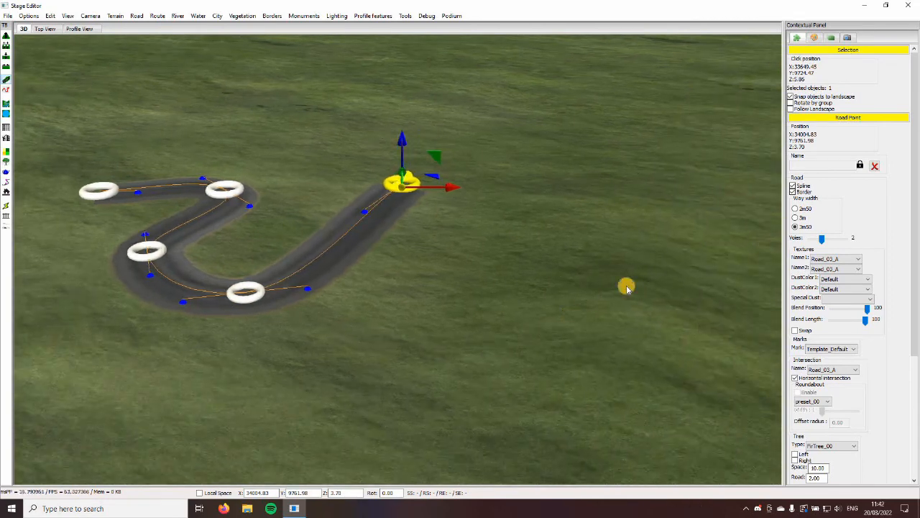
{"action": "left_click", "coordinate": [527, 338]}
{"action": "key", "text": "s"}
{"action": "left_click", "coordinate": [499, 299]}
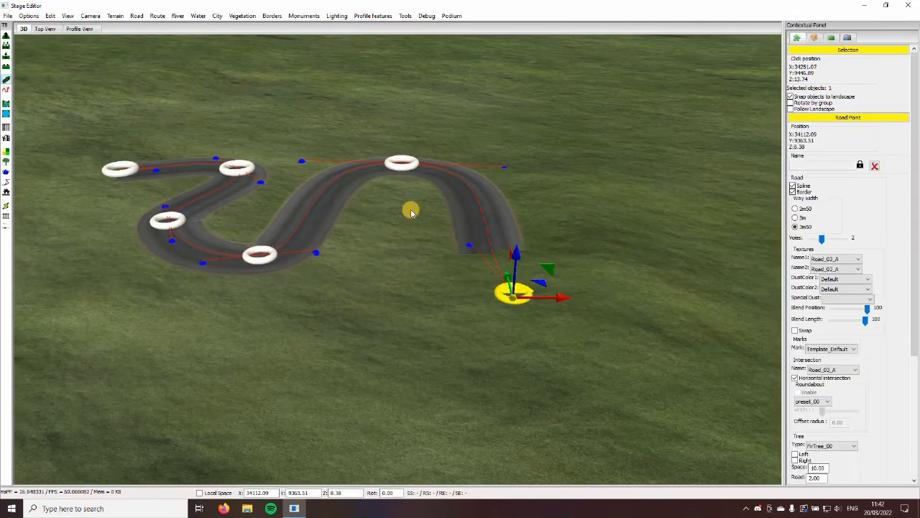
Branch a road off the point at the peak of the arch and add two points that form a hairpin
{"action": "left_click", "coordinate": [411, 209]}
{"action": "key", "text": "d"}
{"action": "key", "text": "w"}
{"action": "left_click", "coordinate": [338, 126]}
{"action": "key", "text": "w"}
{"action": "left_click", "coordinate": [402, 258]}
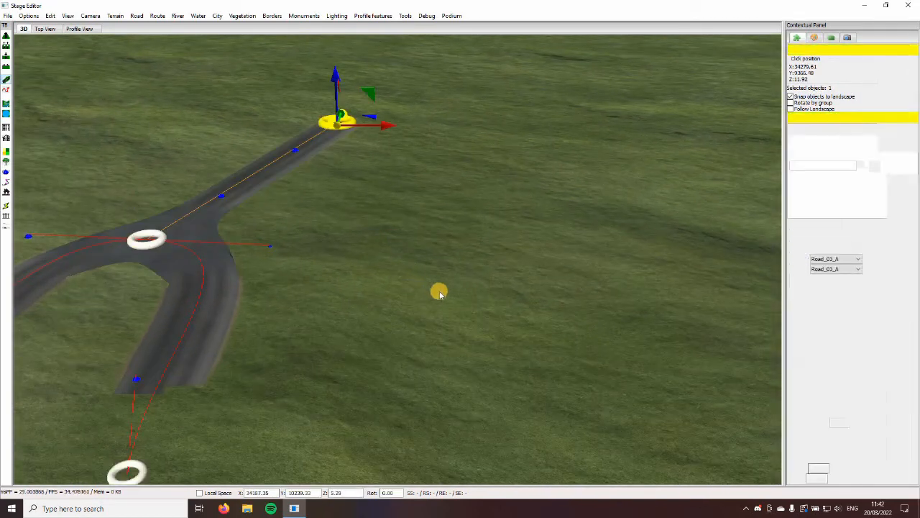
Extend the branch road beyond the hairpin with four more points in a series of winding bends
{"action": "key", "text": "w"}
{"action": "key", "text": "w"}
{"action": "key", "text": "d"}
{"action": "left_click", "coordinate": [425, 236]}
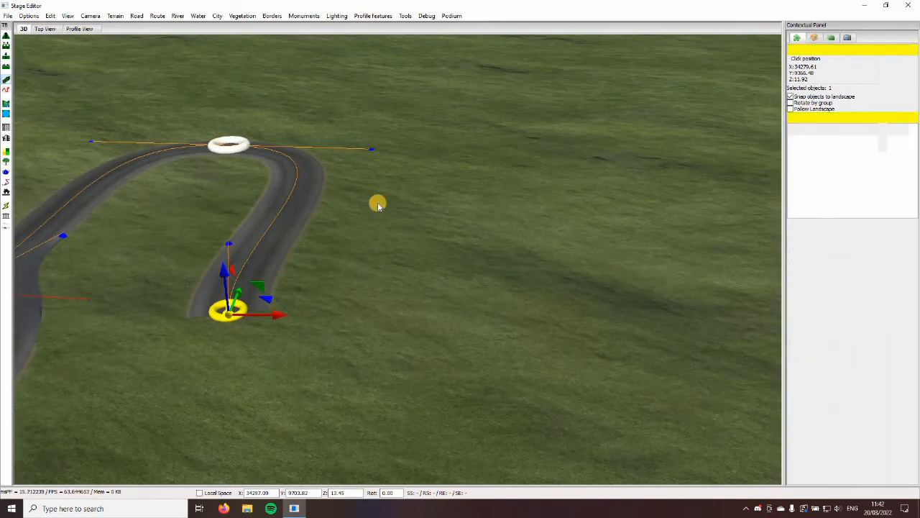
{"action": "key", "text": "d"}
{"action": "left_click", "coordinate": [337, 147]}
{"action": "key", "text": "w"}
{"action": "left_click", "coordinate": [435, 187]}
{"action": "key", "text": "w"}
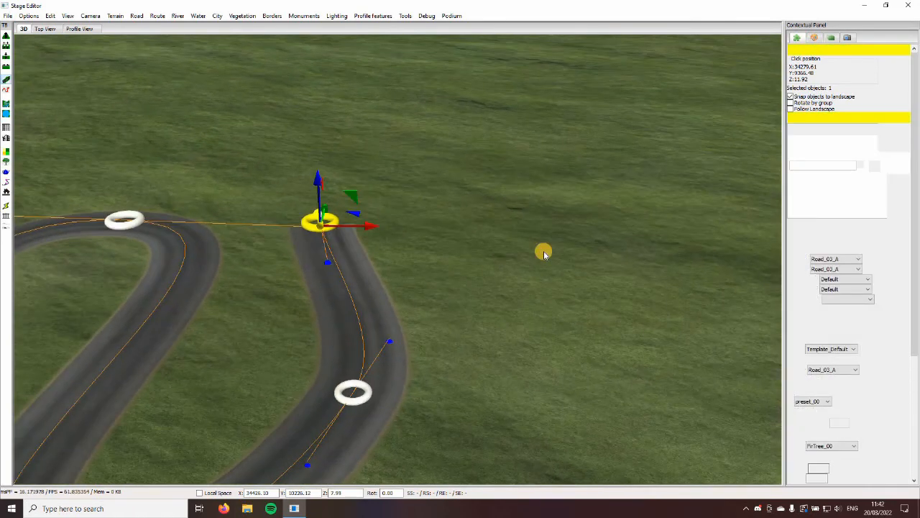
{"action": "key", "text": "s"}
{"action": "left_click", "coordinate": [488, 227]}
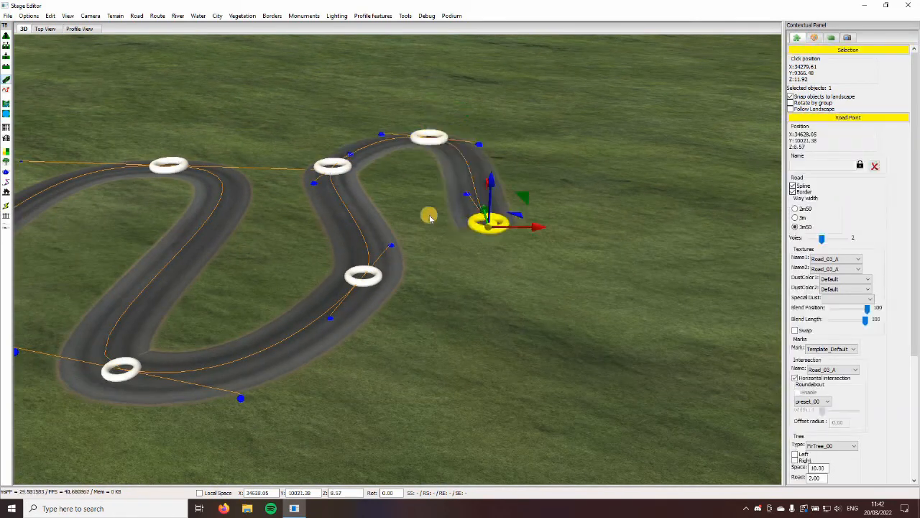
Deselect the road point and look over the whole new road with its branch from several angles
{"action": "key", "text": "s"}
{"action": "left_click", "coordinate": [627, 346]}
{"action": "key", "text": "a"}
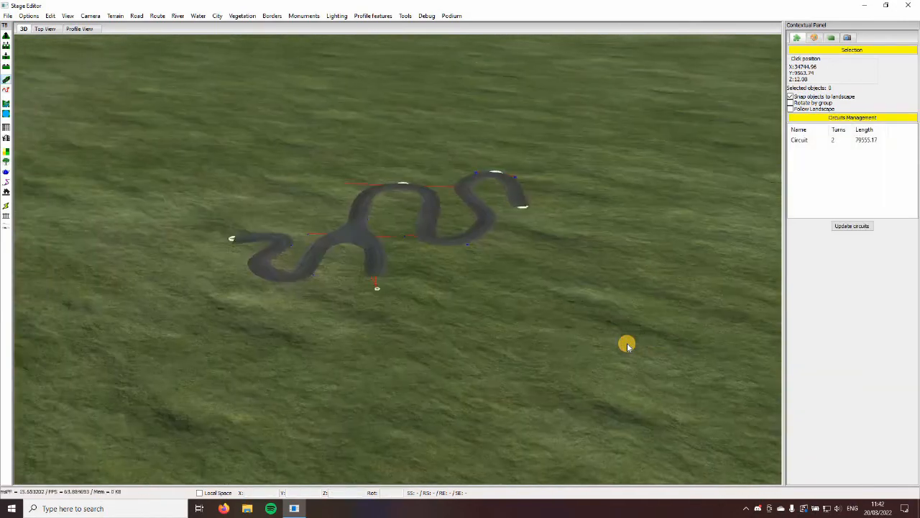
{"action": "key", "text": "s"}
{"action": "key", "text": "d"}
{"action": "key", "text": "w"}
{"action": "right_click_drag", "start_coordinate": [440, 207], "coordinate": [404, 270]}
{"action": "key", "text": "a"}
{"action": "key", "text": "w"}
{"action": "key", "text": "s"}
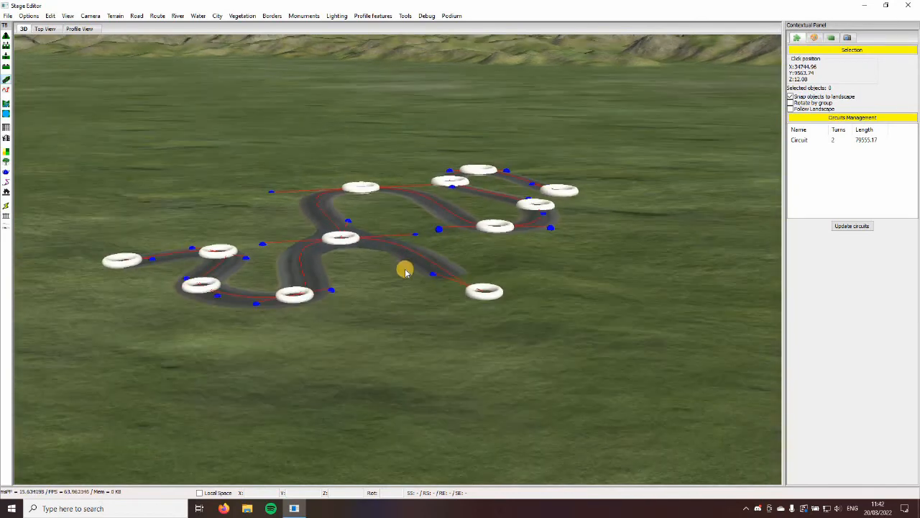
{"action": "key", "text": "d"}
{"action": "key", "text": "w"}
{"action": "key", "text": "a"}
{"action": "key", "text": "w"}
{"action": "key", "text": "a"}
{"action": "key", "text": "d"}
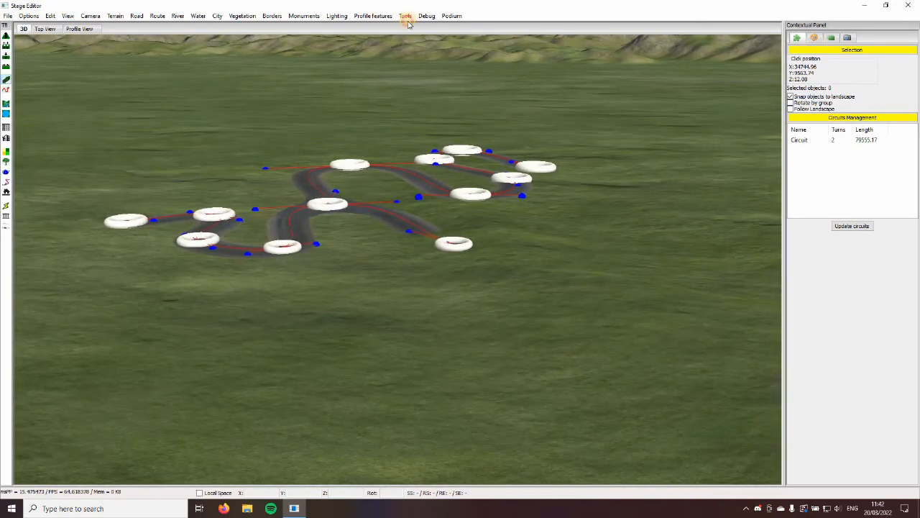
Run the stage check and jump to the first reported road overlap, entry 4
{"action": "left_click", "coordinate": [406, 17]}
{"action": "left_click", "coordinate": [440, 112]}
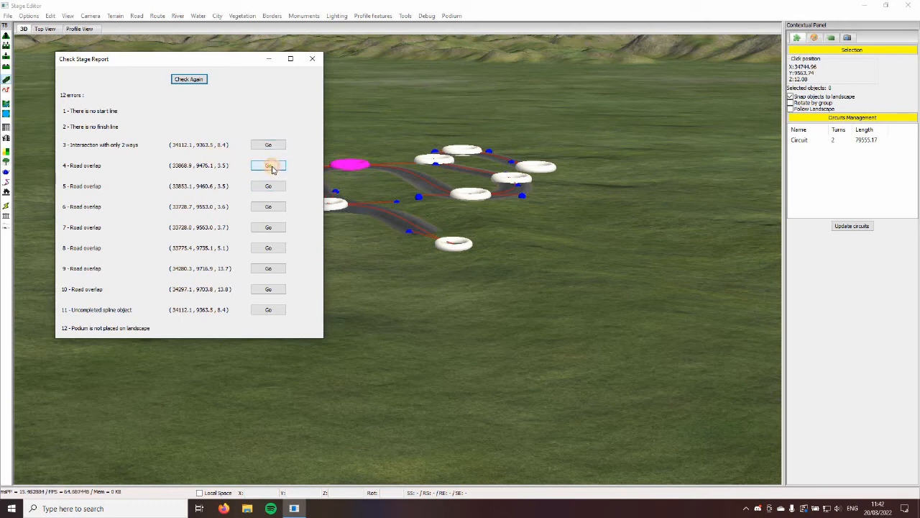
{"action": "left_click", "coordinate": [270, 166]}
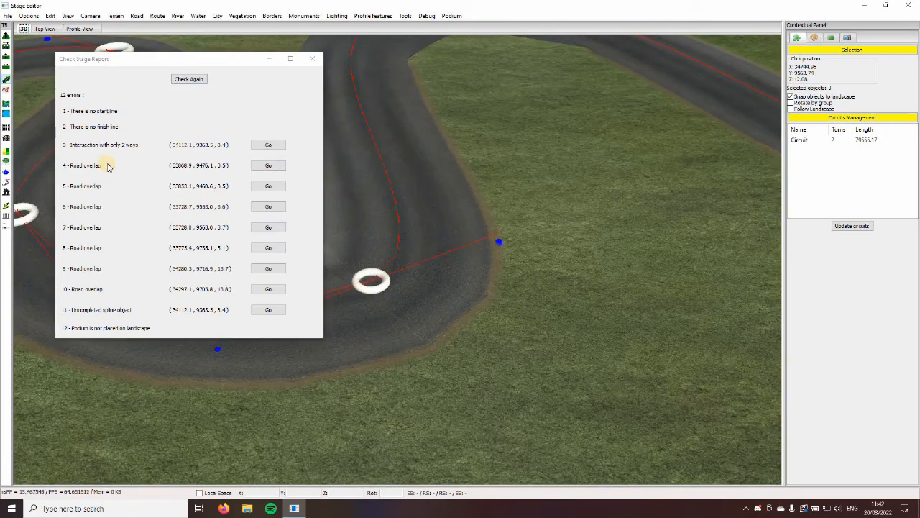
{"action": "left_click", "coordinate": [66, 164]}
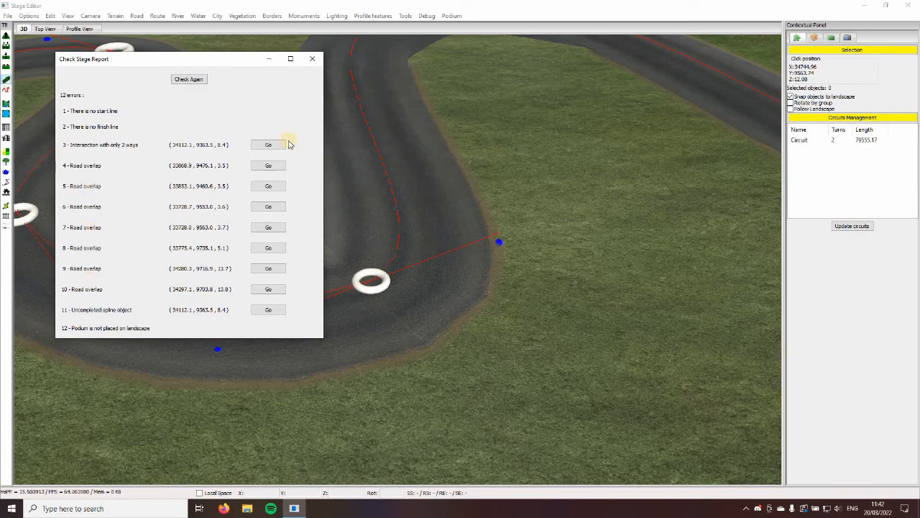
Examine the inside edge of the overlapping bend on the branch road, both close up and from farther away
{"action": "scroll", "coordinate": [606, 275], "scroll_direction": "down", "scroll_amount": 2}
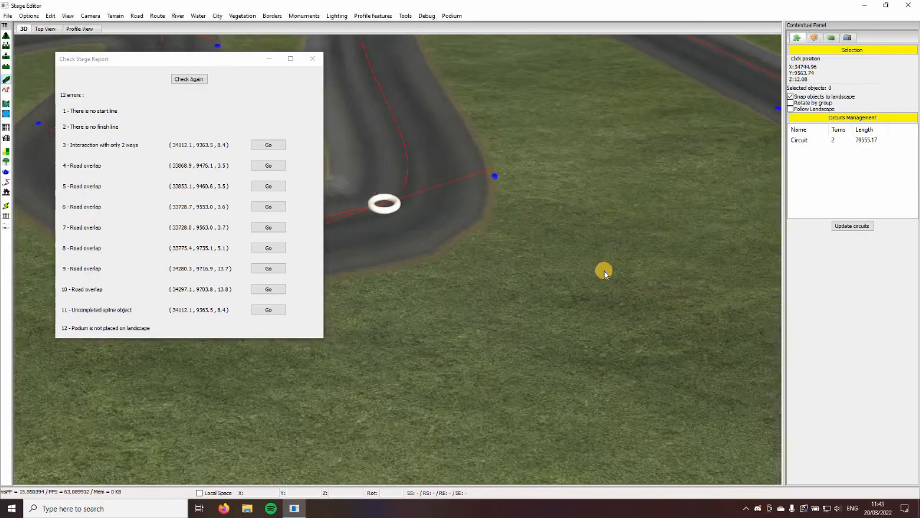
{"action": "middle_click_drag", "start_coordinate": [604, 271], "coordinate": [497, 274]}
{"action": "scroll", "coordinate": [483, 279], "scroll_direction": "up", "scroll_amount": 4}
{"action": "scroll", "coordinate": [538, 249], "scroll_direction": "down", "scroll_amount": 3}
{"action": "scroll", "coordinate": [538, 250], "scroll_direction": "up", "scroll_amount": 4}
{"action": "scroll", "coordinate": [537, 250], "scroll_direction": "down", "scroll_amount": 4}
{"action": "scroll", "coordinate": [486, 278], "scroll_direction": "up", "scroll_amount": 2}
{"action": "scroll", "coordinate": [485, 277], "scroll_direction": "down", "scroll_amount": 3}
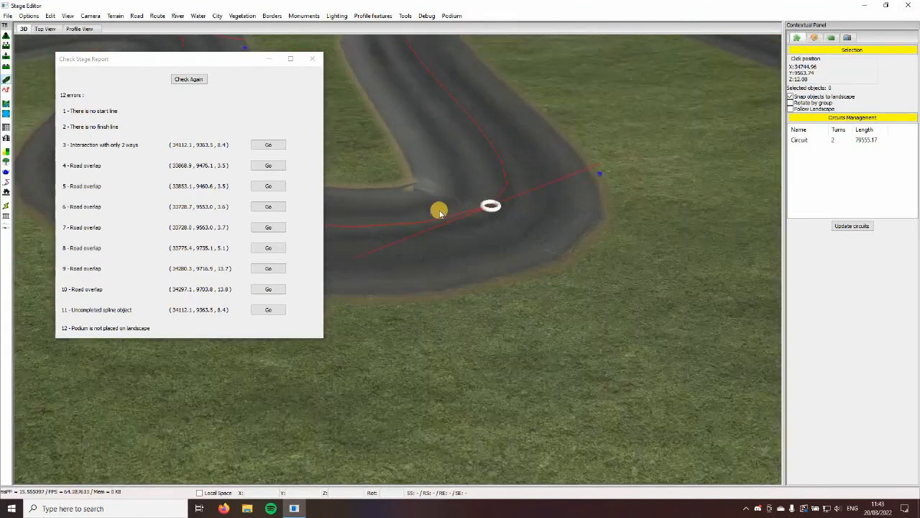
{"action": "scroll", "coordinate": [392, 195], "scroll_direction": "down", "scroll_amount": 3}
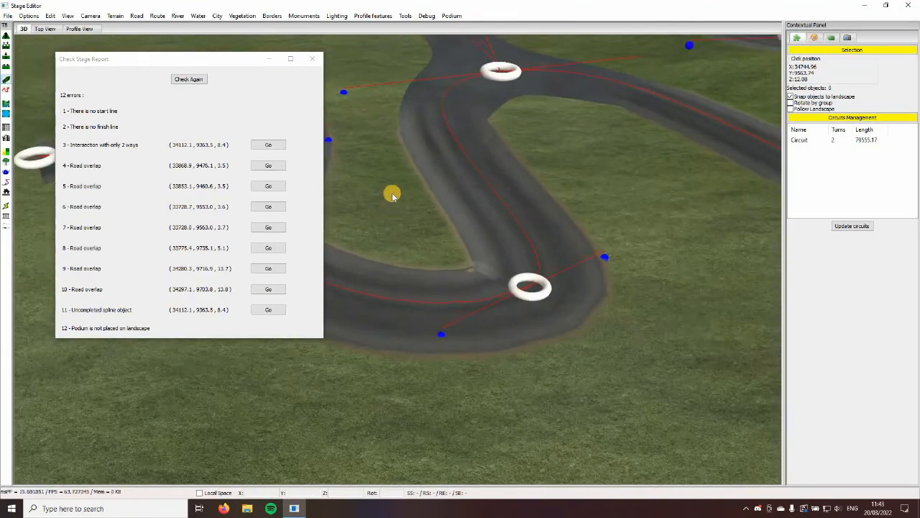
{"action": "scroll", "coordinate": [398, 197], "scroll_direction": "up", "scroll_amount": 4}
{"action": "key", "text": "Right"}
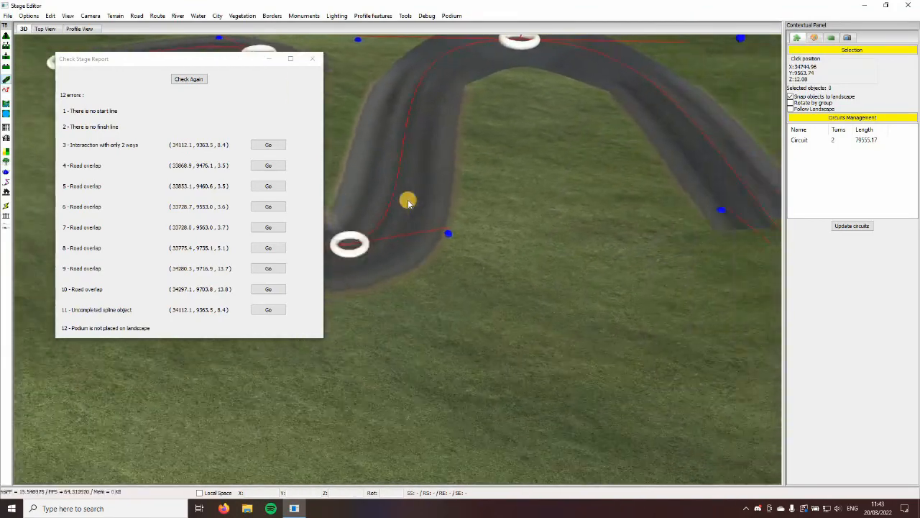
{"action": "scroll", "coordinate": [381, 218], "scroll_direction": "down", "scroll_amount": 2}
{"action": "scroll", "coordinate": [415, 255], "scroll_direction": "up", "scroll_amount": 2}
{"action": "key", "text": "Left"}
{"action": "key", "text": "Down"}
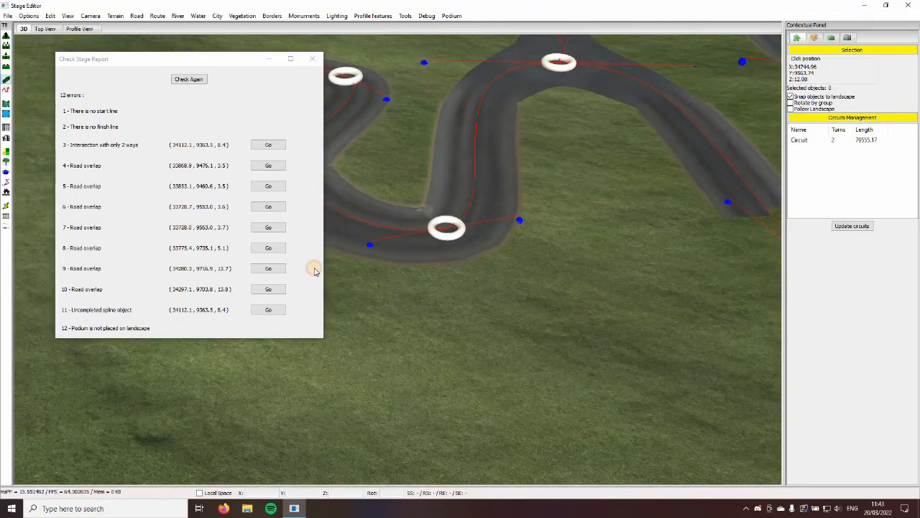
Close the stage report and lay a short, nearly straight road of three points on empty terrain
{"action": "left_click", "coordinate": [312, 59]}
{"action": "key", "text": "Left"}
{"action": "scroll", "coordinate": [37, 111], "scroll_direction": "down", "scroll_amount": 3}
{"action": "left_click", "coordinate": [6, 89]}
{"action": "left_click", "coordinate": [275, 291]}
{"action": "scroll", "coordinate": [252, 154], "scroll_direction": "up", "scroll_amount": 3}
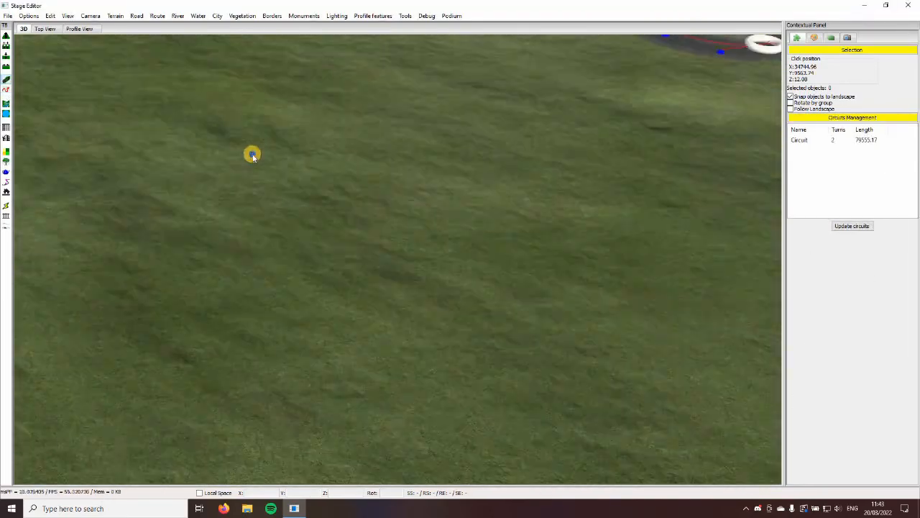
{"action": "left_click", "coordinate": [263, 199]}
{"action": "left_click", "coordinate": [309, 273]}
{"action": "left_click", "coordinate": [410, 203]}
Lay a second short road of three points beside the first one, roughly parallel to it
{"action": "key", "text": "Right"}
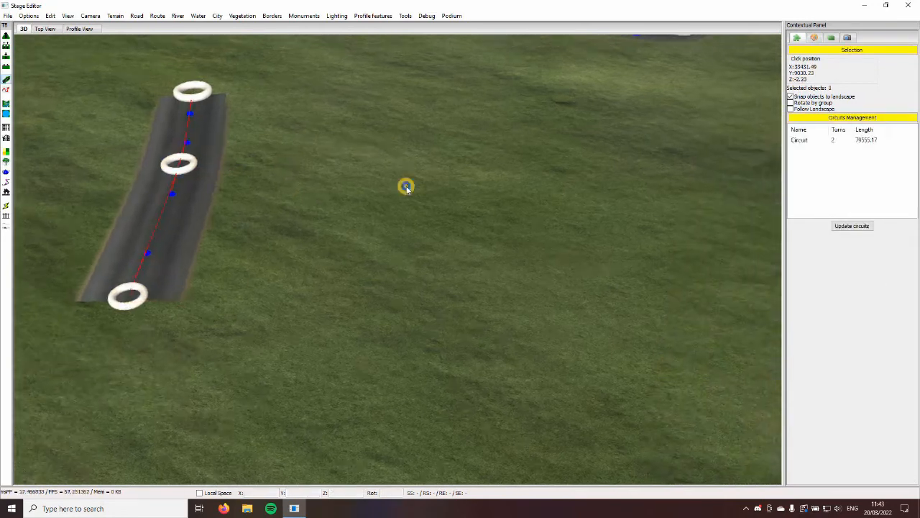
{"action": "key", "text": "Up"}
{"action": "left_click", "coordinate": [393, 136]}
{"action": "key", "text": "Right"}
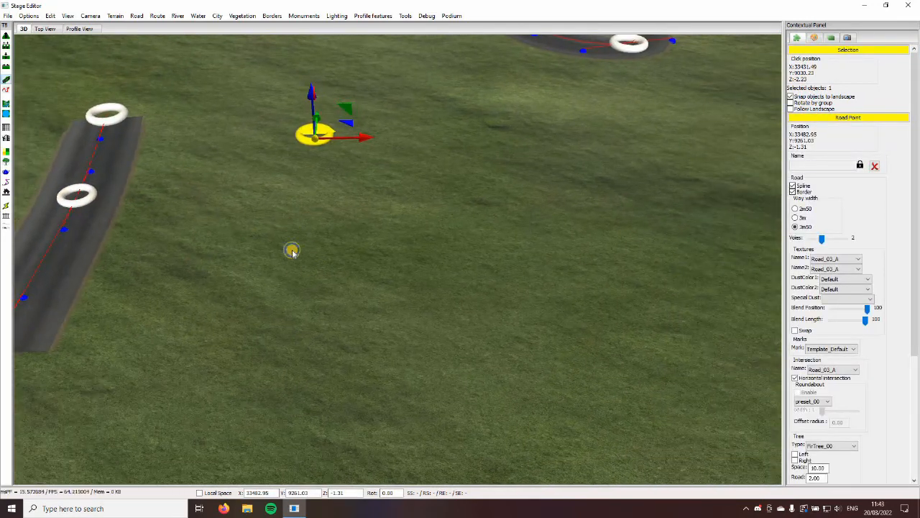
{"action": "key", "text": "Down"}
{"action": "key", "text": "Up"}
{"action": "left_click_drag", "start_coordinate": [361, 131], "coordinate": [358, 102]}
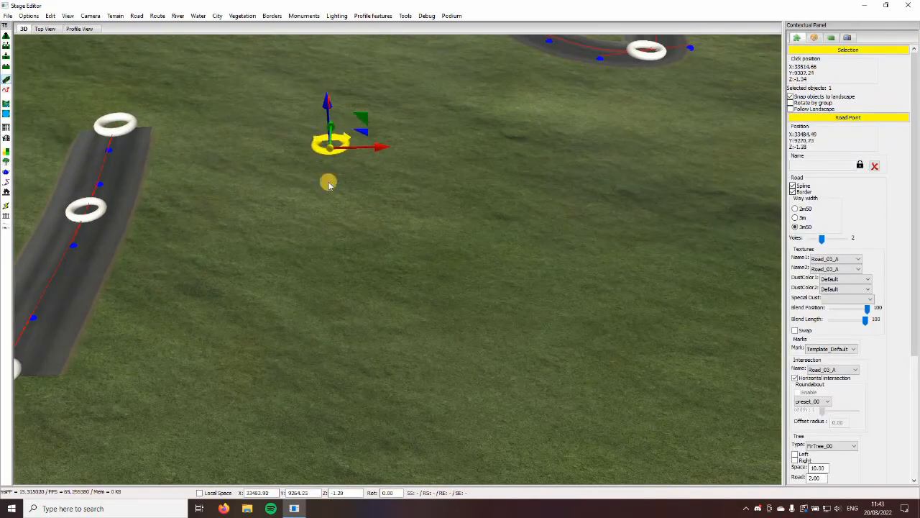
{"action": "left_click", "coordinate": [314, 225]}
{"action": "left_click", "coordinate": [334, 351]}
Connect the middle points of the two short roads with a road segment, forming an H-shaped layout
{"action": "key", "text": "Down"}
{"action": "left_click", "coordinate": [240, 184]}
{"action": "key", "text": "Left"}
{"action": "left_click", "coordinate": [208, 188]}
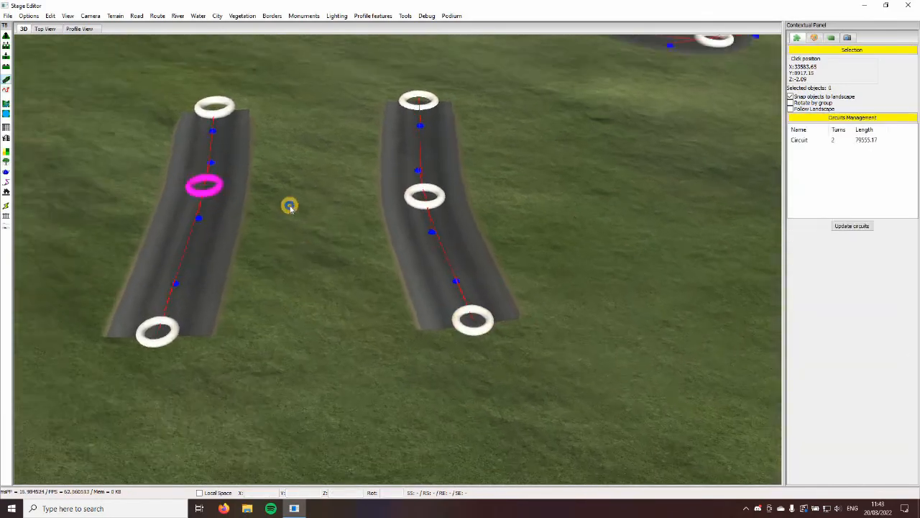
{"action": "key", "text": "Up"}
{"action": "left_click", "coordinate": [445, 216]}
{"action": "left_click", "coordinate": [324, 239]}
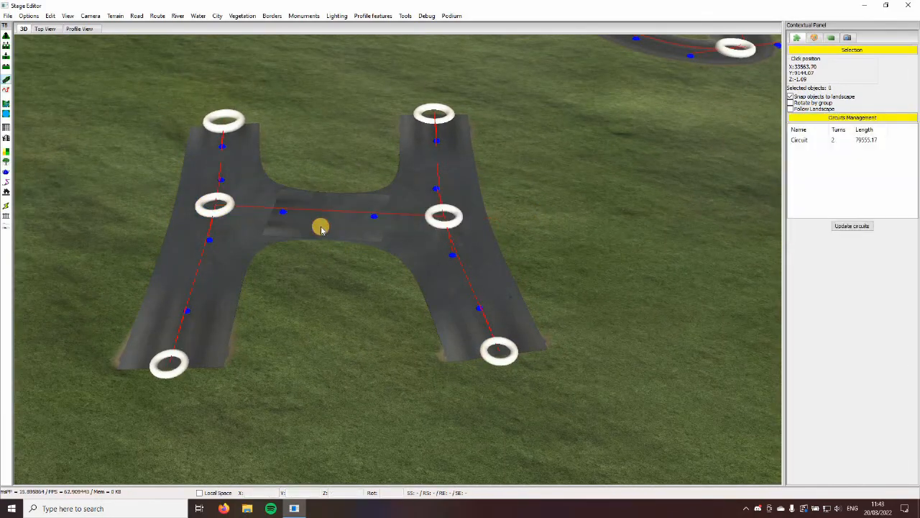
Run the stage check and jump to the "Road point too close from intersection" error
{"action": "key", "text": "Up"}
{"action": "key", "text": "Left"}
{"action": "key", "text": "Down"}
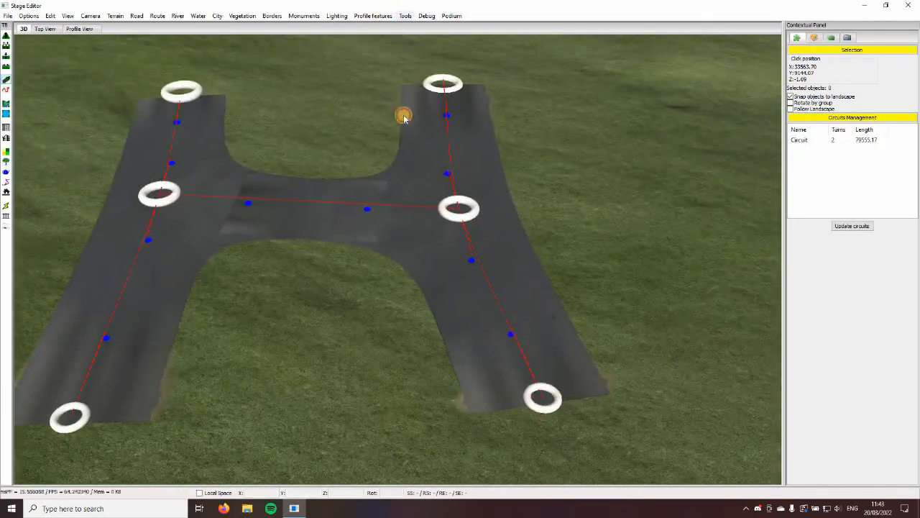
{"action": "left_click", "coordinate": [406, 15]}
{"action": "left_click", "coordinate": [413, 108]}
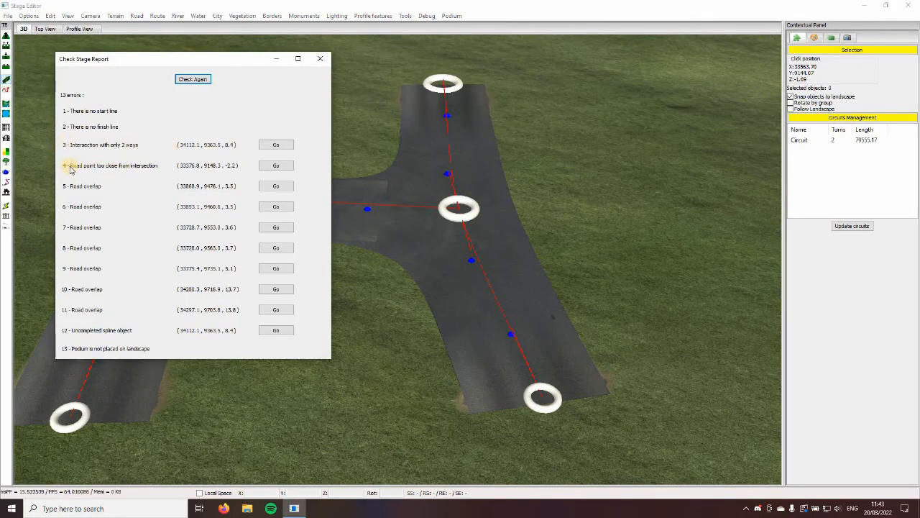
{"action": "left_click", "coordinate": [264, 167]}
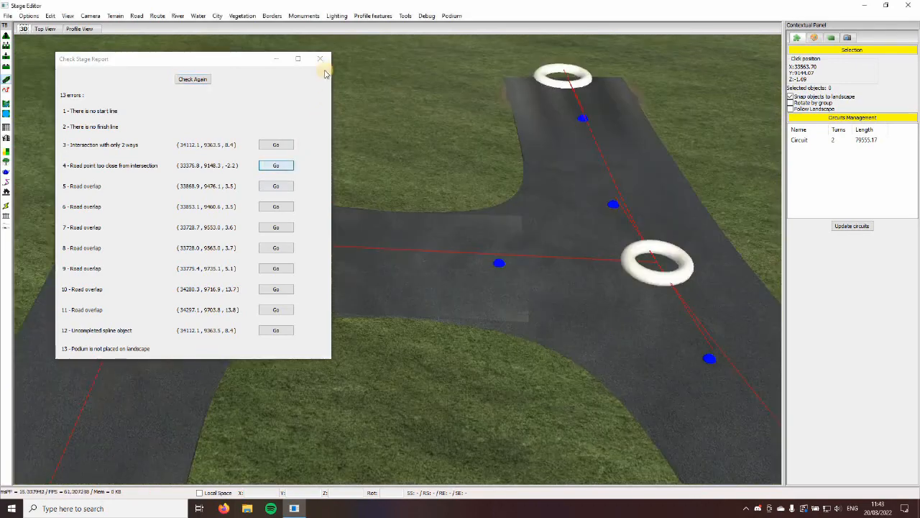
Close the report and move the first short road's middle point away from the second road, to about X 33141, Y 9179
{"action": "left_click", "coordinate": [322, 61]}
{"action": "key", "text": "Down"}
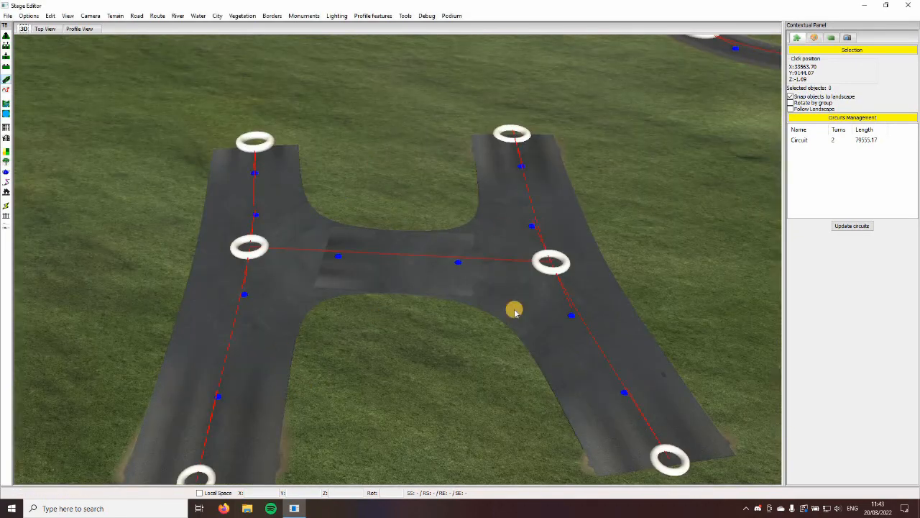
{"action": "left_click", "coordinate": [249, 246]}
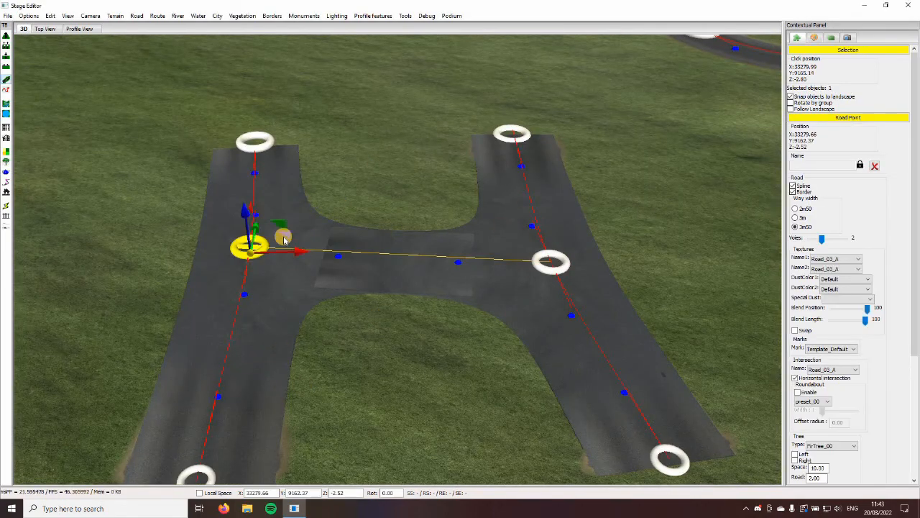
{"action": "left_click_drag", "start_coordinate": [284, 238], "coordinate": [137, 208]}
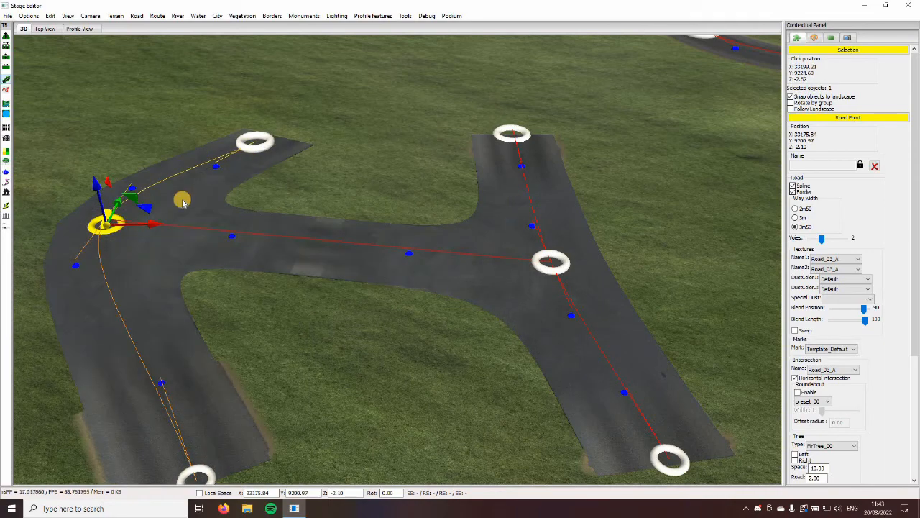
{"action": "key", "text": "Down"}
{"action": "key", "text": "Left"}
{"action": "key", "text": "Left"}
{"action": "key", "text": "Up"}
{"action": "left_click_drag", "start_coordinate": [336, 193], "coordinate": [287, 211]}
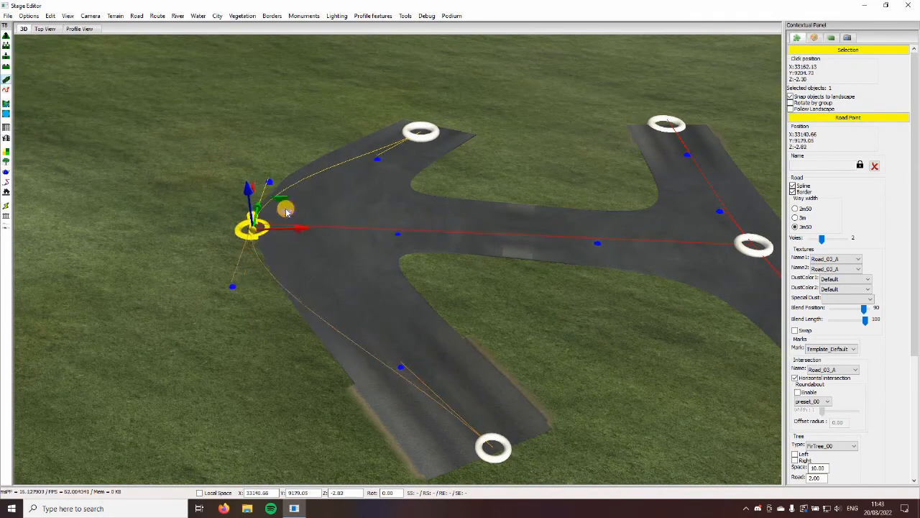
Shift the near end point of the first short road slightly outward and deselect it
{"action": "left_click", "coordinate": [466, 462]}
{"action": "key", "text": "Down"}
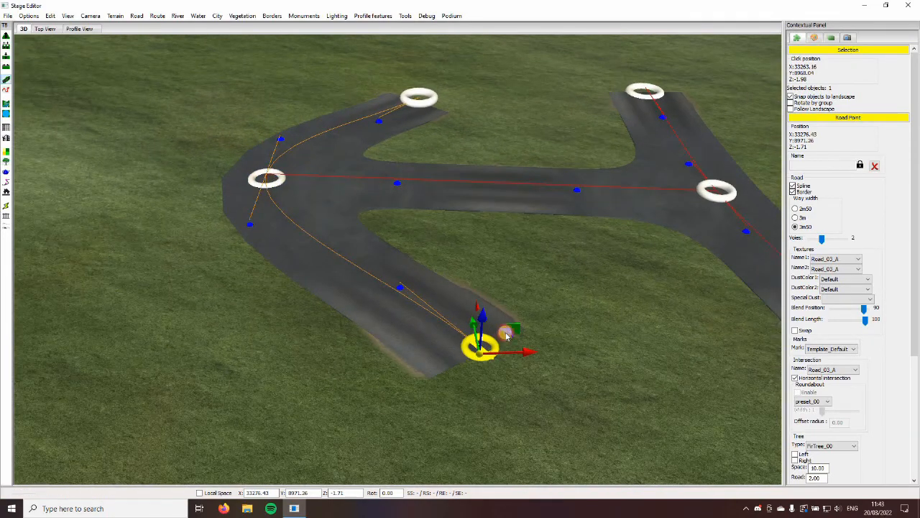
{"action": "left_click_drag", "start_coordinate": [450, 370], "coordinate": [430, 376]}
{"action": "left_click", "coordinate": [480, 381]}
{"action": "key", "text": "Up"}
{"action": "key", "text": "Right"}
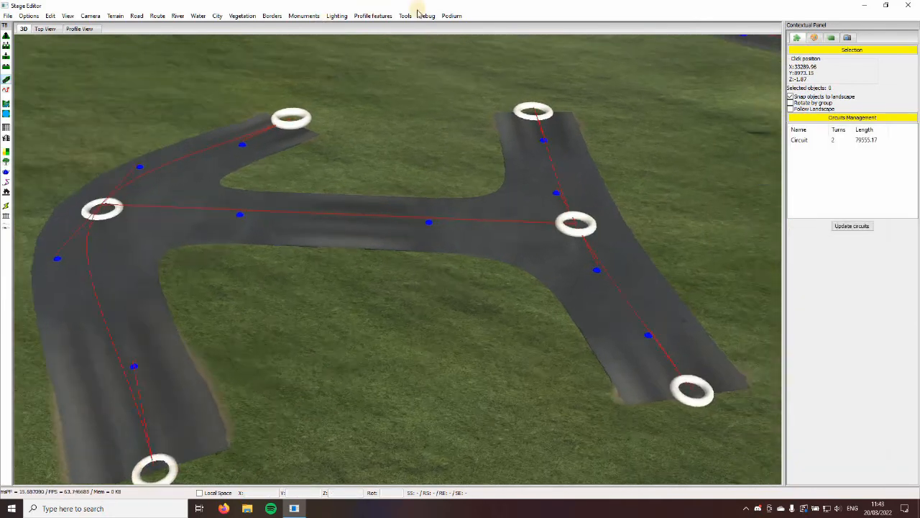
Recheck the stage for the intersection error, close the report and return to the winding branch road
{"action": "left_click", "coordinate": [405, 16]}
{"action": "left_click", "coordinate": [425, 108]}
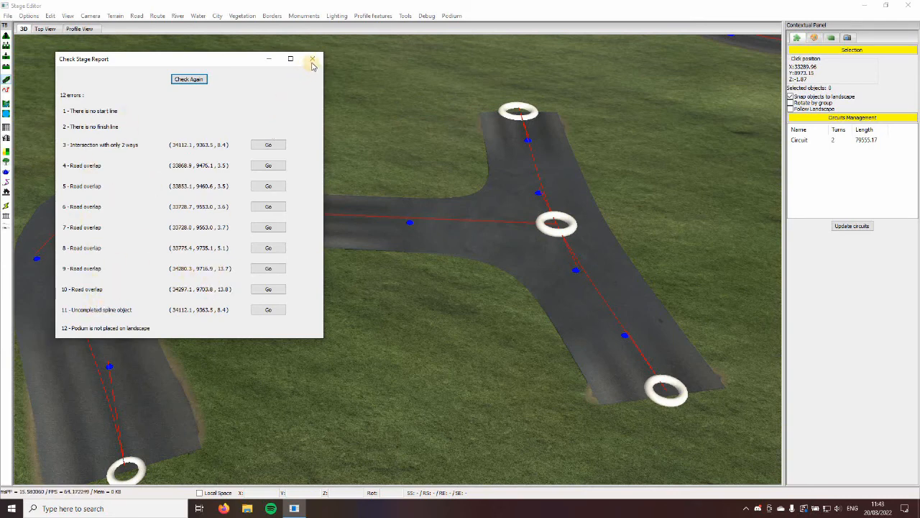
{"action": "middle_click_drag", "start_coordinate": [348, 184], "coordinate": [347, 316]}
{"action": "right_click_drag", "start_coordinate": [347, 316], "coordinate": [409, 4]}
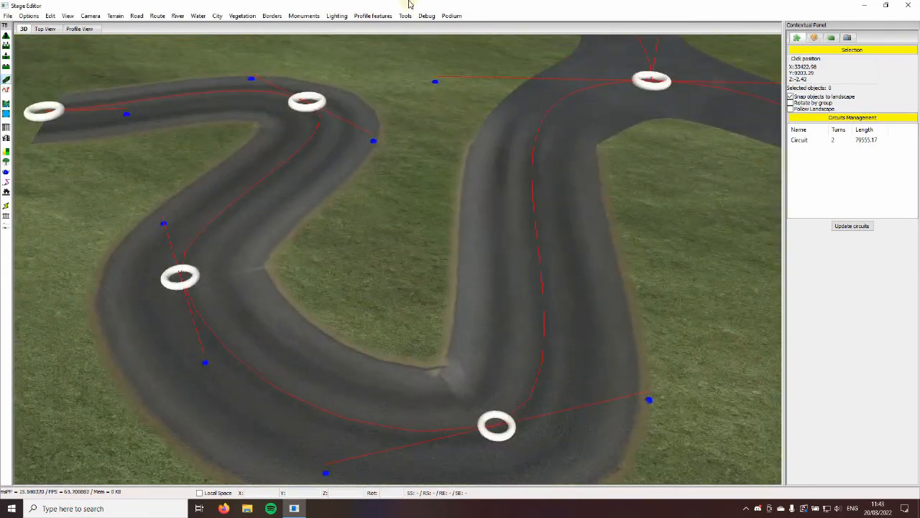
Check the stage once more, jump to road overlap entry 4 and close the report
{"action": "left_click", "coordinate": [405, 16]}
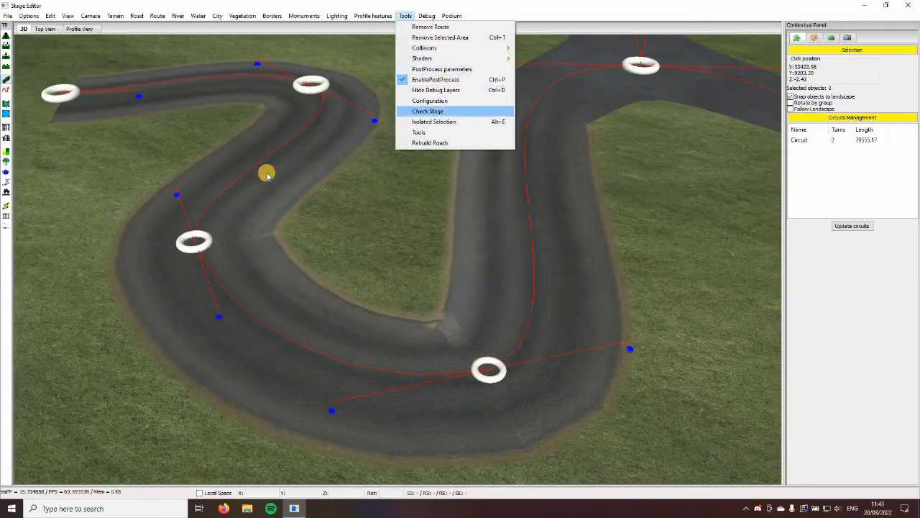
{"action": "left_click", "coordinate": [213, 188]}
{"action": "left_click", "coordinate": [268, 166]}
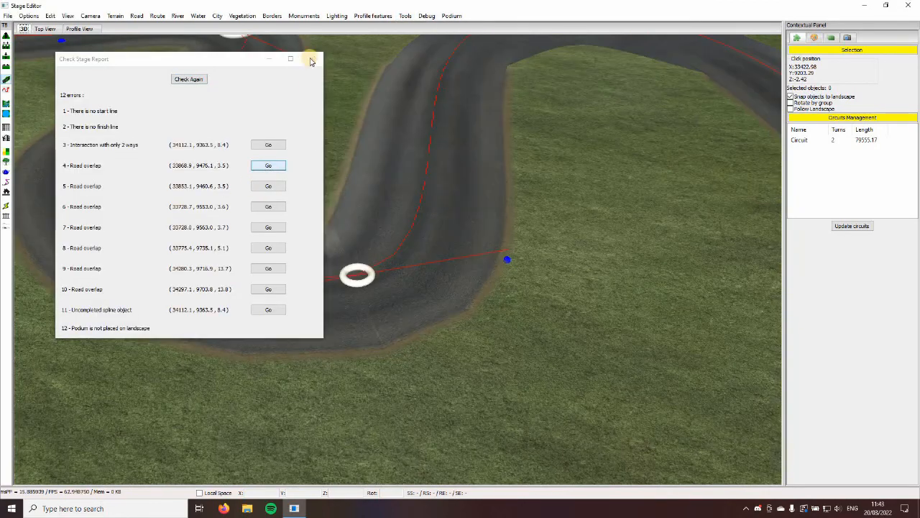
{"action": "left_click", "coordinate": [312, 58]}
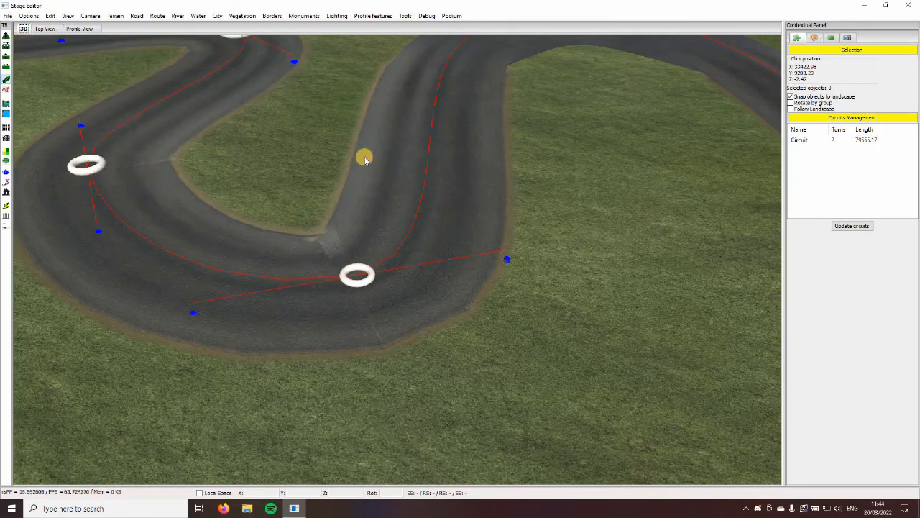
Examine the winding road's bends and fork, and inspect the overlapping inside edge of the branch's U-shaped bend
{"action": "scroll", "coordinate": [338, 306], "scroll_direction": "down", "scroll_amount": 3}
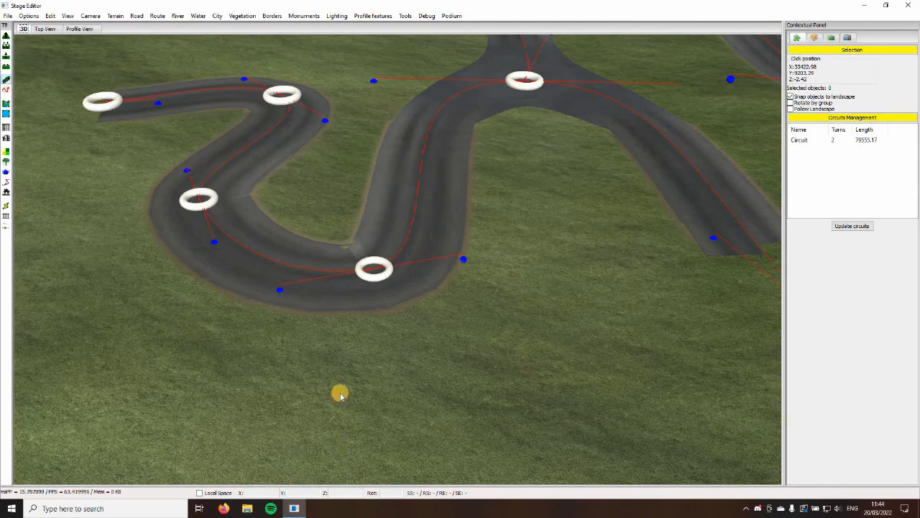
{"action": "key", "text": "Right"}
{"action": "key", "text": "Down"}
{"action": "key", "text": "Left"}
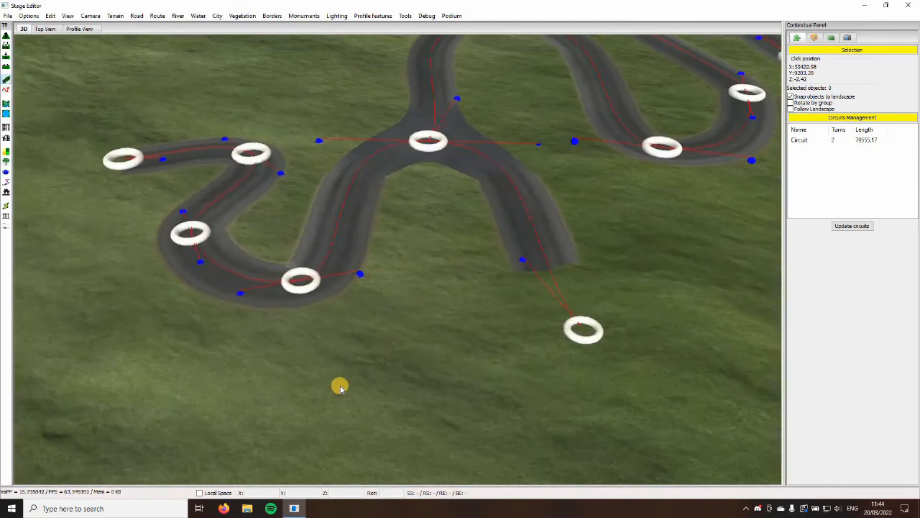
{"action": "key", "text": "Up"}
{"action": "key", "text": "Right"}
{"action": "key", "text": "Up"}
{"action": "key", "text": "Left"}
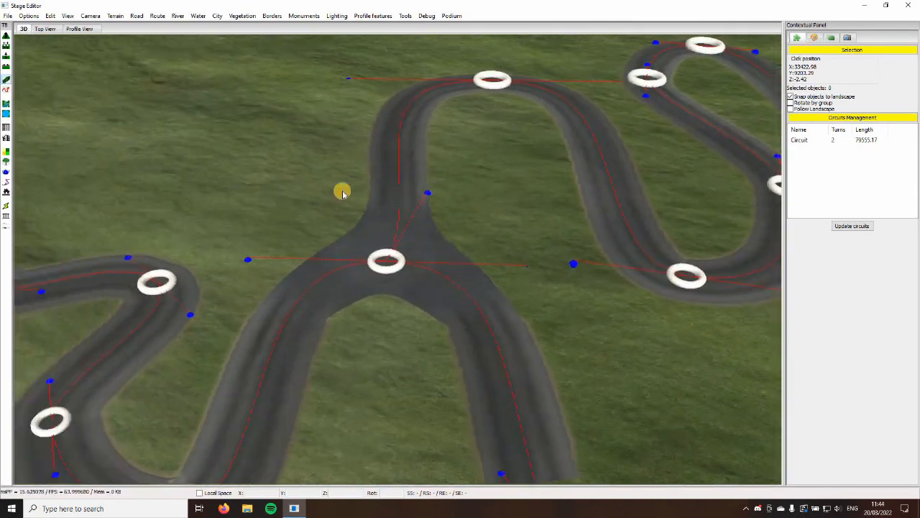
{"action": "key", "text": "Down"}
{"action": "scroll", "coordinate": [379, 382], "scroll_direction": "up", "scroll_amount": 2}
{"action": "key", "text": "Down"}
{"action": "scroll", "coordinate": [379, 382], "scroll_direction": "up", "scroll_amount": 4}
{"action": "key", "text": "Right"}
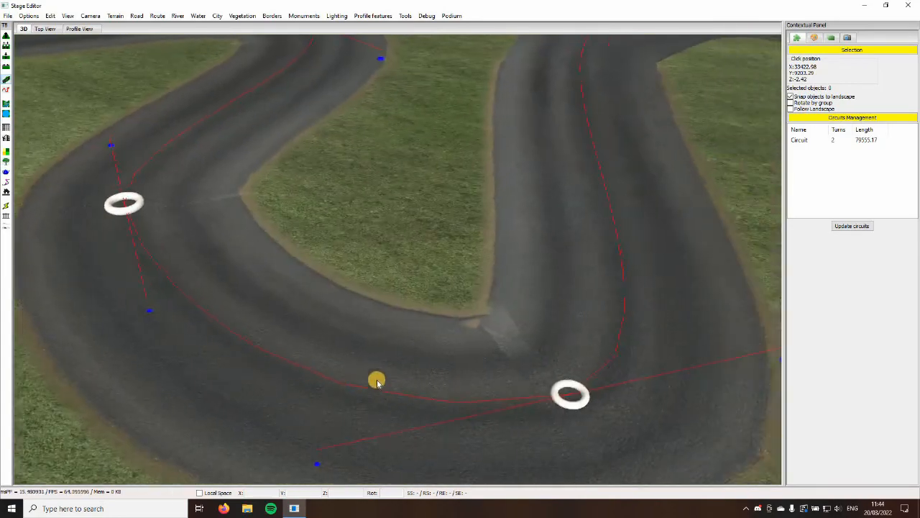
Delete the middle road point on the outer side of the near branch's overlapping U-shaped bend
{"action": "scroll", "coordinate": [377, 382], "scroll_direction": "down", "scroll_amount": 5}
{"action": "scroll", "coordinate": [377, 381], "scroll_direction": "up", "scroll_amount": 2}
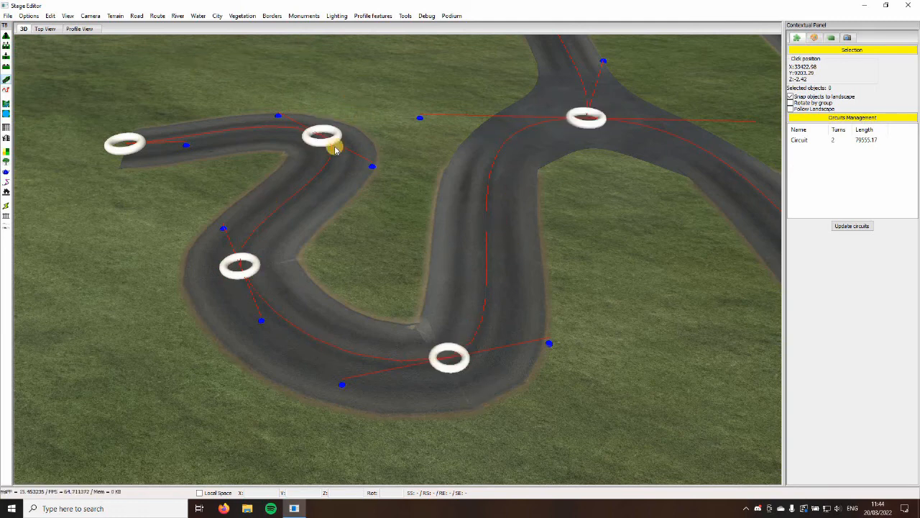
{"action": "left_click", "coordinate": [240, 270]}
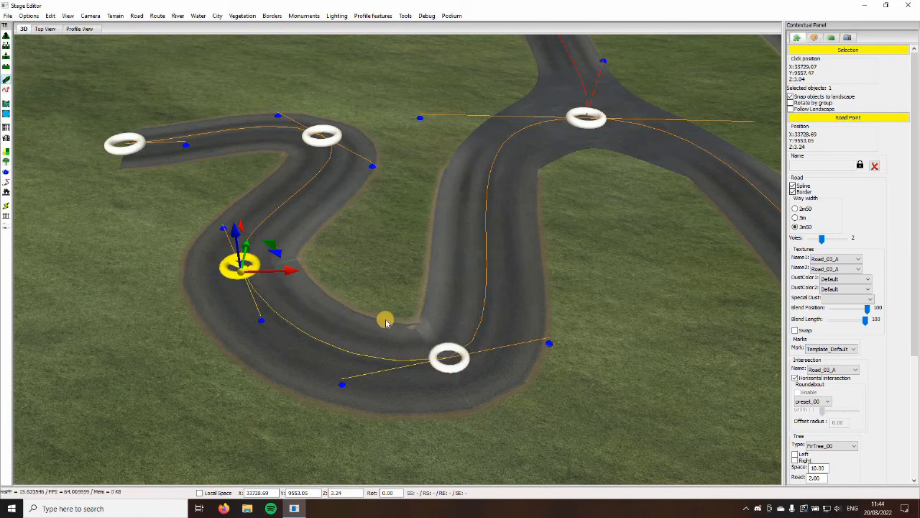
{"action": "left_click", "coordinate": [314, 268]}
{"action": "scroll", "coordinate": [255, 280], "scroll_direction": "up", "scroll_amount": 2}
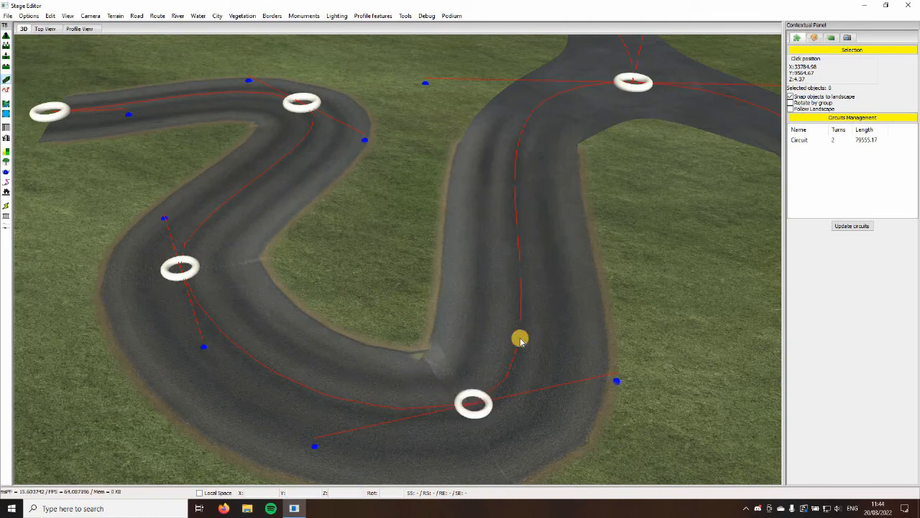
{"action": "scroll", "coordinate": [393, 314], "scroll_direction": "down", "scroll_amount": 3}
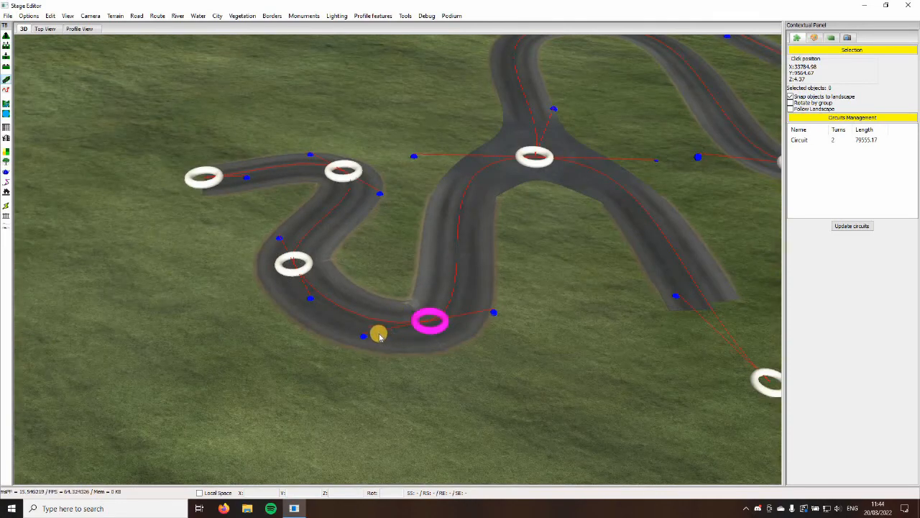
{"action": "left_click", "coordinate": [294, 264]}
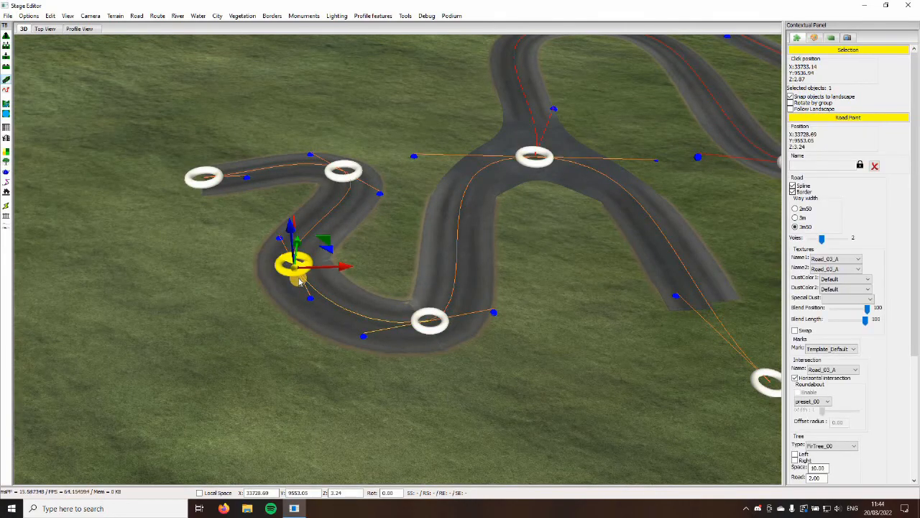
{"action": "key", "text": "Delete"}
Move the near branch's U-bend point outward to widen the curve, and deselect it
{"action": "left_click", "coordinate": [435, 322]}
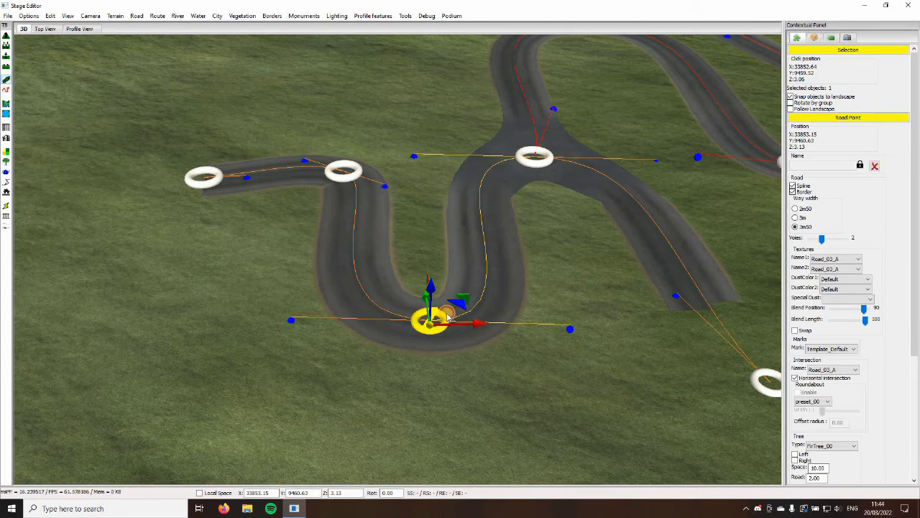
{"action": "left_click_drag", "start_coordinate": [449, 315], "coordinate": [438, 329]}
{"action": "scroll", "coordinate": [427, 289], "scroll_direction": "up", "scroll_amount": 3}
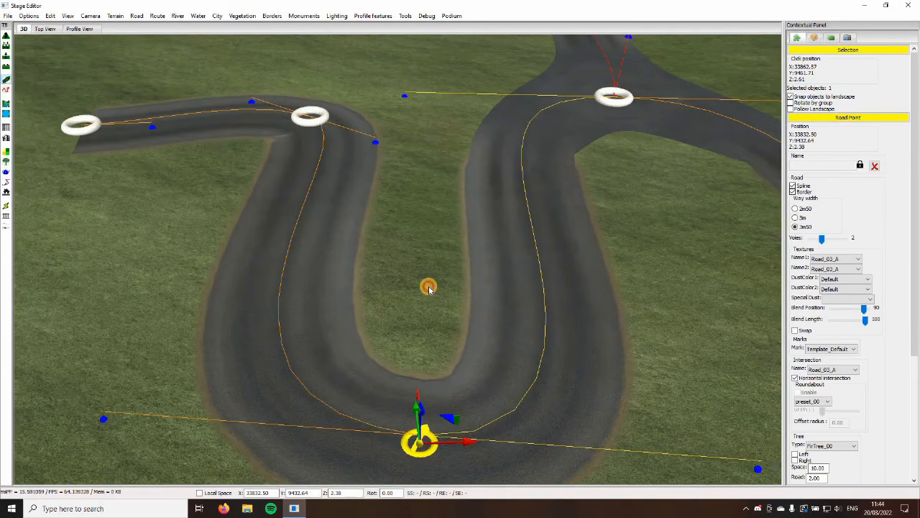
{"action": "left_click", "coordinate": [434, 369]}
Inspect the widened U-bend, check the stage, go to road overlap entry 4 at the branch's outer bend, and close the report
{"action": "scroll", "coordinate": [434, 368], "scroll_direction": "up", "scroll_amount": 3}
{"action": "middle_click_drag", "start_coordinate": [434, 368], "coordinate": [428, 344]}
{"action": "scroll", "coordinate": [429, 344], "scroll_direction": "down", "scroll_amount": 4}
{"action": "middle_click_drag", "start_coordinate": [437, 281], "coordinate": [368, 363]}
{"action": "middle_click_drag", "start_coordinate": [314, 232], "coordinate": [401, 322]}
{"action": "scroll", "coordinate": [400, 322], "scroll_direction": "up", "scroll_amount": 5}
{"action": "left_click", "coordinate": [406, 15]}
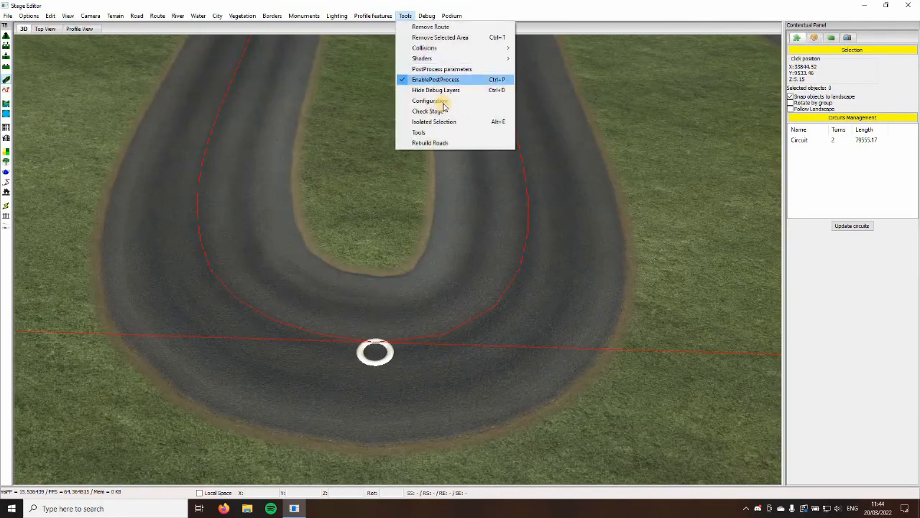
{"action": "left_click", "coordinate": [424, 112]}
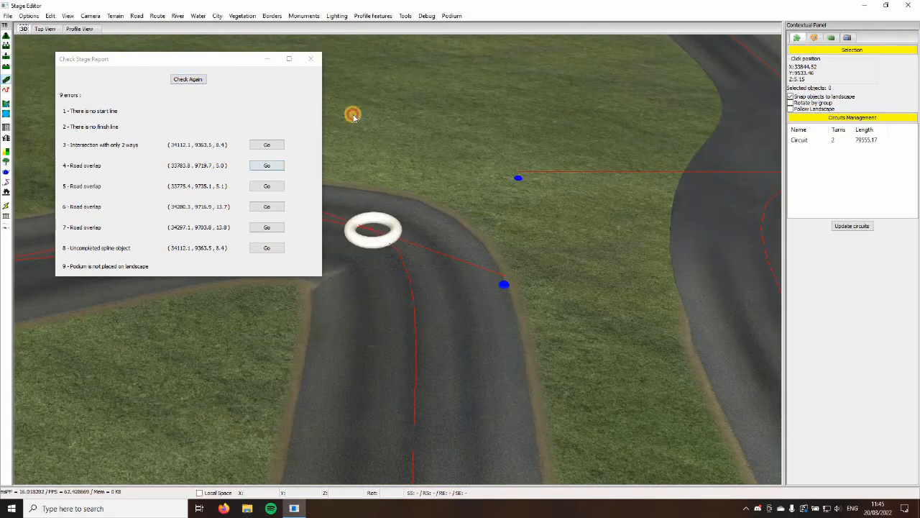
{"action": "left_click", "coordinate": [312, 59]}
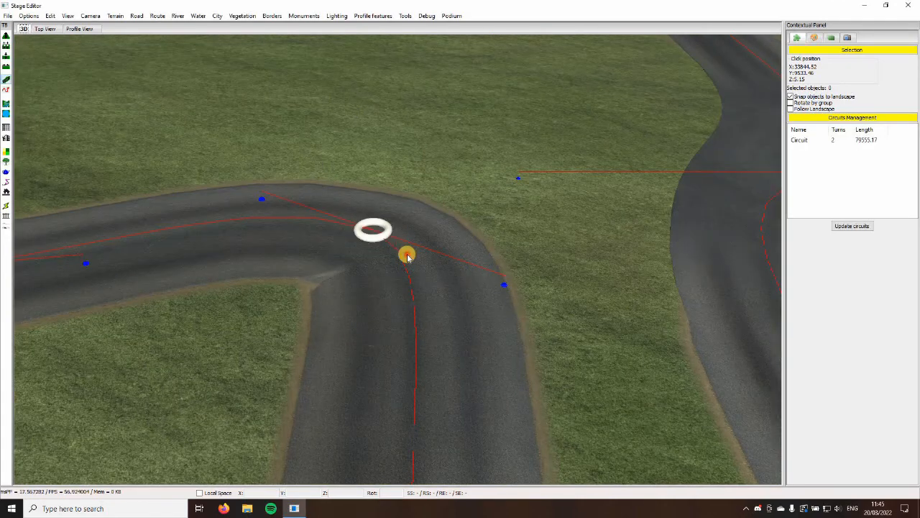
Move the near branch's end point well away from its last bend to open up the overlapping corner, and deselect it
{"action": "middle_click_drag", "start_coordinate": [410, 253], "coordinate": [492, 280]}
{"action": "left_click", "coordinate": [489, 281]}
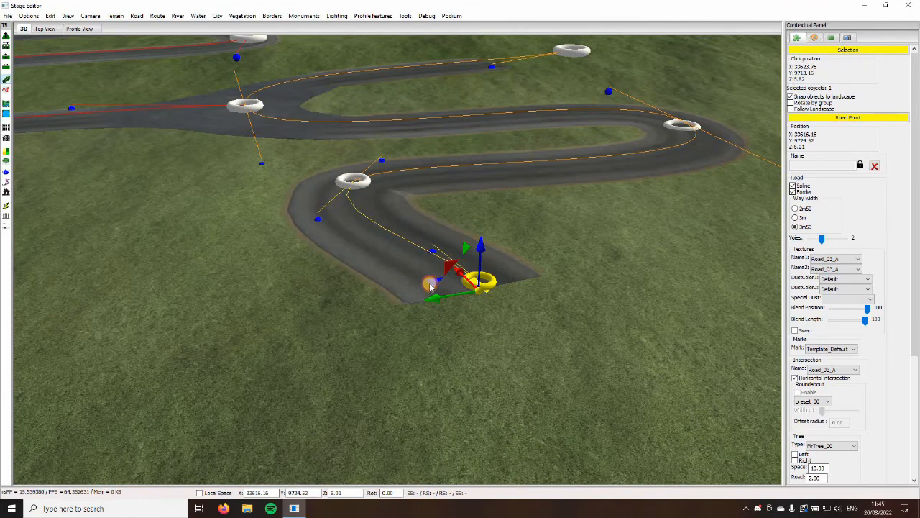
{"action": "left_click_drag", "start_coordinate": [430, 286], "coordinate": [293, 309]}
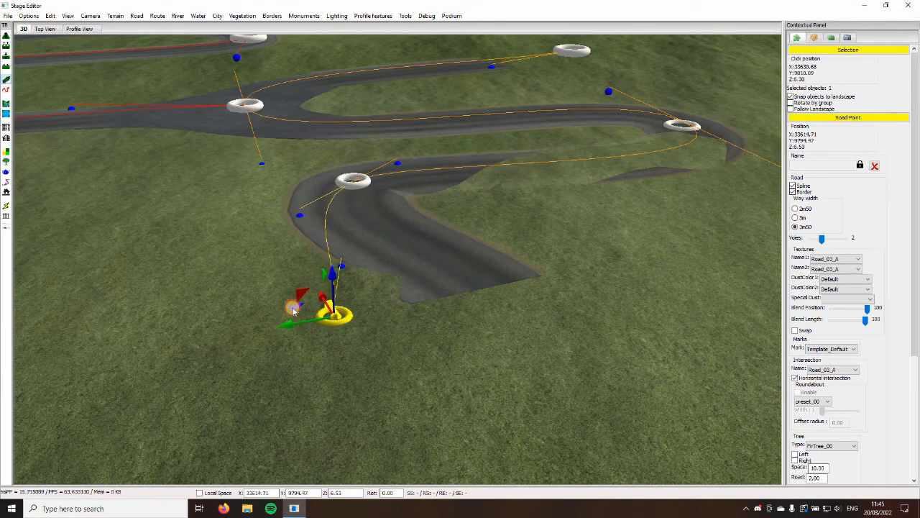
{"action": "left_click_drag", "start_coordinate": [354, 320], "coordinate": [443, 438]}
{"action": "left_click", "coordinate": [473, 289]}
Examine the inside edges of the near branch's opened end bend and widened U-bend for overlaps
{"action": "middle_click_drag", "start_coordinate": [472, 289], "coordinate": [639, 324]}
{"action": "scroll", "coordinate": [638, 324], "scroll_direction": "up", "scroll_amount": 5}
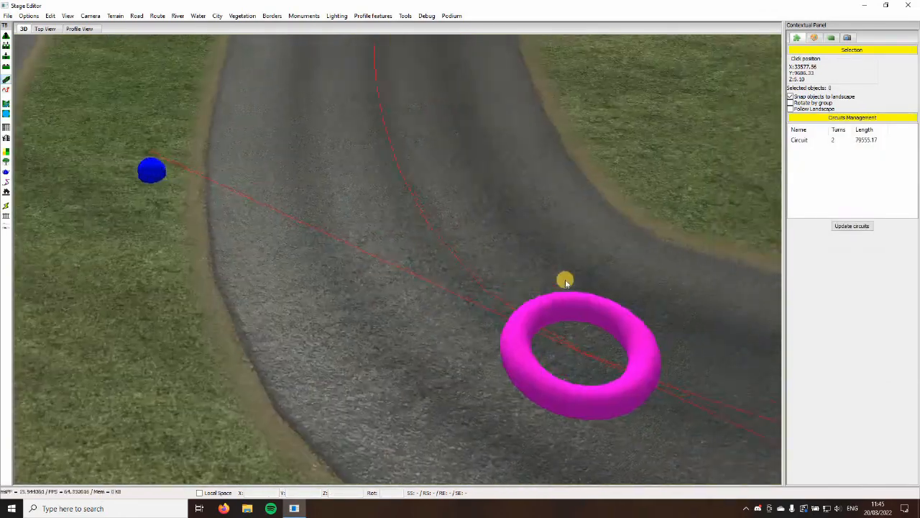
{"action": "middle_click_drag", "start_coordinate": [565, 279], "coordinate": [502, 247]}
{"action": "scroll", "coordinate": [502, 247], "scroll_direction": "down", "scroll_amount": 8}
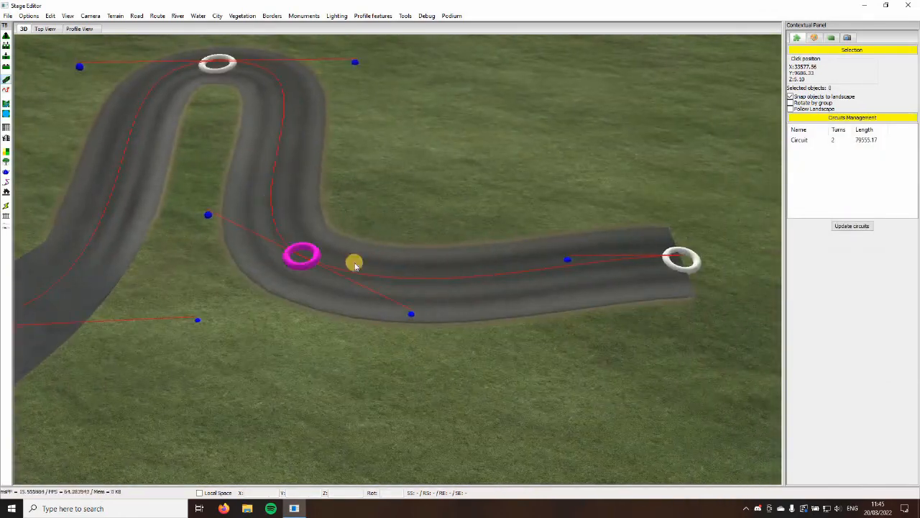
{"action": "key", "text": "Left"}
{"action": "key", "text": "Up"}
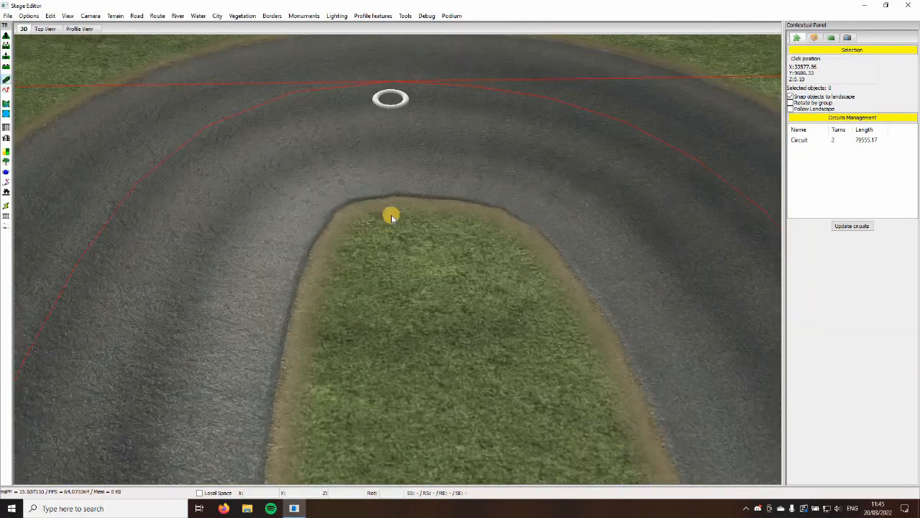
{"action": "scroll", "coordinate": [414, 106], "scroll_direction": "down", "scroll_amount": 3}
{"action": "scroll", "coordinate": [414, 106], "scroll_direction": "down", "scroll_amount": 5}
Recheck the stage, go to the road overlap entry at 34280.3, 9716.9, 13.7, and close the report
{"action": "left_click", "coordinate": [404, 15]}
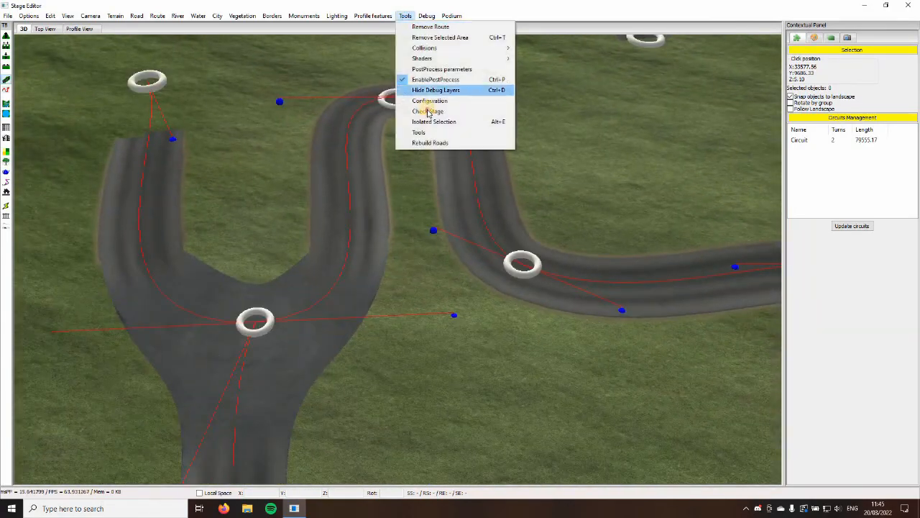
{"action": "left_click", "coordinate": [427, 112]}
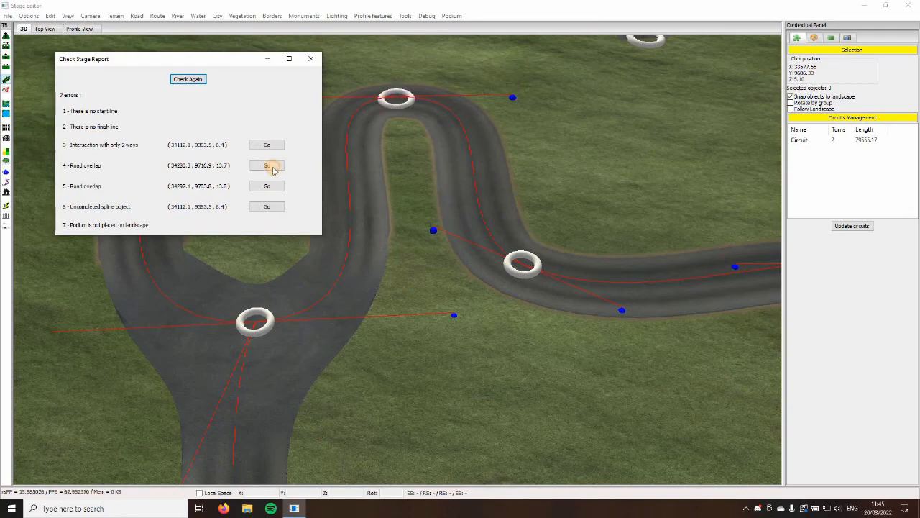
{"action": "left_click", "coordinate": [267, 166]}
{"action": "left_click", "coordinate": [310, 58]}
{"action": "scroll", "coordinate": [506, 255], "scroll_direction": "down", "scroll_amount": 3}
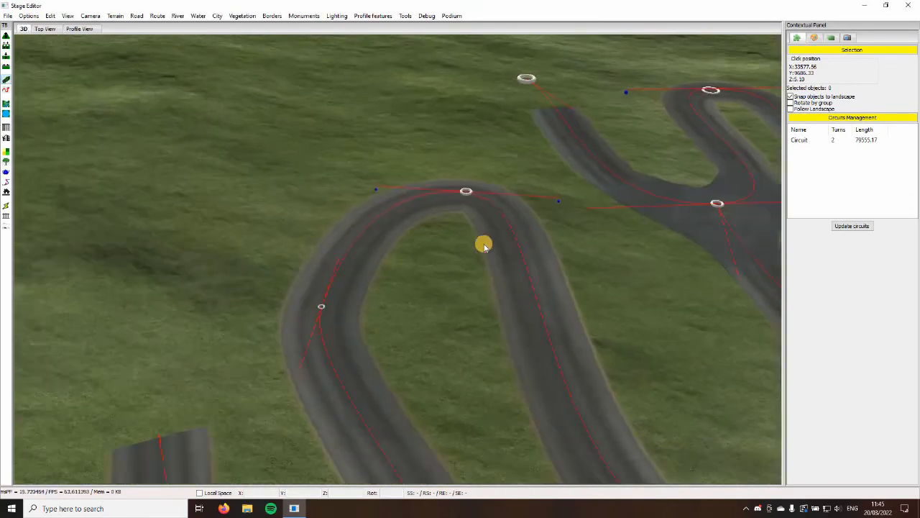
Delete the road point between the lower U-bend and the upper bends of the far branch
{"action": "scroll", "coordinate": [484, 246], "scroll_direction": "down", "scroll_amount": 3}
{"action": "middle_click_drag", "start_coordinate": [578, 280], "coordinate": [453, 222]}
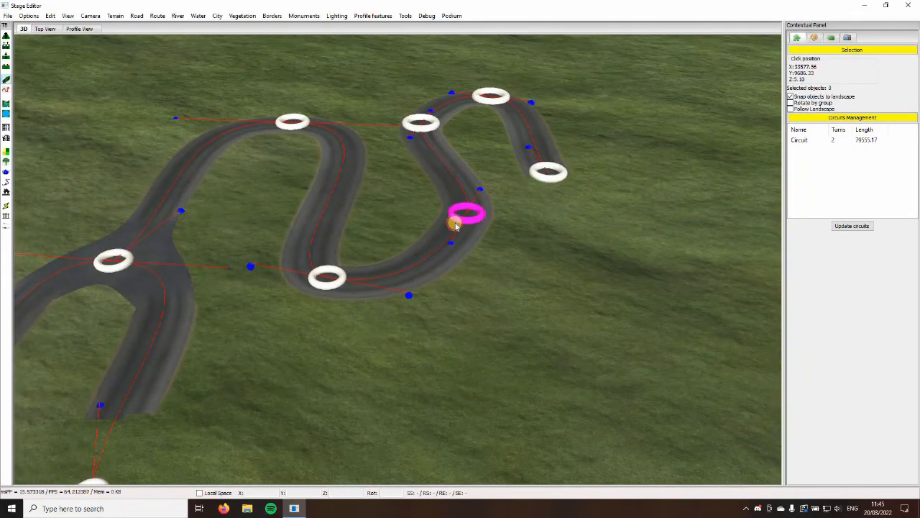
{"action": "left_click", "coordinate": [453, 220]}
{"action": "scroll", "coordinate": [477, 209], "scroll_direction": "up", "scroll_amount": 3}
{"action": "key", "text": "Up"}
{"action": "key", "text": "Right"}
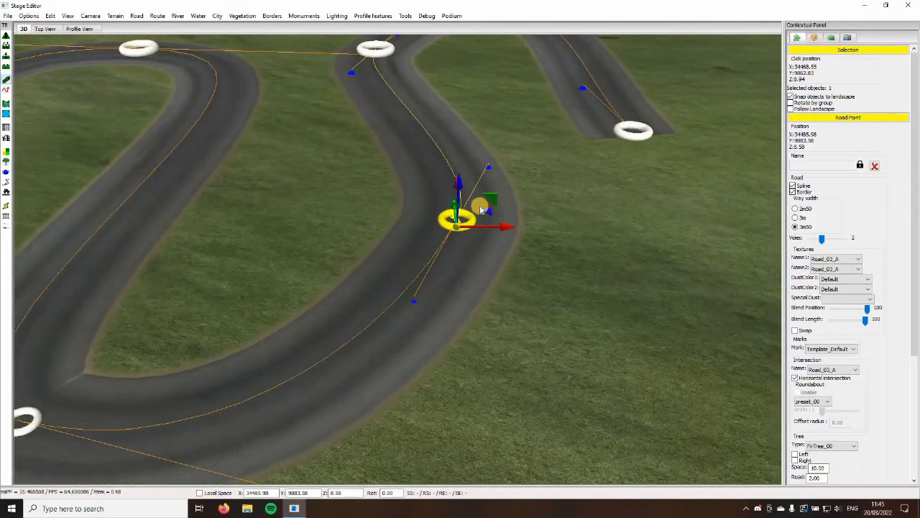
{"action": "key", "text": "Down"}
{"action": "key", "text": "Delete"}
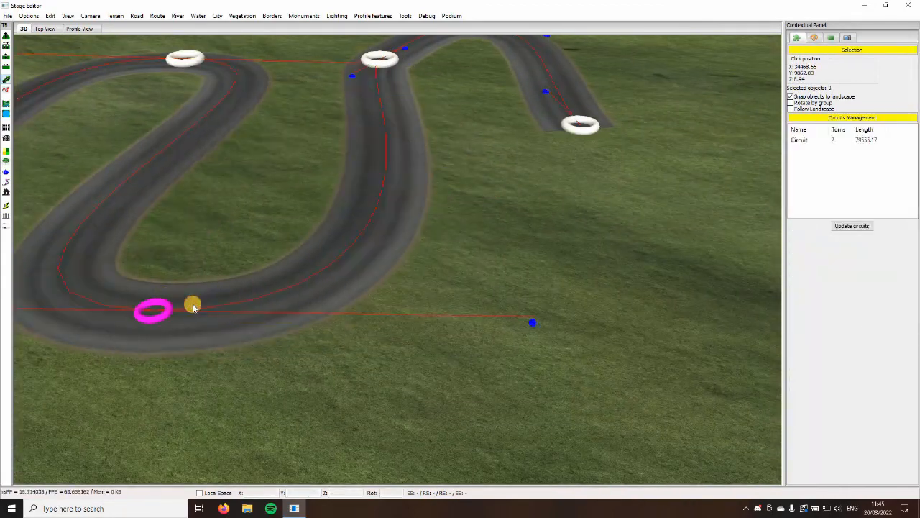
Widen the far branch's lower U-bend by moving its point outward, and shift the following road point to ease its corner
{"action": "left_click", "coordinate": [194, 302]}
{"action": "left_click_drag", "start_coordinate": [196, 297], "coordinate": [281, 326]}
{"action": "left_click", "coordinate": [391, 59]}
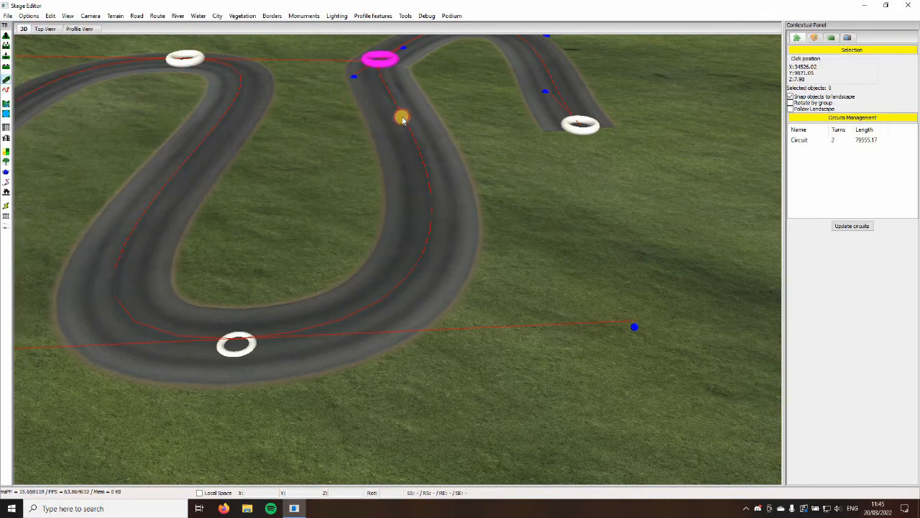
{"action": "key", "text": "Up"}
{"action": "left_click_drag", "start_coordinate": [405, 178], "coordinate": [346, 224]}
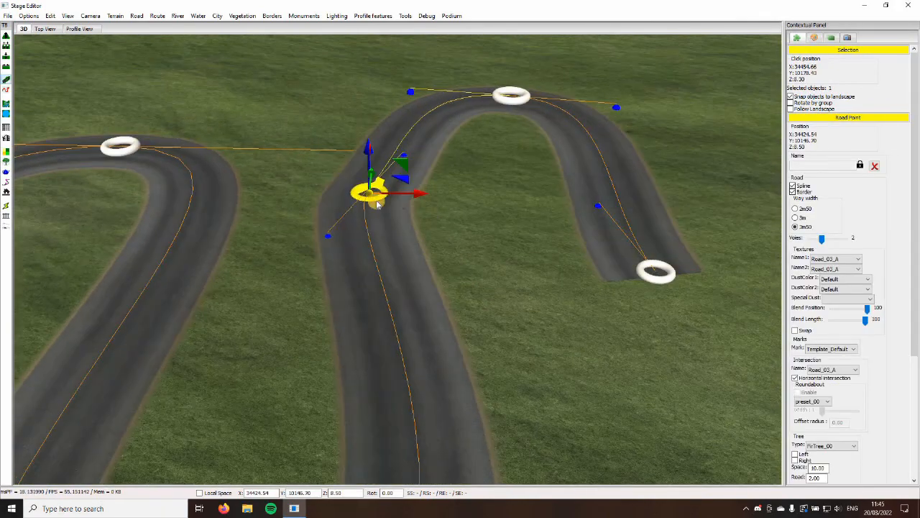
{"action": "left_click", "coordinate": [491, 260]}
Look over the reshaped far branch, check the stage for remaining road overlaps, and close the report
{"action": "key", "text": "Up"}
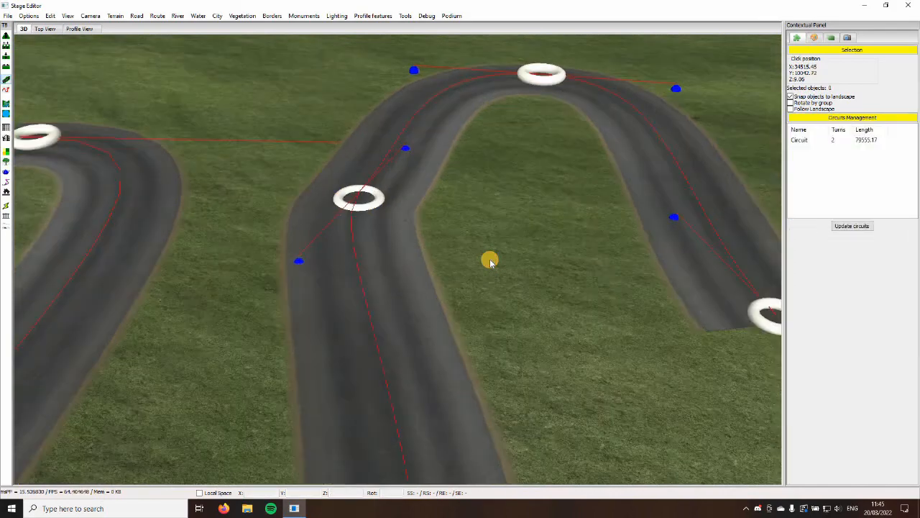
{"action": "key", "text": "Down"}
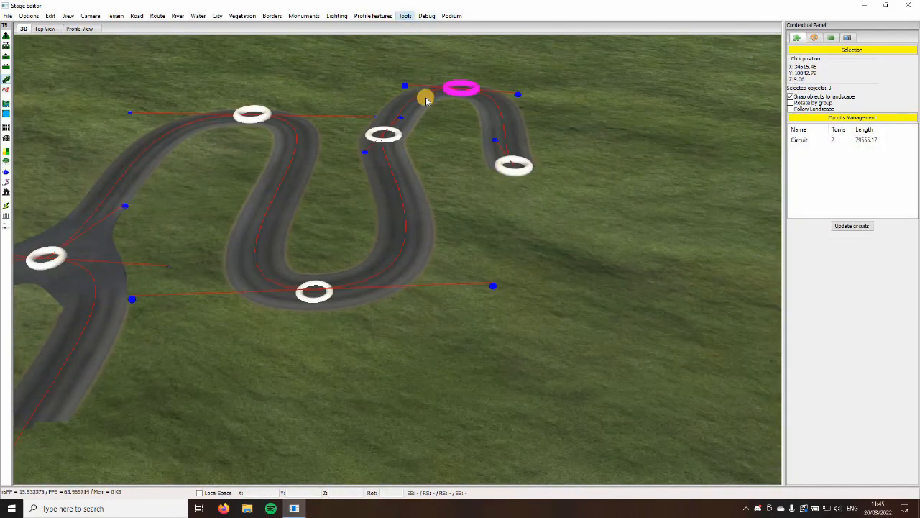
{"action": "left_click", "coordinate": [436, 110]}
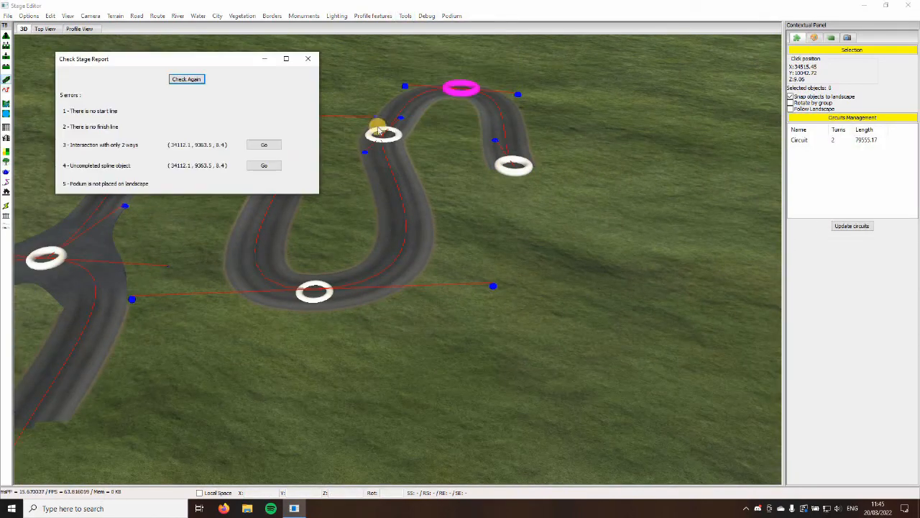
{"action": "left_click", "coordinate": [314, 63]}
Review both branches, run the stage check again, and go to the uncompleted spline object entry
{"action": "left_click", "coordinate": [545, 365]}
{"action": "key", "text": "Down"}
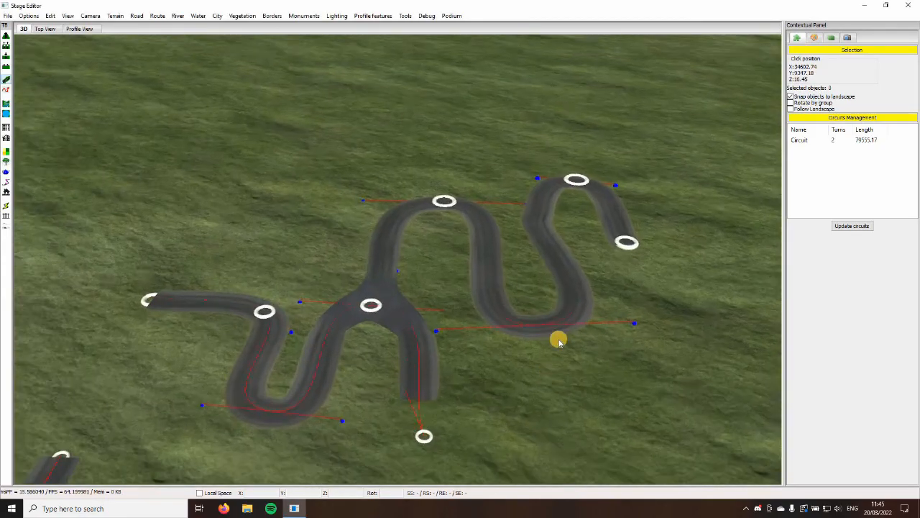
{"action": "scroll", "coordinate": [567, 339], "scroll_direction": "down", "scroll_amount": 3}
{"action": "scroll", "coordinate": [553, 342], "scroll_direction": "up", "scroll_amount": 5}
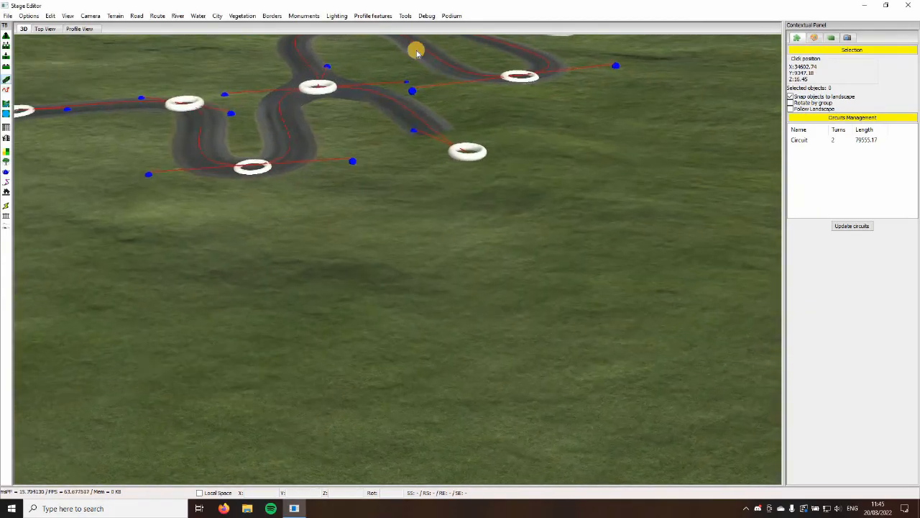
{"action": "left_click", "coordinate": [404, 16]}
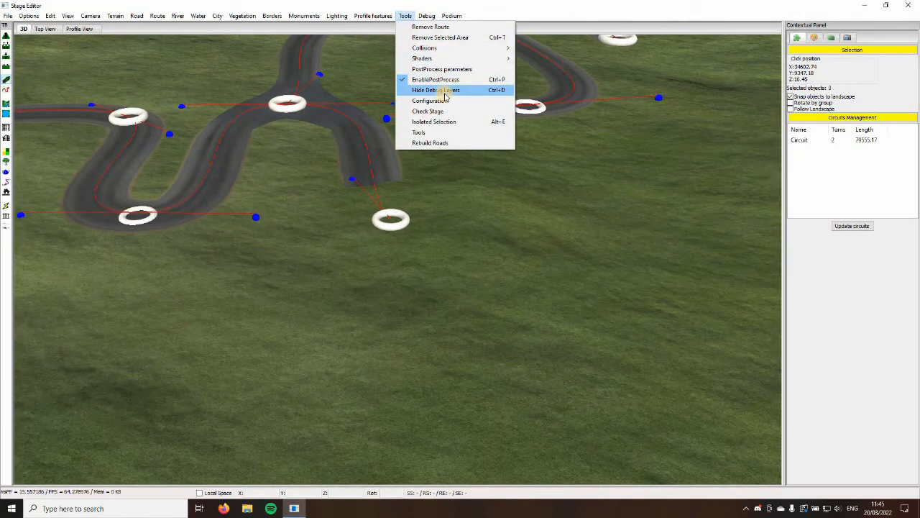
{"action": "left_click", "coordinate": [462, 111]}
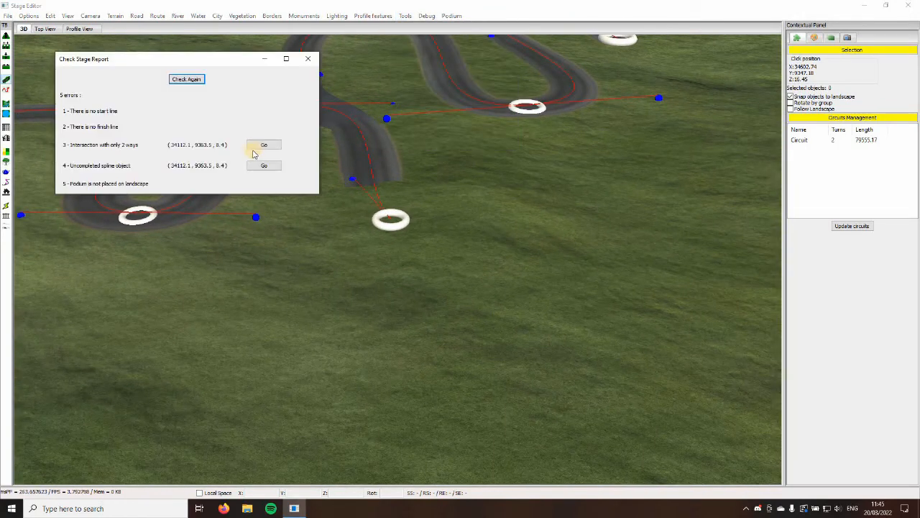
{"action": "left_click", "coordinate": [265, 166]}
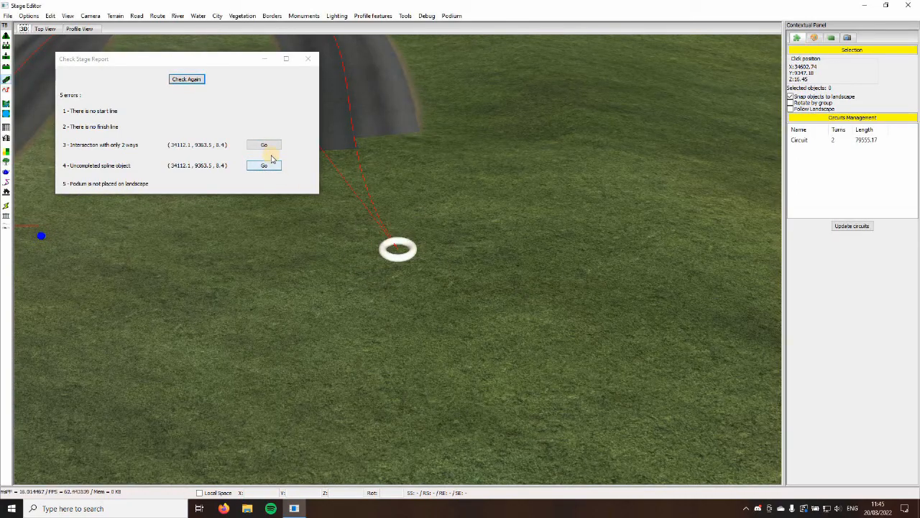
Place a single isolated road point on the open ground away from the test roads
{"action": "scroll", "coordinate": [400, 344], "scroll_direction": "down", "scroll_amount": 5}
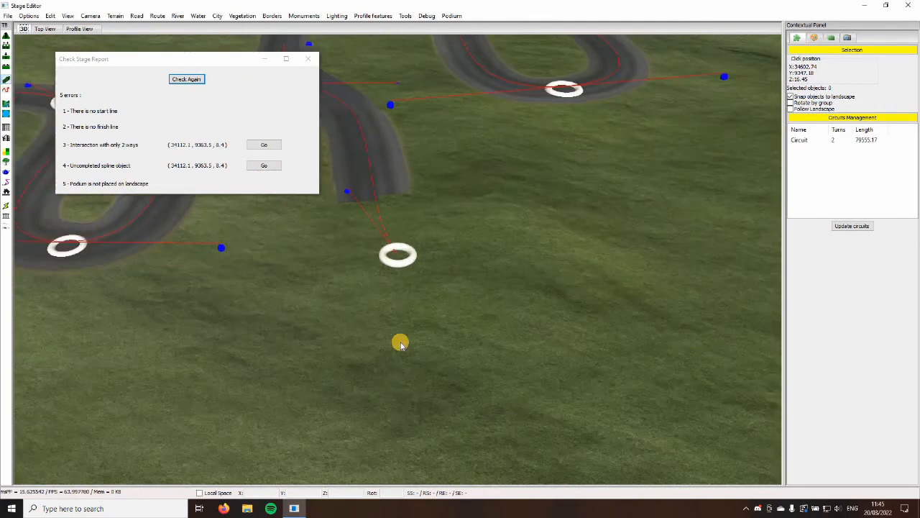
{"action": "left_click", "coordinate": [565, 291]}
{"action": "left_click", "coordinate": [458, 401]}
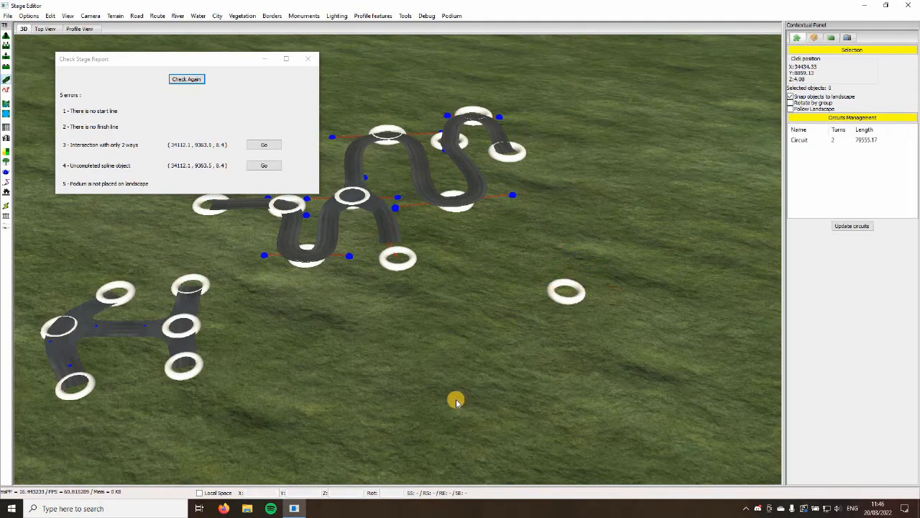
Place a single isolated water point farther out on the open ground and run the stage check again
{"action": "middle_click_drag", "start_coordinate": [465, 353], "coordinate": [238, 214]}
{"action": "left_click", "coordinate": [7, 114]}
{"action": "middle_click_drag", "start_coordinate": [708, 317], "coordinate": [635, 240]}
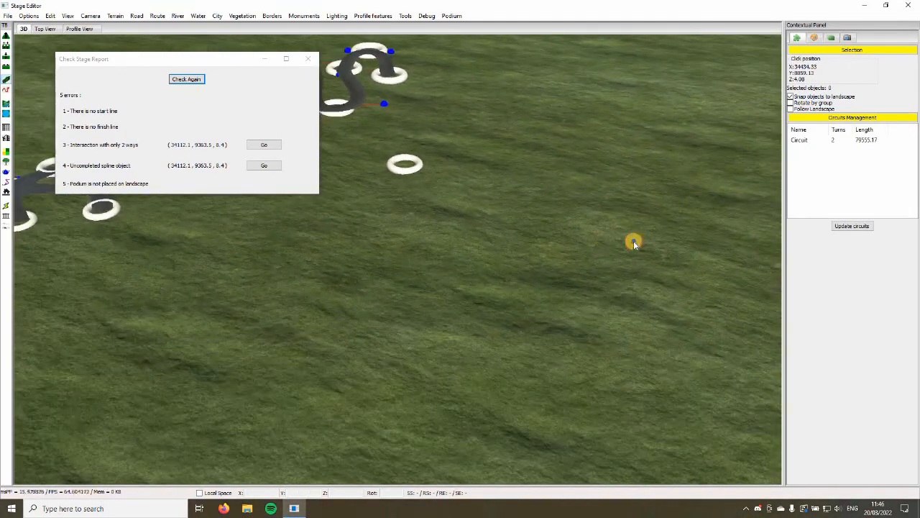
{"action": "left_click", "coordinate": [634, 240]}
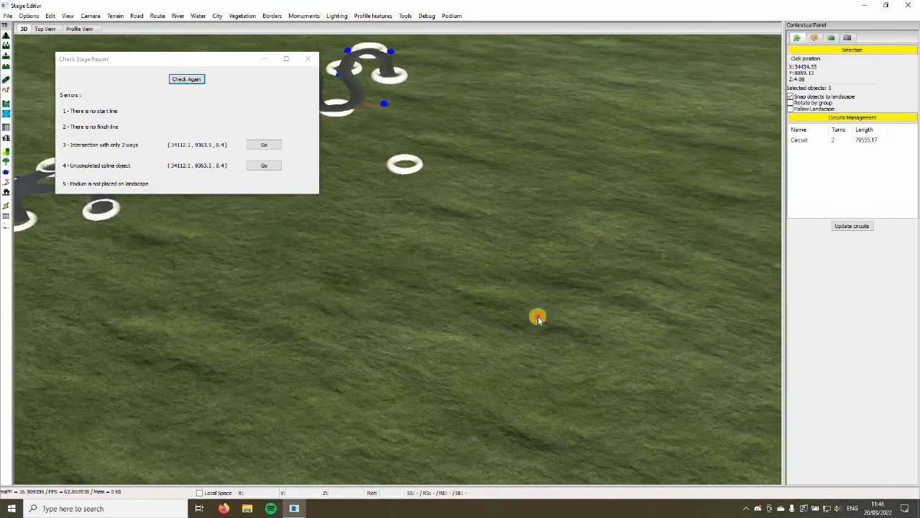
{"action": "left_click", "coordinate": [185, 79]}
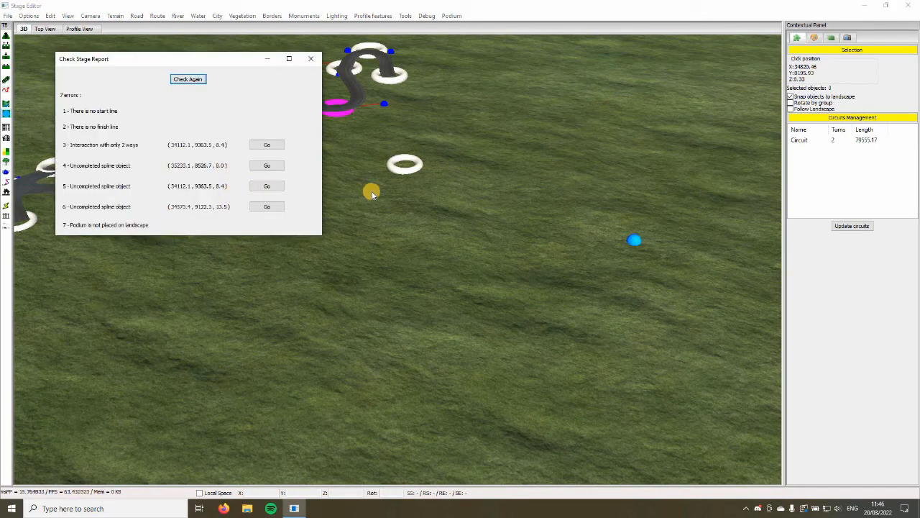
Extend the isolated water point into an open curve of four points and run the stage check again
{"action": "left_click", "coordinate": [595, 278]}
{"action": "right_click_drag", "start_coordinate": [595, 279], "coordinate": [595, 278]}
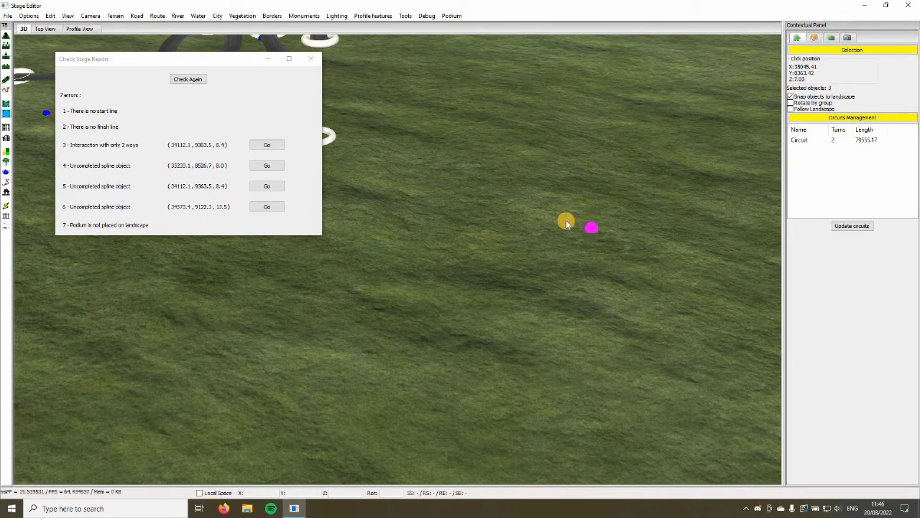
{"action": "scroll", "coordinate": [565, 220], "scroll_direction": "down", "scroll_amount": 5}
{"action": "left_click", "coordinate": [463, 274]}
{"action": "left_click", "coordinate": [548, 373]}
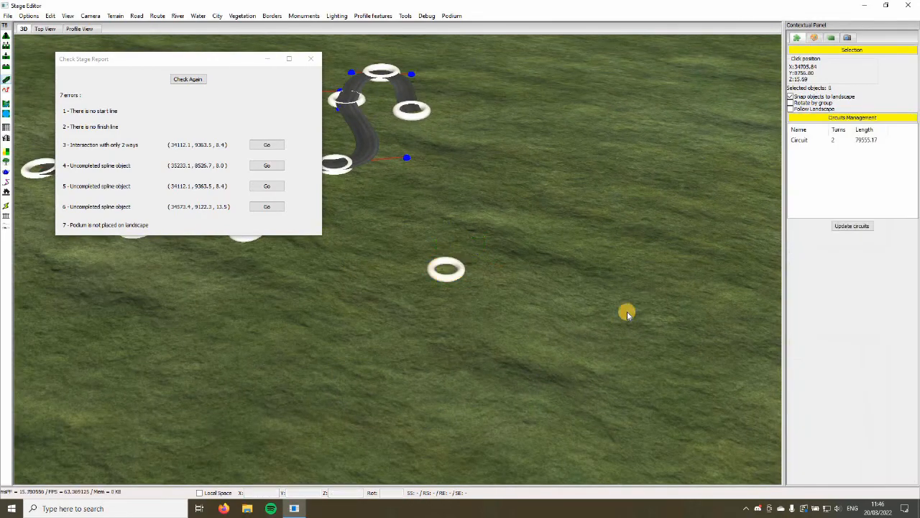
{"action": "left_click", "coordinate": [573, 271]}
{"action": "left_click", "coordinate": [552, 374]}
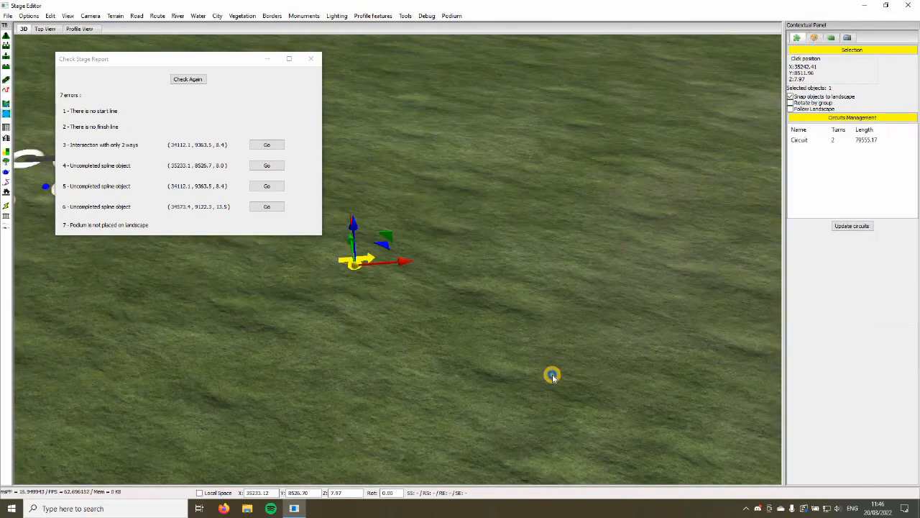
{"action": "key", "text": "Down"}
{"action": "key", "text": "Down"}
{"action": "left_click", "coordinate": [389, 318]}
{"action": "left_click", "coordinate": [522, 378]}
{"action": "key", "text": "Left"}
{"action": "key", "text": "Left"}
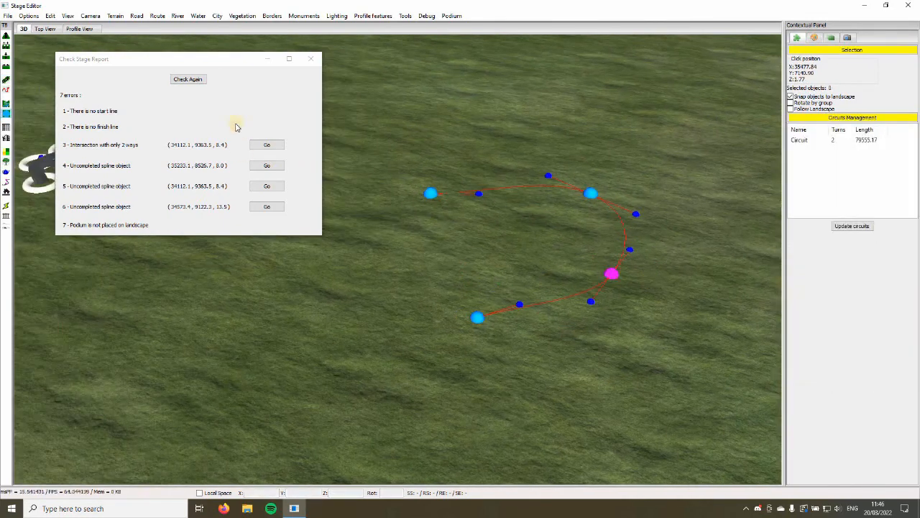
{"action": "left_click", "coordinate": [188, 80]}
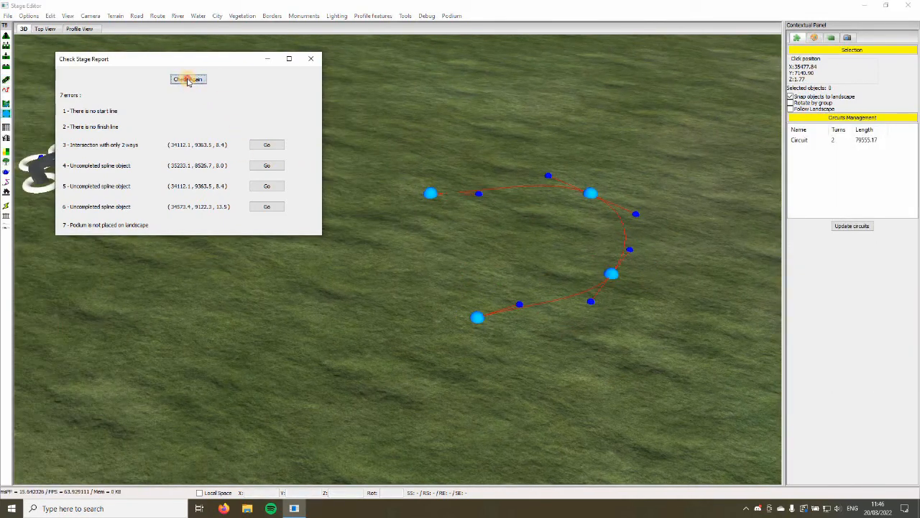
Delete all four points of the open water curve
{"action": "left_click", "coordinate": [429, 195]}
{"action": "key", "text": "Delete"}
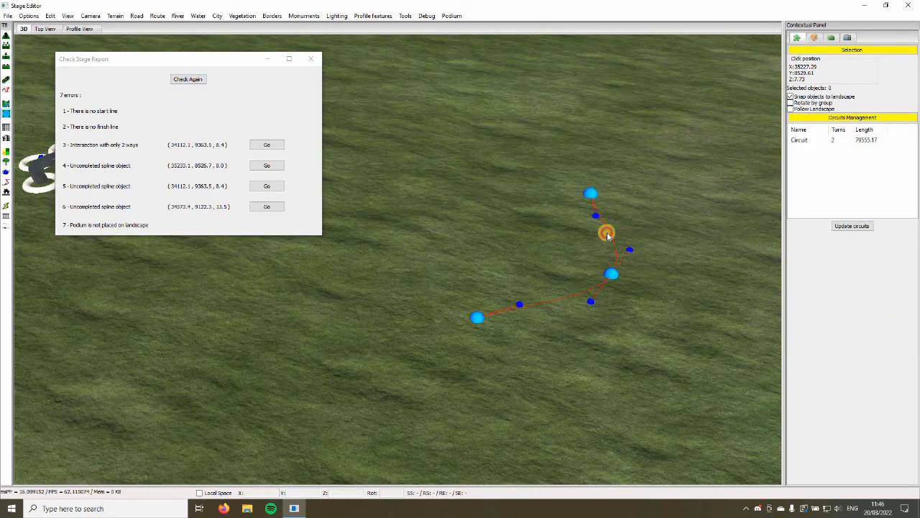
{"action": "left_click", "coordinate": [612, 272]}
{"action": "key", "text": "Delete"}
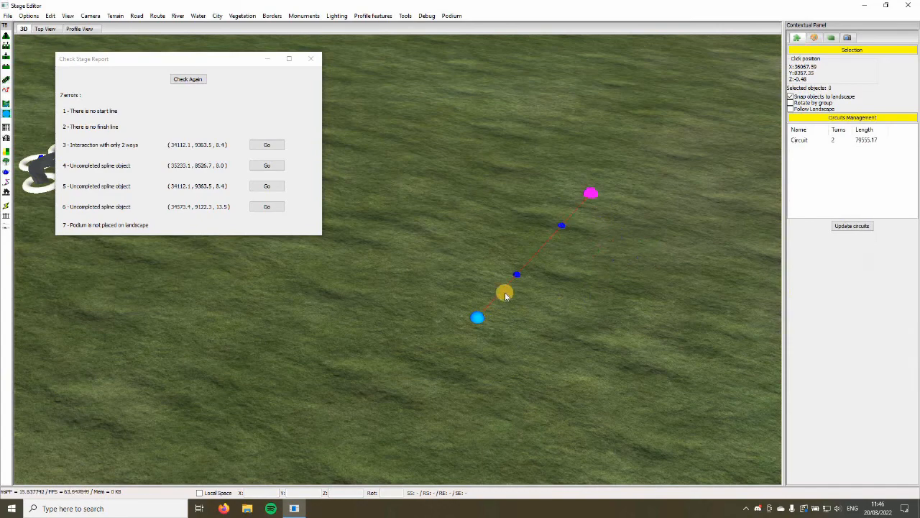
{"action": "left_click", "coordinate": [590, 194]}
{"action": "key", "text": "Delete"}
{"action": "left_click", "coordinate": [478, 318]}
{"action": "key", "text": "Delete"}
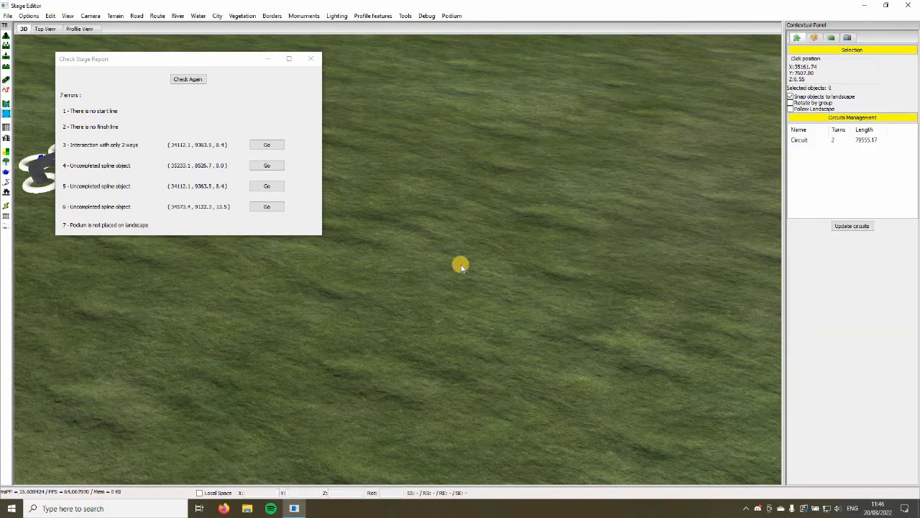
Delete the isolated road point on the open ground and run the stage check again
{"action": "middle_click_drag", "start_coordinate": [461, 268], "coordinate": [561, 281]}
{"action": "left_click", "coordinate": [539, 250]}
{"action": "key", "text": "Delete"}
{"action": "left_click", "coordinate": [195, 81]}
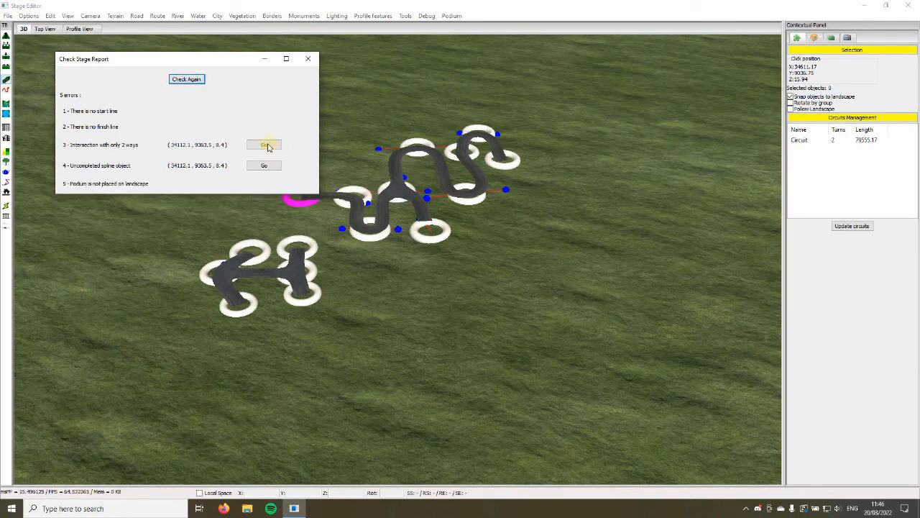
Go to the remaining uncompleted spline object entry and examine the road point at the end of the junction's short stub
{"action": "left_click", "coordinate": [273, 165]}
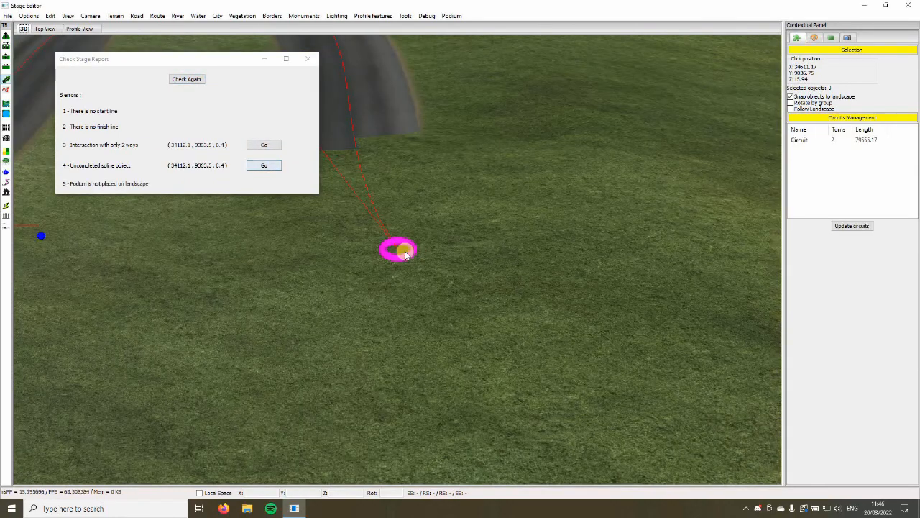
{"action": "left_click", "coordinate": [407, 253]}
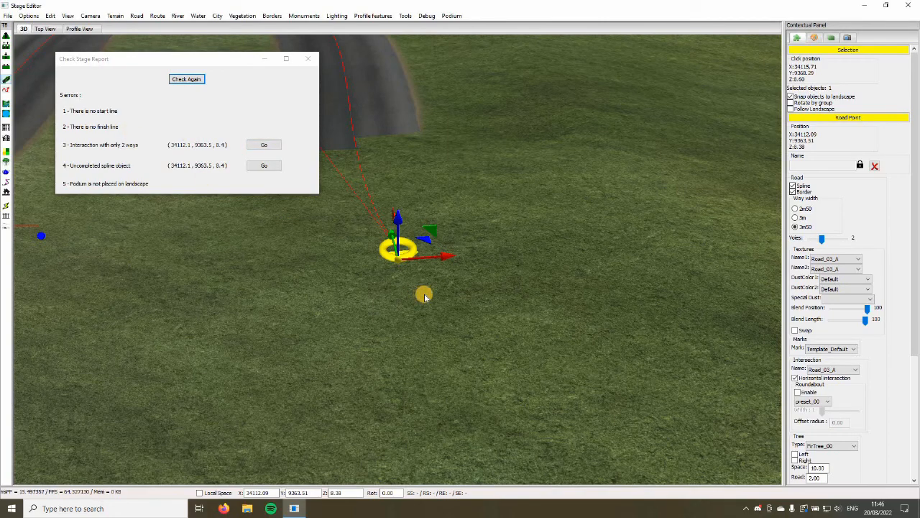
{"action": "middle_click_drag", "start_coordinate": [424, 296], "coordinate": [561, 141]}
{"action": "scroll", "coordinate": [550, 314], "scroll_direction": "down", "scroll_amount": 3}
{"action": "left_click", "coordinate": [574, 354]}
{"action": "scroll", "coordinate": [573, 352], "scroll_direction": "down", "scroll_amount": 6}
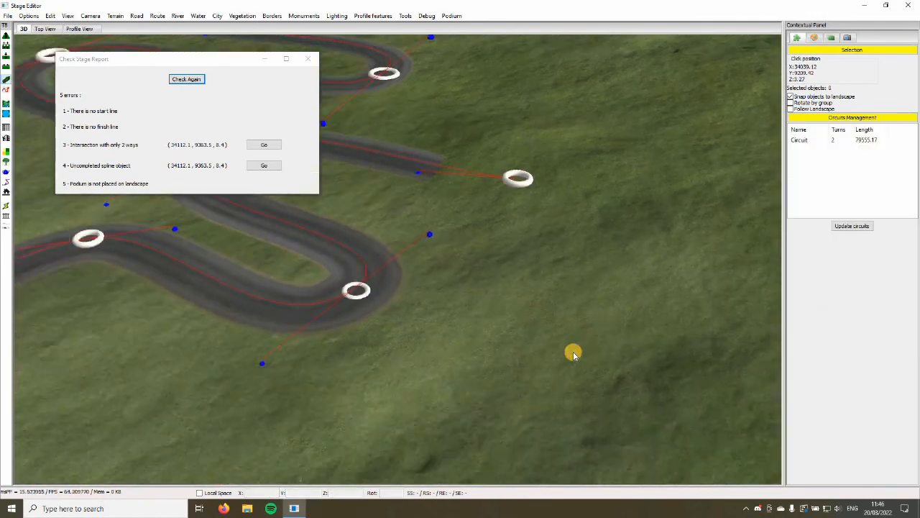
Extend the far branch from its end point with three more road points and run the stage check again
{"action": "scroll", "coordinate": [514, 278], "scroll_direction": "up", "scroll_amount": 2}
{"action": "left_click", "coordinate": [460, 295]}
{"action": "left_click", "coordinate": [461, 220]}
{"action": "left_click", "coordinate": [450, 144]}
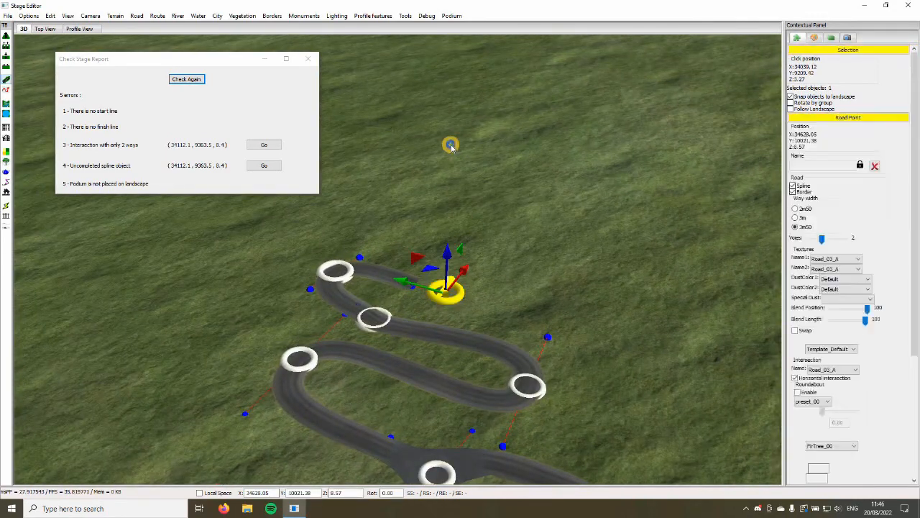
{"action": "left_click", "coordinate": [409, 103]}
{"action": "left_click", "coordinate": [187, 79]}
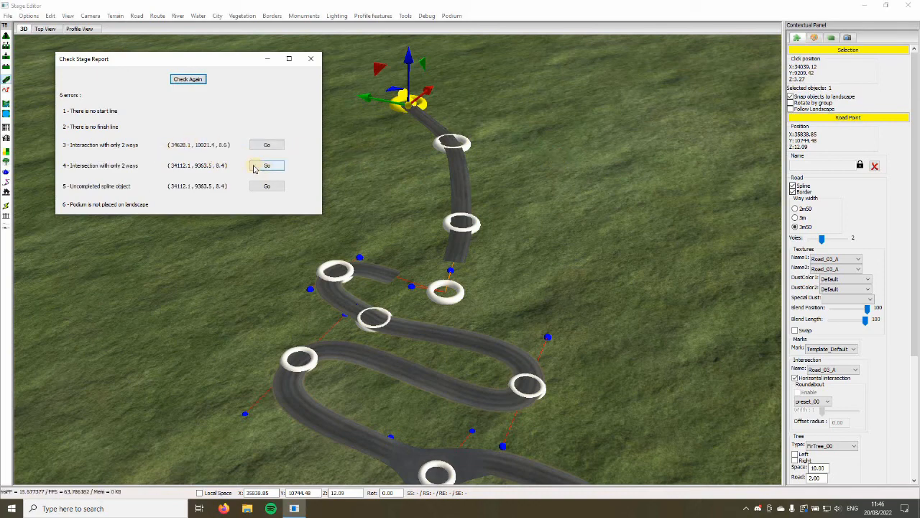
Go to the first two-way intersection entry and add a third way by placing a road point beside that junction
{"action": "left_click", "coordinate": [265, 147]}
{"action": "left_click", "coordinate": [591, 290]}
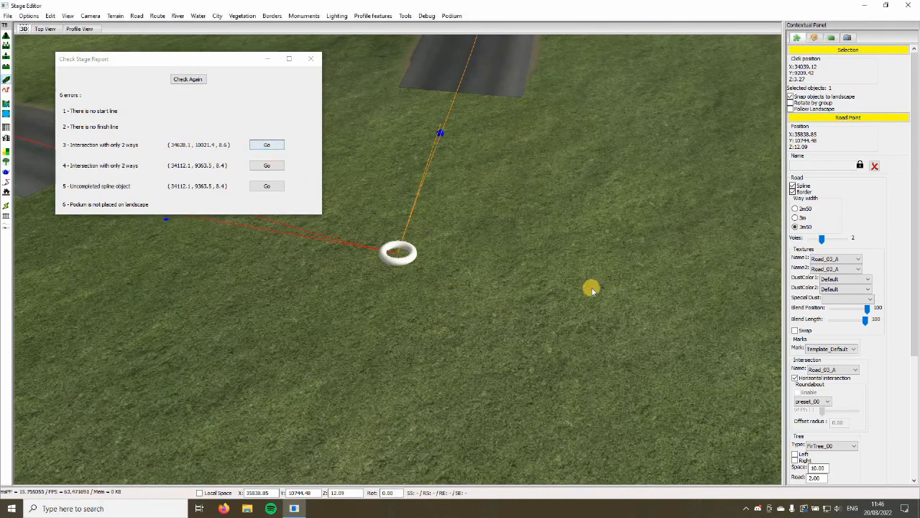
{"action": "scroll", "coordinate": [589, 281], "scroll_direction": "down", "scroll_amount": 8}
{"action": "key", "text": "Up"}
{"action": "left_click", "coordinate": [550, 310]}
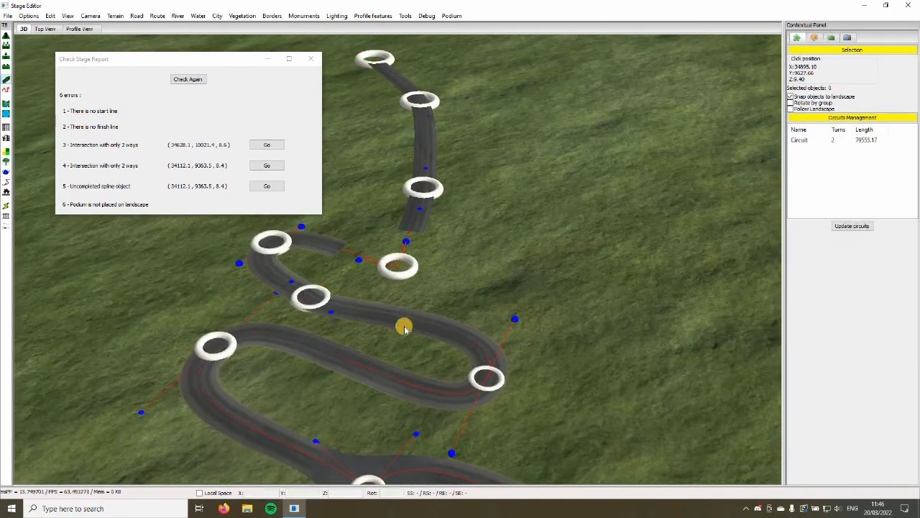
{"action": "key", "text": "Up"}
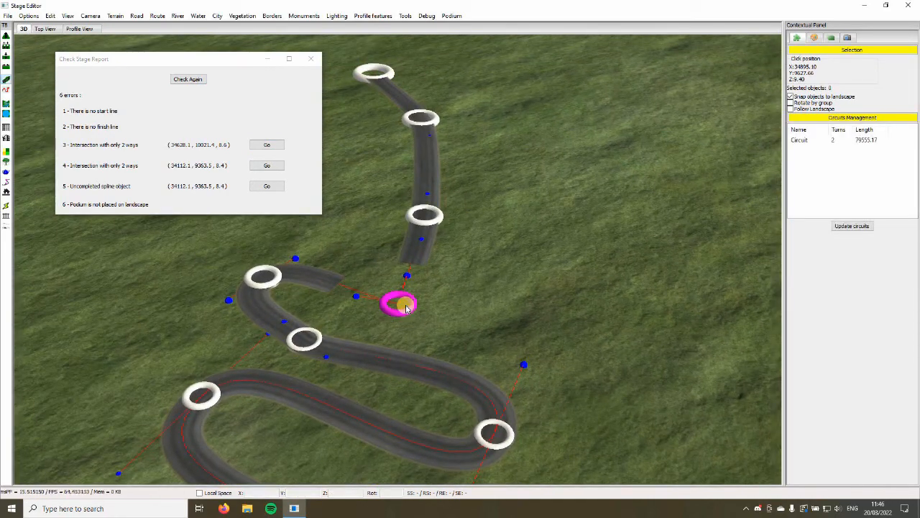
{"action": "left_click", "coordinate": [407, 308]}
{"action": "left_click", "coordinate": [487, 309]}
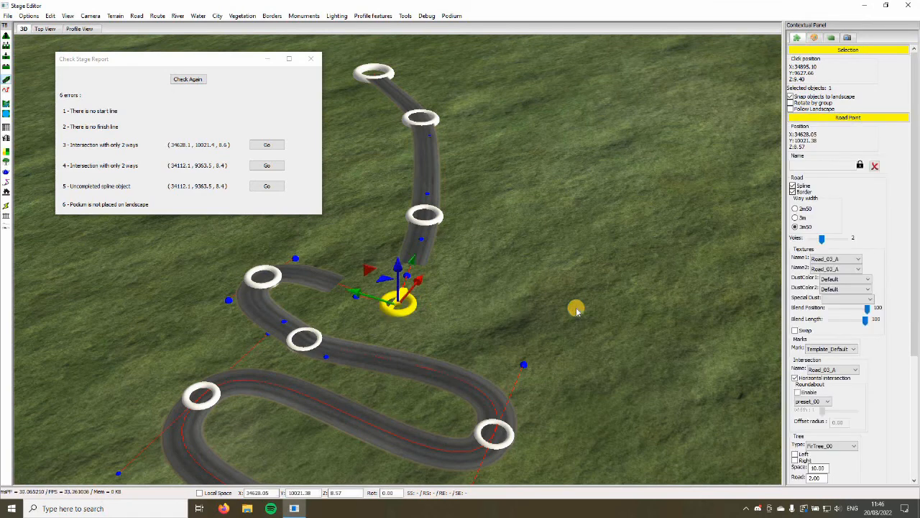
{"action": "left_click", "coordinate": [577, 309]}
Delete the far branch's added extension points and the side road point at the junction
{"action": "left_click", "coordinate": [381, 82]}
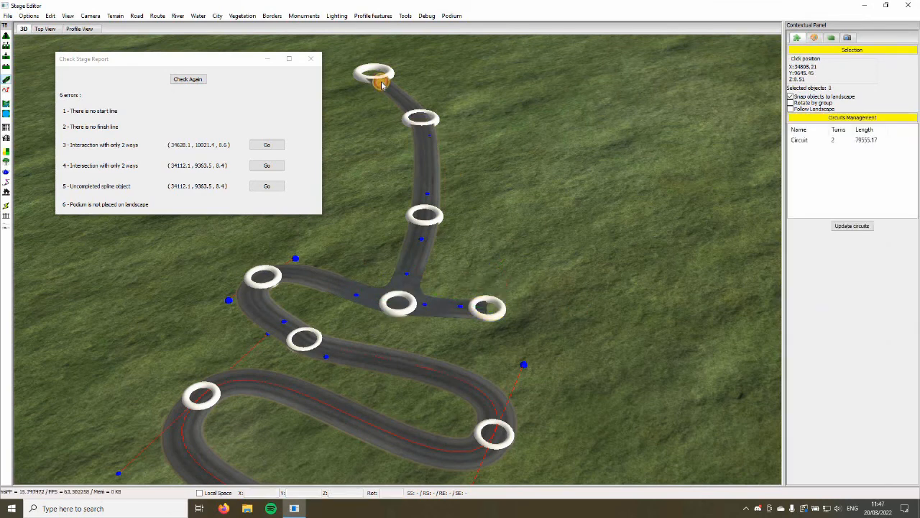
{"action": "key", "text": "Delete"}
{"action": "left_click", "coordinate": [425, 164]}
{"action": "key", "text": "Delete"}
{"action": "left_click", "coordinate": [425, 219]}
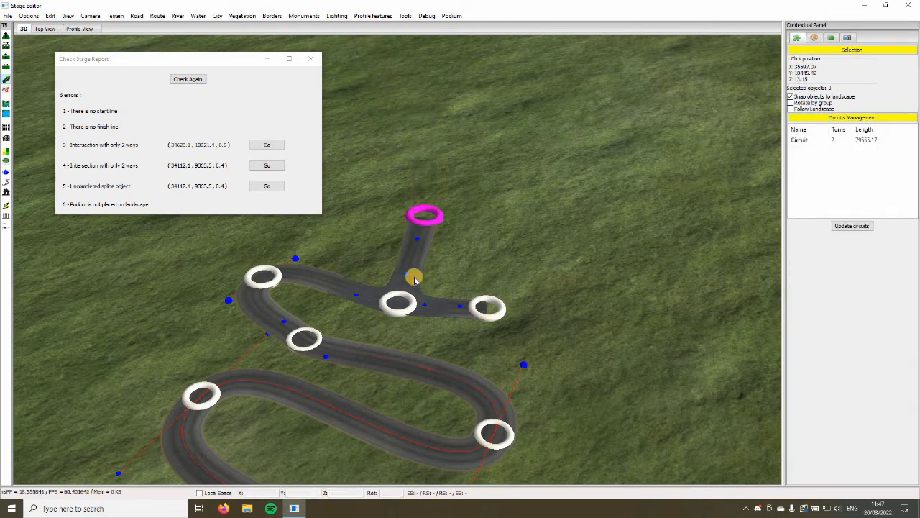
{"action": "key", "text": "Delete"}
{"action": "left_click", "coordinate": [407, 297]}
{"action": "left_click", "coordinate": [488, 309]}
{"action": "key", "text": "Delete"}
Continue the far branch from its end point with two new road points to make a continuous road
{"action": "left_click", "coordinate": [412, 305]}
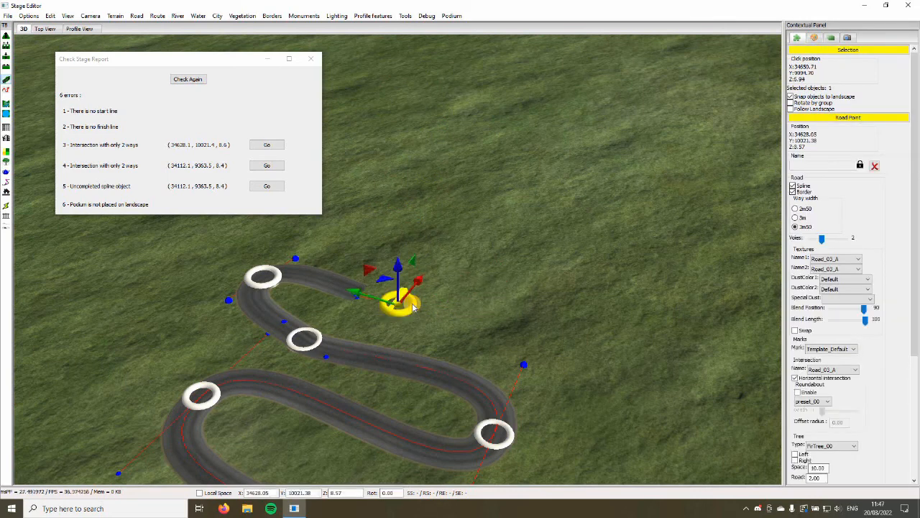
{"action": "key", "text": "Delete"}
{"action": "left_click", "coordinate": [412, 305]}
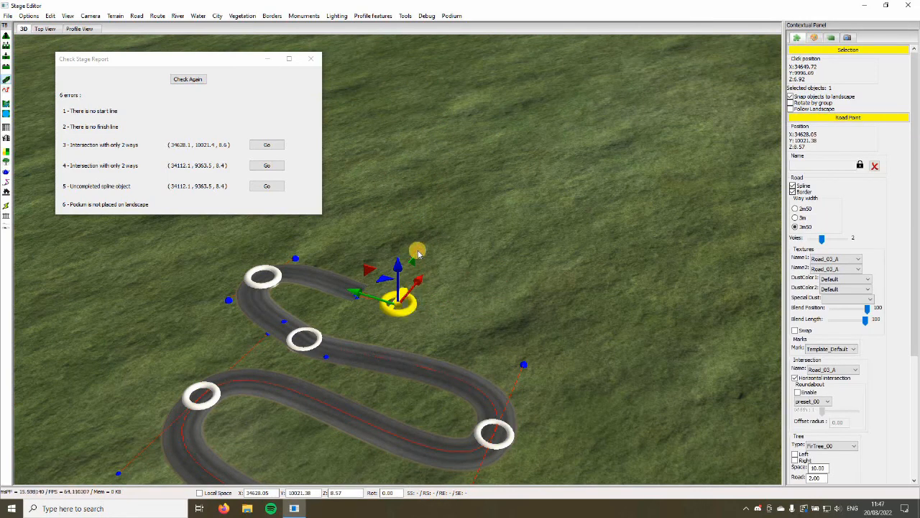
{"action": "left_click", "coordinate": [405, 310]}
{"action": "left_click", "coordinate": [403, 313]}
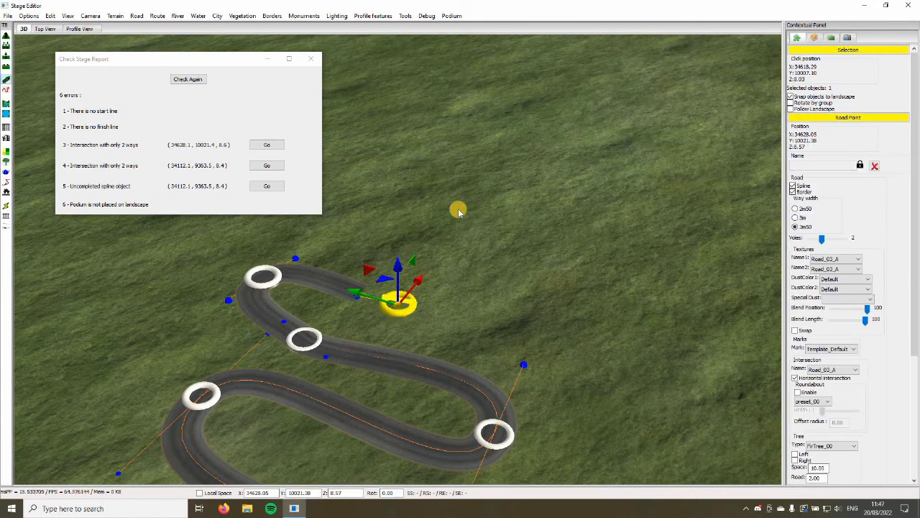
{"action": "left_click", "coordinate": [458, 265]}
{"action": "left_click", "coordinate": [444, 176]}
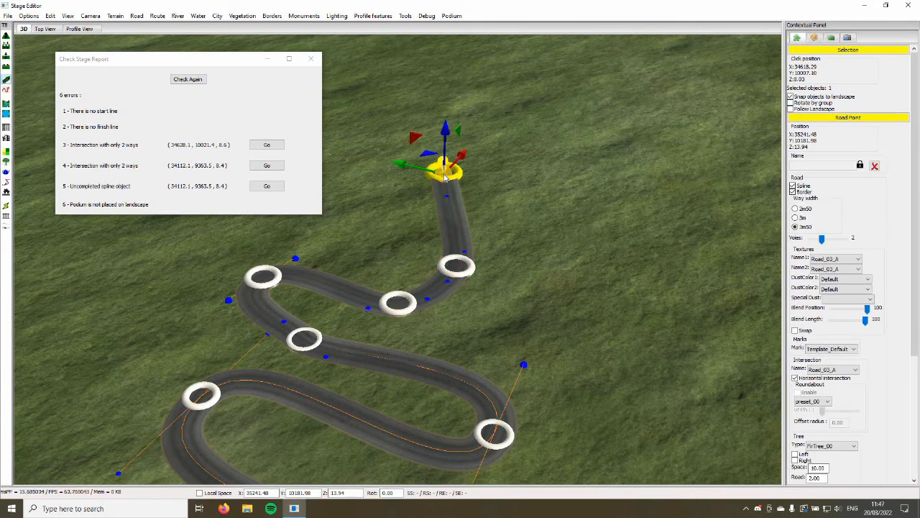
Run the stage check again and delete the overlapping road point where the far branch's new extension begins
{"action": "middle_click_drag", "start_coordinate": [454, 370], "coordinate": [423, 286]}
{"action": "left_click", "coordinate": [511, 308]}
{"action": "left_click", "coordinate": [498, 412]}
{"action": "scroll", "coordinate": [422, 286], "scroll_direction": "up", "scroll_amount": 1}
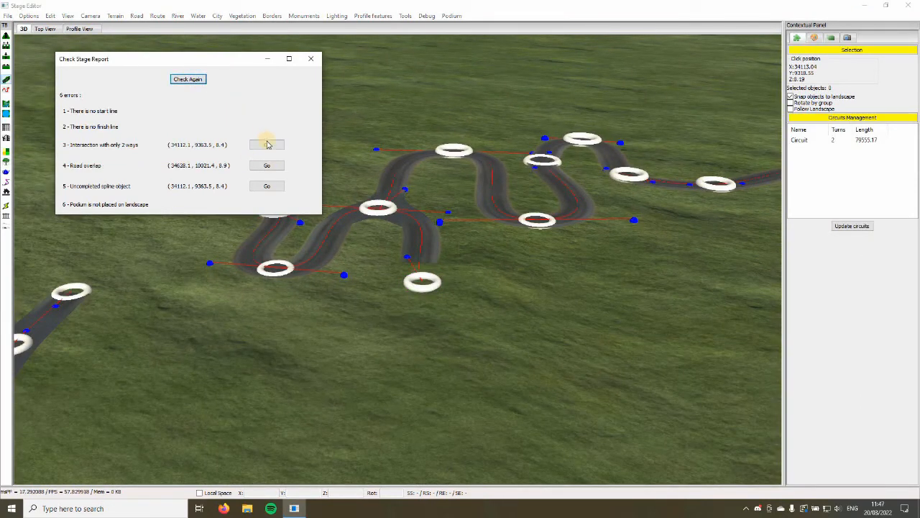
{"action": "middle_click_drag", "start_coordinate": [642, 345], "coordinate": [422, 414]}
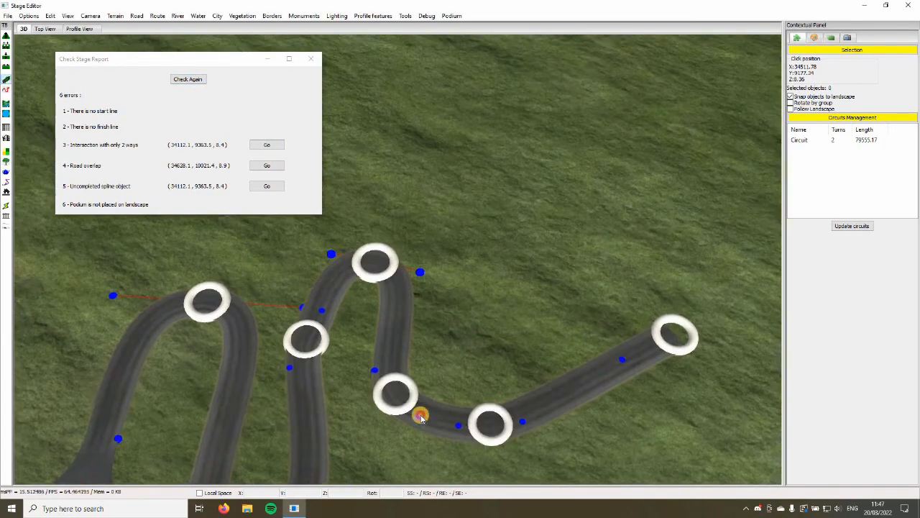
{"action": "left_click", "coordinate": [422, 415]}
{"action": "scroll", "coordinate": [422, 417], "scroll_direction": "up", "scroll_amount": 5}
{"action": "scroll", "coordinate": [431, 406], "scroll_direction": "down", "scroll_amount": 4}
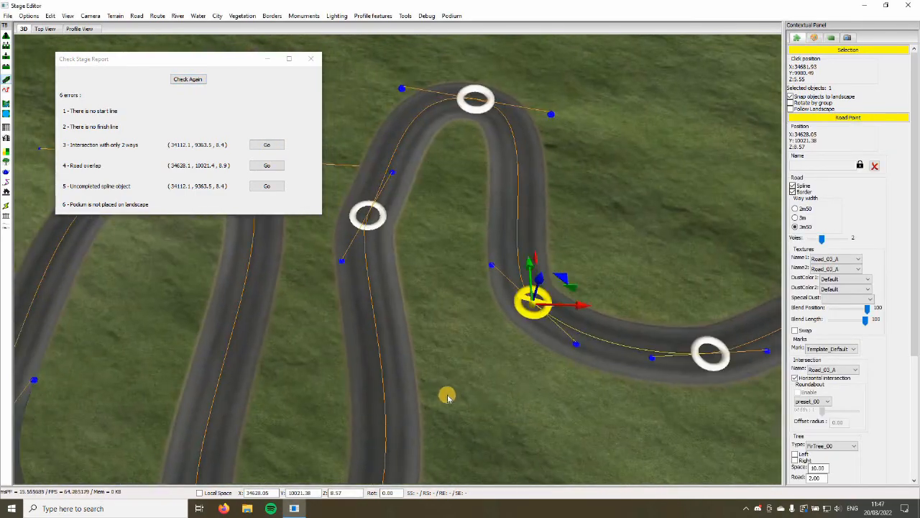
{"action": "key", "text": "Delete"}
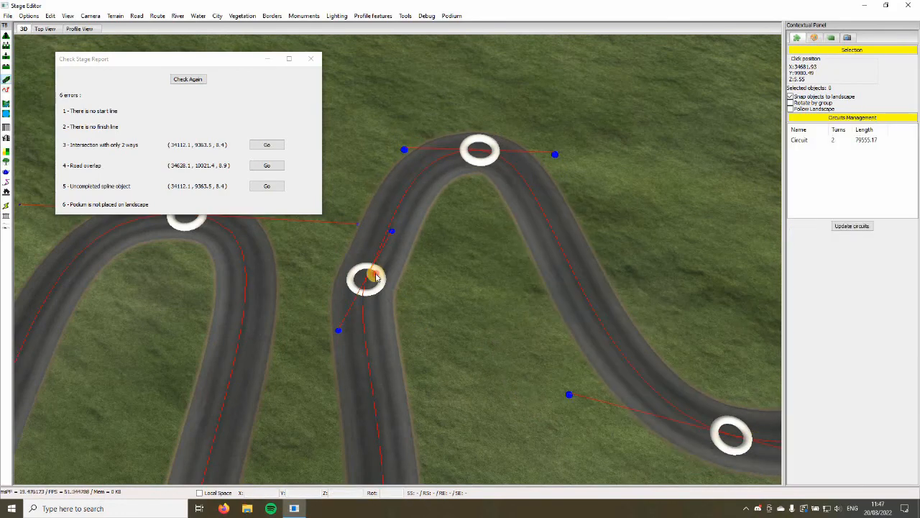
Inspect the road point before the far branch's last upper bend, rerun the stage check, and look over the whole road
{"action": "left_click", "coordinate": [374, 274]}
{"action": "scroll", "coordinate": [374, 274], "scroll_direction": "up", "scroll_amount": 4}
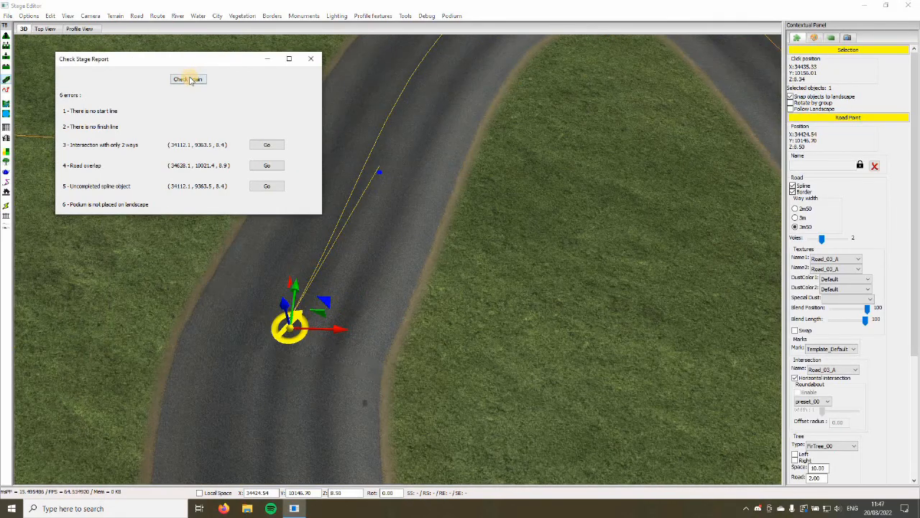
{"action": "left_click", "coordinate": [190, 79]}
{"action": "left_click", "coordinate": [482, 308]}
{"action": "scroll", "coordinate": [482, 308], "scroll_direction": "down", "scroll_amount": 6}
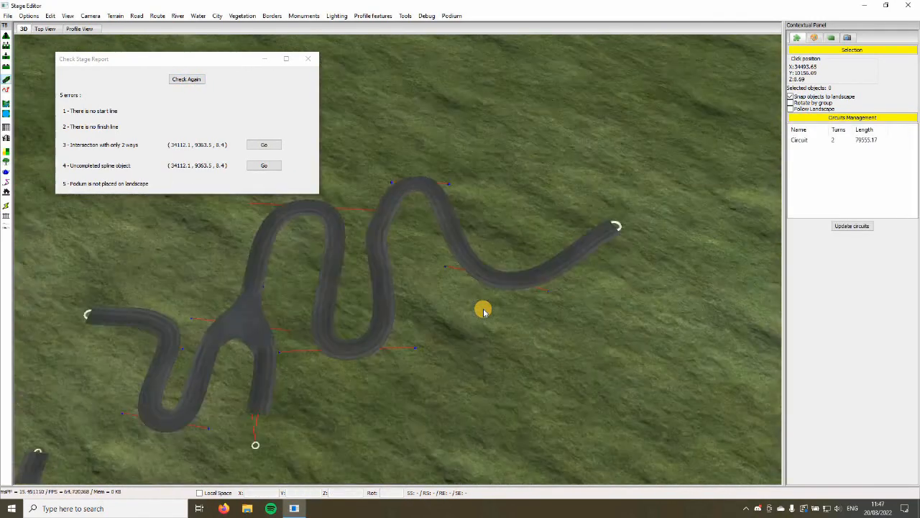
Go to the reported two-way intersection and uncompleted spline object, and select the flagged road point at the side road's end
{"action": "scroll", "coordinate": [501, 338], "scroll_direction": "up", "scroll_amount": 3}
{"action": "left_click", "coordinate": [264, 145]}
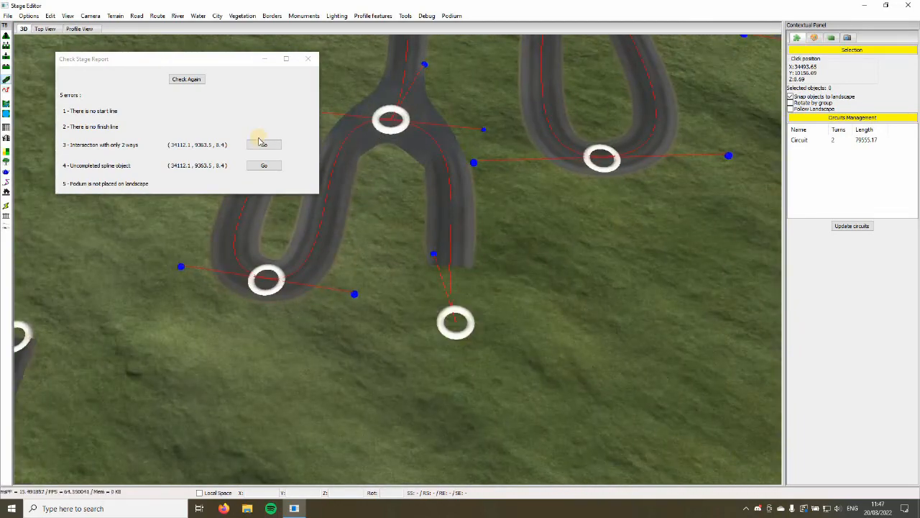
{"action": "left_click", "coordinate": [263, 165]}
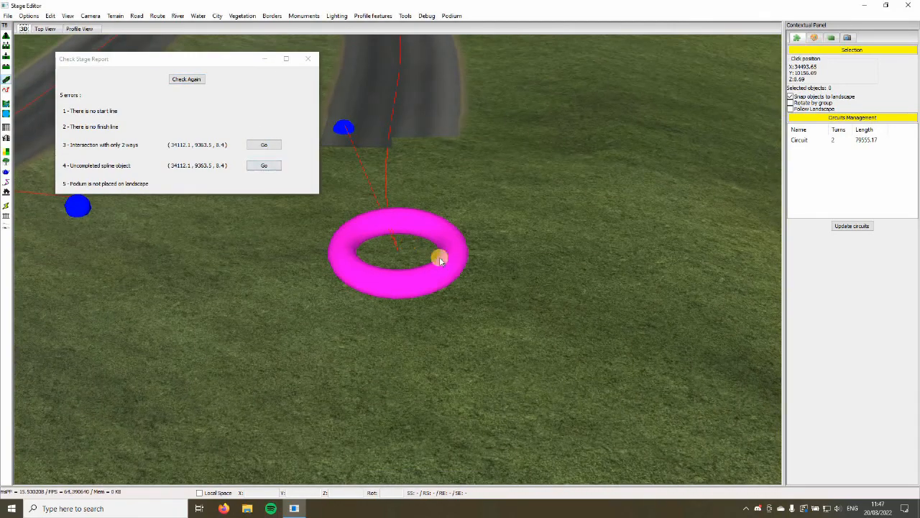
{"action": "left_click", "coordinate": [406, 230]}
{"action": "left_click_drag", "start_coordinate": [406, 230], "coordinate": [398, 328]}
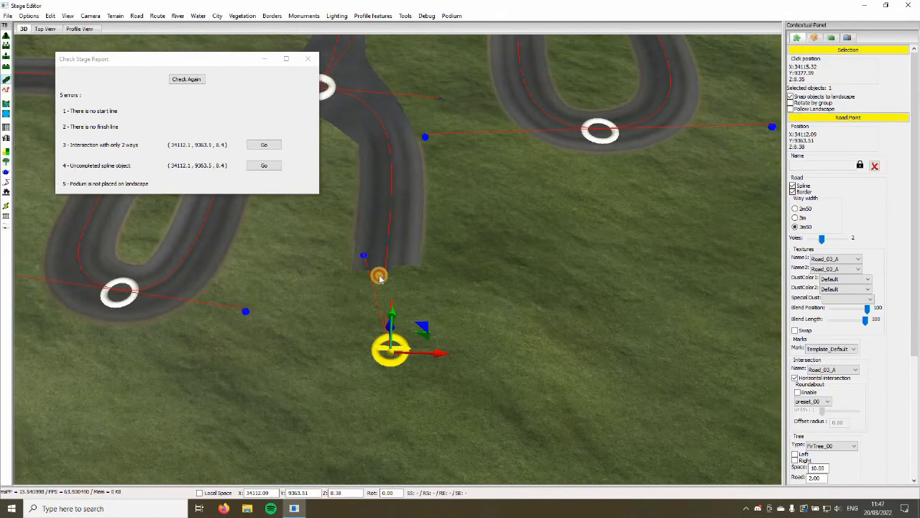
Examine the side road's end point and its connection to the junction and neighbouring bends from several angles
{"action": "left_click_drag", "start_coordinate": [443, 175], "coordinate": [525, 272]}
{"action": "left_click_drag", "start_coordinate": [457, 75], "coordinate": [400, 329]}
{"action": "left_click_drag", "start_coordinate": [311, 101], "coordinate": [392, 186]}
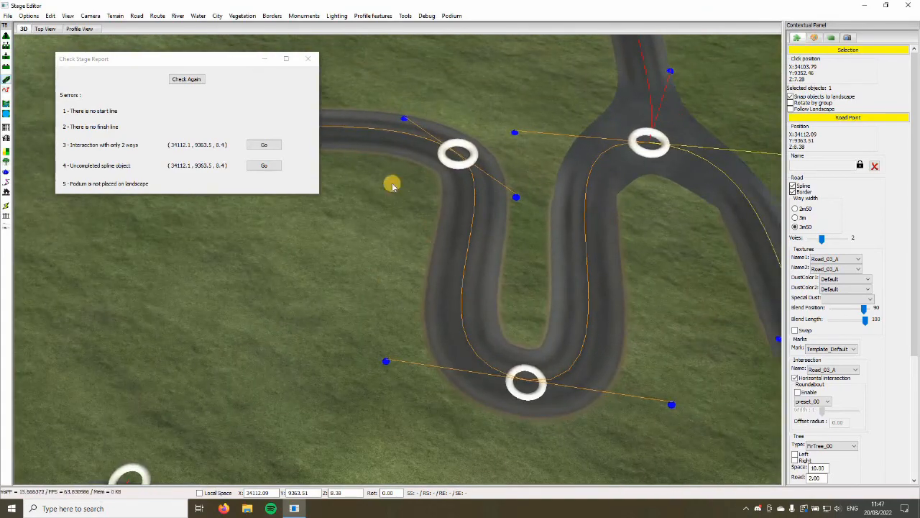
{"action": "key", "text": "Right"}
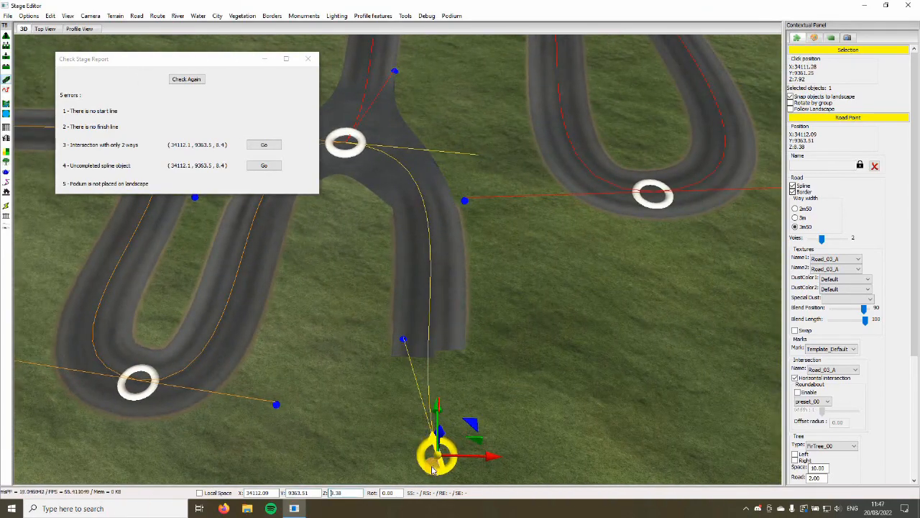
{"action": "middle_click_drag", "start_coordinate": [441, 218], "coordinate": [650, 208]}
{"action": "middle_click_drag", "start_coordinate": [425, 249], "coordinate": [589, 331]}
{"action": "key", "text": "Right"}
{"action": "key", "text": "Down"}
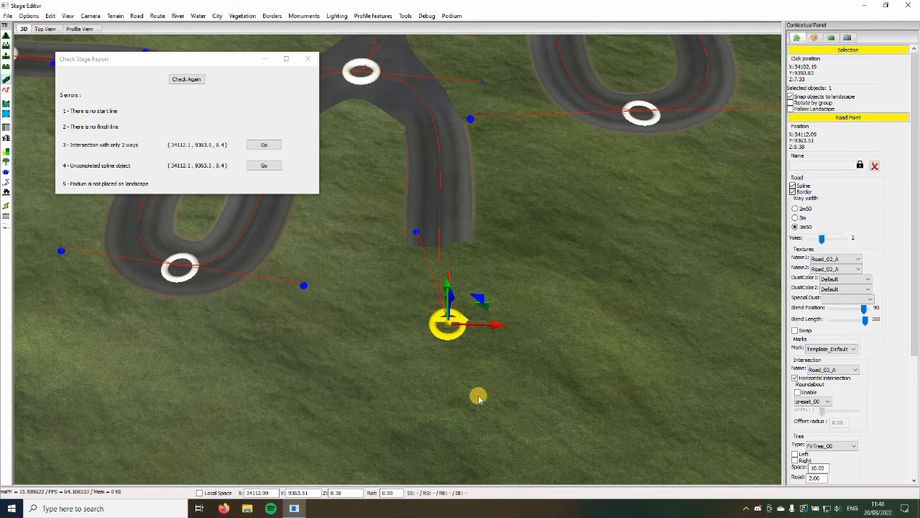
{"action": "scroll", "coordinate": [480, 399], "scroll_direction": "up", "scroll_amount": 2}
{"action": "right_click_drag", "start_coordinate": [435, 322], "coordinate": [470, 372]}
{"action": "scroll", "coordinate": [471, 369], "scroll_direction": "up", "scroll_amount": 2}
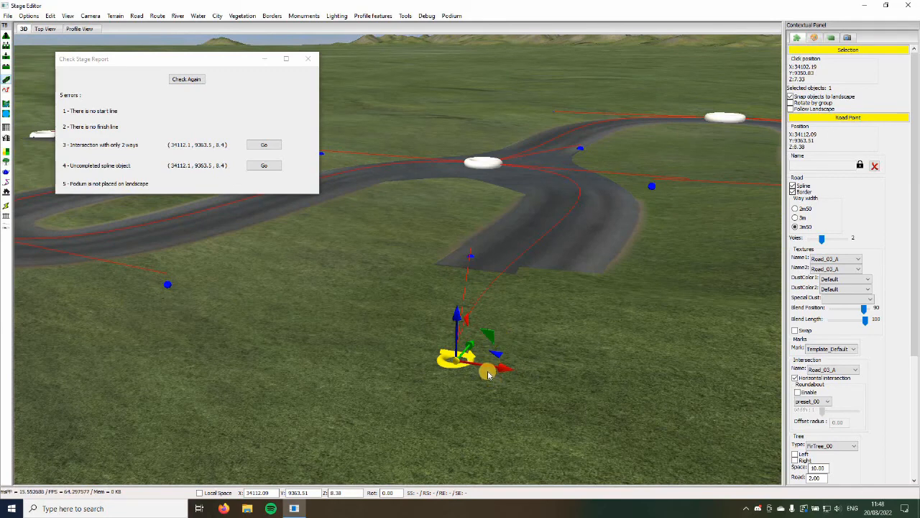
Deselect the side road's end point, rerun the stage check, and inspect that end point again
{"action": "left_click", "coordinate": [488, 373]}
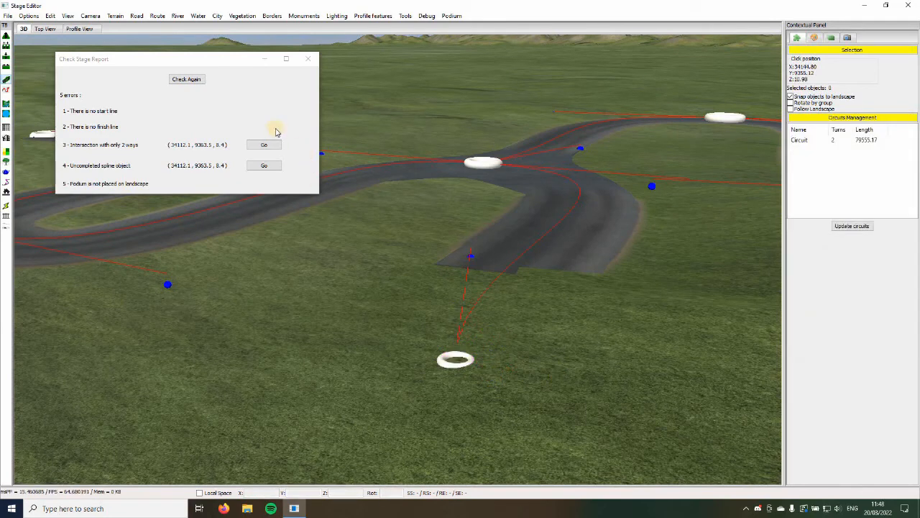
{"action": "left_click", "coordinate": [187, 79]}
{"action": "left_click", "coordinate": [402, 281]}
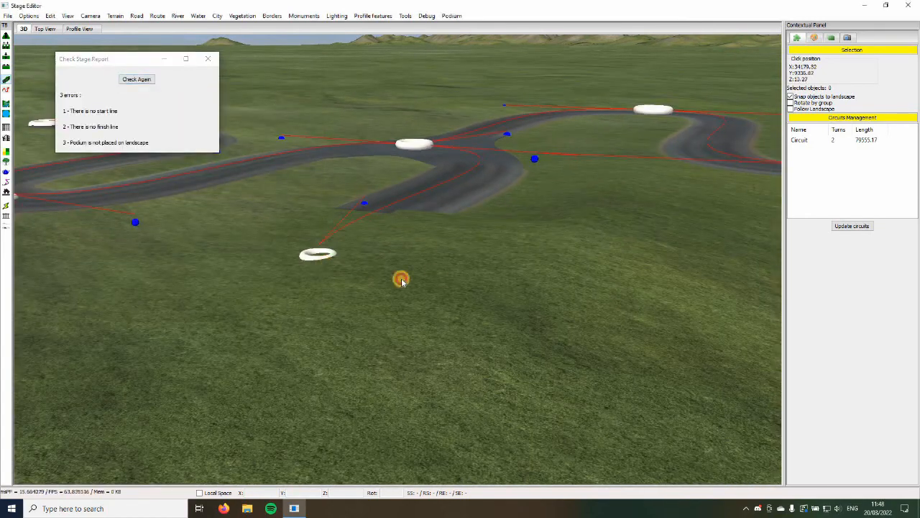
{"action": "right_click_drag", "start_coordinate": [401, 281], "coordinate": [561, 393]}
{"action": "scroll", "coordinate": [513, 297], "scroll_direction": "up", "scroll_amount": 3}
{"action": "left_click", "coordinate": [515, 294]}
{"action": "scroll", "coordinate": [541, 241], "scroll_direction": "down", "scroll_amount": 1}
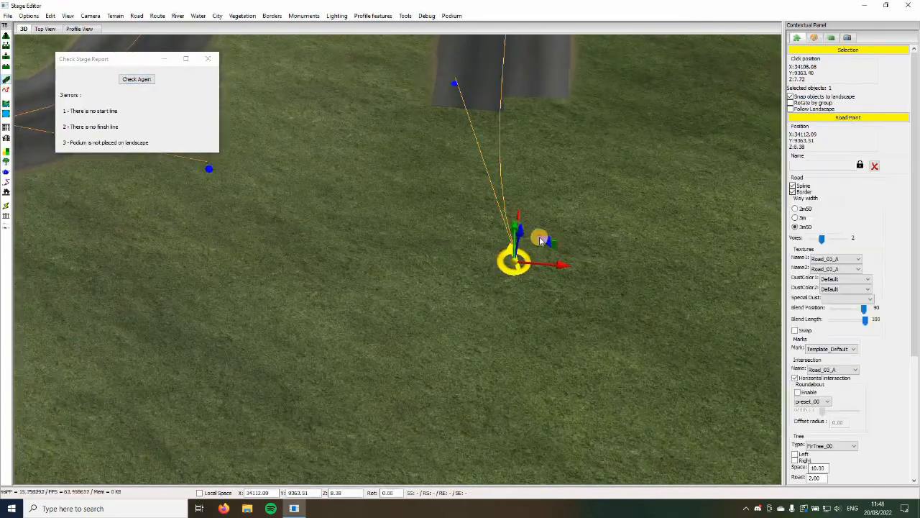
{"action": "scroll", "coordinate": [628, 333], "scroll_direction": "down", "scroll_amount": 2}
{"action": "left_click", "coordinate": [618, 329]}
Delete all road points of both test roads and run the stage check again
{"action": "scroll", "coordinate": [586, 259], "scroll_direction": "down", "scroll_amount": 4}
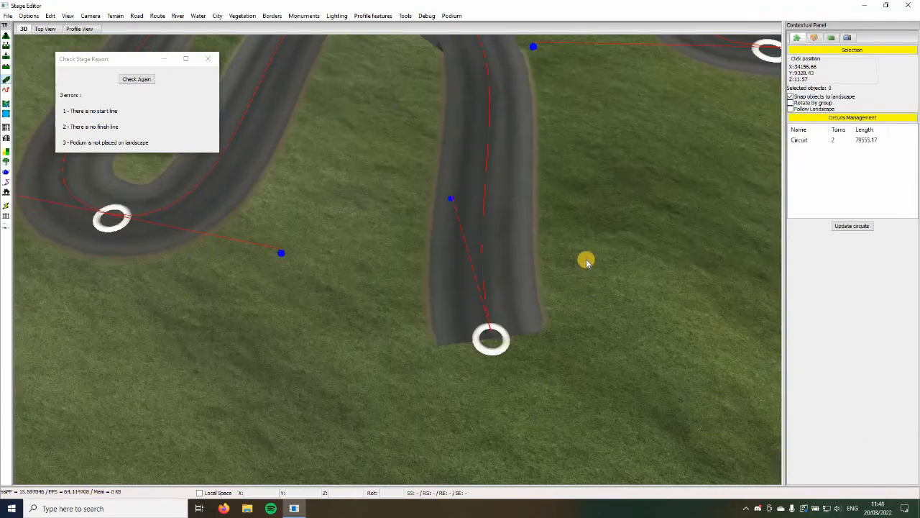
{"action": "right_click_drag", "start_coordinate": [587, 255], "coordinate": [587, 255]}
{"action": "scroll", "coordinate": [575, 252], "scroll_direction": "down", "scroll_amount": 7}
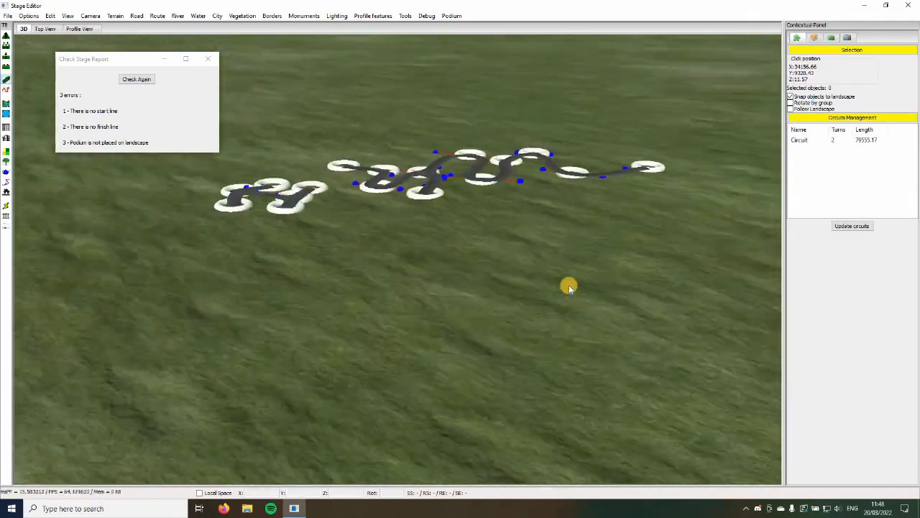
{"action": "right_click_drag", "start_coordinate": [568, 286], "coordinate": [531, 251]}
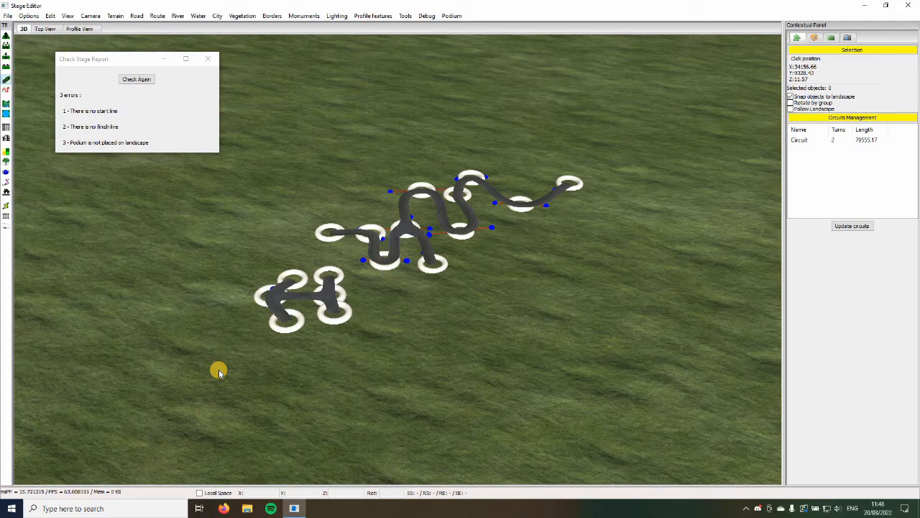
{"action": "middle_click_drag", "start_coordinate": [465, 311], "coordinate": [403, 375]}
{"action": "scroll", "coordinate": [470, 355], "scroll_direction": "down", "scroll_amount": 5}
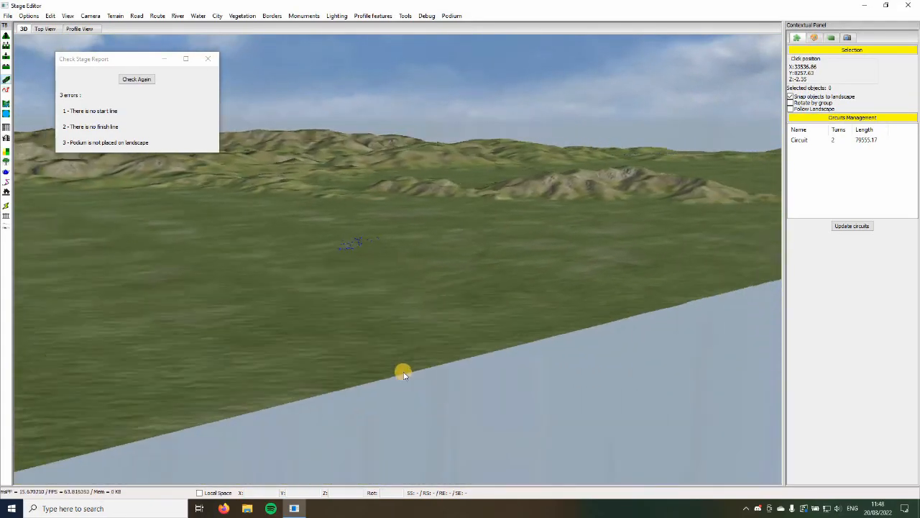
{"action": "scroll", "coordinate": [404, 375], "scroll_direction": "up", "scroll_amount": 5}
{"action": "scroll", "coordinate": [403, 375], "scroll_direction": "down", "scroll_amount": 2}
{"action": "scroll", "coordinate": [403, 374], "scroll_direction": "up", "scroll_amount": 10}
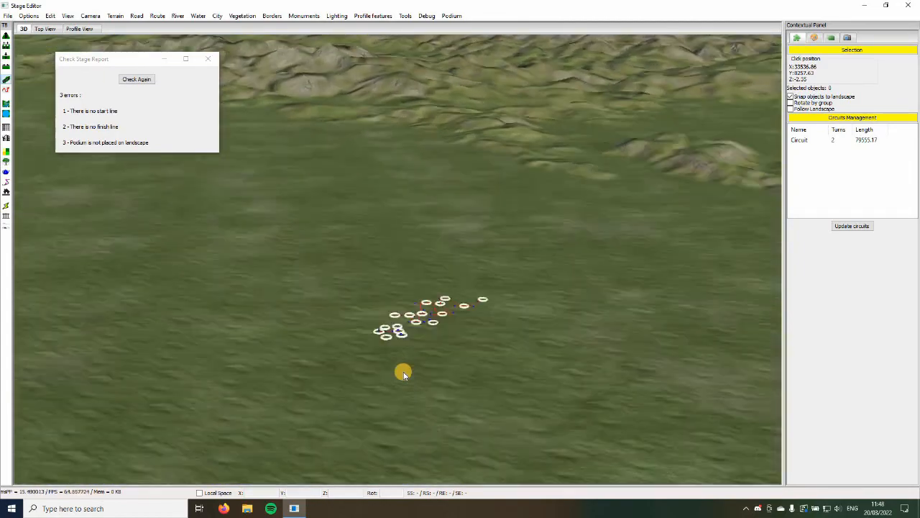
{"action": "scroll", "coordinate": [317, 398], "scroll_direction": "down", "scroll_amount": 5}
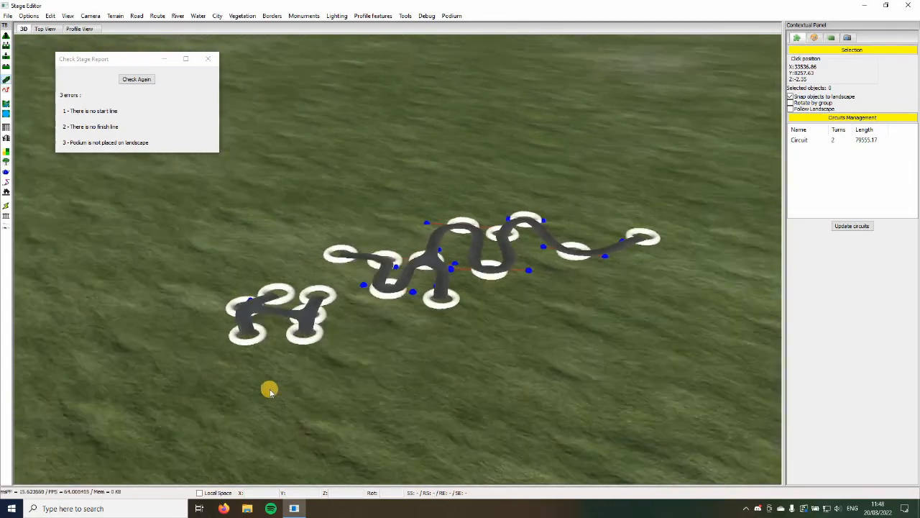
{"action": "left_click_drag", "start_coordinate": [141, 391], "coordinate": [634, 165]}
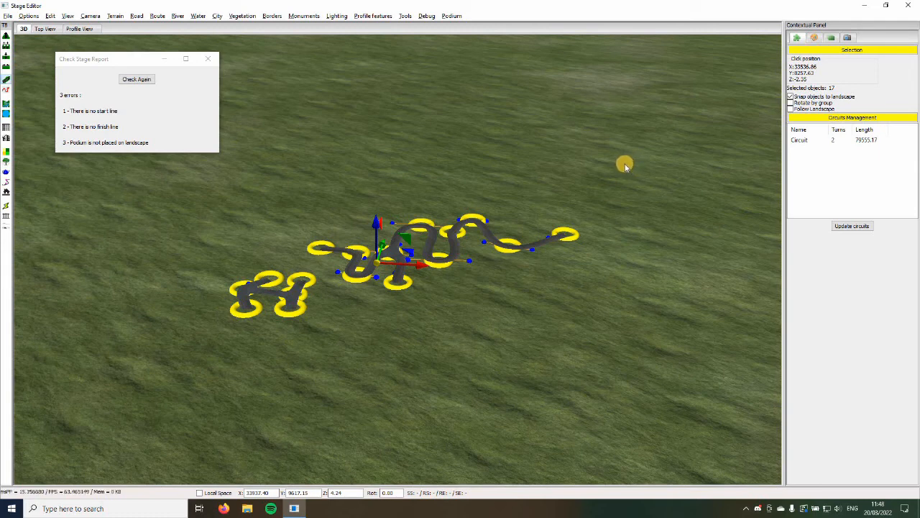
{"action": "key", "text": "Delete"}
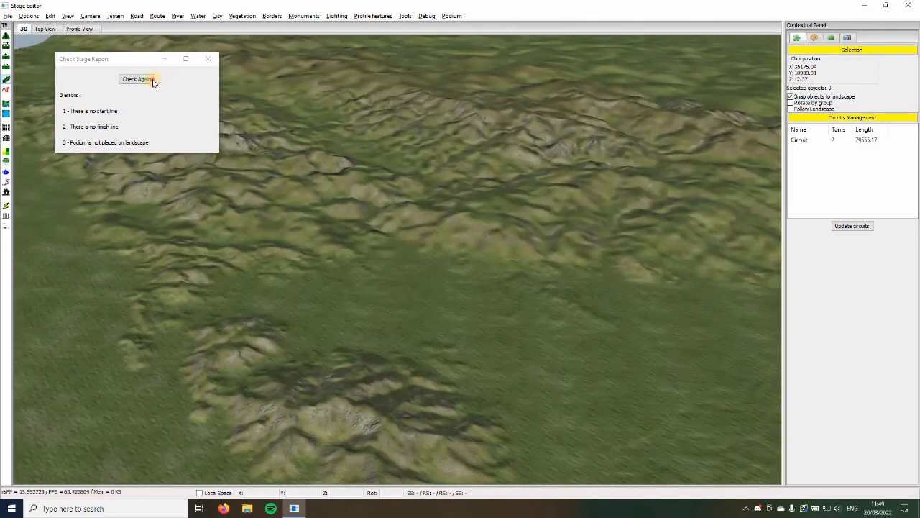
{"action": "left_click", "coordinate": [150, 79]}
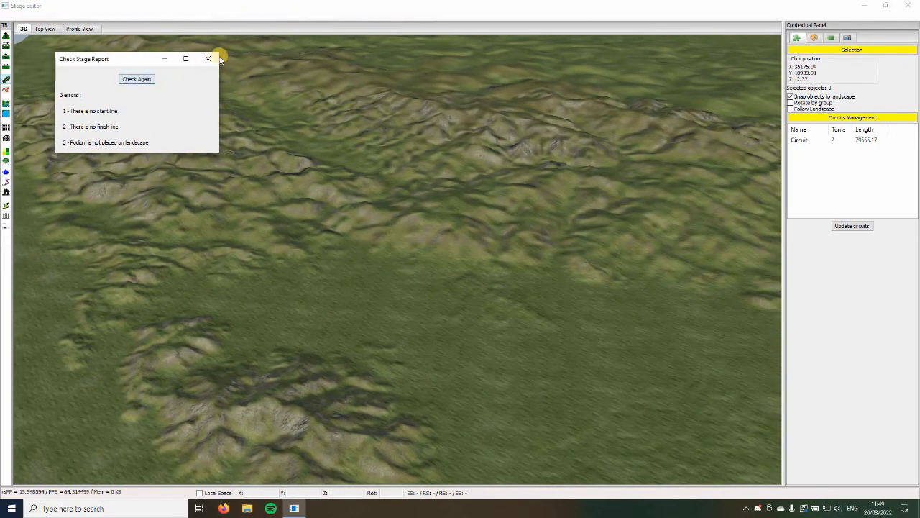
Move the upper bend's road point on the hillside circuit road to about X 93845, Y 35377, making the bend tighter
{"action": "left_click", "coordinate": [500, 289]}
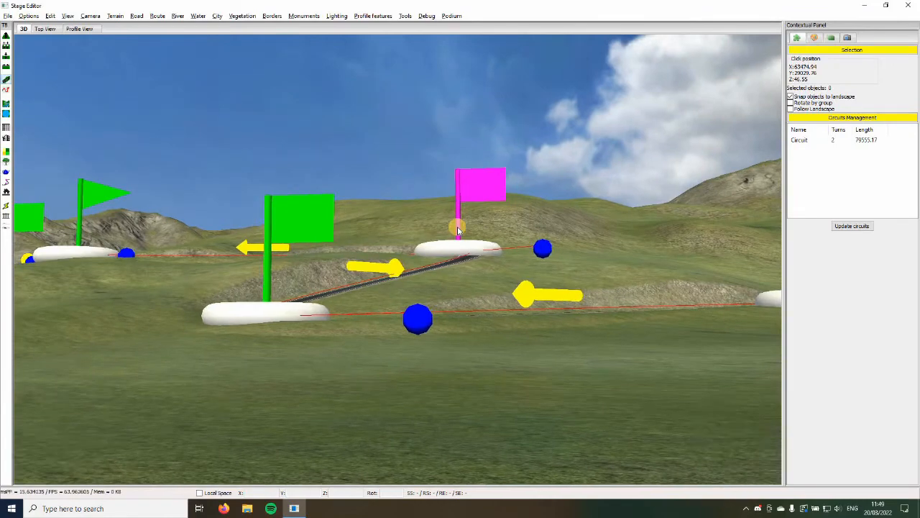
{"action": "middle_click_drag", "start_coordinate": [458, 227], "coordinate": [449, 246]}
{"action": "scroll", "coordinate": [460, 246], "scroll_direction": "down", "scroll_amount": 8}
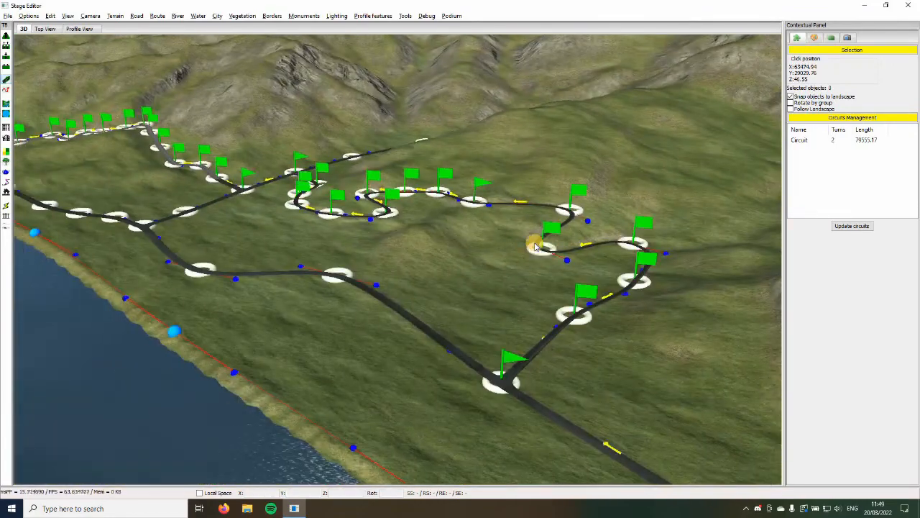
{"action": "middle_click_drag", "start_coordinate": [541, 248], "coordinate": [561, 295]}
{"action": "scroll", "coordinate": [565, 273], "scroll_direction": "up", "scroll_amount": 5}
{"action": "scroll", "coordinate": [570, 258], "scroll_direction": "up", "scroll_amount": 2}
{"action": "middle_click_drag", "start_coordinate": [570, 257], "coordinate": [435, 263]}
{"action": "scroll", "coordinate": [474, 237], "scroll_direction": "up", "scroll_amount": 2}
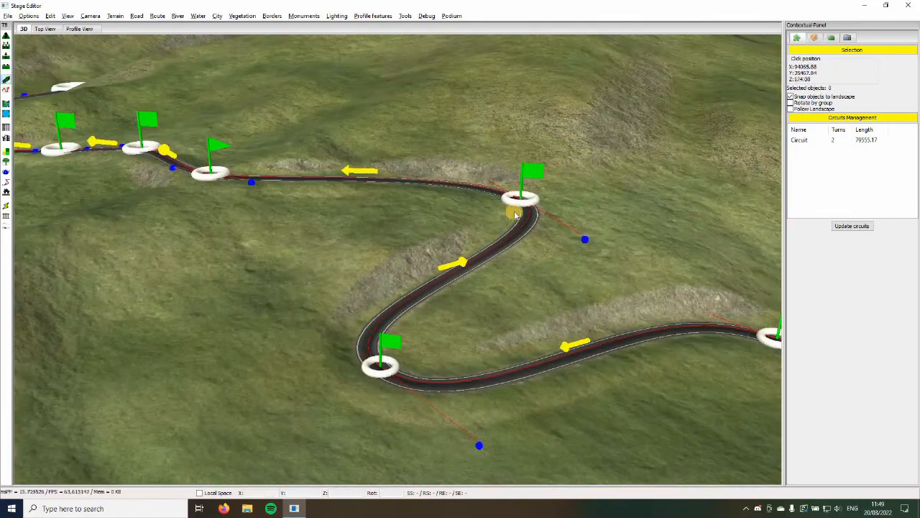
{"action": "left_click", "coordinate": [518, 206]}
{"action": "left_click_drag", "start_coordinate": [401, 228], "coordinate": [395, 230]}
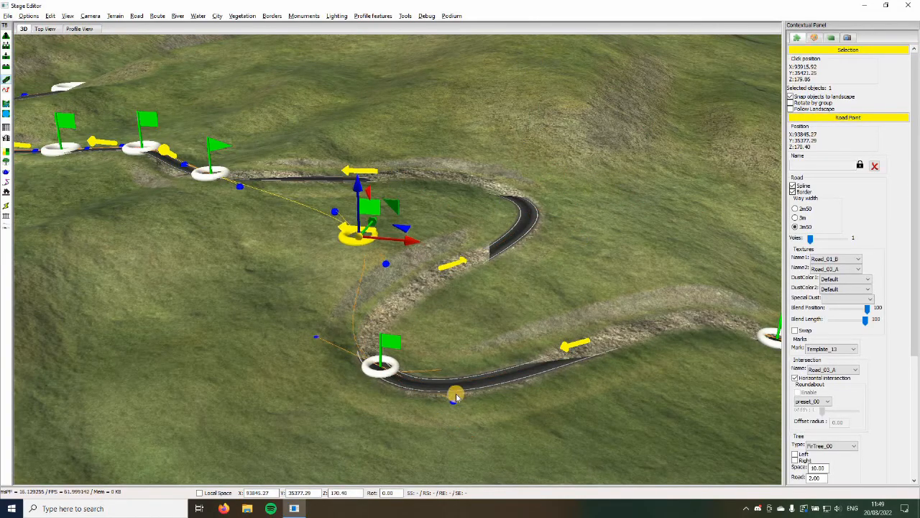
Run the stage check on the circuit road with its tightened bend
{"action": "middle_click_drag", "start_coordinate": [422, 329], "coordinate": [457, 102]}
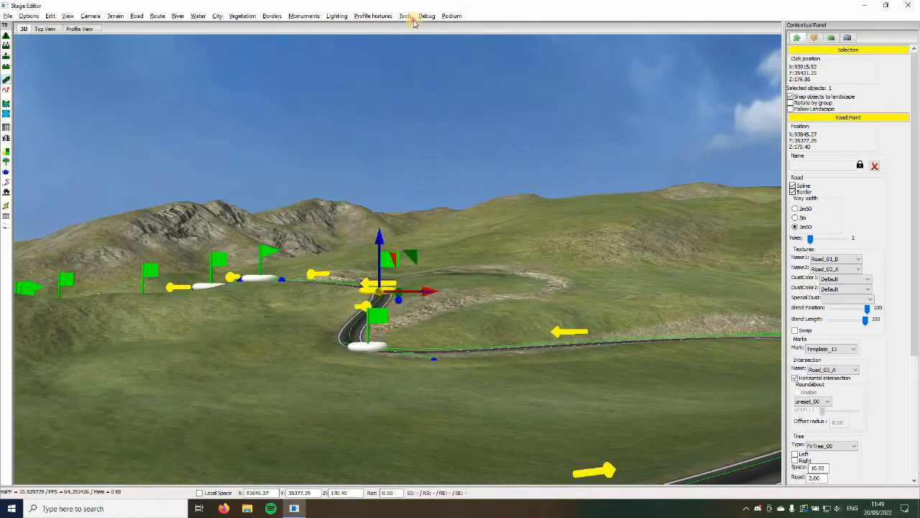
{"action": "left_click", "coordinate": [405, 16]}
{"action": "left_click", "coordinate": [437, 108]}
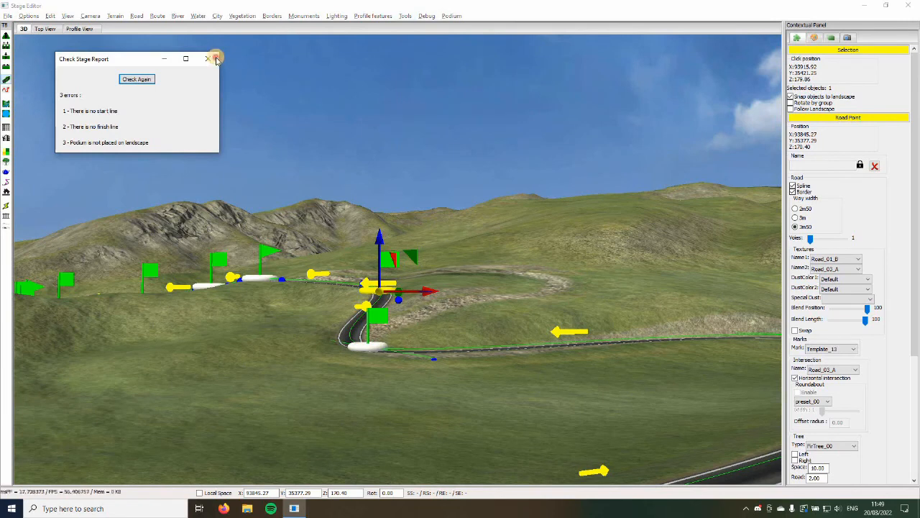
Move the bend's road point partway back towards the old road bed, to about X 93925, Y 35435
{"action": "left_click", "coordinate": [335, 362]}
{"action": "middle_click_drag", "start_coordinate": [345, 316], "coordinate": [386, 283]}
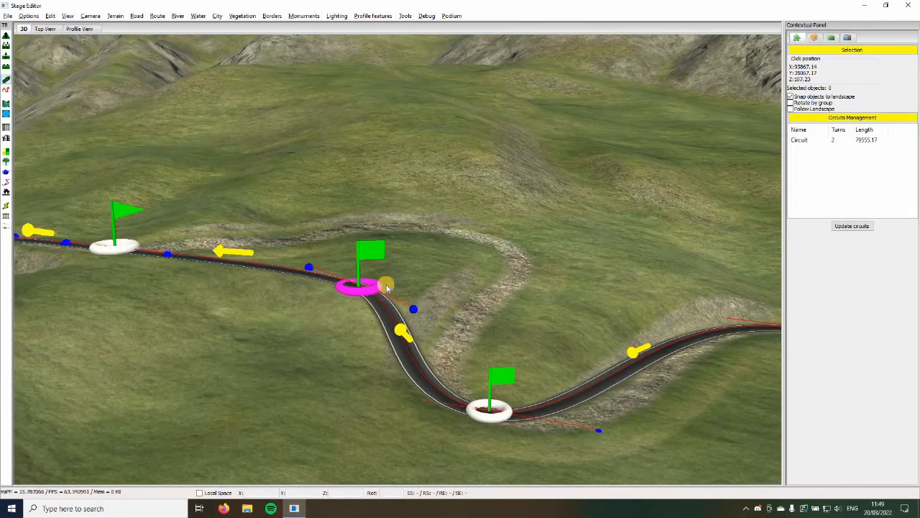
{"action": "left_click", "coordinate": [383, 279]}
{"action": "left_click", "coordinate": [388, 281]}
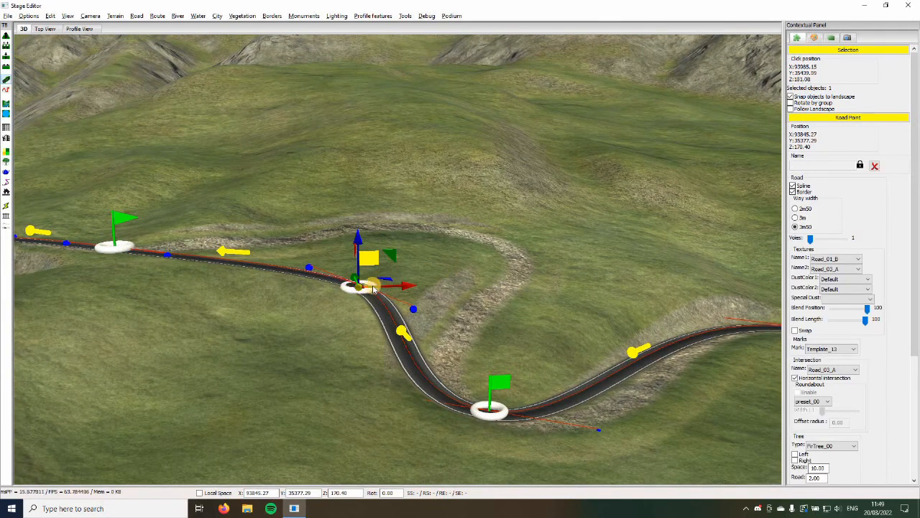
{"action": "left_click", "coordinate": [387, 281]}
{"action": "left_click_drag", "start_coordinate": [426, 266], "coordinate": [429, 264]}
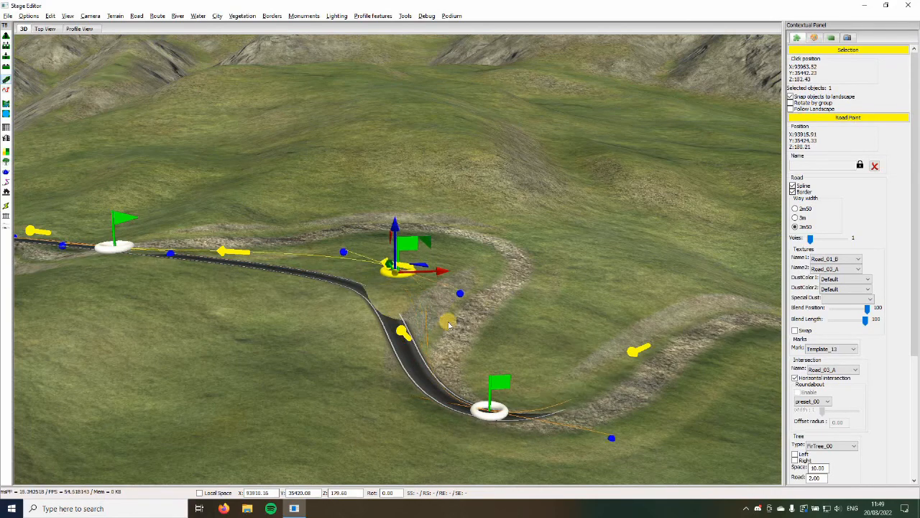
Run the stage check again with the bend's road point in its new position
{"action": "middle_click_drag", "start_coordinate": [429, 317], "coordinate": [322, 277]}
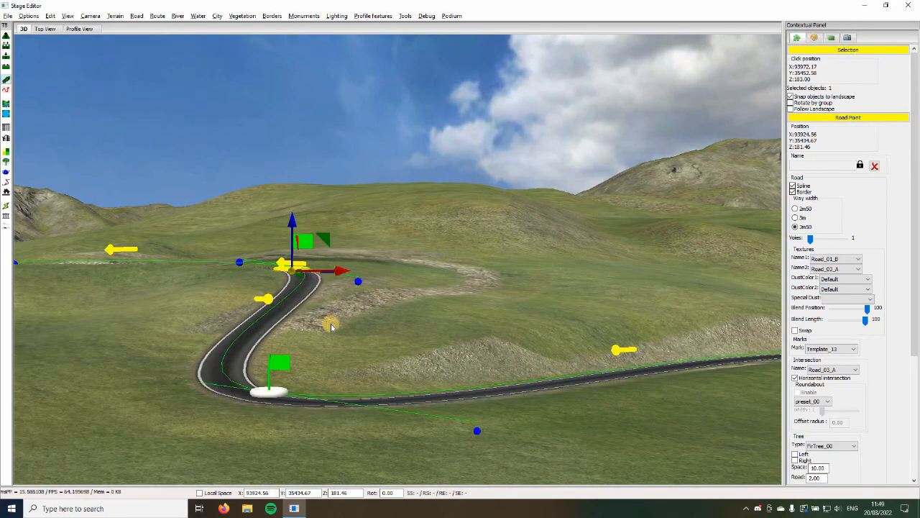
{"action": "middle_click_drag", "start_coordinate": [313, 371], "coordinate": [408, 18]}
{"action": "left_click", "coordinate": [406, 16]}
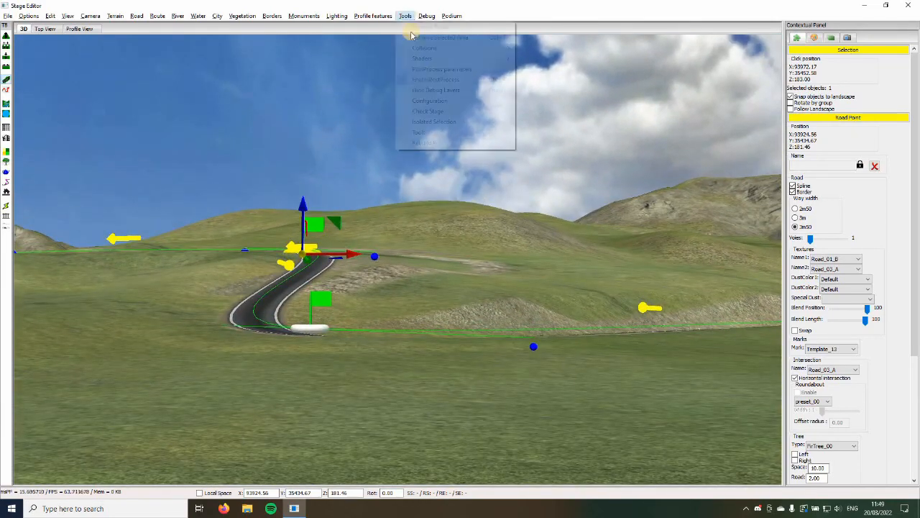
{"action": "left_click", "coordinate": [421, 111]}
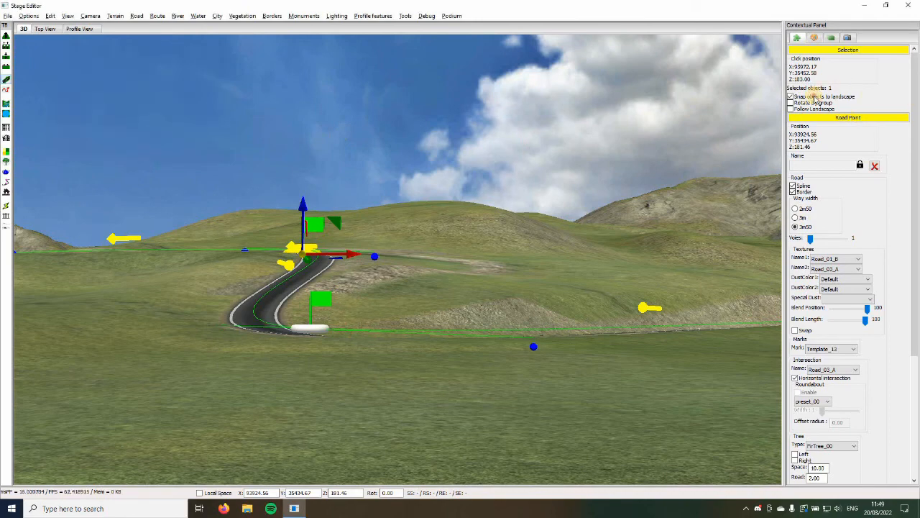
Turn off snapping objects to the landscape and raise the bend's road point to a height of about 223
{"action": "left_click_drag", "start_coordinate": [301, 199], "coordinate": [303, 149]}
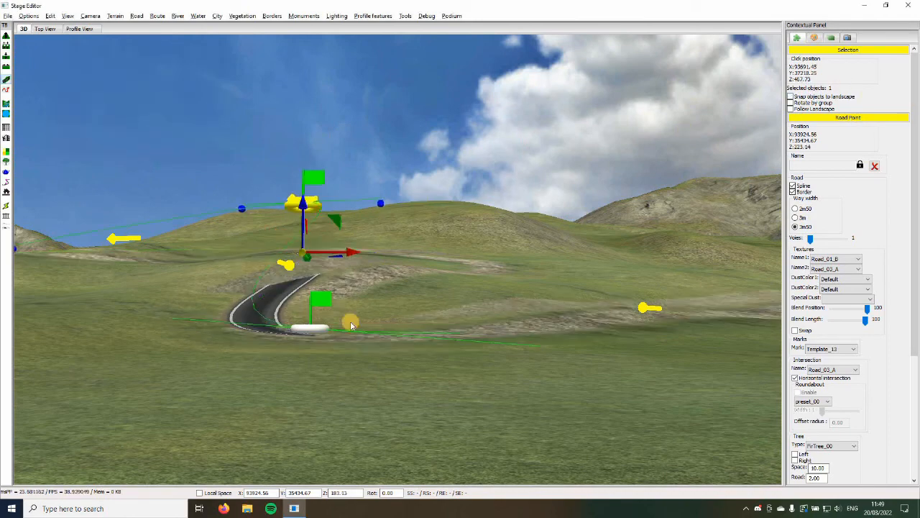
{"action": "left_click", "coordinate": [382, 427]}
{"action": "middle_click_drag", "start_coordinate": [423, 344], "coordinate": [363, 35]}
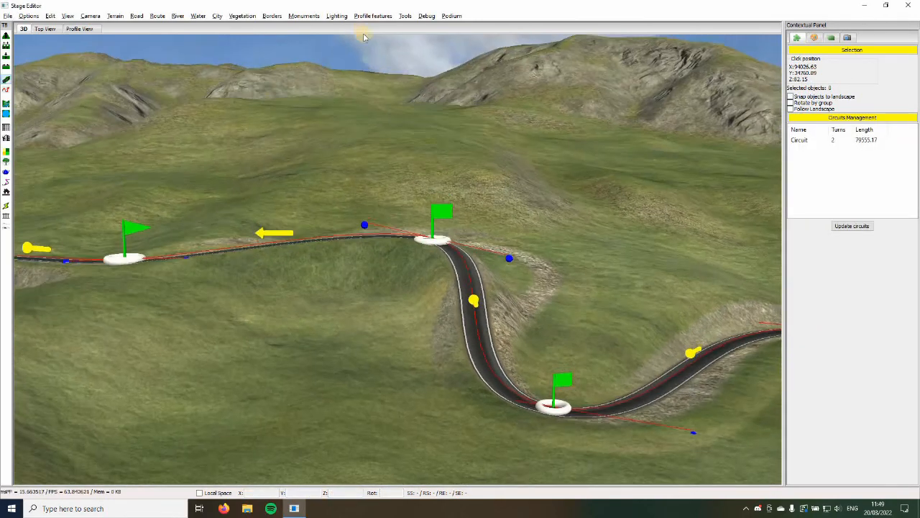
Inspect the steep road up to the raised point and run the stage check on it
{"action": "scroll", "coordinate": [370, 79], "scroll_direction": "down", "scroll_amount": 2}
{"action": "scroll", "coordinate": [489, 359], "scroll_direction": "up", "scroll_amount": 3}
{"action": "middle_click_drag", "start_coordinate": [431, 292], "coordinate": [415, 158]}
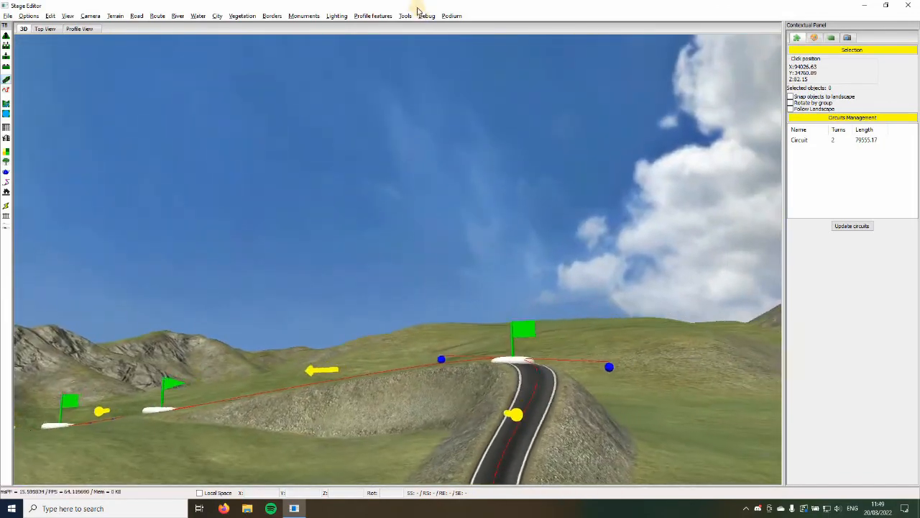
{"action": "left_click", "coordinate": [404, 16]}
{"action": "left_click", "coordinate": [424, 112]}
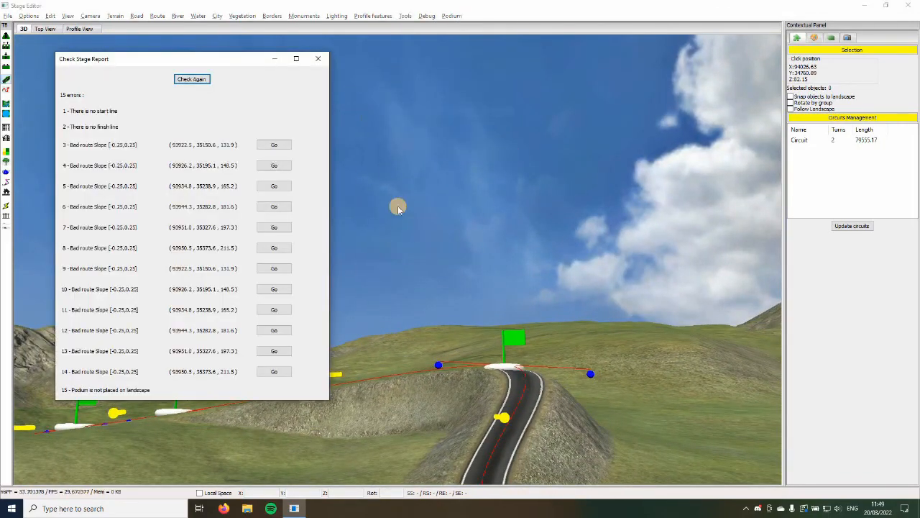
Survey the hill route from the lake side and jump to the first bad route slope error in the report
{"action": "left_click", "coordinate": [473, 250]}
{"action": "middle_click_drag", "start_coordinate": [507, 312], "coordinate": [364, 276]}
{"action": "scroll", "coordinate": [509, 315], "scroll_direction": "down", "scroll_amount": 4}
{"action": "scroll", "coordinate": [426, 312], "scroll_direction": "down", "scroll_amount": 1}
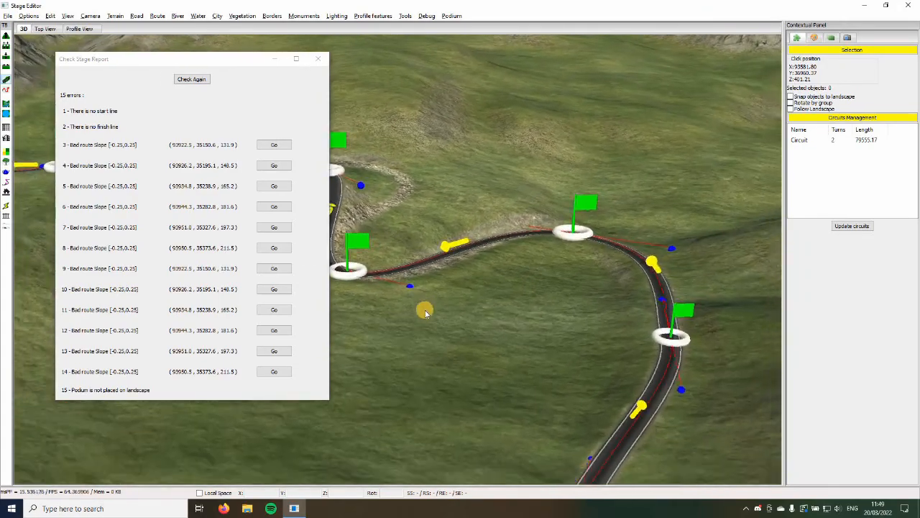
{"action": "scroll", "coordinate": [479, 335], "scroll_direction": "down", "scroll_amount": 4}
{"action": "scroll", "coordinate": [479, 335], "scroll_direction": "down", "scroll_amount": 5}
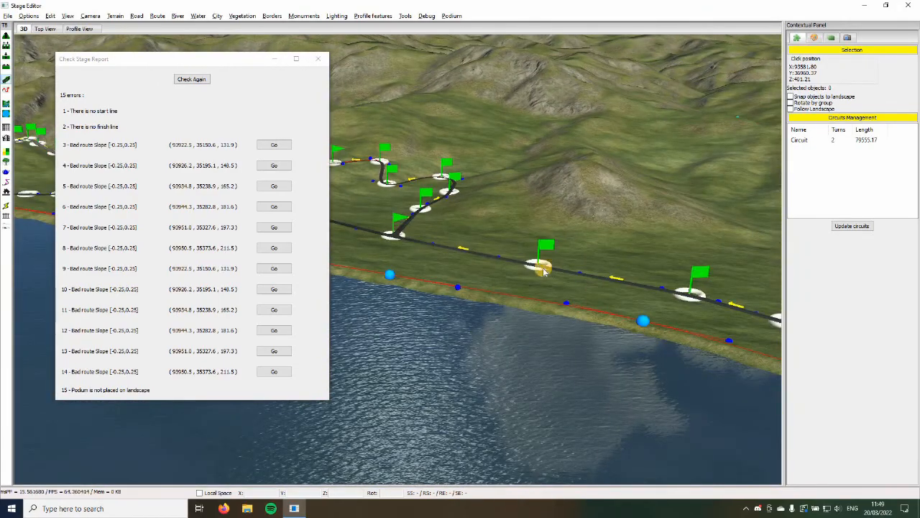
{"action": "middle_click_drag", "start_coordinate": [459, 193], "coordinate": [398, 186]}
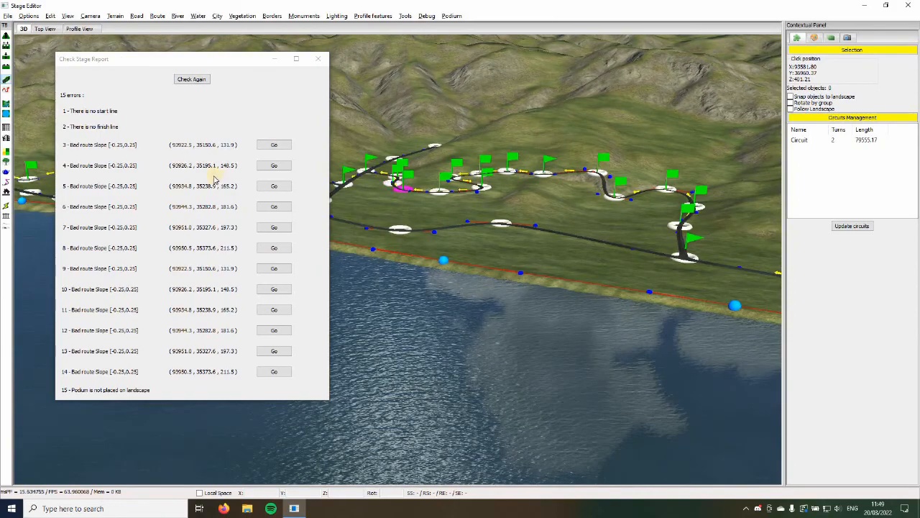
{"action": "left_click", "coordinate": [270, 146]}
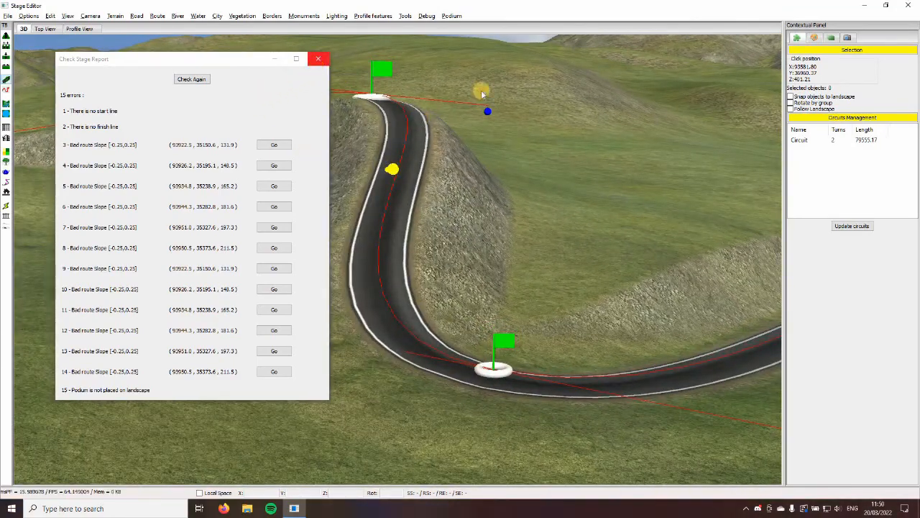
Turn on snapping objects to the landscape and move the bend's road point to about X 94137, Y 35484
{"action": "left_click", "coordinate": [790, 97]}
{"action": "scroll", "coordinate": [566, 240], "scroll_direction": "up", "scroll_amount": 5}
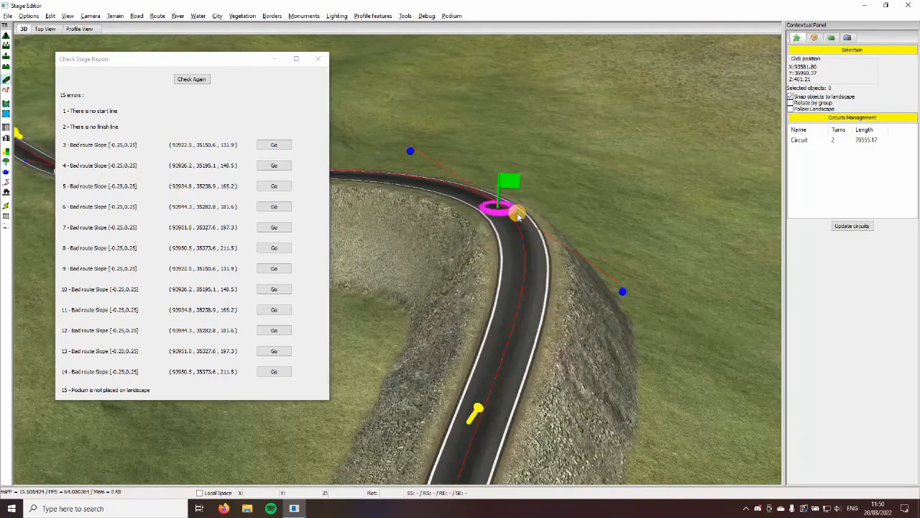
{"action": "left_click", "coordinate": [499, 204]}
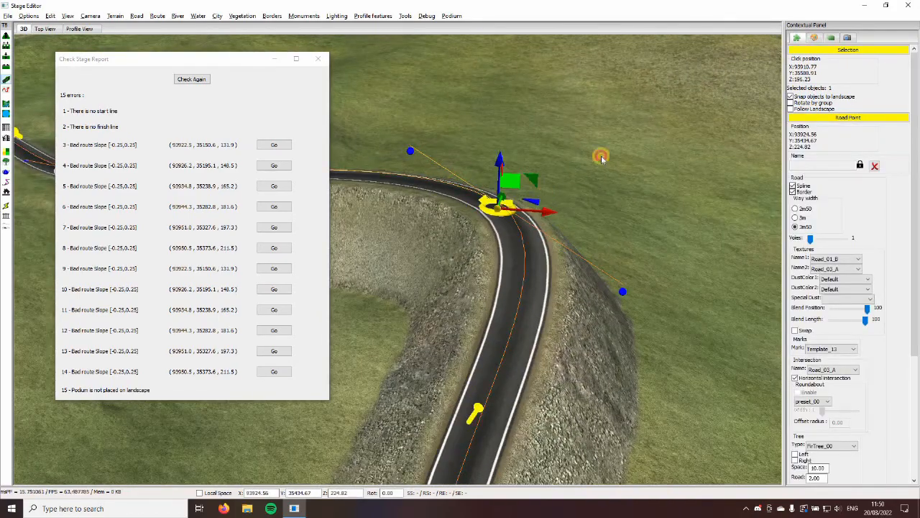
{"action": "left_click_drag", "start_coordinate": [692, 116], "coordinate": [694, 119]}
{"action": "left_click_drag", "start_coordinate": [593, 306], "coordinate": [593, 308]}
Run the stage check again on the relocated bend, close the report and deselect the road point
{"action": "middle_click_drag", "start_coordinate": [592, 308], "coordinate": [258, 123]}
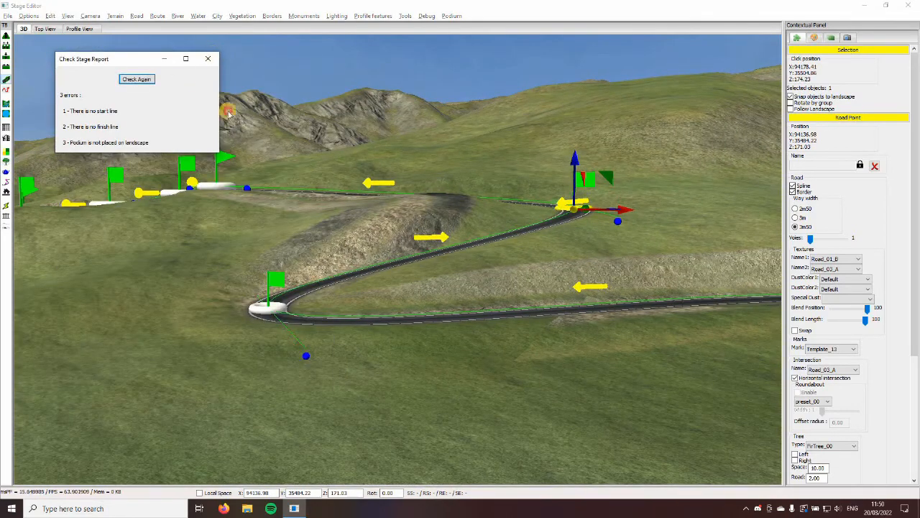
{"action": "left_click", "coordinate": [170, 335]}
{"action": "middle_click_drag", "start_coordinate": [115, 119], "coordinate": [302, 407]}
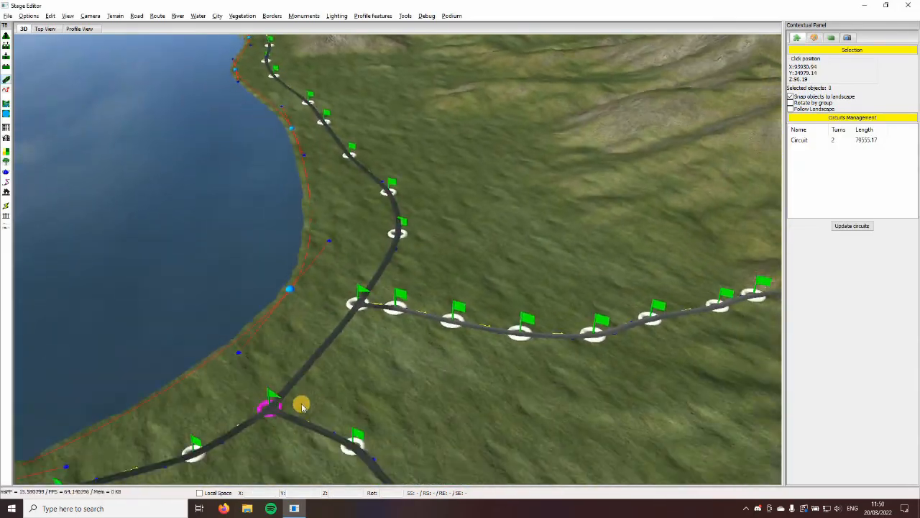
Open the stage's height profile and move the blue marker to the first group of climbs, at about 27
{"action": "key", "text": "Down"}
{"action": "key", "text": "Right"}
{"action": "scroll", "coordinate": [302, 407], "scroll_direction": "up", "scroll_amount": 3}
{"action": "key", "text": "Left"}
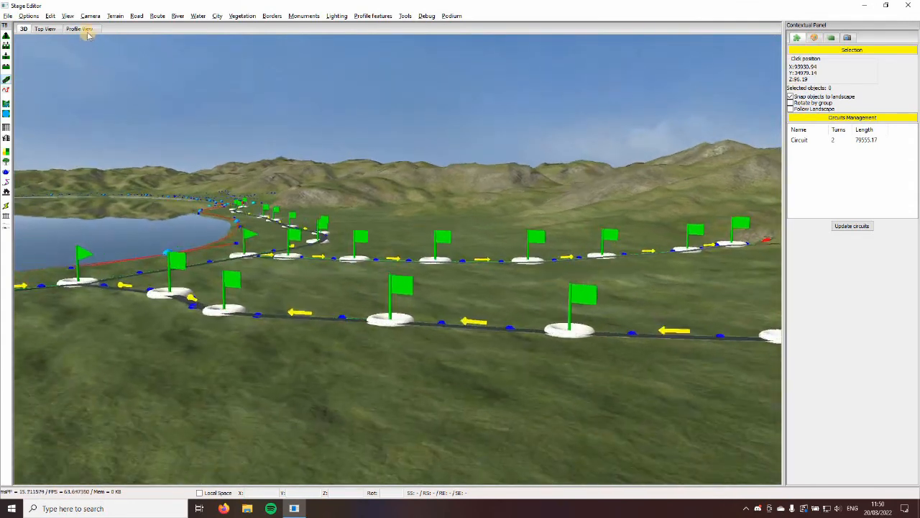
{"action": "left_click", "coordinate": [82, 29]}
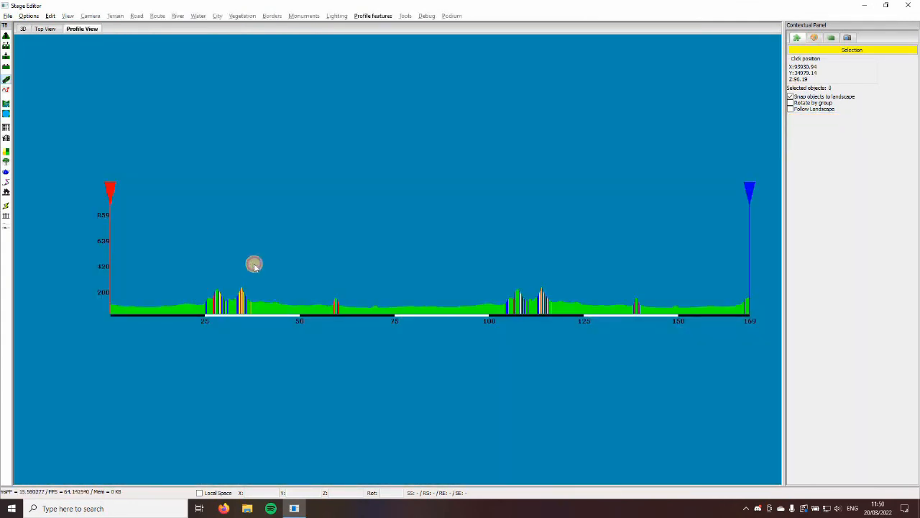
{"action": "mouse_move", "coordinate": [254, 265]}
{"action": "left_mouse_down"}
{"action": "mouse_move", "coordinate": [526, 230]}
{"action": "mouse_move", "coordinate": [623, 234]}
{"action": "mouse_move", "coordinate": [404, 224]}
{"action": "left_mouse_up"}
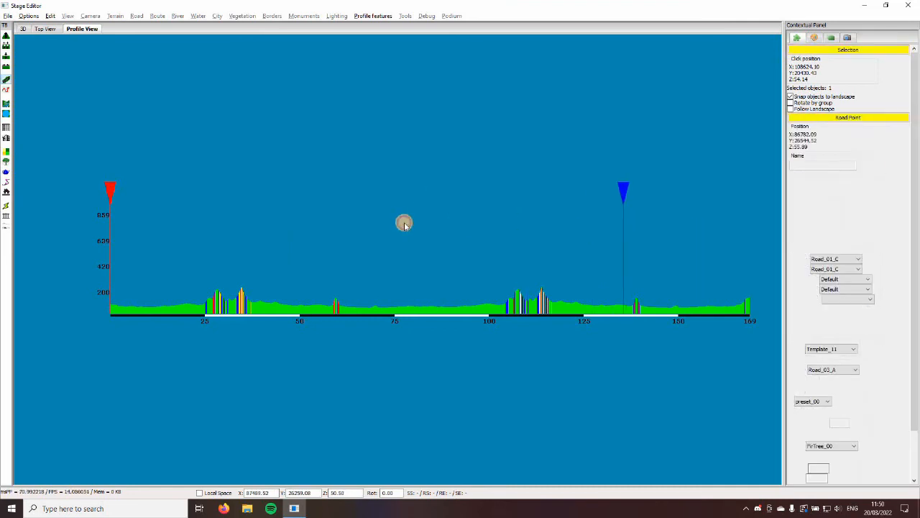
{"action": "left_click", "coordinate": [281, 172]}
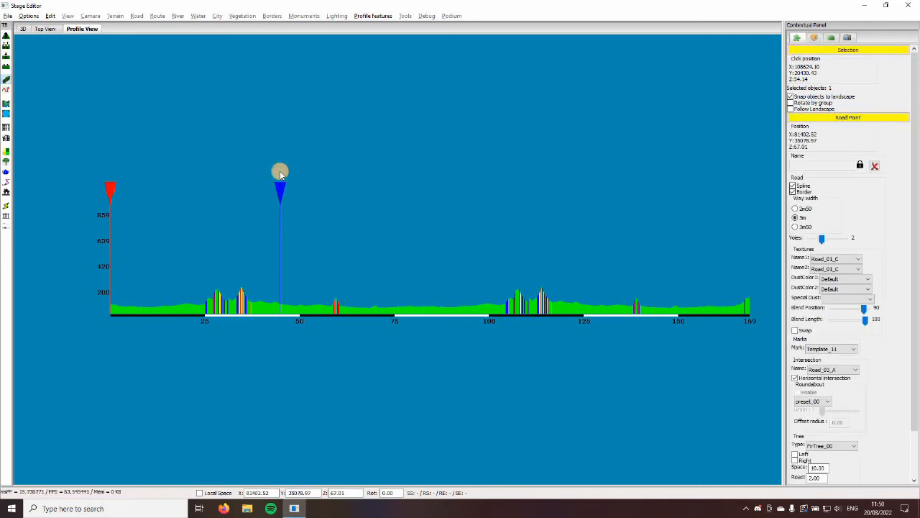
{"action": "mouse_move", "coordinate": [264, 245]}
{"action": "left_mouse_down"}
{"action": "mouse_move", "coordinate": [196, 262]}
{"action": "mouse_move", "coordinate": [259, 265]}
{"action": "mouse_move", "coordinate": [211, 255]}
{"action": "mouse_move", "coordinate": [220, 263]}
{"action": "mouse_move", "coordinate": [213, 268]}
{"action": "left_mouse_up"}
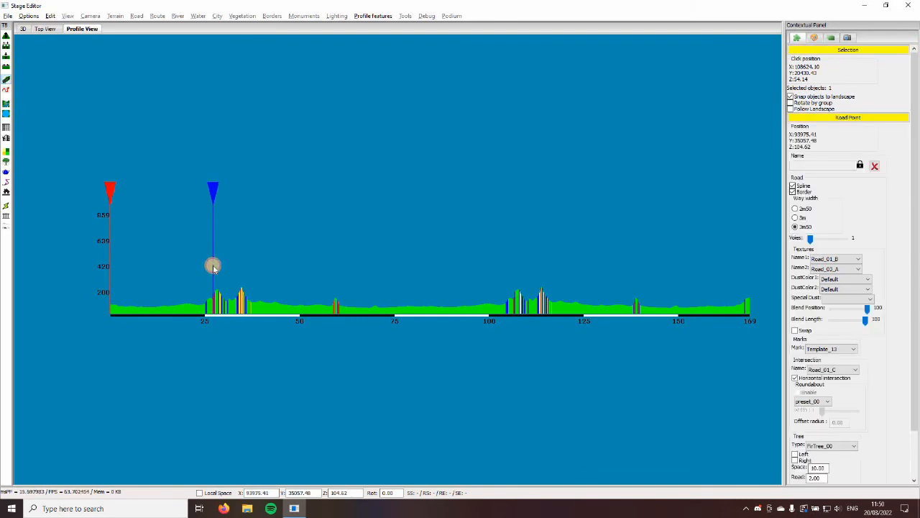
Examine the climbs along the whole height profile, moving the blue marker up to the end and back to about 122
{"action": "mouse_move", "coordinate": [200, 267]}
{"action": "left_mouse_down"}
{"action": "mouse_move", "coordinate": [151, 259]}
{"action": "mouse_move", "coordinate": [94, 297]}
{"action": "mouse_move", "coordinate": [260, 309]}
{"action": "left_mouse_up"}
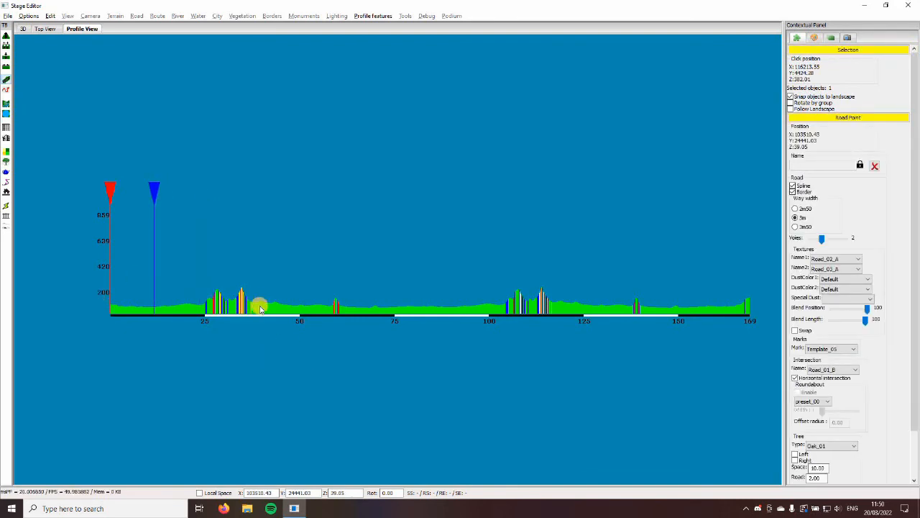
{"action": "left_click_drag", "start_coordinate": [204, 275], "coordinate": [382, 292]}
{"action": "left_click_drag", "start_coordinate": [318, 279], "coordinate": [179, 275]}
{"action": "mouse_move", "coordinate": [867, 279]}
{"action": "left_mouse_down"}
{"action": "mouse_move", "coordinate": [748, 279]}
{"action": "mouse_move", "coordinate": [738, 294]}
{"action": "left_mouse_up"}
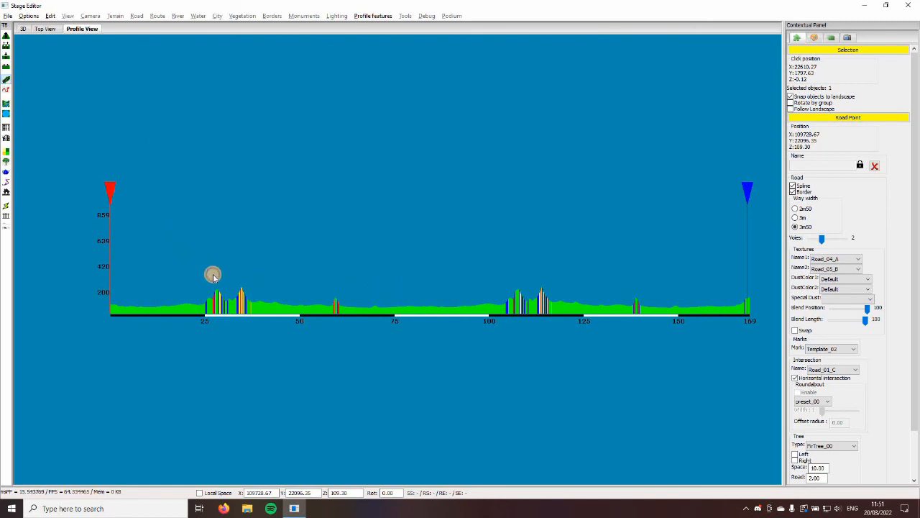
{"action": "left_click_drag", "start_coordinate": [253, 279], "coordinate": [571, 269]}
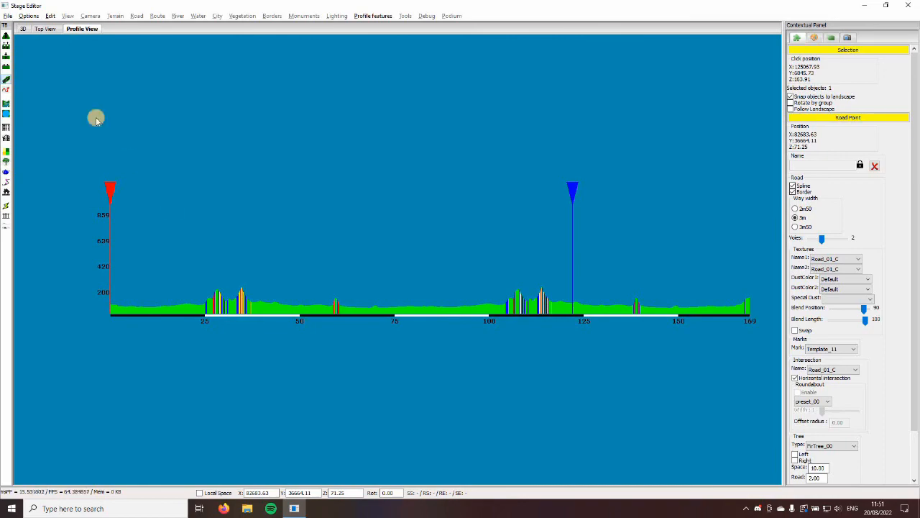
Return to the 3D view and examine the bends and slopes of the hill road from its lower road point upward
{"action": "left_click", "coordinate": [24, 30]}
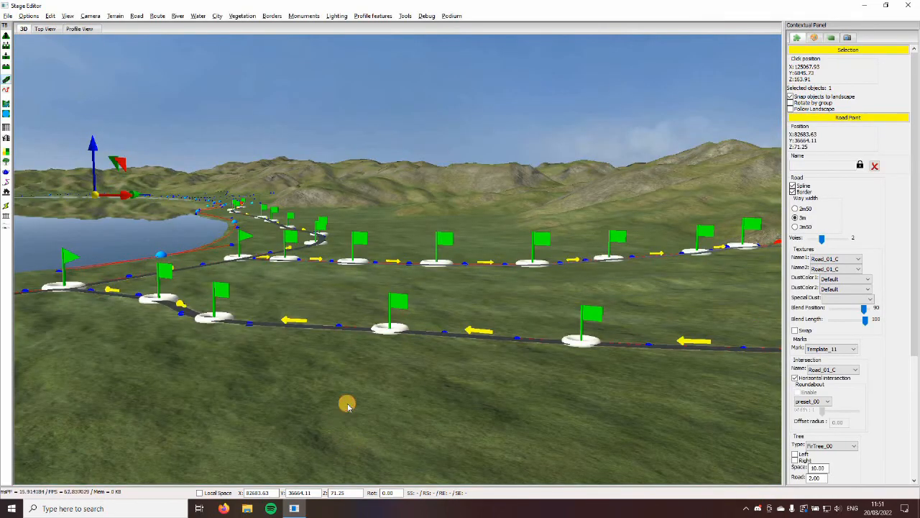
{"action": "left_click", "coordinate": [348, 406]}
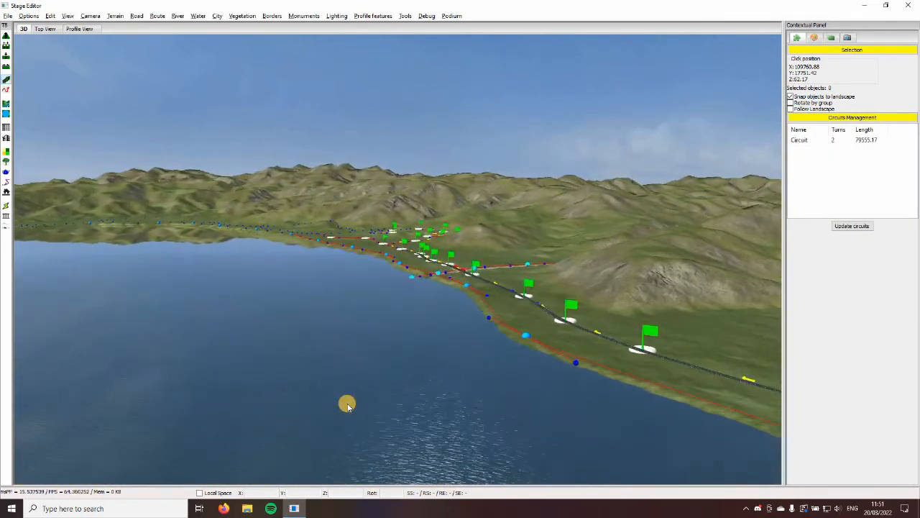
{"action": "scroll", "coordinate": [432, 391], "scroll_direction": "up", "scroll_amount": 8}
{"action": "left_click", "coordinate": [390, 293]}
{"action": "scroll", "coordinate": [415, 400], "scroll_direction": "up", "scroll_amount": 3}
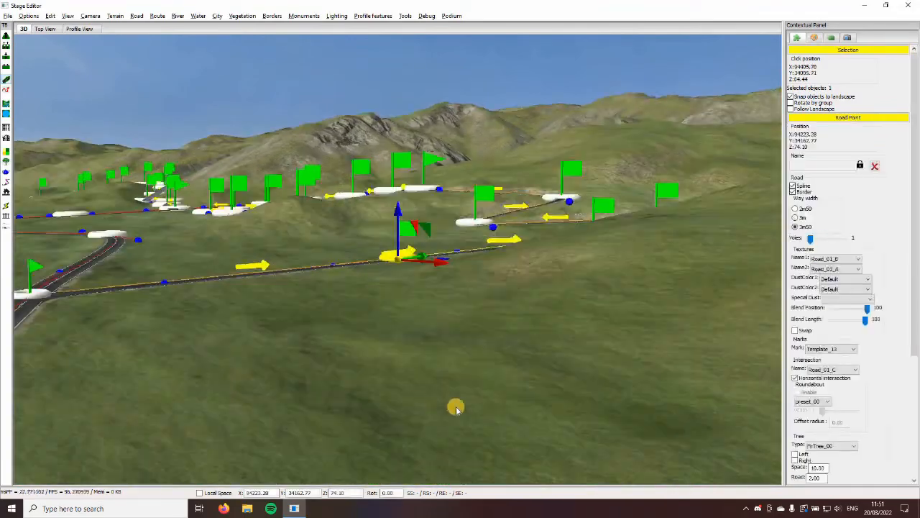
{"action": "scroll", "coordinate": [455, 407], "scroll_direction": "up", "scroll_amount": 5}
{"action": "right_click_drag", "start_coordinate": [456, 407], "coordinate": [453, 438]}
{"action": "scroll", "coordinate": [446, 287], "scroll_direction": "down", "scroll_amount": 2}
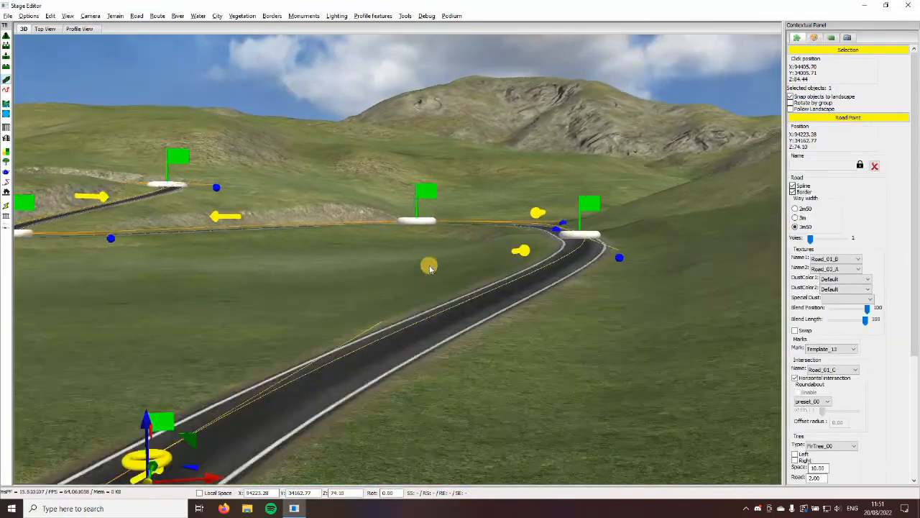
{"action": "right_click_drag", "start_coordinate": [429, 267], "coordinate": [285, 169]}
{"action": "scroll", "coordinate": [329, 245], "scroll_direction": "up", "scroll_amount": 4}
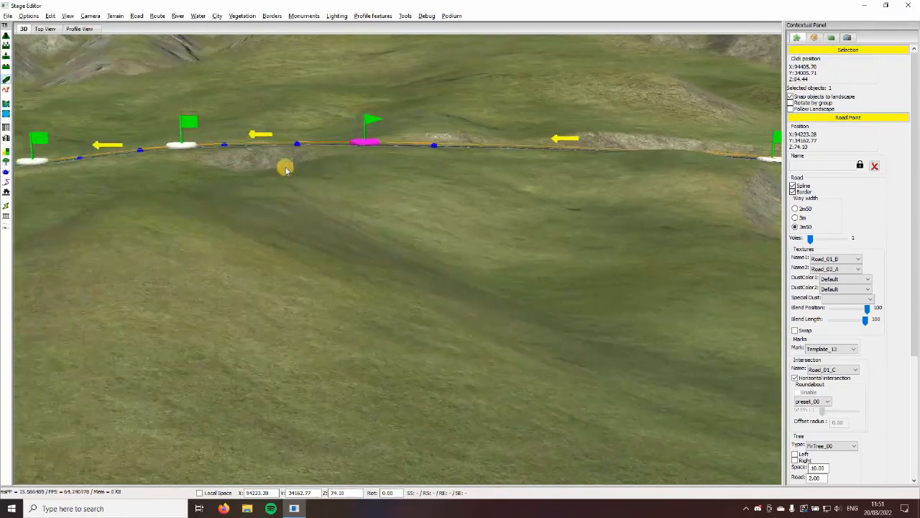
Compare the hill road's course with the terrain around it, both close up and from above the lake
{"action": "scroll", "coordinate": [341, 230], "scroll_direction": "down", "scroll_amount": 10}
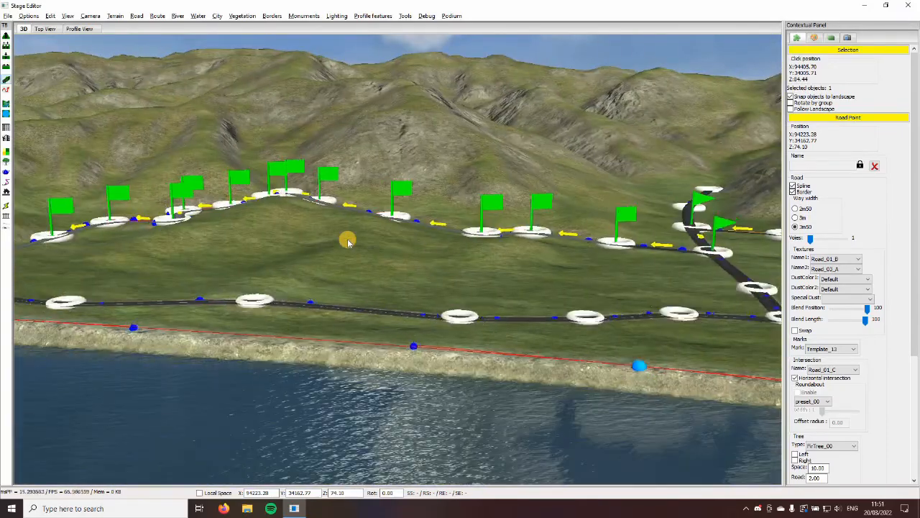
{"action": "scroll", "coordinate": [347, 241], "scroll_direction": "up", "scroll_amount": 8}
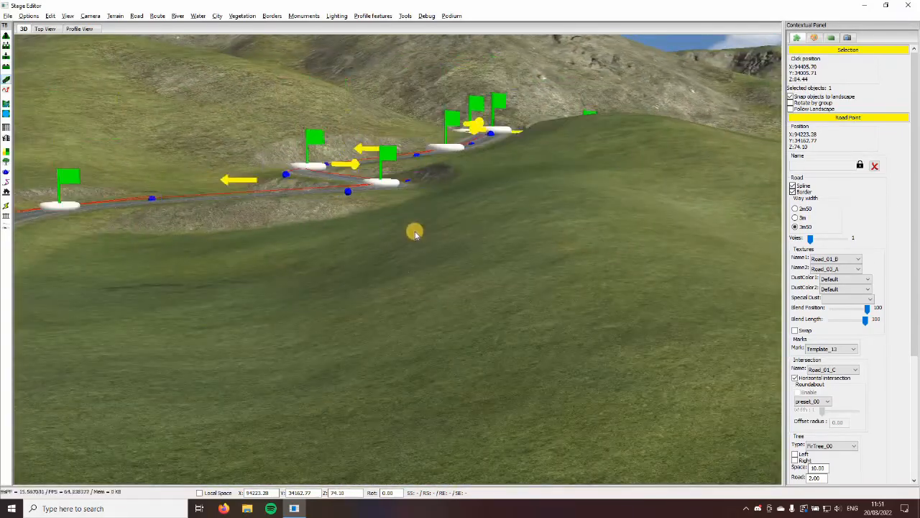
{"action": "scroll", "coordinate": [414, 233], "scroll_direction": "down", "scroll_amount": 10}
{"action": "right_click_drag", "start_coordinate": [388, 240], "coordinate": [384, 243]}
{"action": "scroll", "coordinate": [389, 266], "scroll_direction": "up", "scroll_amount": 4}
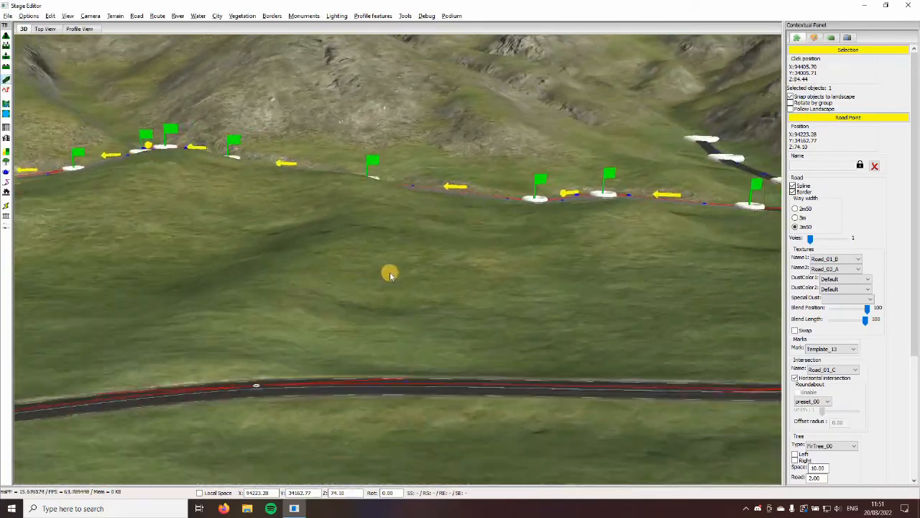
{"action": "scroll", "coordinate": [340, 258], "scroll_direction": "down", "scroll_amount": 10}
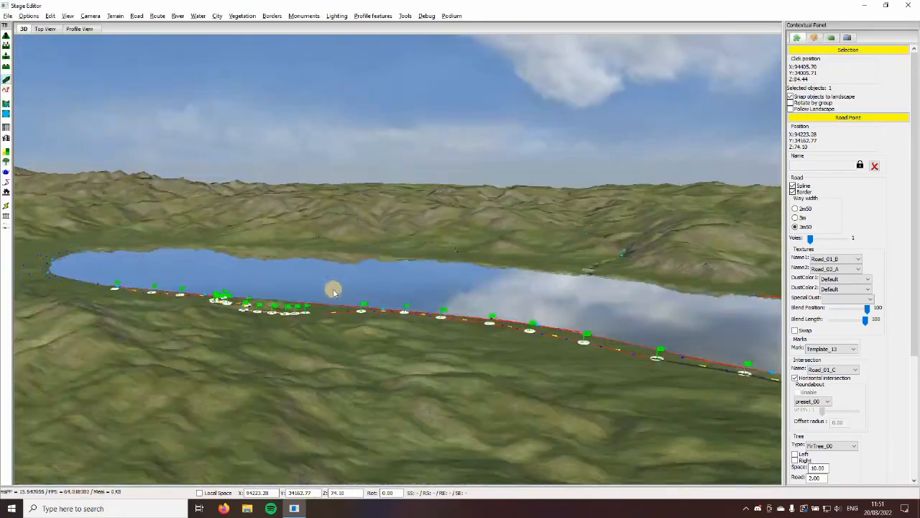
Look along the lake shore for an empty hillside away from the circuit's roads
{"action": "scroll", "coordinate": [333, 289], "scroll_direction": "down", "scroll_amount": 8}
{"action": "right_click_drag", "start_coordinate": [202, 320], "coordinate": [207, 320]}
{"action": "scroll", "coordinate": [205, 321], "scroll_direction": "up", "scroll_amount": 10}
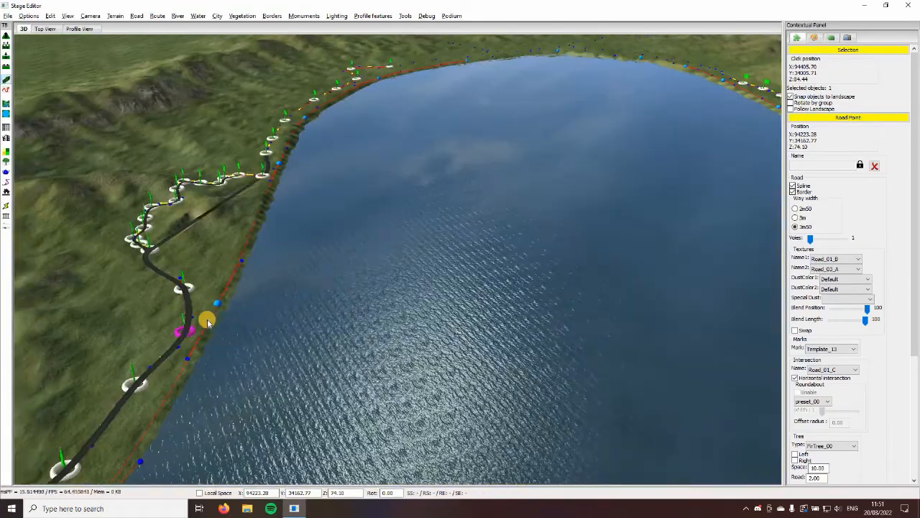
{"action": "scroll", "coordinate": [211, 308], "scroll_direction": "up", "scroll_amount": 6}
{"action": "left_click", "coordinate": [202, 286]}
{"action": "right_click_drag", "start_coordinate": [303, 309], "coordinate": [299, 271]}
{"action": "scroll", "coordinate": [317, 289], "scroll_direction": "up", "scroll_amount": 8}
{"action": "mouse_move", "coordinate": [360, 298]}
{"action": "right_mouse_down"}
{"action": "mouse_move", "coordinate": [372, 289]}
{"action": "mouse_move", "coordinate": [341, 321]}
{"action": "mouse_move", "coordinate": [257, 329]}
{"action": "mouse_move", "coordinate": [246, 319]}
{"action": "mouse_move", "coordinate": [339, 321]}
{"action": "mouse_move", "coordinate": [331, 329]}
{"action": "mouse_move", "coordinate": [359, 309]}
{"action": "right_mouse_up"}
{"action": "scroll", "coordinate": [247, 318], "scroll_direction": "up", "scroll_amount": 5}
{"action": "scroll", "coordinate": [247, 318], "scroll_direction": "down", "scroll_amount": 8}
{"action": "left_click", "coordinate": [331, 329]}
{"action": "scroll", "coordinate": [332, 330], "scroll_direction": "up", "scroll_amount": 3}
{"action": "scroll", "coordinate": [360, 309], "scroll_direction": "up", "scroll_amount": 6}
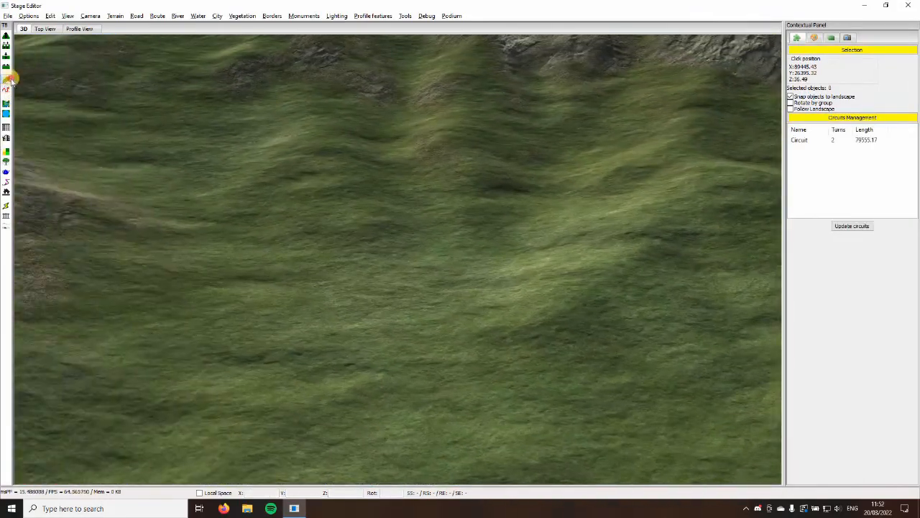
Start a new road on the empty hillside and place its first winding points, up to about X 87119, Y 24031
{"action": "left_click", "coordinate": [8, 80]}
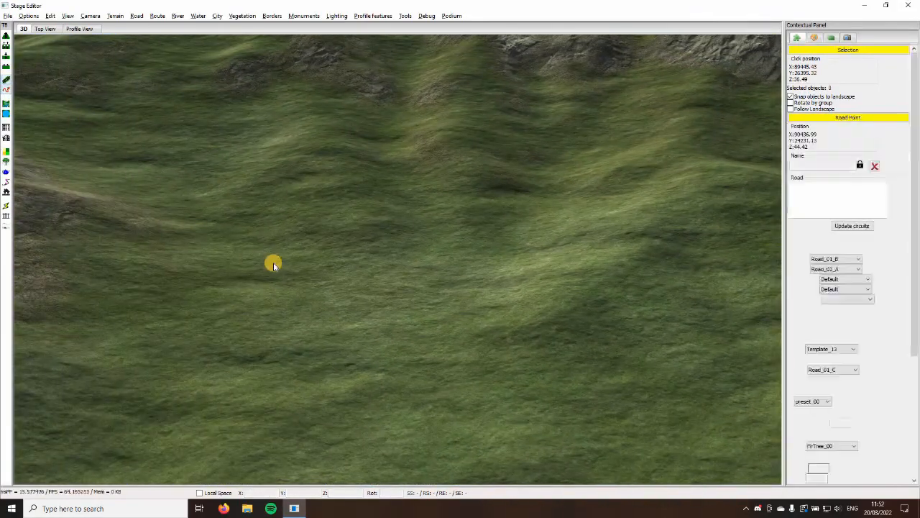
{"action": "right_click_drag", "start_coordinate": [273, 262], "coordinate": [229, 169]}
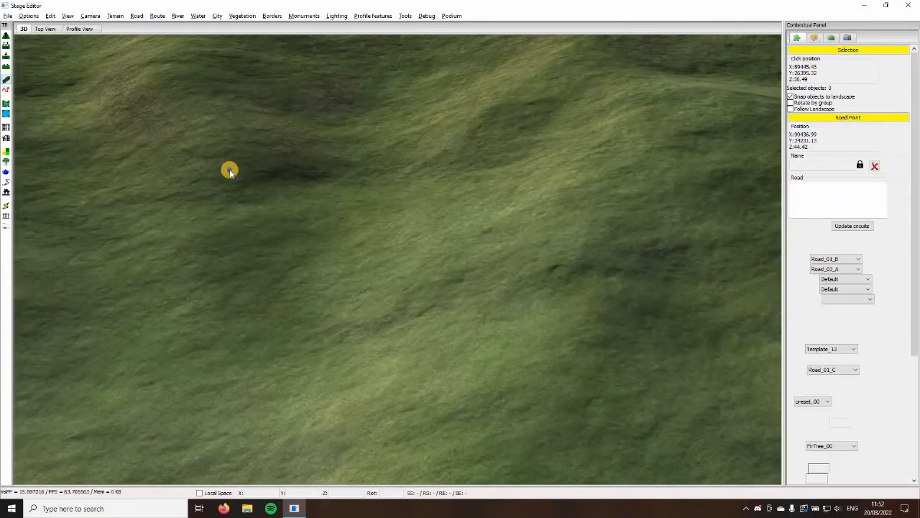
{"action": "left_click", "coordinate": [229, 169]}
{"action": "left_click", "coordinate": [208, 217]}
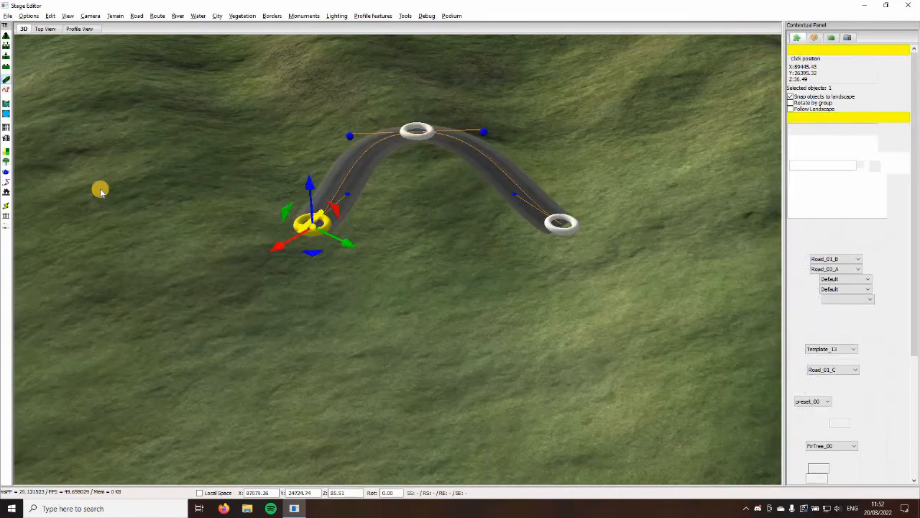
{"action": "left_click", "coordinate": [149, 124]}
{"action": "left_click", "coordinate": [189, 179]}
{"action": "left_click", "coordinate": [327, 138]}
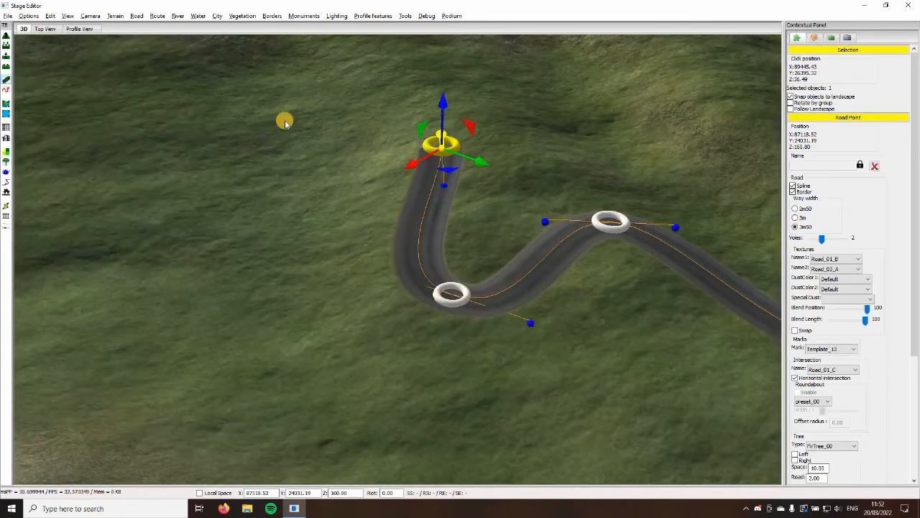
Extend the new road uphill with alternating hairpin points, up to about X 87261, Y 22949, at a height of about 285
{"action": "left_click", "coordinate": [187, 154]}
{"action": "left_click", "coordinate": [314, 124]}
{"action": "left_click", "coordinate": [230, 128]}
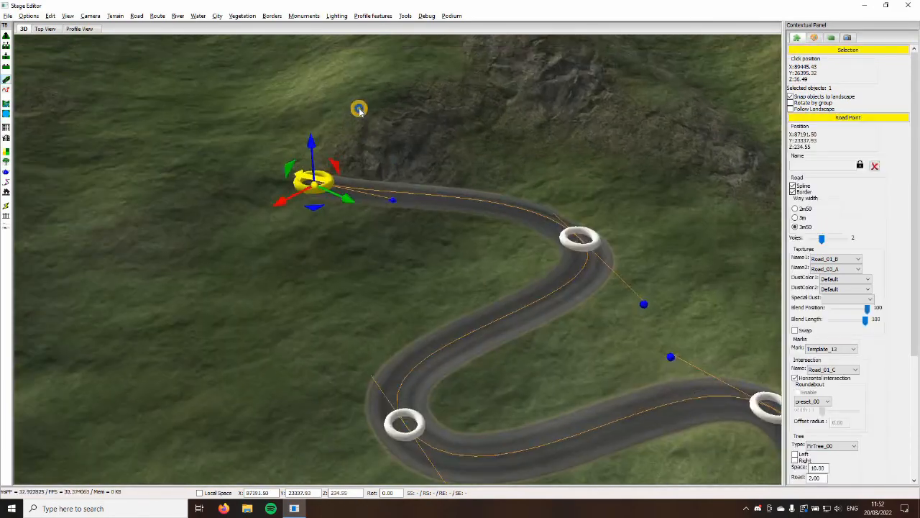
{"action": "left_click", "coordinate": [360, 110]}
{"action": "left_click", "coordinate": [206, 123]}
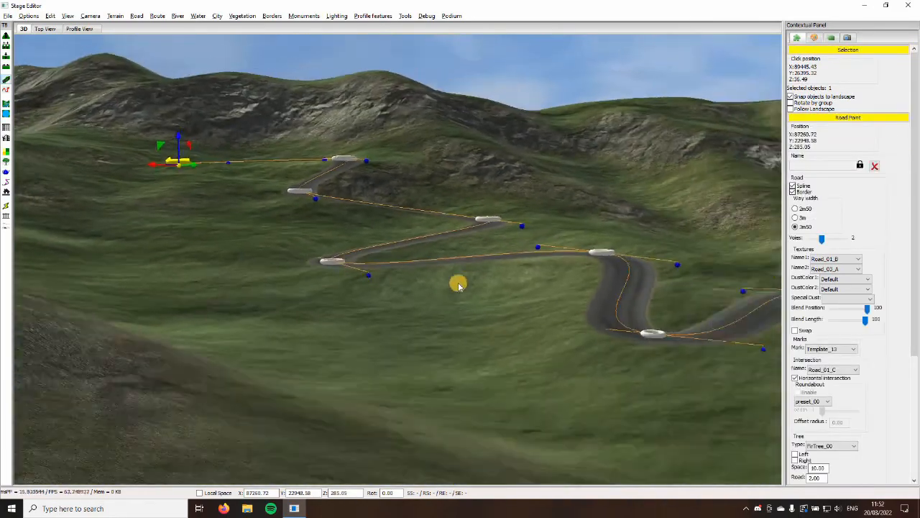
Finish the new road by deselecting it and inspect its hairpins from the foot of the hillside
{"action": "middle_click_drag", "start_coordinate": [458, 286], "coordinate": [403, 354]}
{"action": "left_click", "coordinate": [507, 345]}
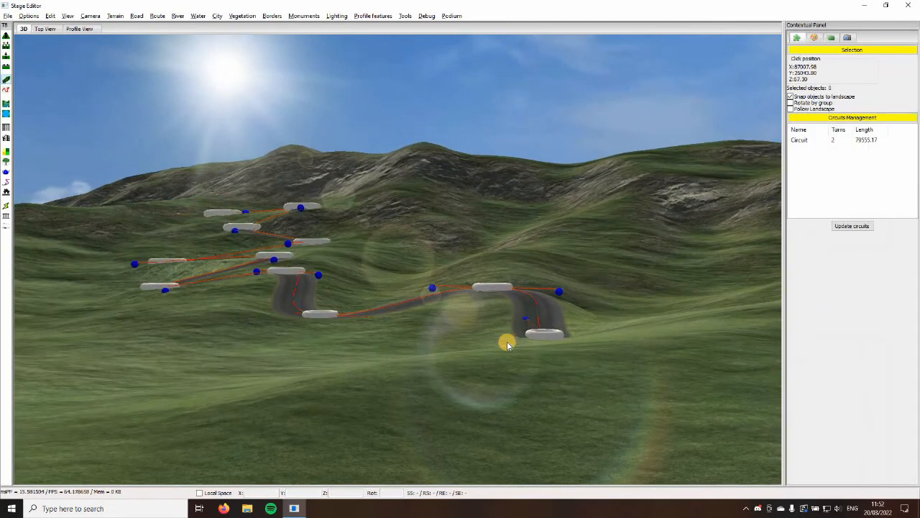
{"action": "middle_click_drag", "start_coordinate": [507, 345], "coordinate": [504, 273]}
{"action": "key", "text": "w"}
{"action": "key", "text": "a"}
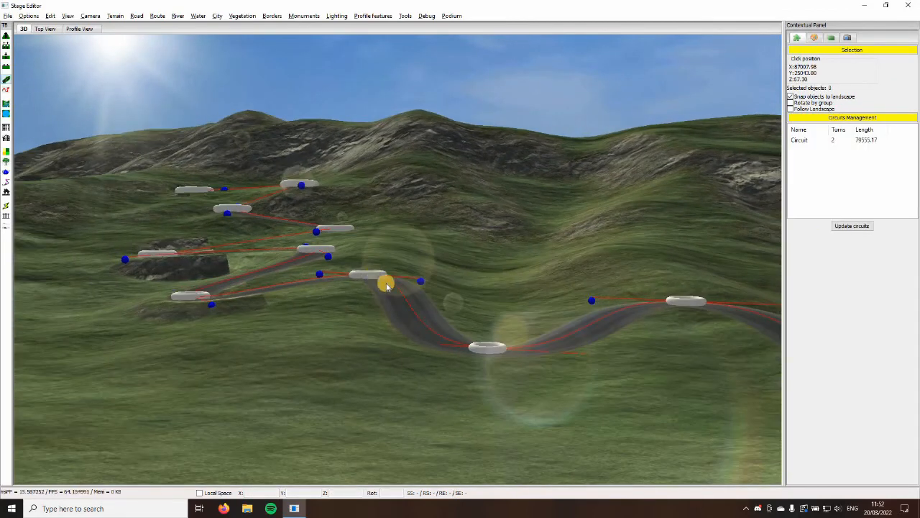
Examine the new winding road's hairpins on the hillside from close up, from above and from across the lake
{"action": "middle_click_drag", "start_coordinate": [386, 285], "coordinate": [324, 319]}
{"action": "key", "text": "w"}
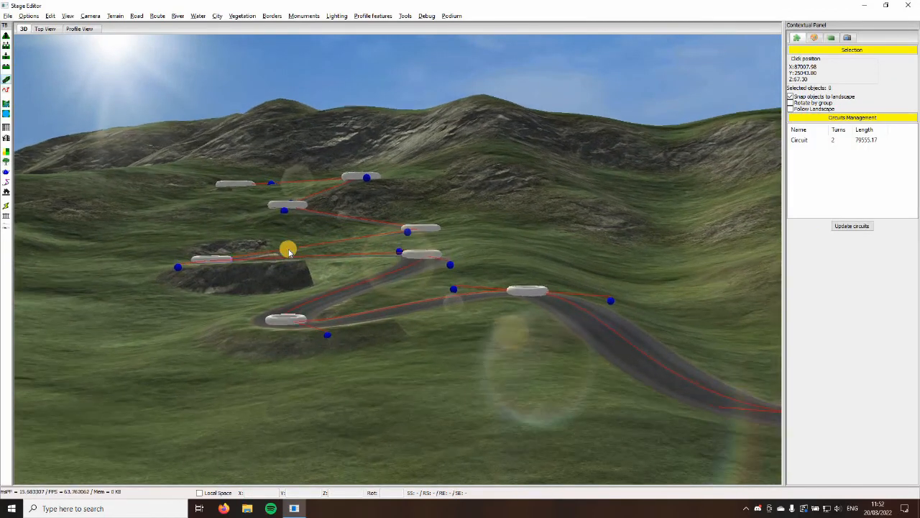
{"action": "key", "text": "w"}
{"action": "middle_click_drag", "start_coordinate": [343, 166], "coordinate": [323, 191]}
{"action": "key", "text": "d"}
{"action": "key", "text": "s"}
{"action": "key", "text": "d"}
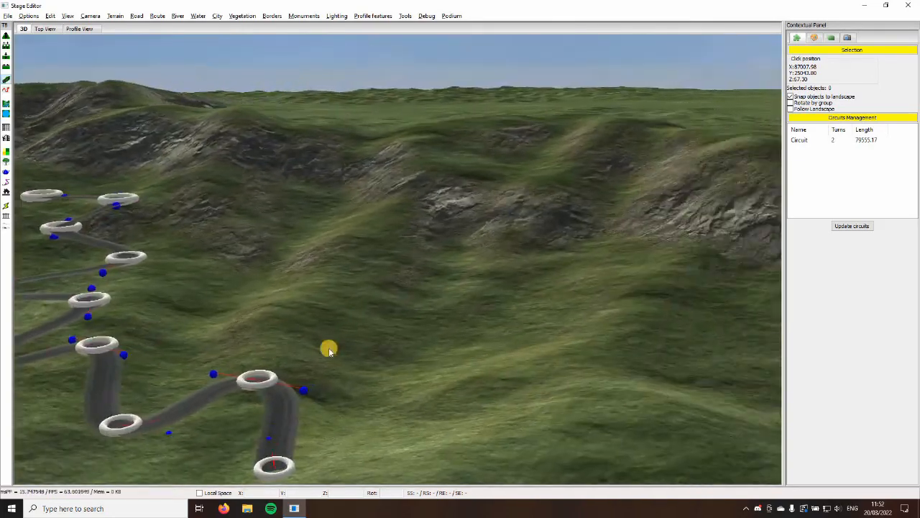
{"action": "key", "text": "s"}
{"action": "key", "text": "w"}
{"action": "key", "text": "a"}
{"action": "middle_click_drag", "start_coordinate": [365, 302], "coordinate": [403, 247]}
{"action": "key", "text": "d"}
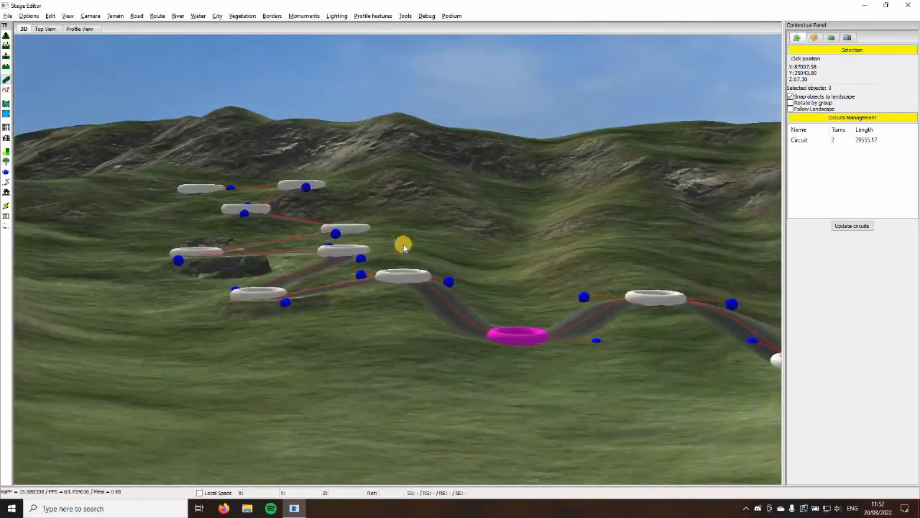
{"action": "key", "text": "s"}
{"action": "key", "text": "s"}
{"action": "key", "text": "d"}
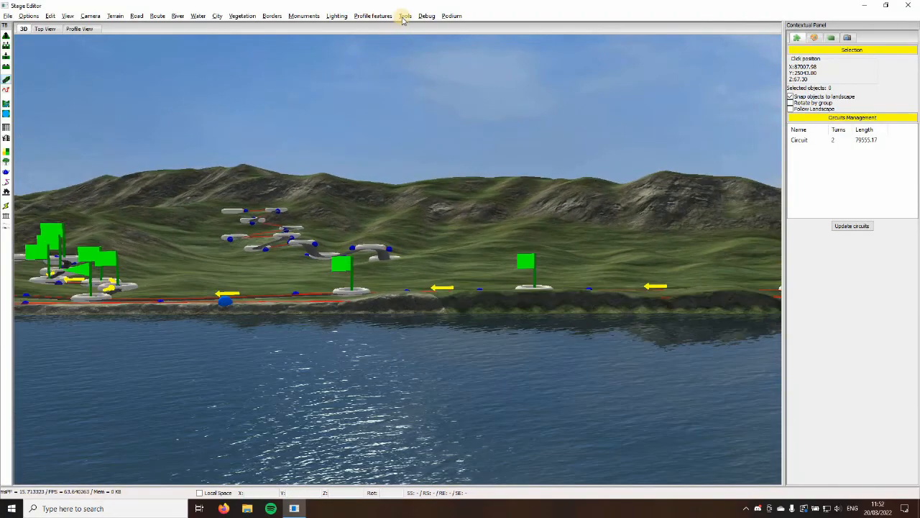
Select all 11 points of the winding hillside road and delete them
{"action": "key", "text": "w"}
{"action": "middle_click_drag", "start_coordinate": [470, 220], "coordinate": [473, 307]}
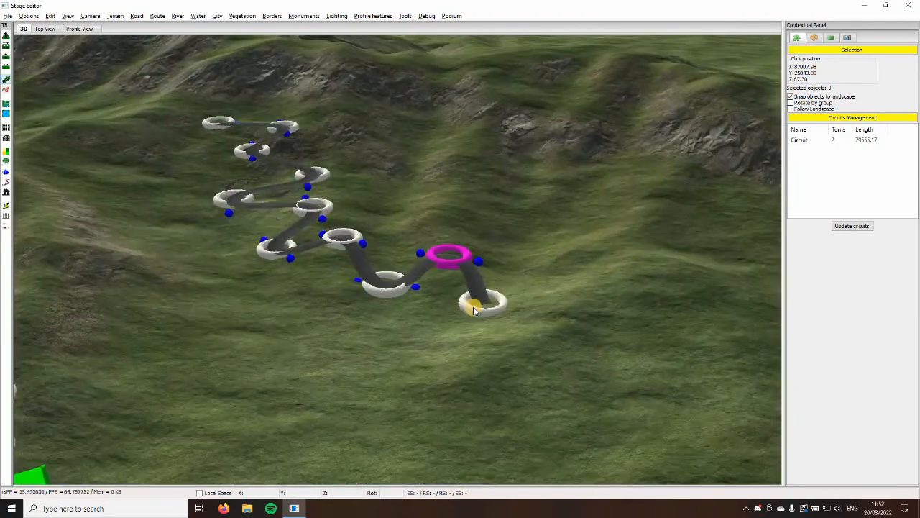
{"action": "key", "text": "w"}
{"action": "key", "text": "s"}
{"action": "left_click", "coordinate": [137, 16]}
{"action": "left_click", "coordinate": [163, 97]}
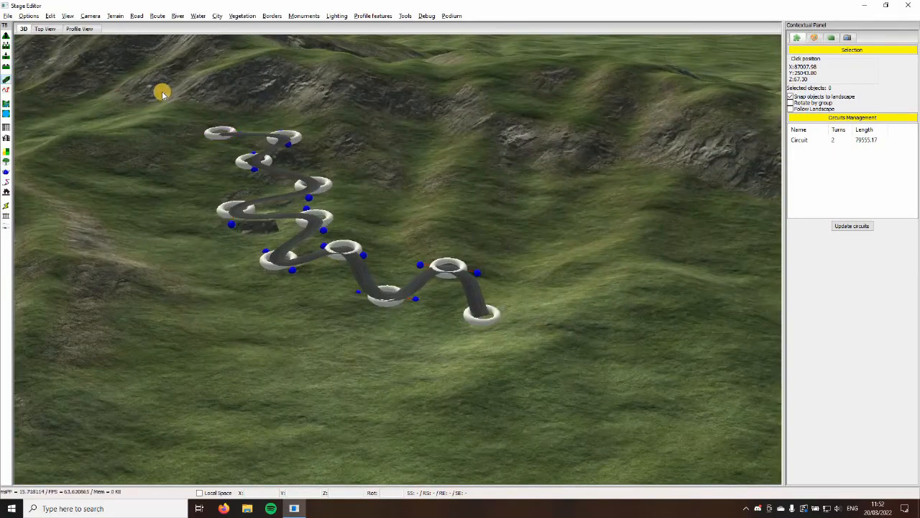
{"action": "left_click_drag", "start_coordinate": [439, 271], "coordinate": [544, 352]}
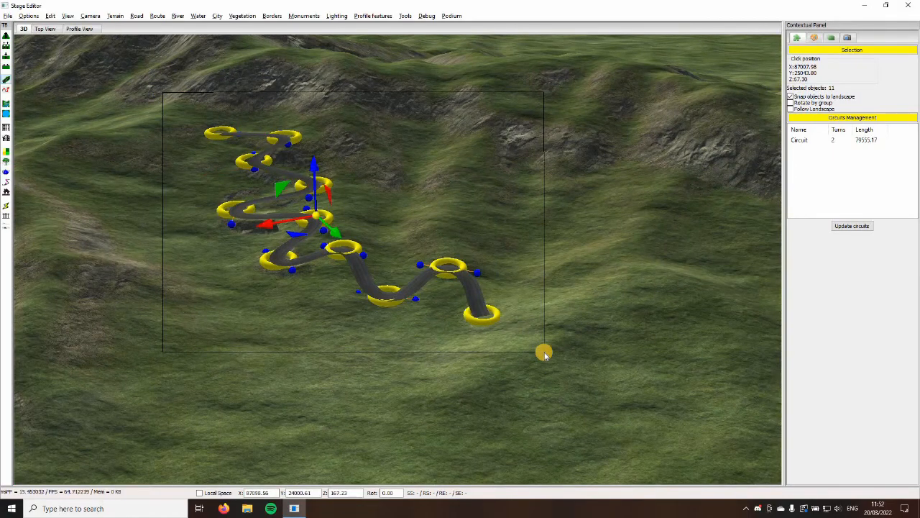
{"action": "key", "text": "Delete"}
{"action": "key", "text": "s"}
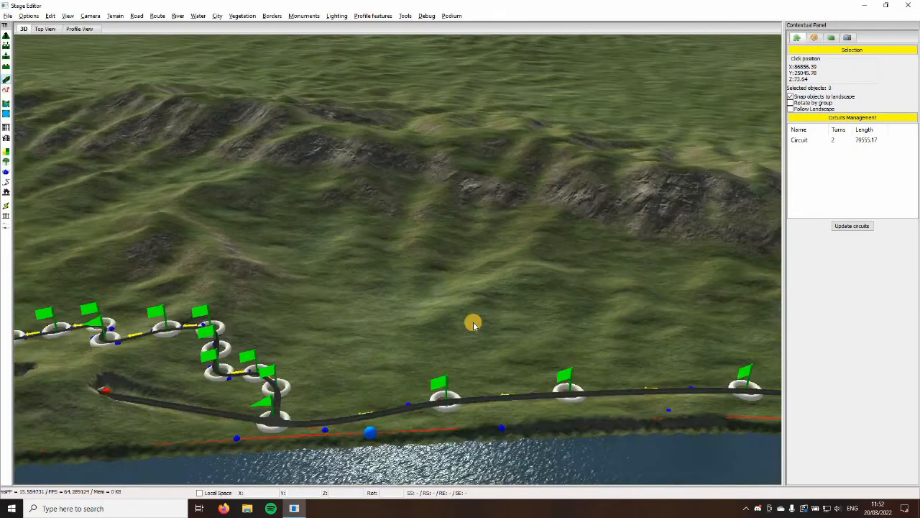
Pick the road point at the start of the first steep climb in the route profile and focus on it in 3D
{"action": "right_click_drag", "start_coordinate": [473, 326], "coordinate": [391, 273]}
{"action": "key", "text": "w"}
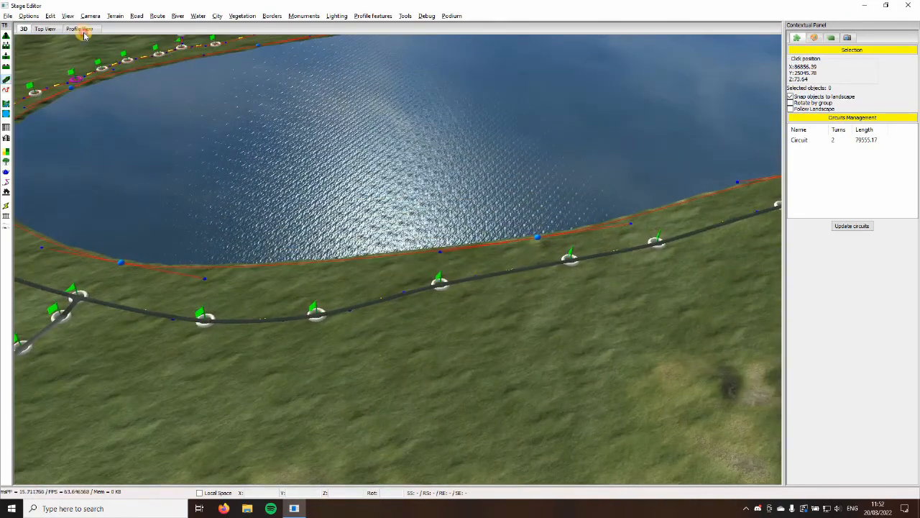
{"action": "left_click", "coordinate": [79, 29]}
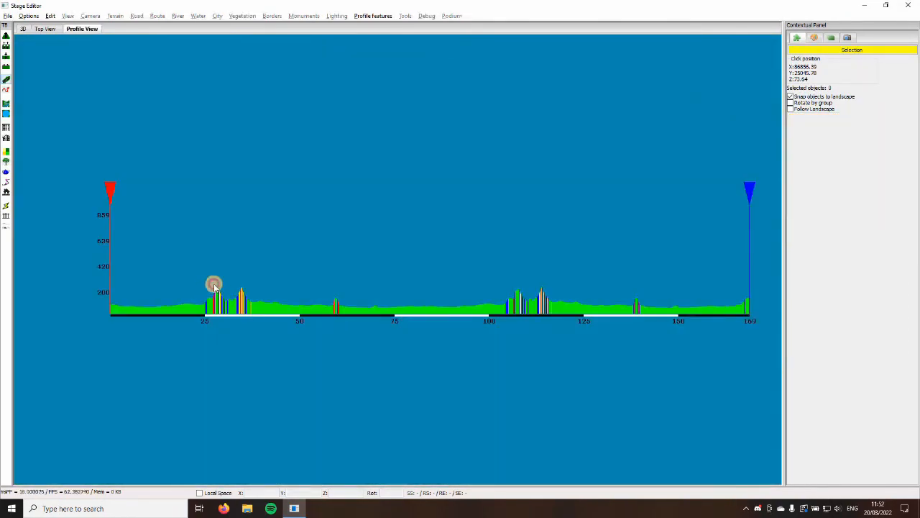
{"action": "left_click", "coordinate": [214, 286]}
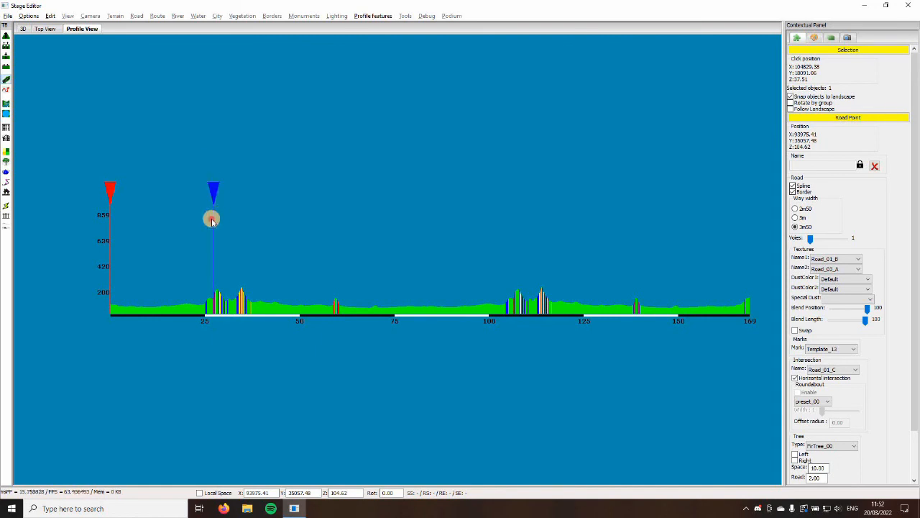
{"action": "mouse_move", "coordinate": [212, 220]}
{"action": "left_mouse_down"}
{"action": "mouse_move", "coordinate": [314, 215]}
{"action": "mouse_move", "coordinate": [316, 223]}
{"action": "mouse_move", "coordinate": [212, 223]}
{"action": "left_mouse_up"}
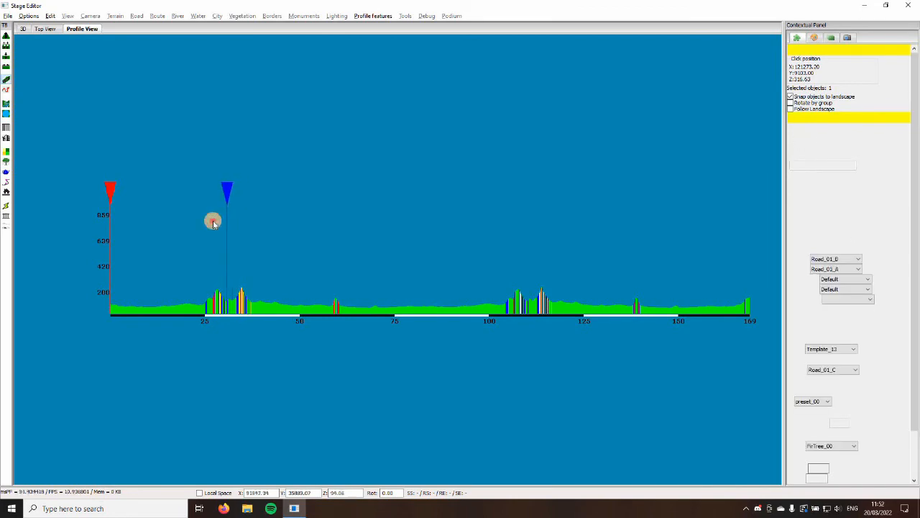
{"action": "left_click", "coordinate": [22, 28]}
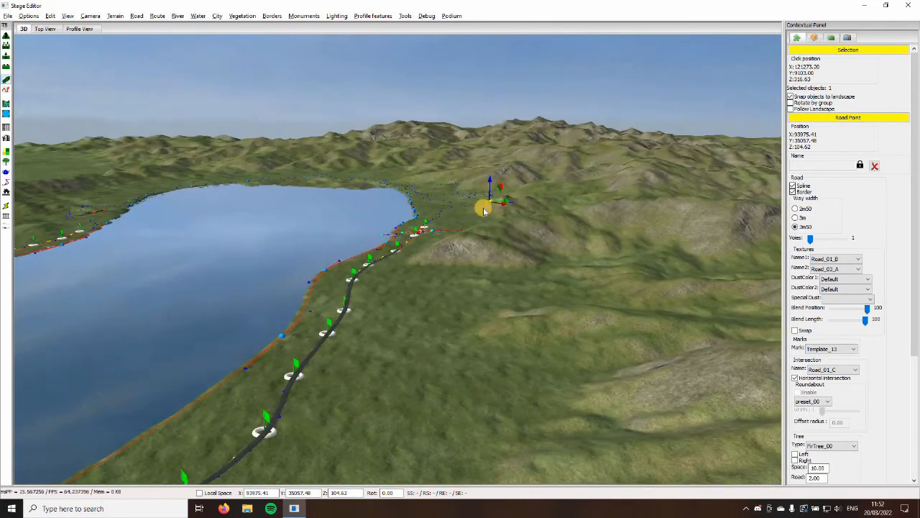
{"action": "key", "text": "f"}
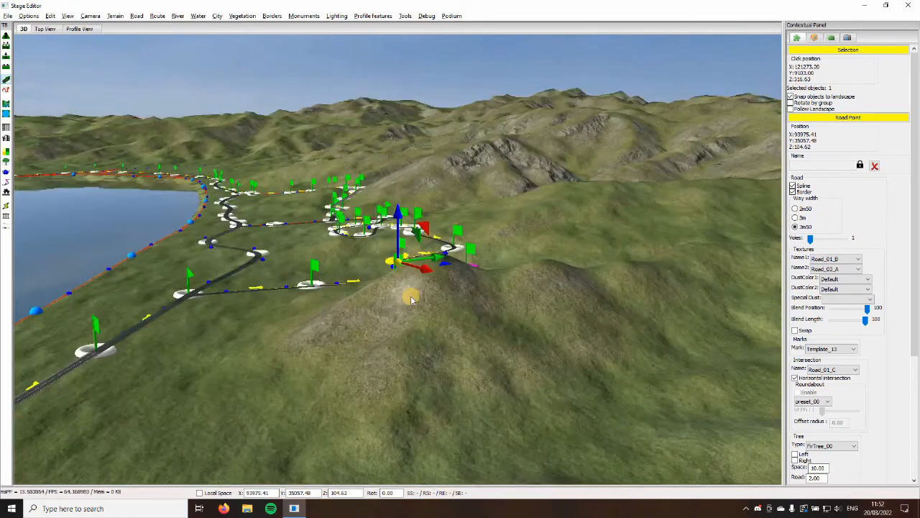
Compare the first climb with the route profile and examine its hairpins up close in 3D
{"action": "middle_click_drag", "start_coordinate": [412, 300], "coordinate": [181, 87]}
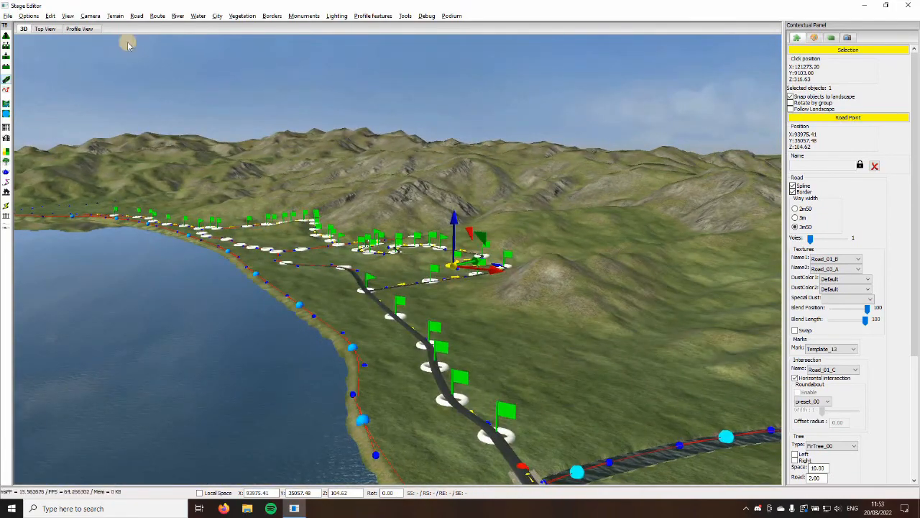
{"action": "left_click", "coordinate": [85, 30]}
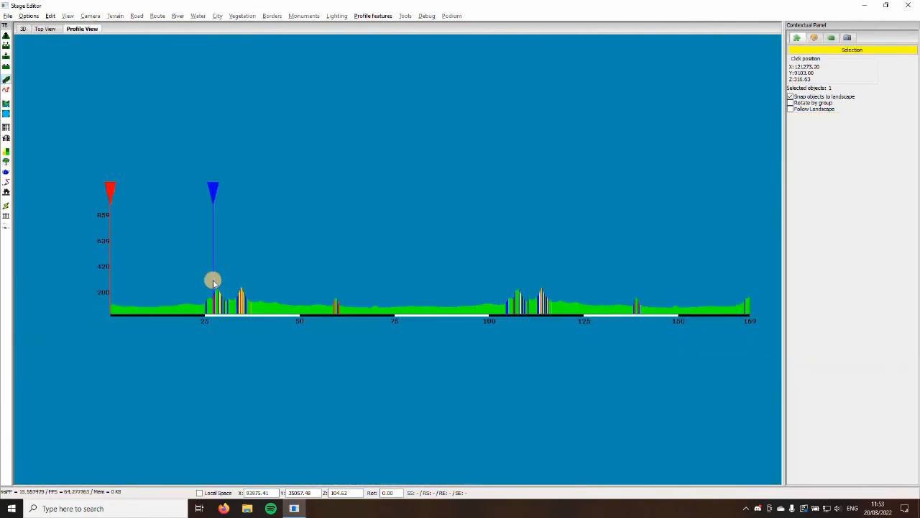
{"action": "left_click", "coordinate": [25, 29]}
{"action": "left_click", "coordinate": [346, 383]}
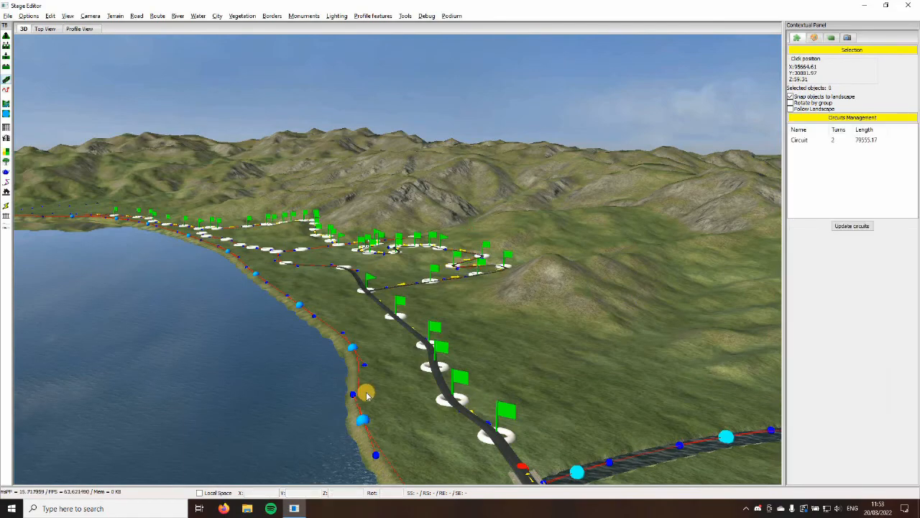
{"action": "scroll", "coordinate": [367, 391], "scroll_direction": "up", "scroll_amount": 6}
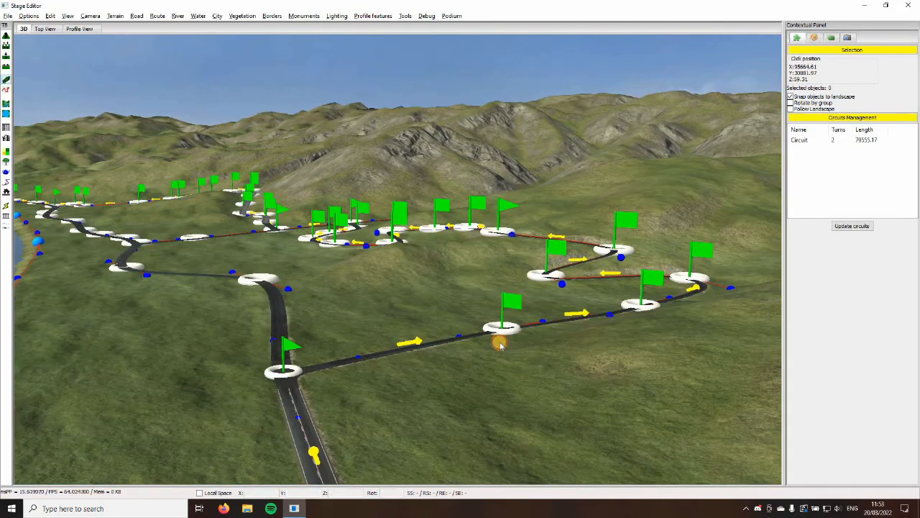
{"action": "left_click", "coordinate": [501, 345]}
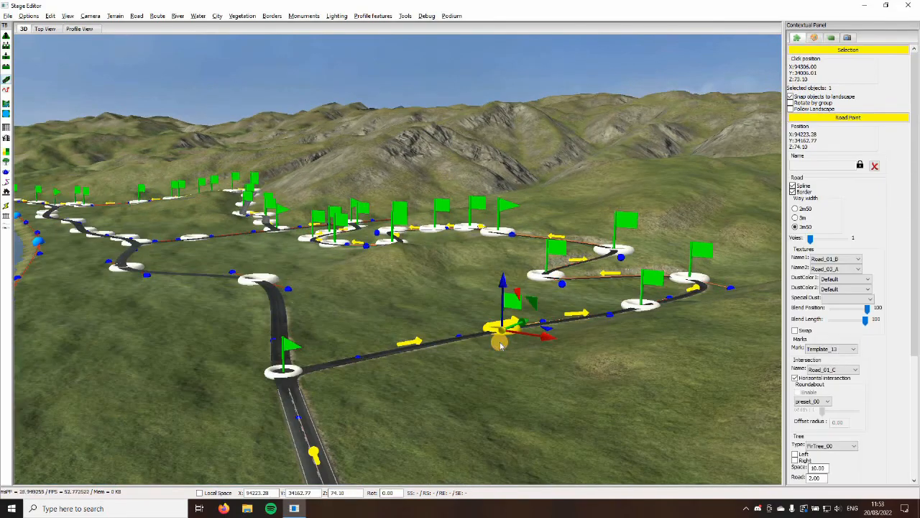
{"action": "scroll", "coordinate": [417, 351], "scroll_direction": "up", "scroll_amount": 5}
{"action": "scroll", "coordinate": [475, 360], "scroll_direction": "up", "scroll_amount": 2}
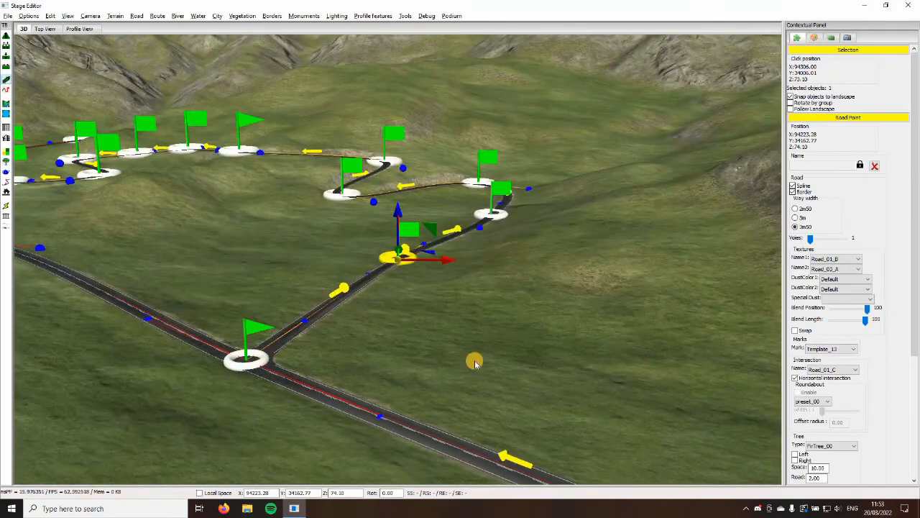
{"action": "scroll", "coordinate": [474, 361], "scroll_direction": "up", "scroll_amount": 5}
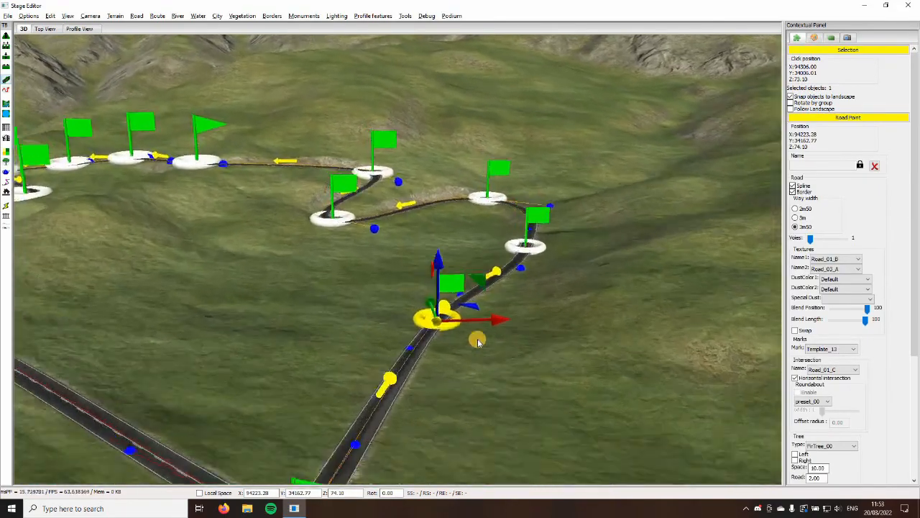
{"action": "middle_click_drag", "start_coordinate": [489, 330], "coordinate": [333, 203]}
{"action": "middle_click_drag", "start_coordinate": [369, 266], "coordinate": [184, 241]}
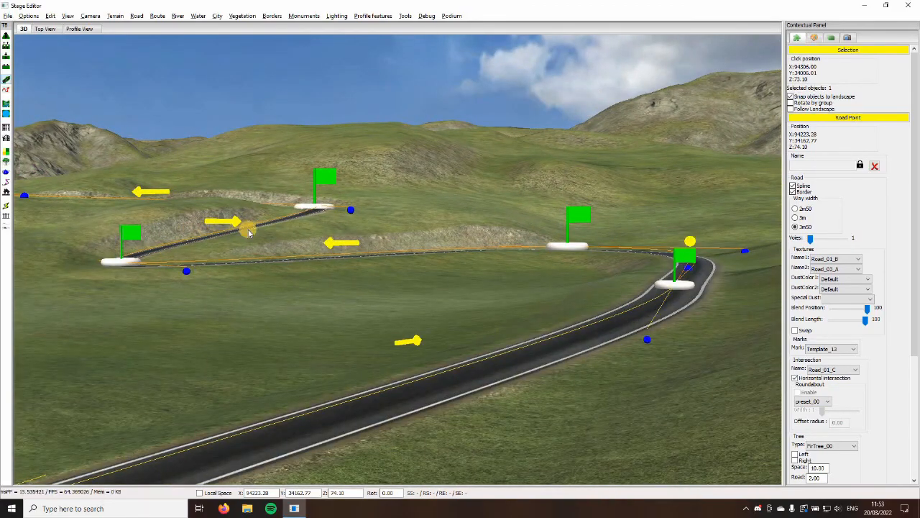
Move the climb's lower hairpin point uphill to about X 93889, Y 35254, at a height of about 146, and inspect the reshaped road
{"action": "middle_click_drag", "start_coordinate": [249, 232], "coordinate": [800, 188]}
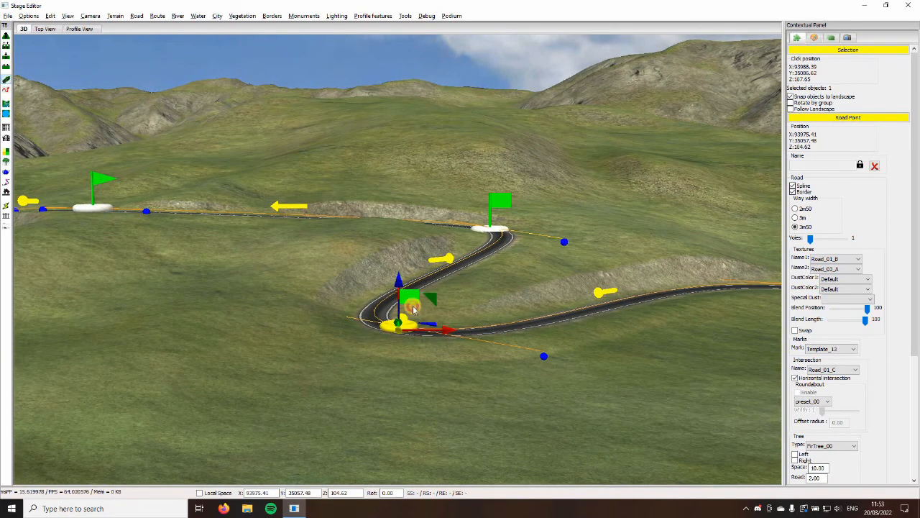
{"action": "left_click_drag", "start_coordinate": [403, 279], "coordinate": [354, 257]}
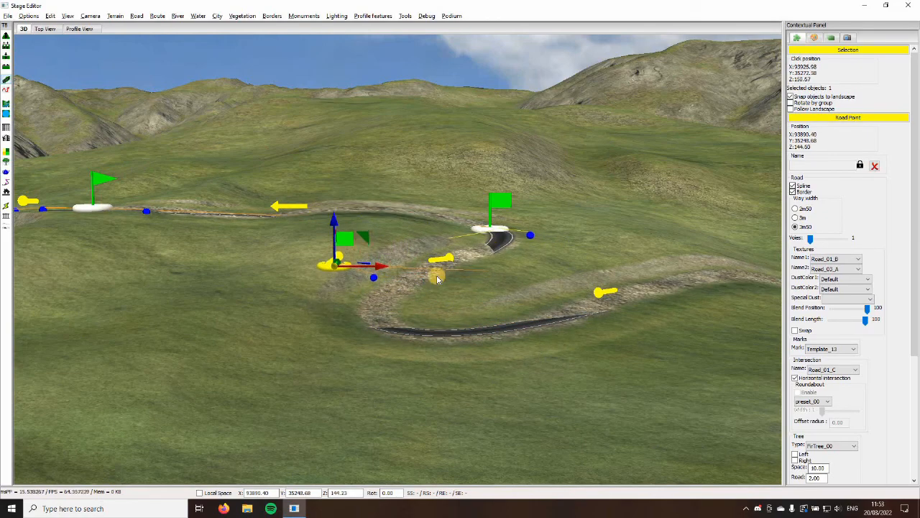
{"action": "middle_click_drag", "start_coordinate": [449, 304], "coordinate": [365, 72]}
{"action": "key", "text": "f"}
{"action": "scroll", "coordinate": [476, 359], "scroll_direction": "up", "scroll_amount": 3}
{"action": "scroll", "coordinate": [476, 360], "scroll_direction": "up", "scroll_amount": 5}
{"action": "scroll", "coordinate": [367, 70], "scroll_direction": "down", "scroll_amount": 5}
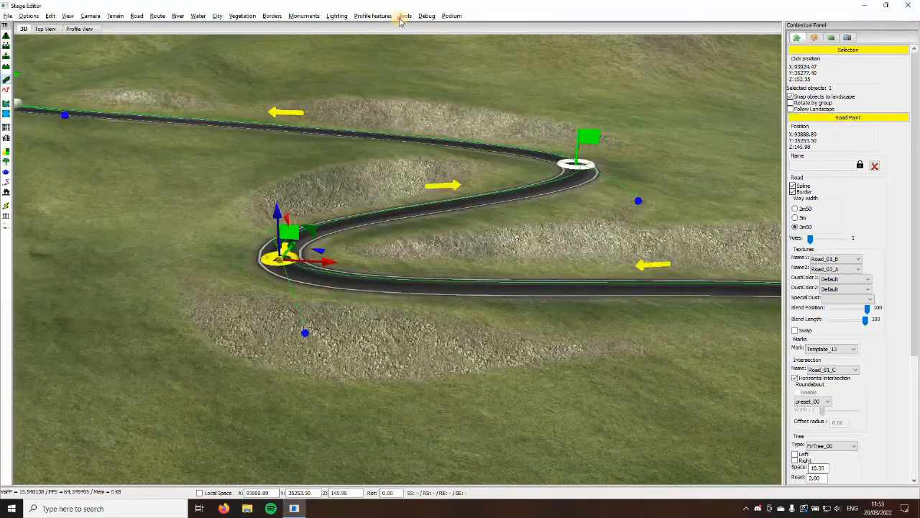
Run the stage check, review the report, close it and deselect the hairpin point
{"action": "left_click", "coordinate": [405, 15]}
{"action": "left_click", "coordinate": [449, 110]}
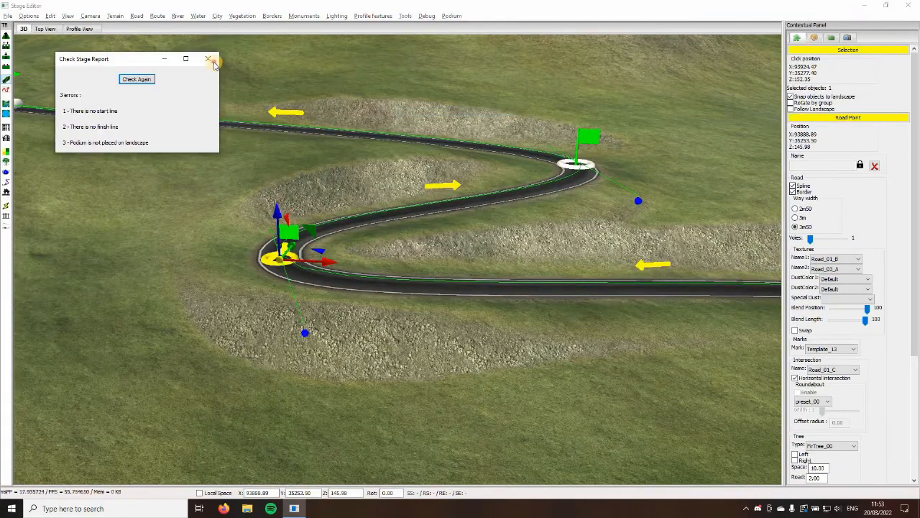
{"action": "left_click", "coordinate": [434, 339]}
Examine the reshaped climb in the route profile, picking its road points just past the 25 mark, and return to 3D
{"action": "middle_click_drag", "start_coordinate": [467, 309], "coordinate": [453, 277]}
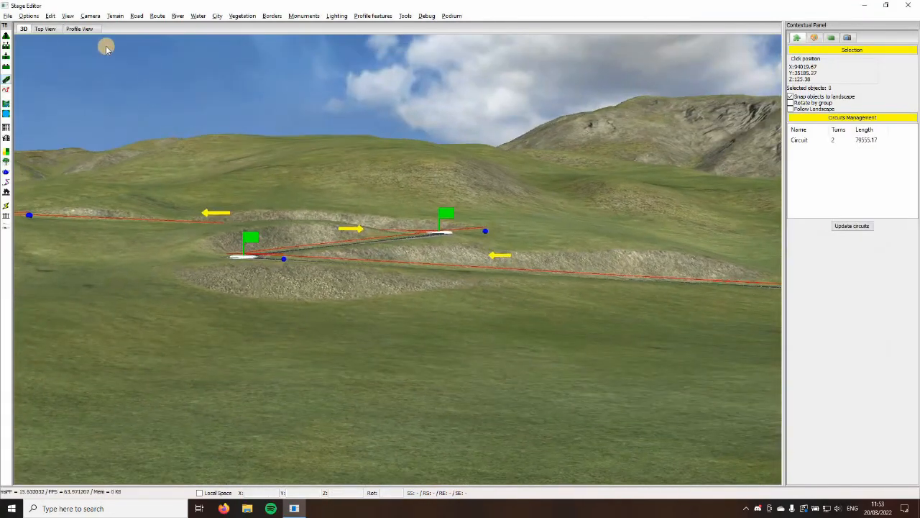
{"action": "left_click", "coordinate": [81, 29]}
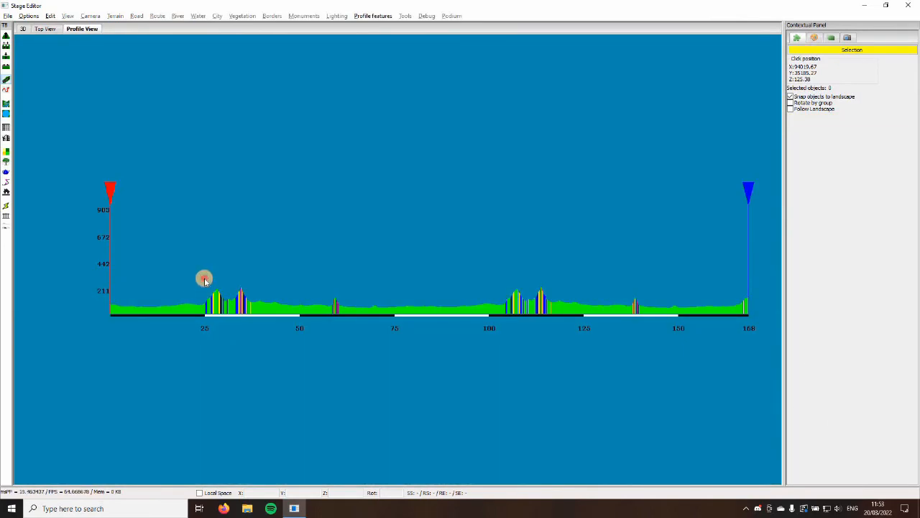
{"action": "left_click", "coordinate": [205, 280]}
{"action": "left_click", "coordinate": [213, 277]}
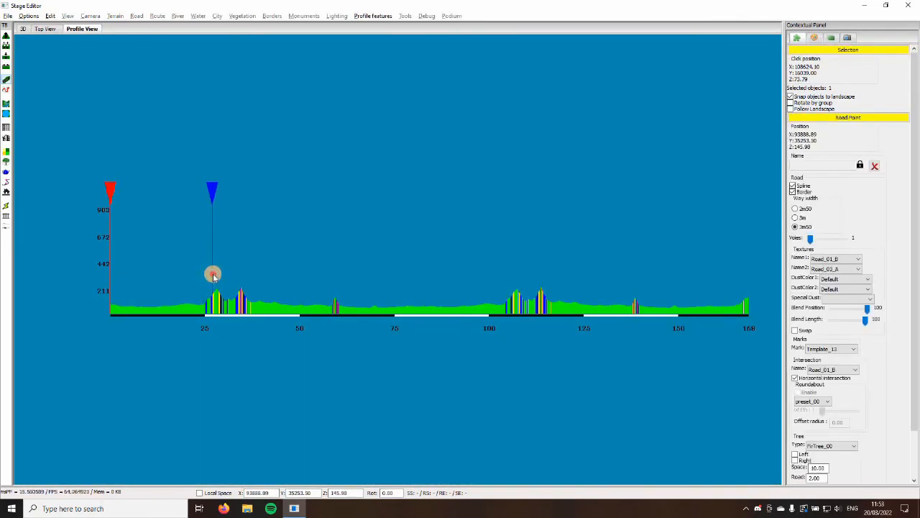
{"action": "left_click", "coordinate": [210, 277]}
{"action": "left_click", "coordinate": [213, 277]}
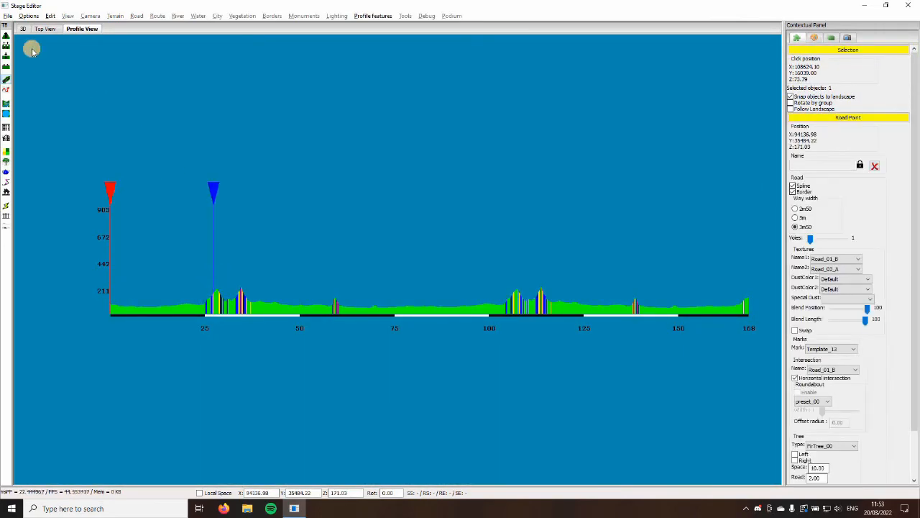
{"action": "left_click", "coordinate": [23, 29]}
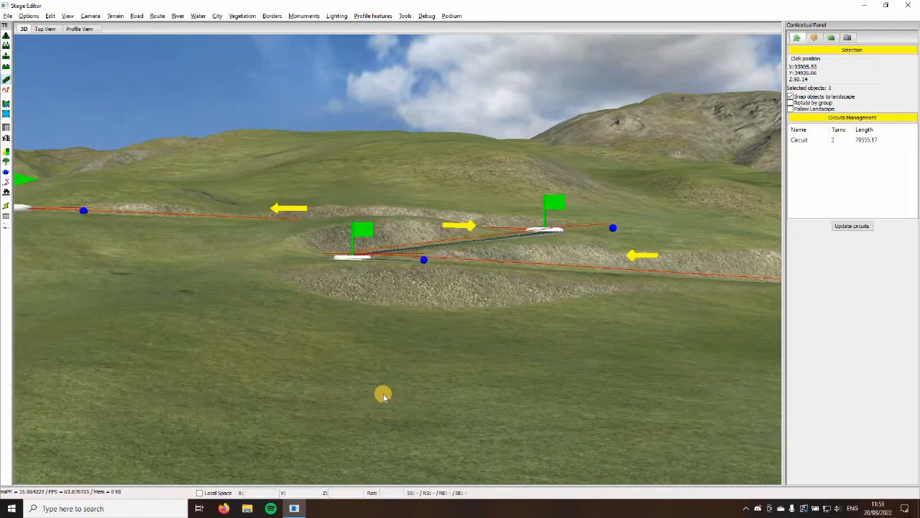
Move the lower hairpin point downhill to about X 93921, Y 35141, and raise it to about 145 with landscape snapping turned off
{"action": "key", "text": "Left"}
{"action": "mouse_move", "coordinate": [355, 404]}
{"action": "middle_mouse_down"}
{"action": "mouse_move", "coordinate": [370, 407]}
{"action": "mouse_move", "coordinate": [368, 397]}
{"action": "middle_mouse_up"}
{"action": "key", "text": "Right"}
{"action": "middle_click_drag", "start_coordinate": [410, 407], "coordinate": [199, 260]}
{"action": "key", "text": "Down"}
{"action": "key", "text": "Right"}
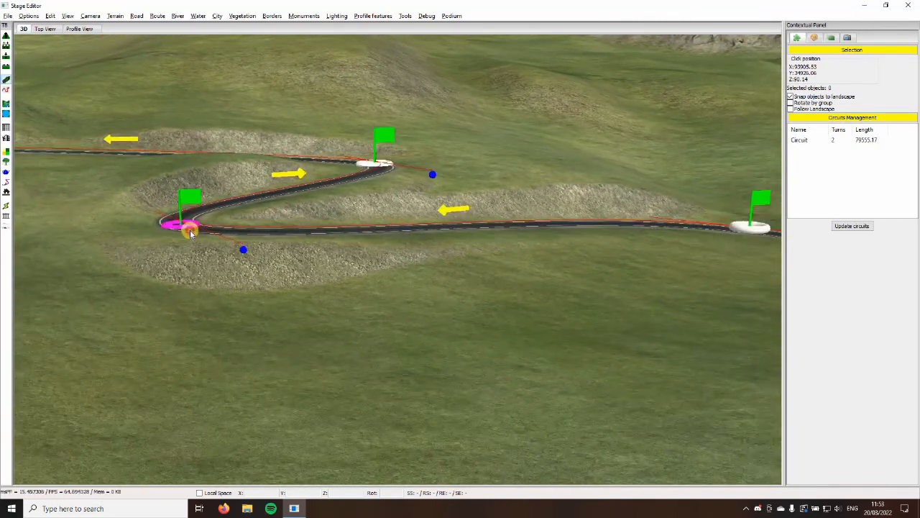
{"action": "left_click", "coordinate": [190, 231]}
{"action": "key", "text": "Left"}
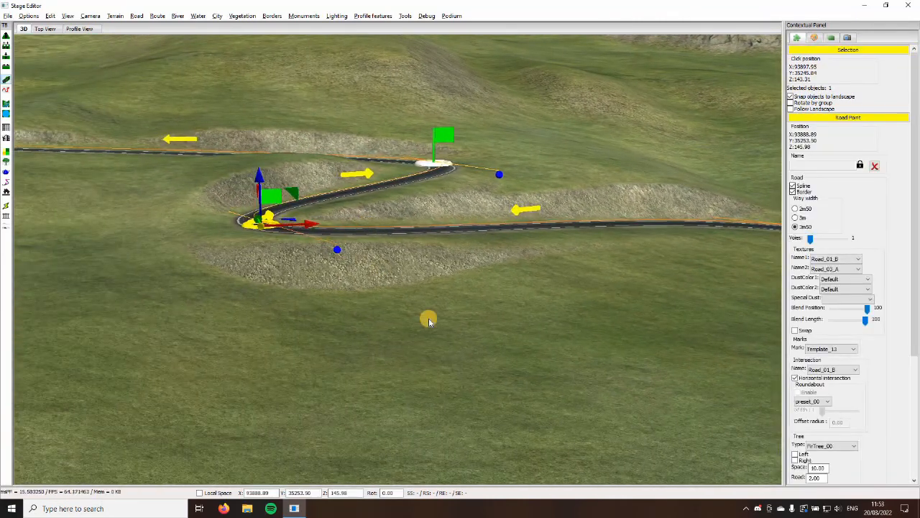
{"action": "key", "text": "Right"}
{"action": "left_click_drag", "start_coordinate": [257, 273], "coordinate": [264, 284]}
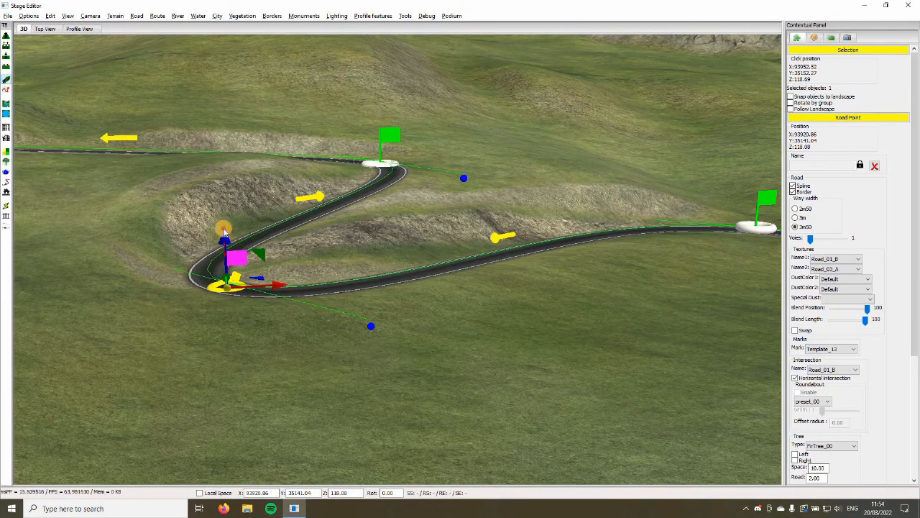
{"action": "left_click_drag", "start_coordinate": [224, 230], "coordinate": [223, 193]}
{"action": "middle_click_drag", "start_coordinate": [373, 318], "coordinate": [276, 226]}
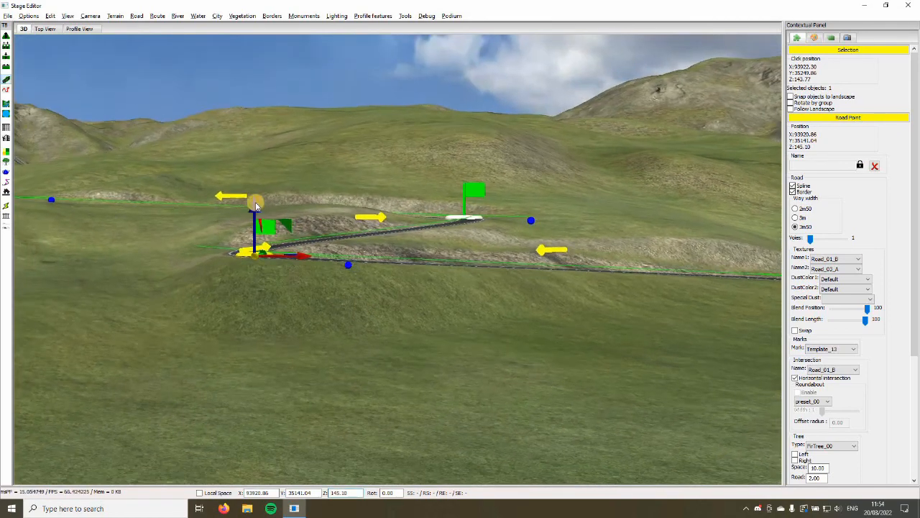
Examine the raised hairpin's effect on the climb in the route profile and return to the 3D view
{"action": "left_click", "coordinate": [89, 31]}
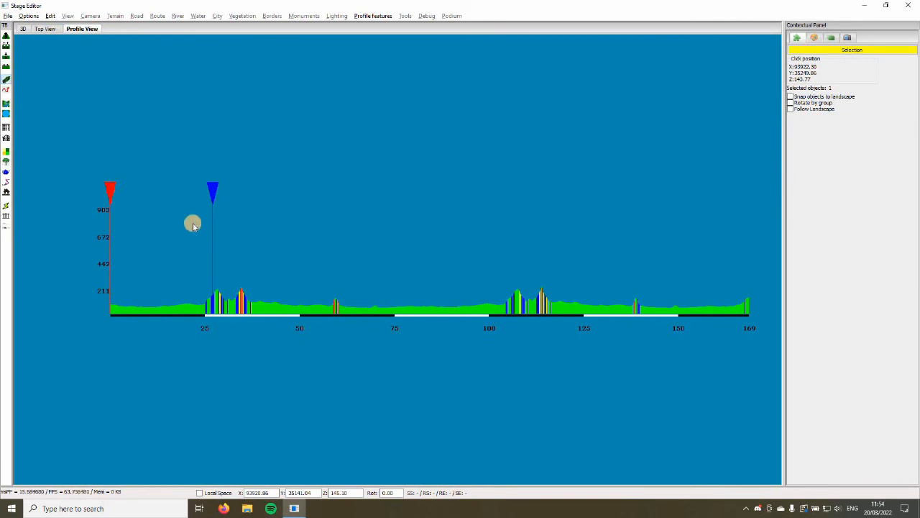
{"action": "left_click", "coordinate": [19, 30]}
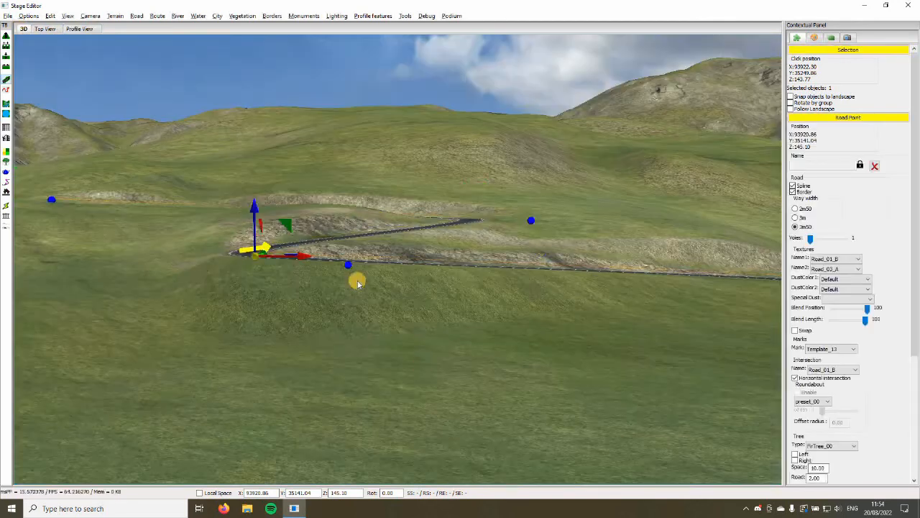
Turn landscape snapping back on and move the lower hairpin point uphill to about X 93950, Y 35278, at a height of about 152
{"action": "middle_click_drag", "start_coordinate": [417, 414], "coordinate": [413, 434]}
{"action": "left_click", "coordinate": [852, 175]}
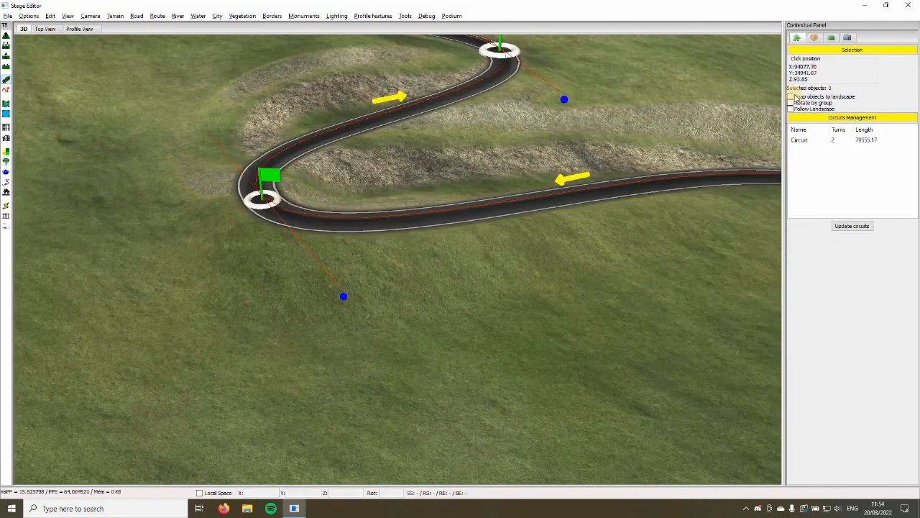
{"action": "left_click", "coordinate": [300, 207]}
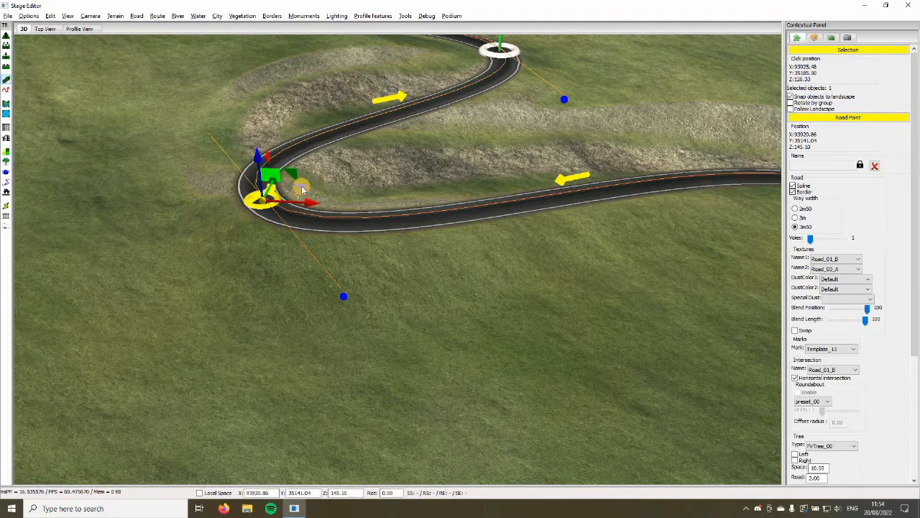
{"action": "left_click_drag", "start_coordinate": [302, 144], "coordinate": [323, 155]}
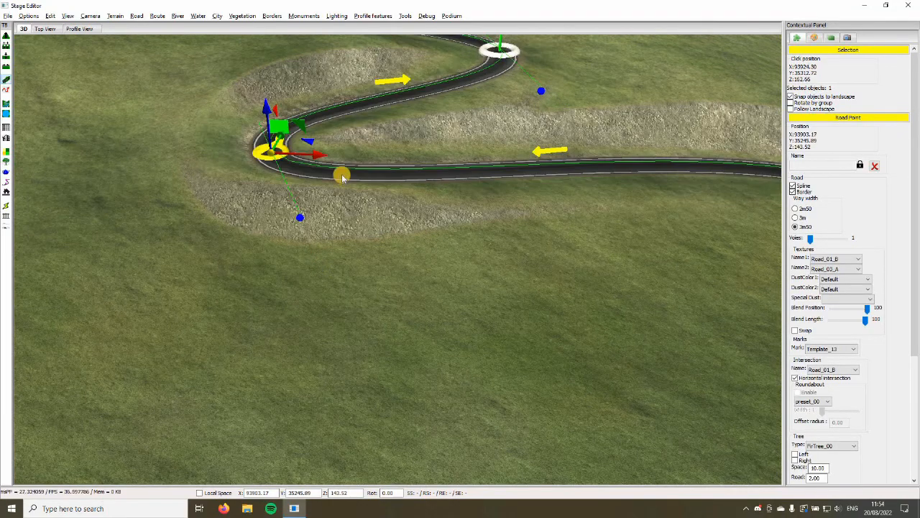
{"action": "middle_click_drag", "start_coordinate": [341, 175], "coordinate": [349, 220]}
{"action": "scroll", "coordinate": [323, 238], "scroll_direction": "up", "scroll_amount": 3}
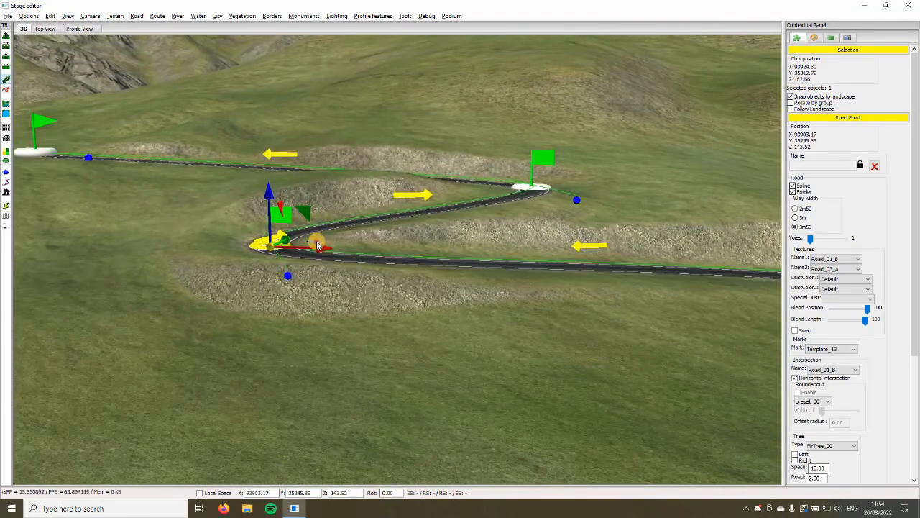
{"action": "left_click_drag", "start_coordinate": [295, 236], "coordinate": [389, 251]}
Check the reshaped climb in the route profile, return to 3D and deselect the hairpin point
{"action": "left_click", "coordinate": [81, 29]}
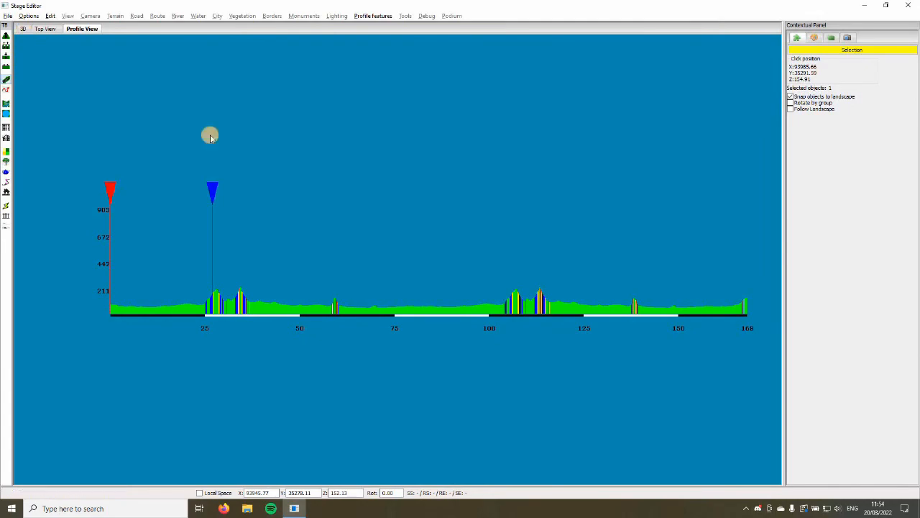
{"action": "left_click", "coordinate": [23, 29]}
{"action": "left_click", "coordinate": [392, 405]}
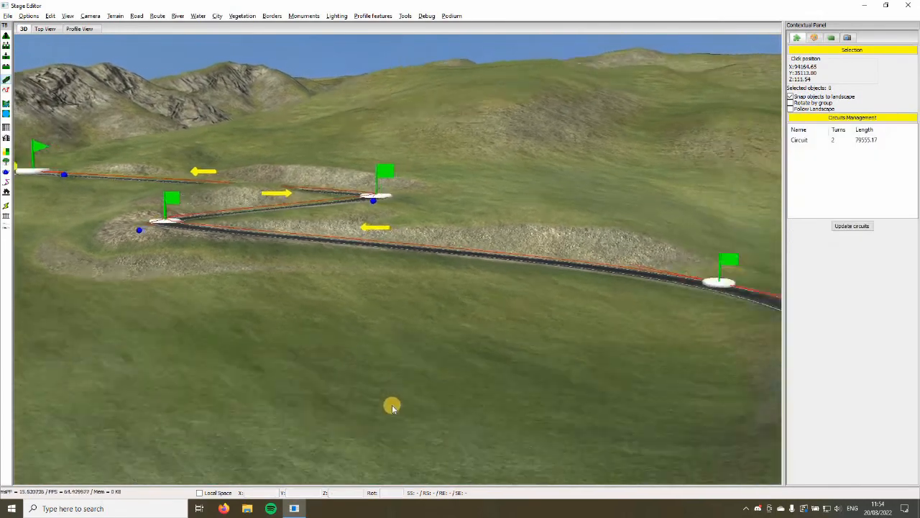
Run the stage check on the reshaped hairpin, review the report and close it
{"action": "right_click_drag", "start_coordinate": [392, 404], "coordinate": [435, 3]}
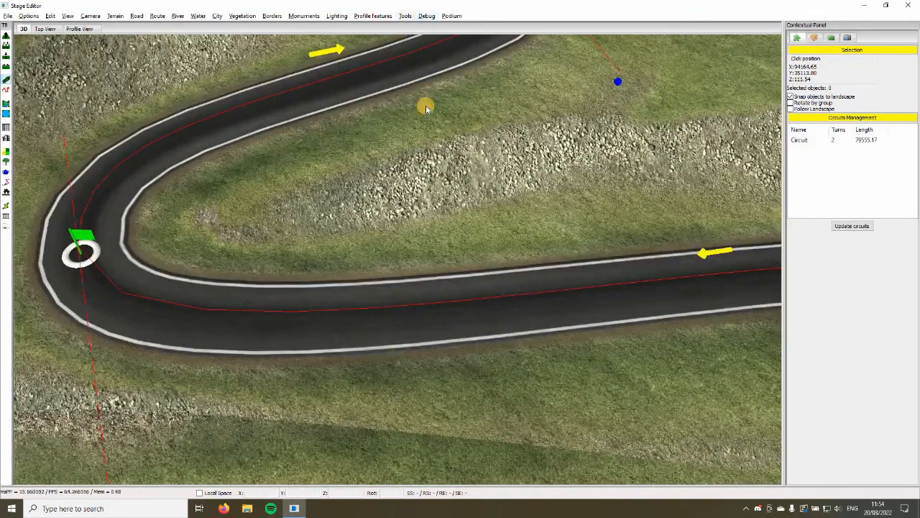
{"action": "left_click", "coordinate": [405, 16]}
{"action": "left_click", "coordinate": [431, 101]}
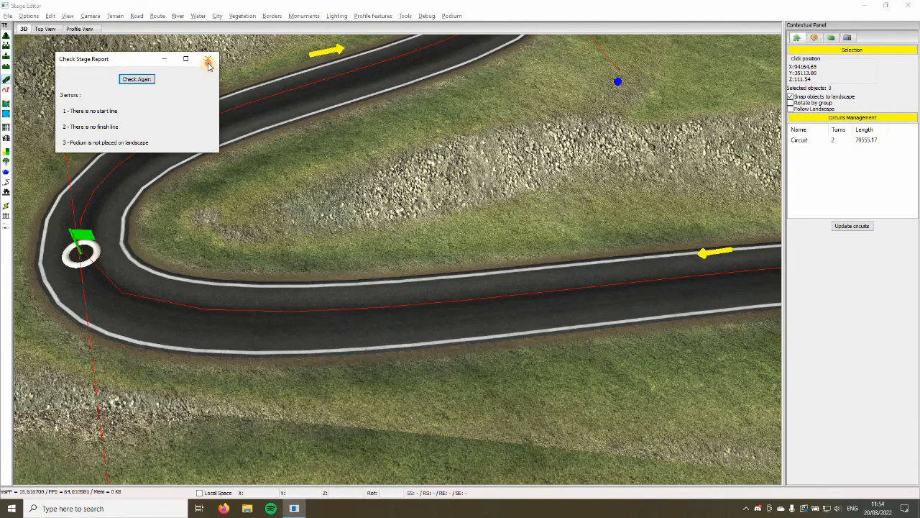
Reposition the road point farther along the climb, beyond the hairpins at about X 93431, Y 35602, and deselect it
{"action": "right_click_drag", "start_coordinate": [412, 269], "coordinate": [324, 252]}
{"action": "key", "text": "Left"}
{"action": "key", "text": "Up"}
{"action": "key", "text": "Down"}
{"action": "key", "text": "Up"}
{"action": "left_click", "coordinate": [303, 261]}
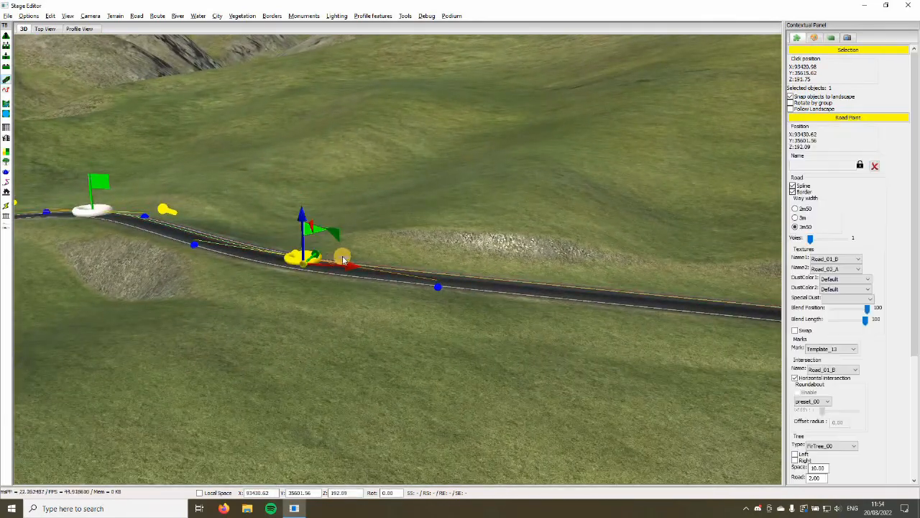
{"action": "left_click_drag", "start_coordinate": [392, 231], "coordinate": [442, 274]}
{"action": "key", "text": "Down"}
{"action": "left_click", "coordinate": [443, 274]}
{"action": "right_click_drag", "start_coordinate": [443, 274], "coordinate": [133, 89]}
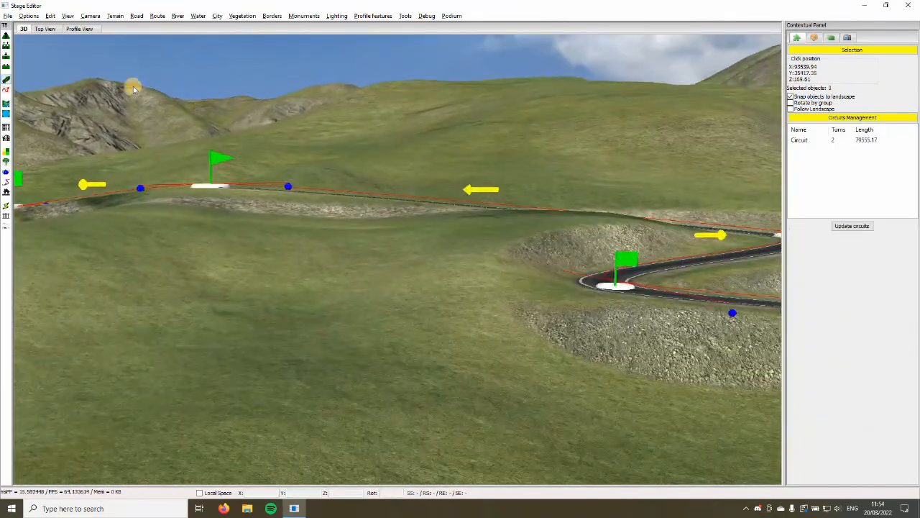
Examine the adjusted climb's gradients in the route profile just past the 25 mark
{"action": "left_click", "coordinate": [90, 30]}
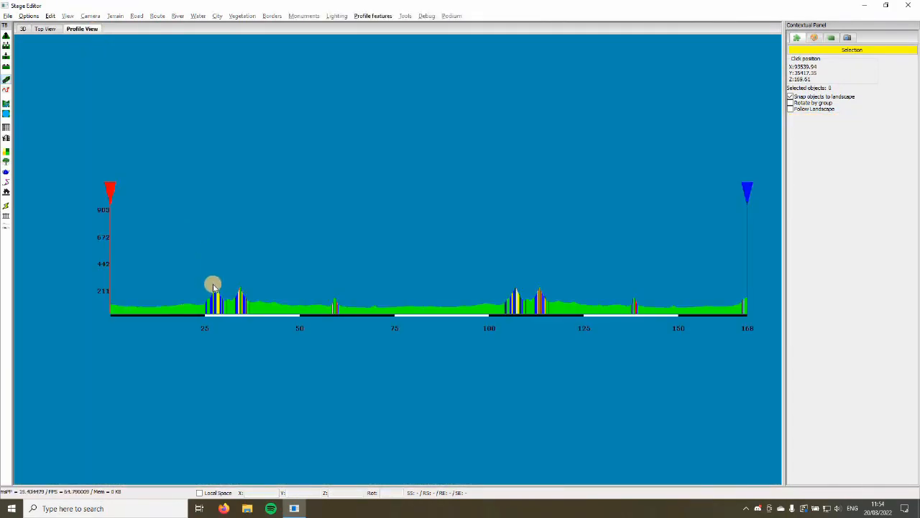
Locate the road points at the peak near km 107 and the valley near km 31 on the profile, viewing each in 3D
{"action": "left_click", "coordinate": [513, 276]}
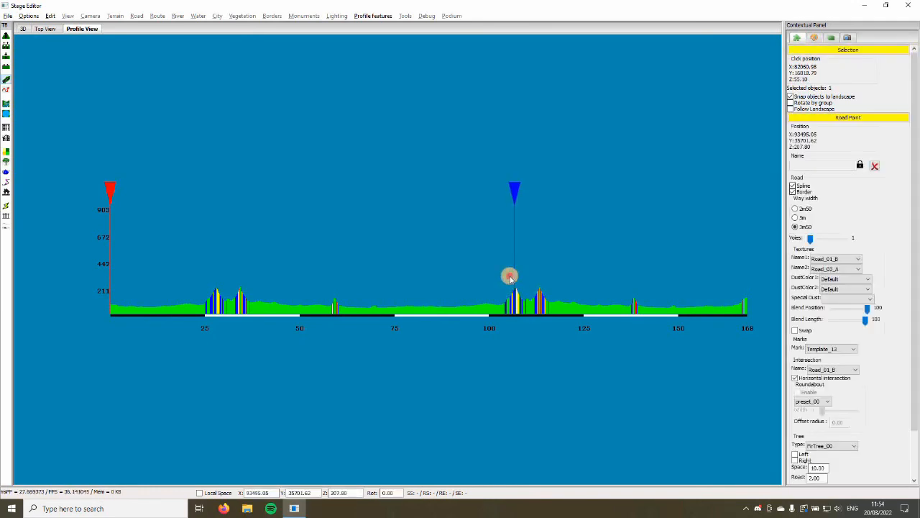
{"action": "left_click", "coordinate": [24, 30]}
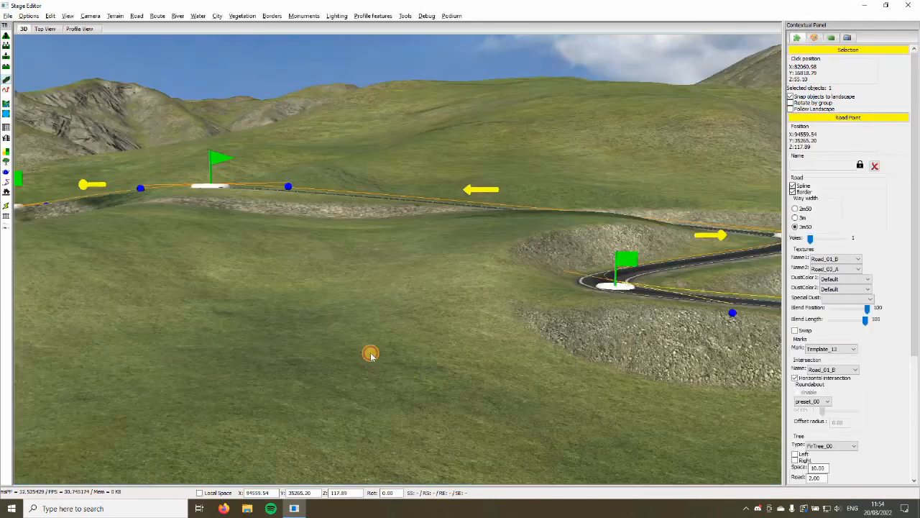
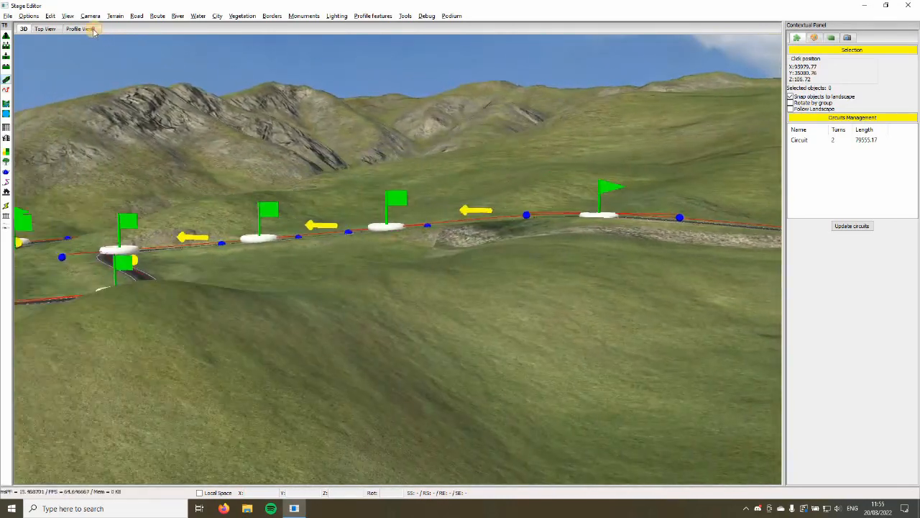
{"action": "left_click", "coordinate": [82, 29]}
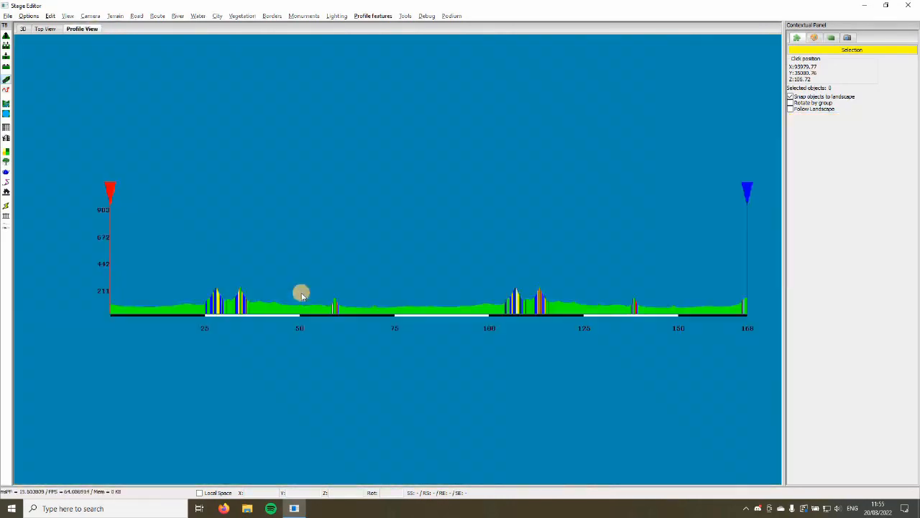
{"action": "left_click_drag", "start_coordinate": [209, 282], "coordinate": [227, 281]}
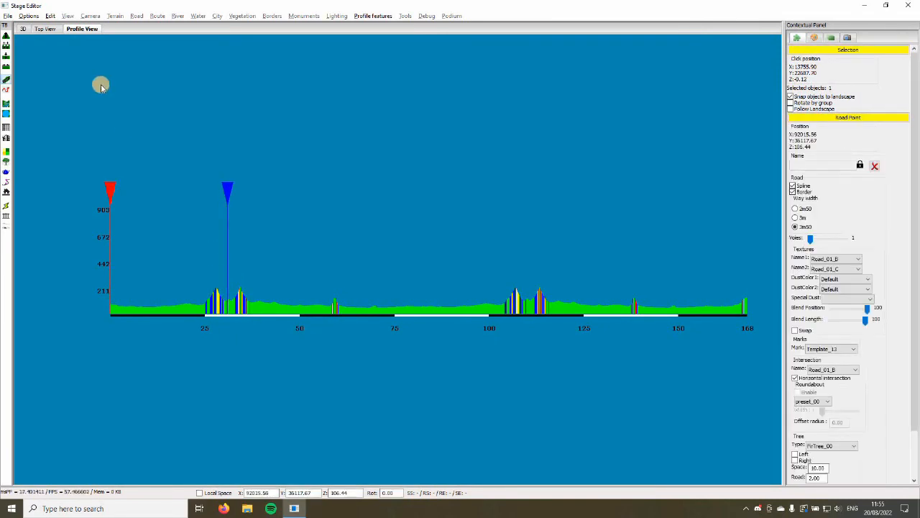
{"action": "left_click", "coordinate": [23, 29]}
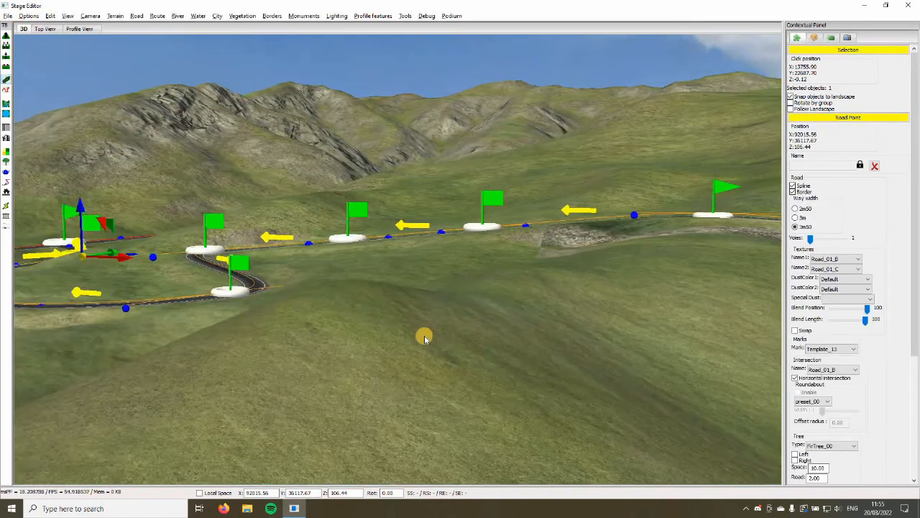
Raise the road point at the bend in the valley between the first two climbs to about Z 97.5 and check the profile
{"action": "middle_click_drag", "start_coordinate": [424, 337], "coordinate": [342, 375]}
{"action": "left_click", "coordinate": [406, 359]}
{"action": "left_click", "coordinate": [343, 374]}
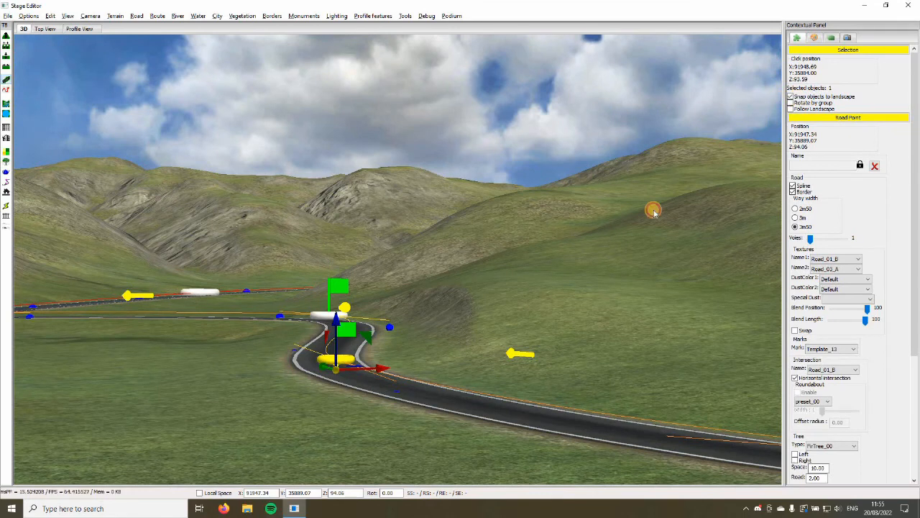
{"action": "left_click", "coordinate": [80, 29]}
{"action": "left_click", "coordinate": [231, 243]}
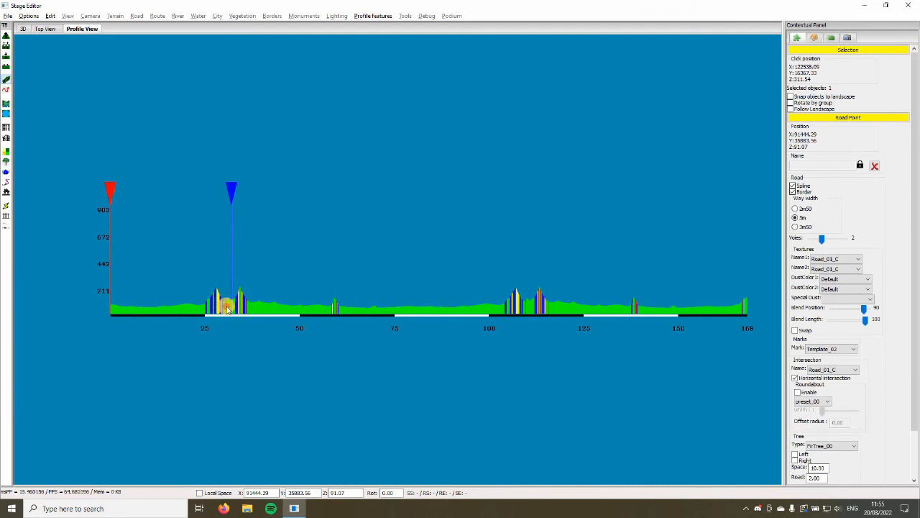
{"action": "left_click", "coordinate": [227, 308]}
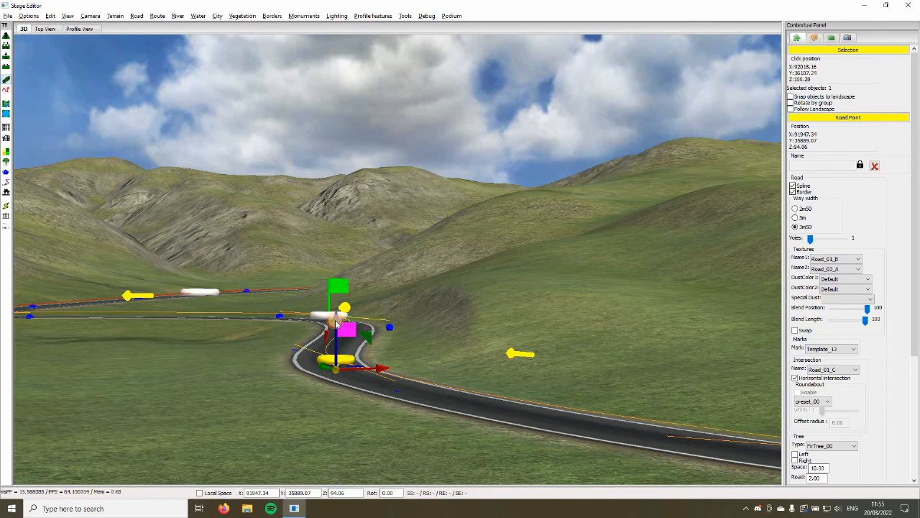
{"action": "left_click_drag", "start_coordinate": [335, 323], "coordinate": [336, 328]}
{"action": "left_click", "coordinate": [254, 376]}
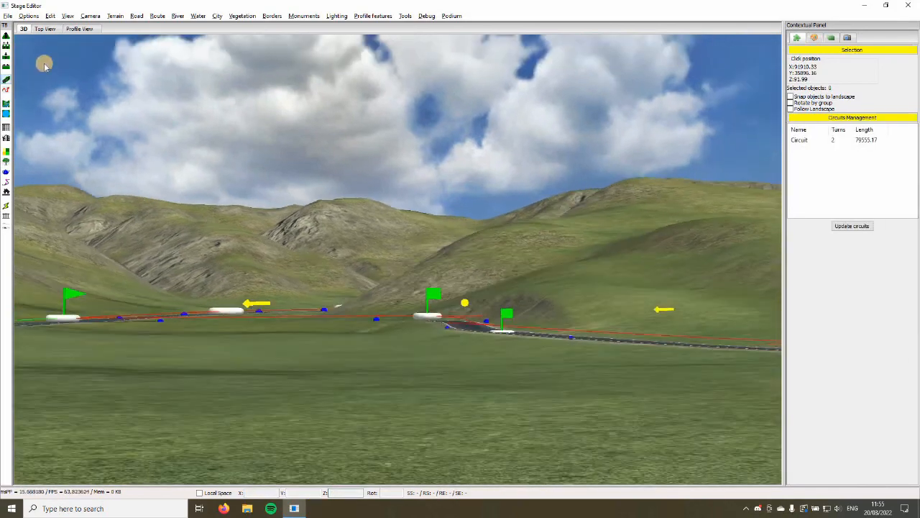
{"action": "left_click", "coordinate": [92, 30]}
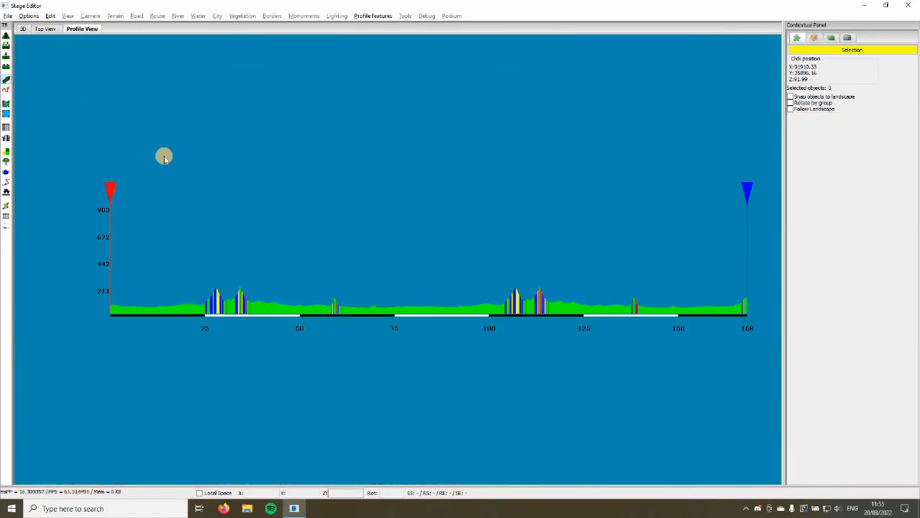
{"action": "left_click", "coordinate": [24, 29]}
Try raising the valley bend's road point further to about Z 102 and check the profile
{"action": "key", "text": "Right"}
{"action": "left_click", "coordinate": [405, 305]}
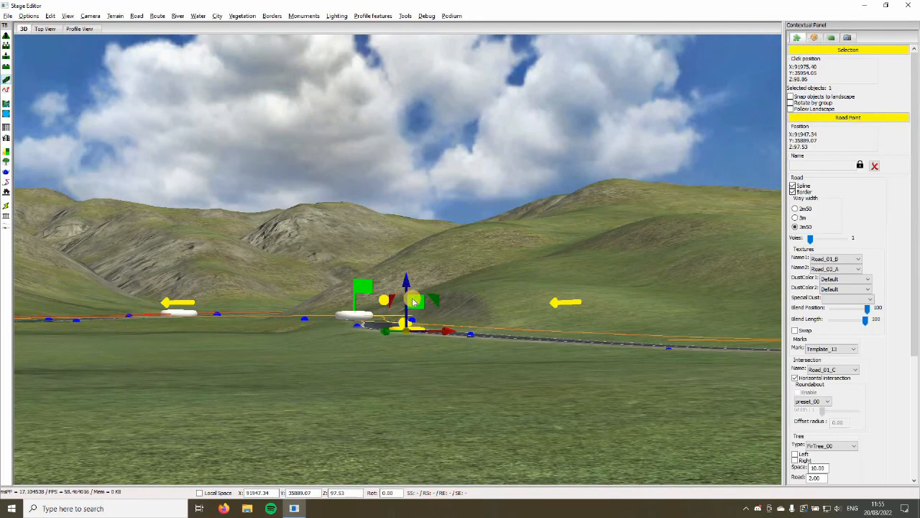
{"action": "key", "text": "Right"}
{"action": "key", "text": "Right"}
{"action": "left_click", "coordinate": [501, 308]}
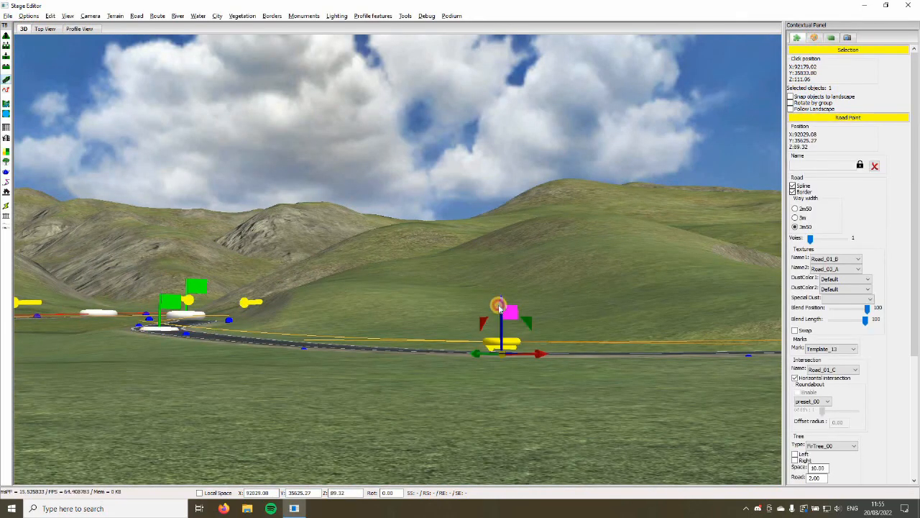
{"action": "left_click", "coordinate": [305, 330]}
{"action": "key", "text": "Left"}
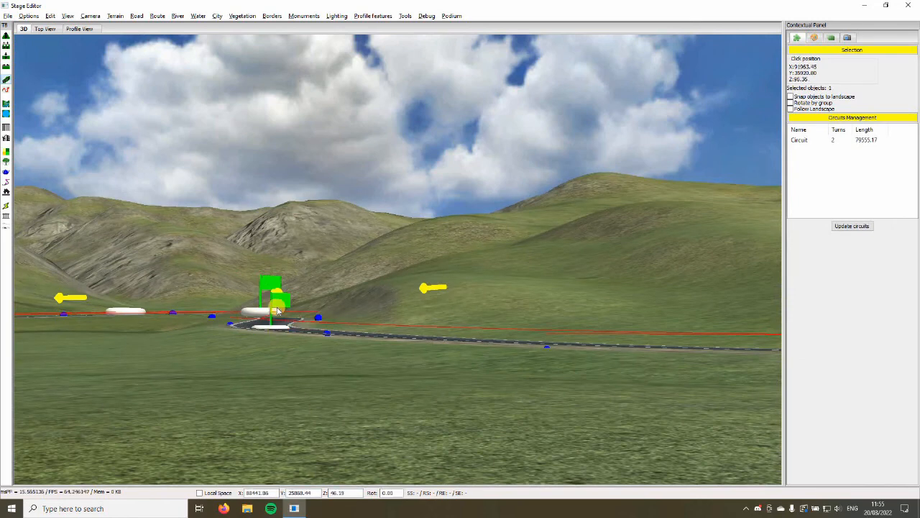
{"action": "left_click", "coordinate": [273, 326]}
{"action": "left_click_drag", "start_coordinate": [270, 280], "coordinate": [269, 276]}
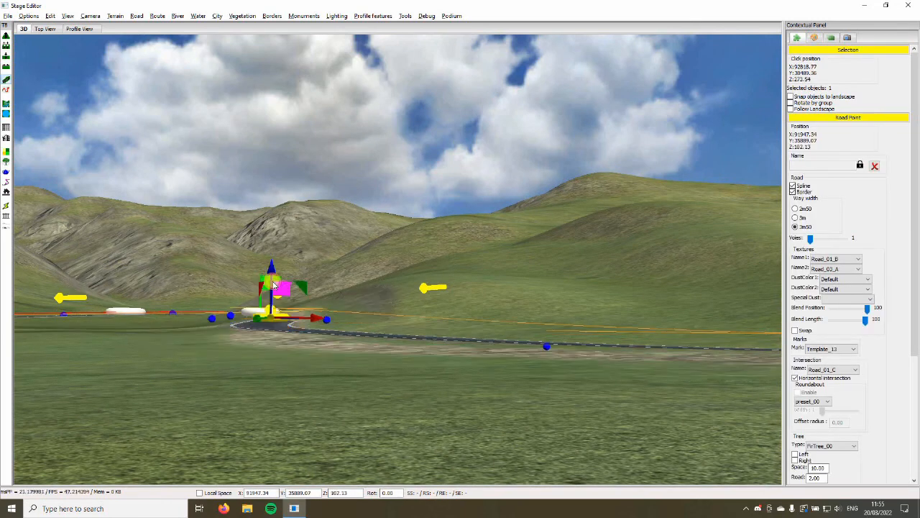
{"action": "left_click", "coordinate": [80, 29]}
{"action": "left_click", "coordinate": [286, 238]}
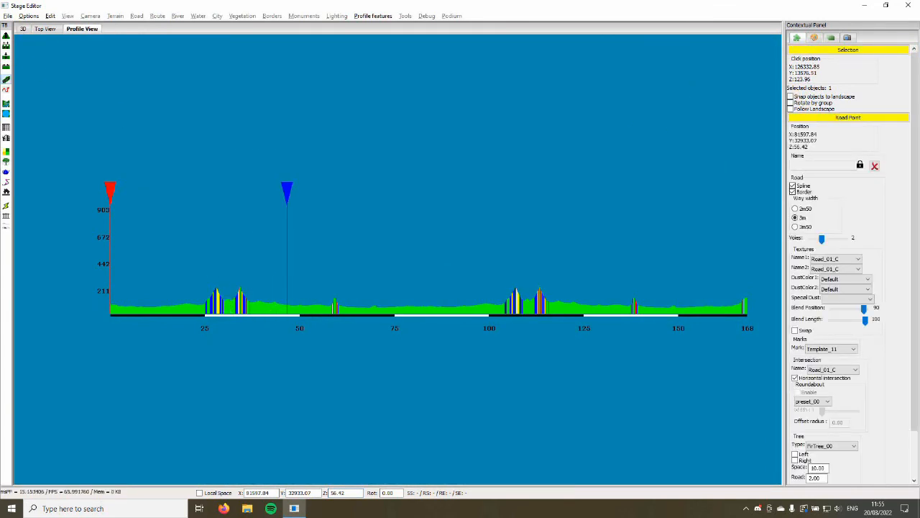
Select the road point at the second climb's summit, near km 34, on the profile and show it in 3D
{"action": "left_click", "coordinate": [23, 29]}
{"action": "left_click", "coordinate": [373, 424]}
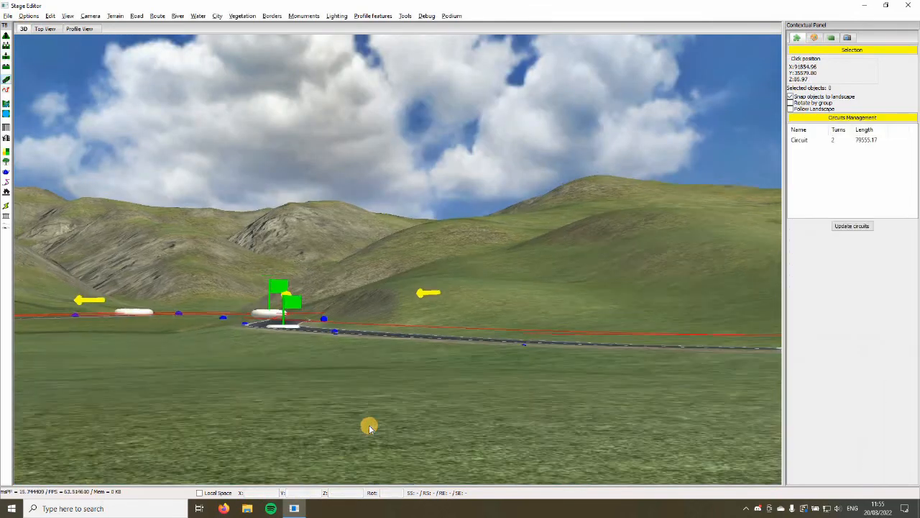
{"action": "right_click_drag", "start_coordinate": [369, 427], "coordinate": [245, 416]}
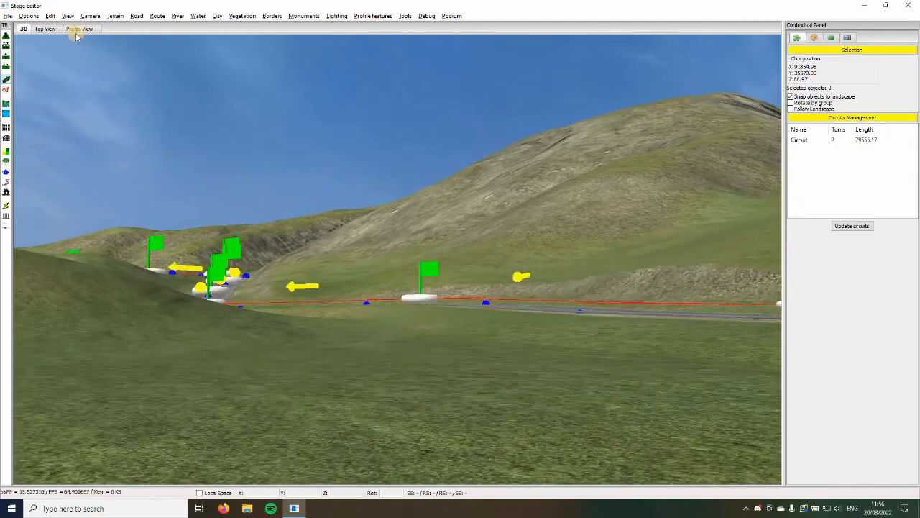
{"action": "left_click", "coordinate": [77, 30]}
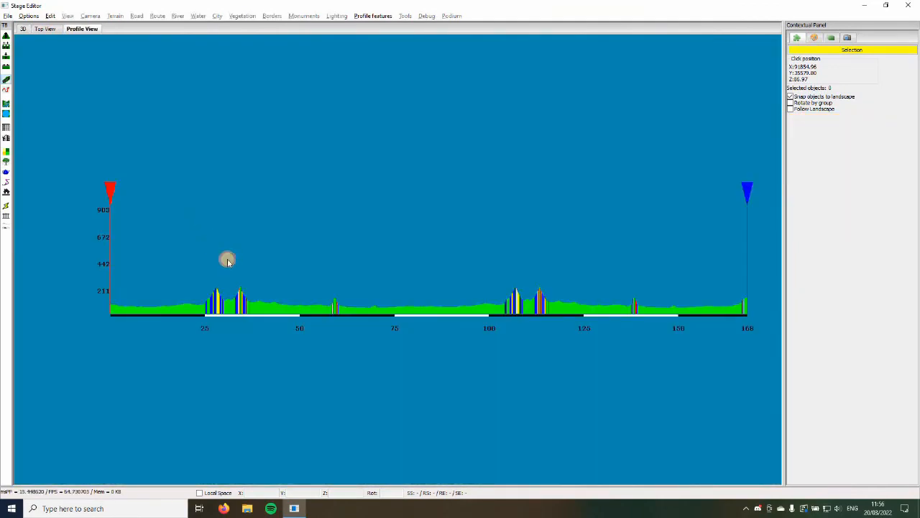
{"action": "left_click_drag", "start_coordinate": [227, 262], "coordinate": [241, 262]}
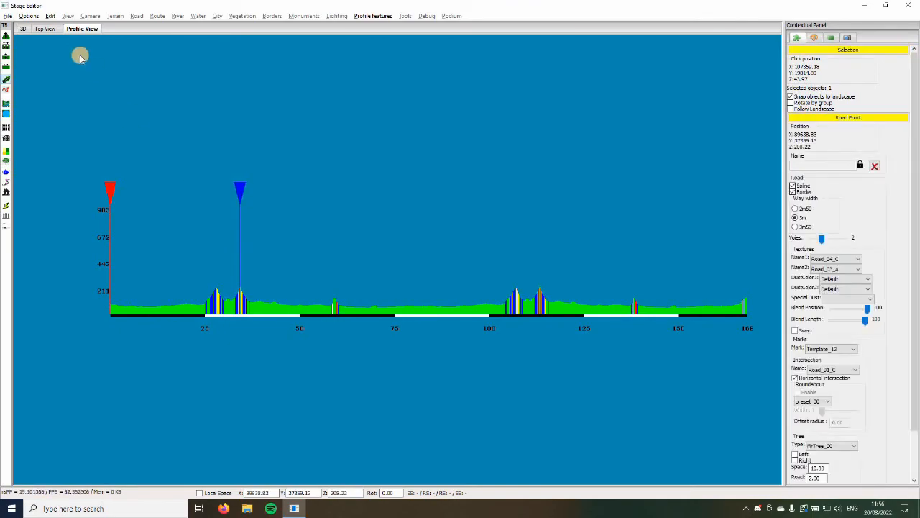
{"action": "left_click", "coordinate": [23, 29]}
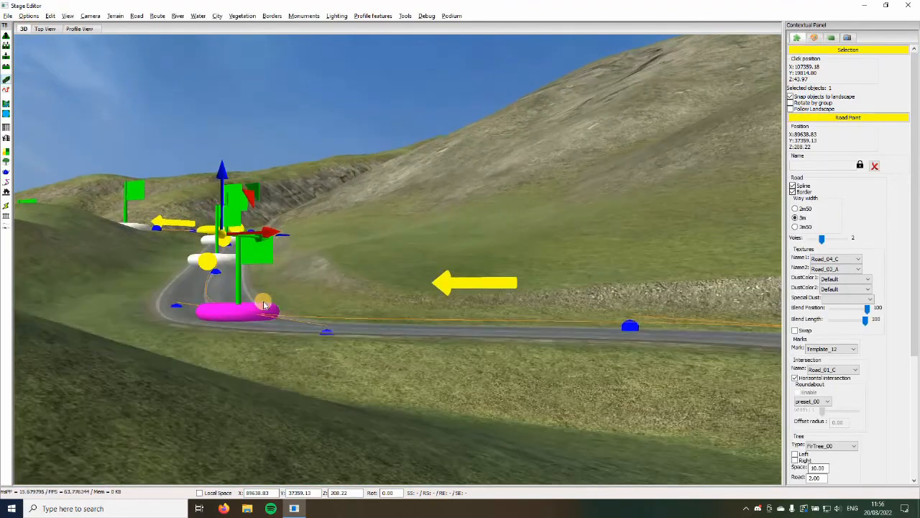
Move the road point near the foot of the second climb to about X 90793, Y 36348, Z 106.5 and check the profile
{"action": "left_click", "coordinate": [234, 298]}
{"action": "scroll", "coordinate": [239, 296], "scroll_direction": "down", "scroll_amount": 5}
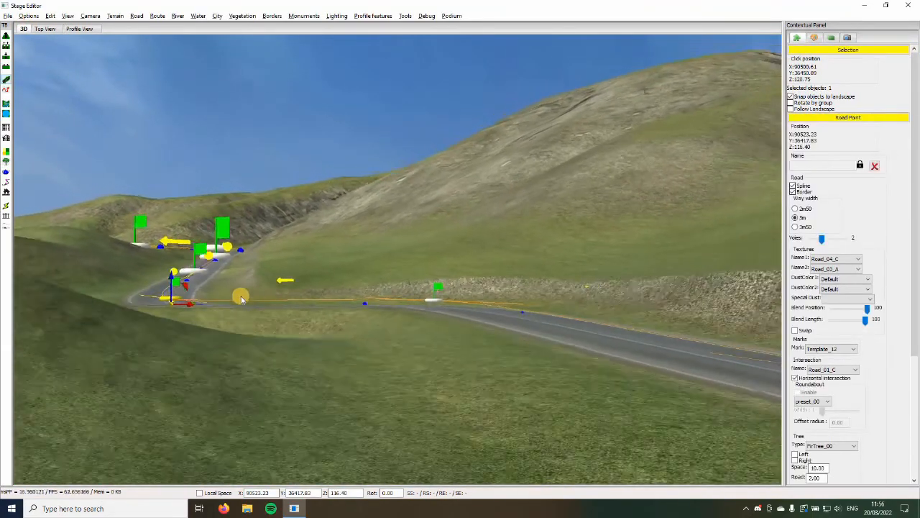
{"action": "left_click", "coordinate": [333, 307]}
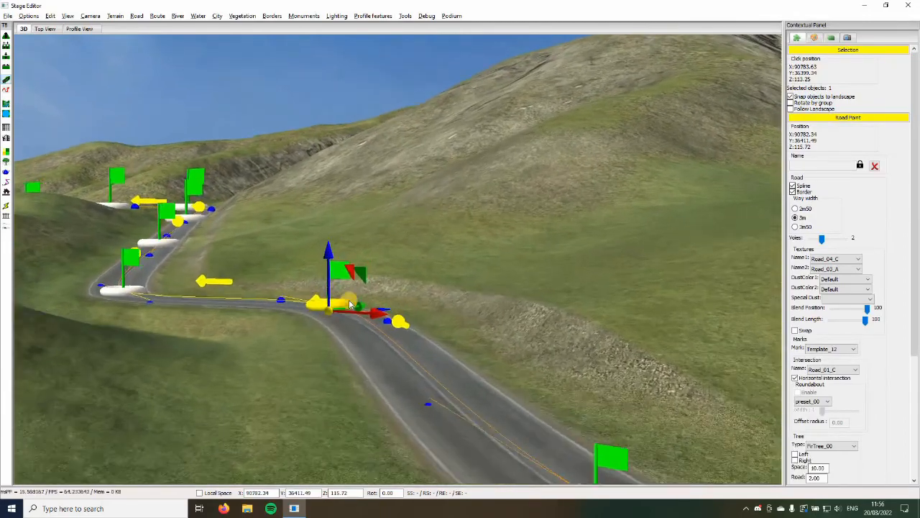
{"action": "scroll", "coordinate": [503, 353], "scroll_direction": "down", "scroll_amount": 4}
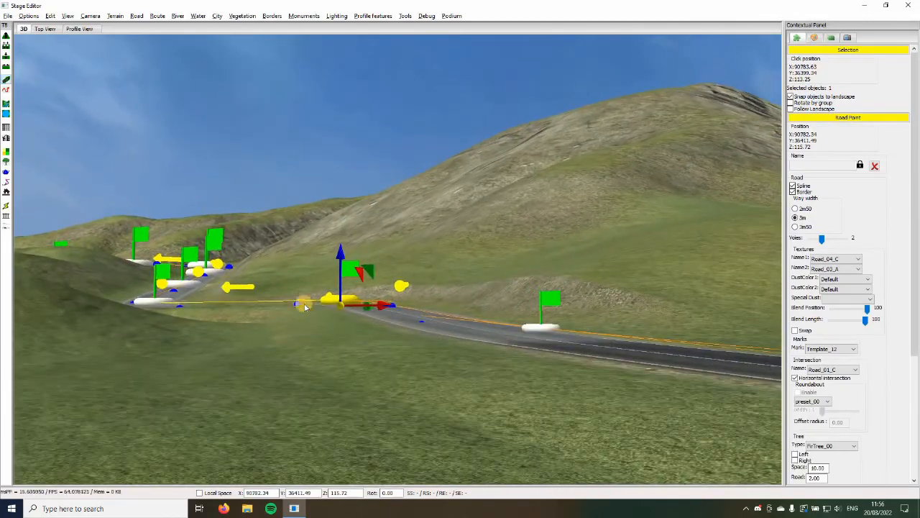
{"action": "scroll", "coordinate": [237, 305], "scroll_direction": "up", "scroll_amount": 3}
{"action": "middle_click_drag", "start_coordinate": [171, 306], "coordinate": [416, 330]}
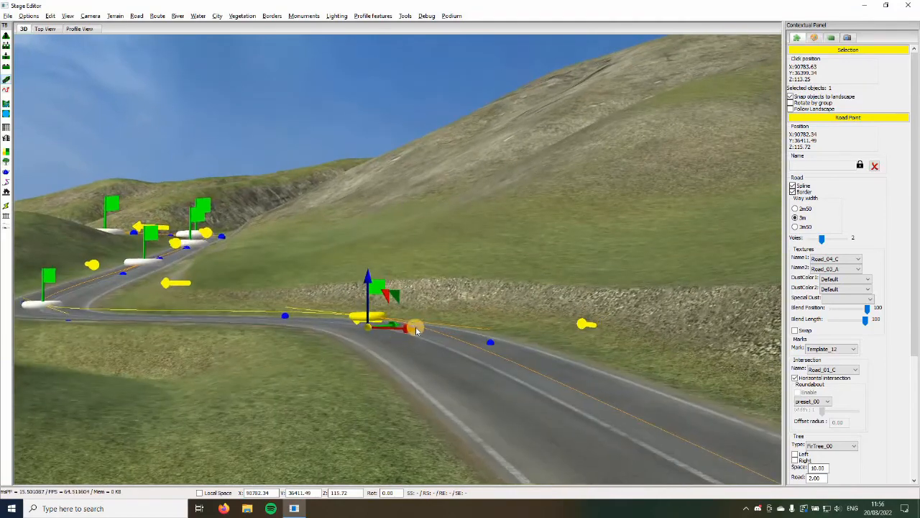
{"action": "left_click_drag", "start_coordinate": [409, 337], "coordinate": [379, 363]}
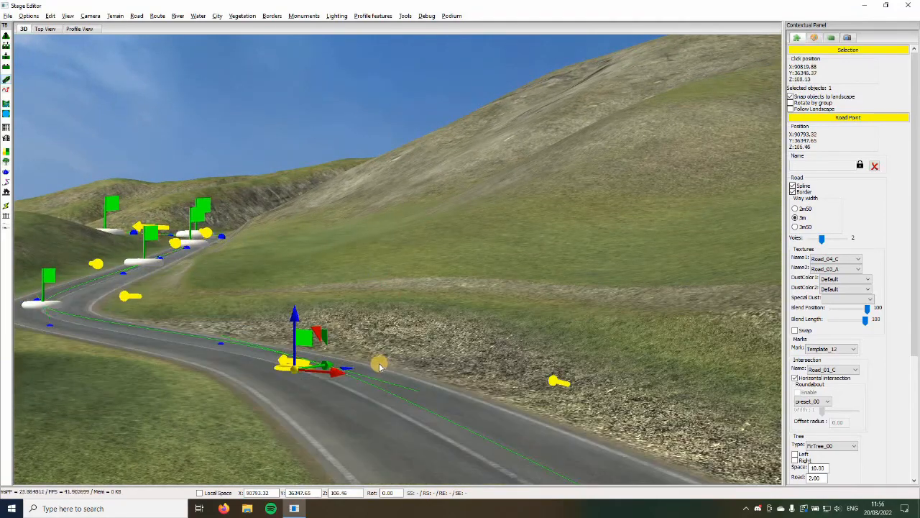
{"action": "scroll", "coordinate": [379, 362], "scroll_direction": "down", "scroll_amount": 2}
{"action": "scroll", "coordinate": [379, 363], "scroll_direction": "down", "scroll_amount": 3}
{"action": "key", "text": "plus"}
{"action": "key", "text": "plus"}
{"action": "scroll", "coordinate": [220, 284], "scroll_direction": "up", "scroll_amount": 4}
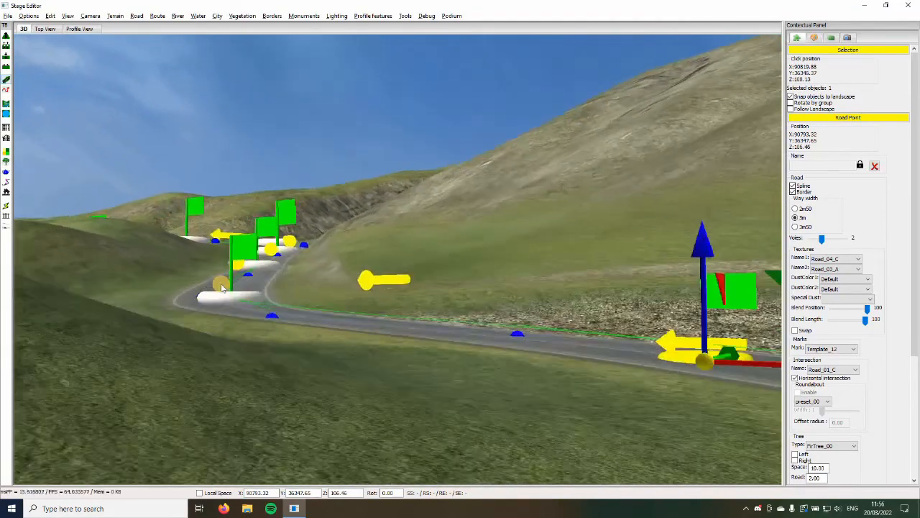
{"action": "left_click", "coordinate": [81, 29]}
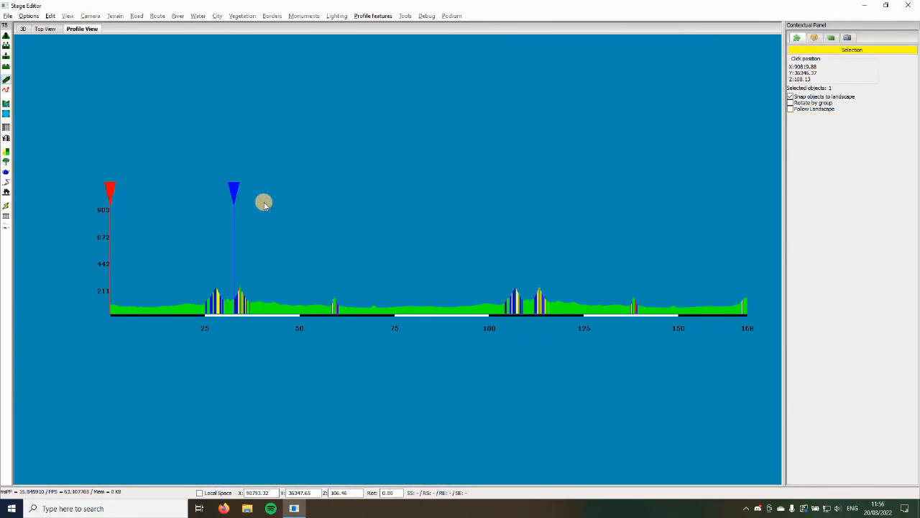
Lower the road point at the second climb's summit to about Z 201.9 and check the profile
{"action": "left_click", "coordinate": [23, 29]}
{"action": "middle_click_drag", "start_coordinate": [340, 270], "coordinate": [387, 292]}
{"action": "left_click_drag", "start_coordinate": [386, 292], "coordinate": [483, 288]}
{"action": "left_click", "coordinate": [434, 254]}
{"action": "right_click_drag", "start_coordinate": [478, 290], "coordinate": [419, 294]}
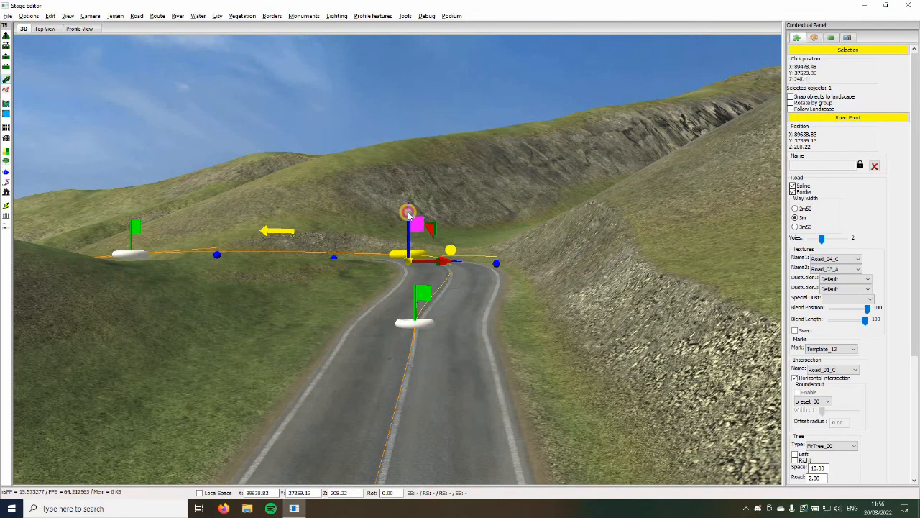
{"action": "left_click_drag", "start_coordinate": [408, 214], "coordinate": [409, 219]}
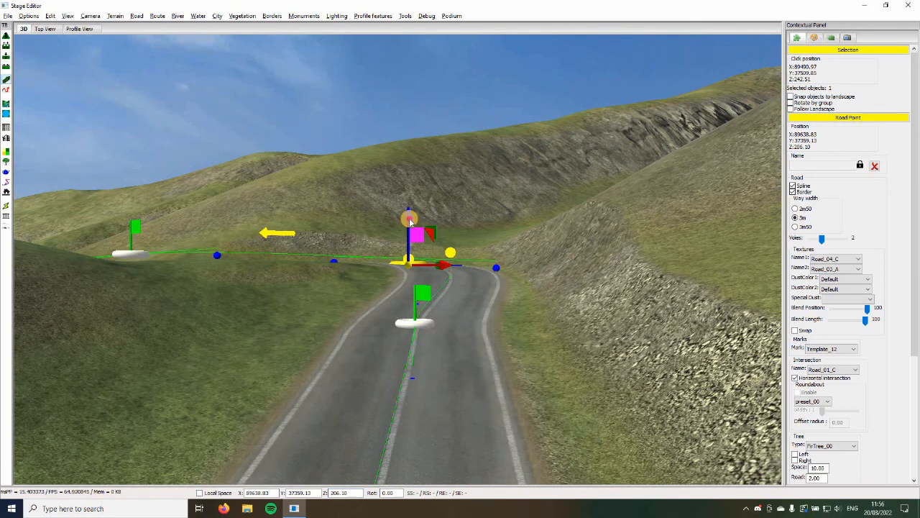
{"action": "left_click_drag", "start_coordinate": [410, 222], "coordinate": [408, 230]}
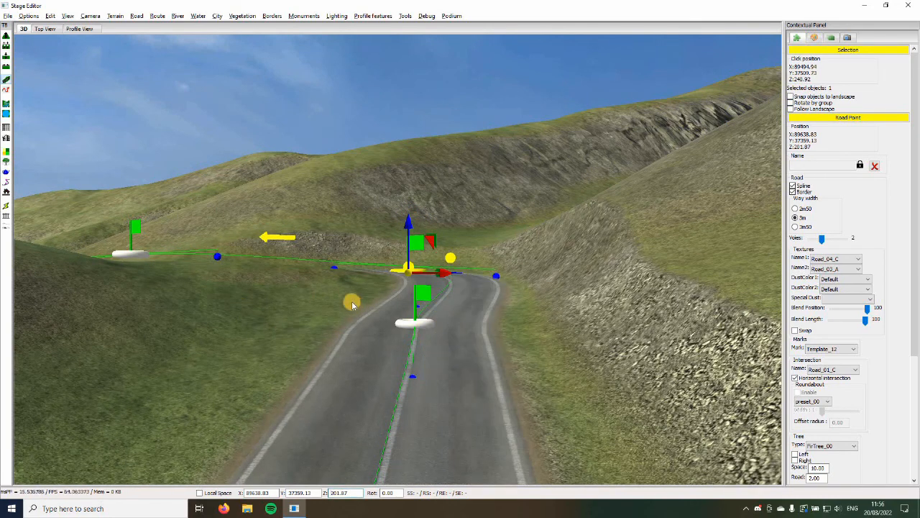
{"action": "scroll", "coordinate": [351, 305], "scroll_direction": "up", "scroll_amount": 3}
{"action": "left_click", "coordinate": [84, 29]}
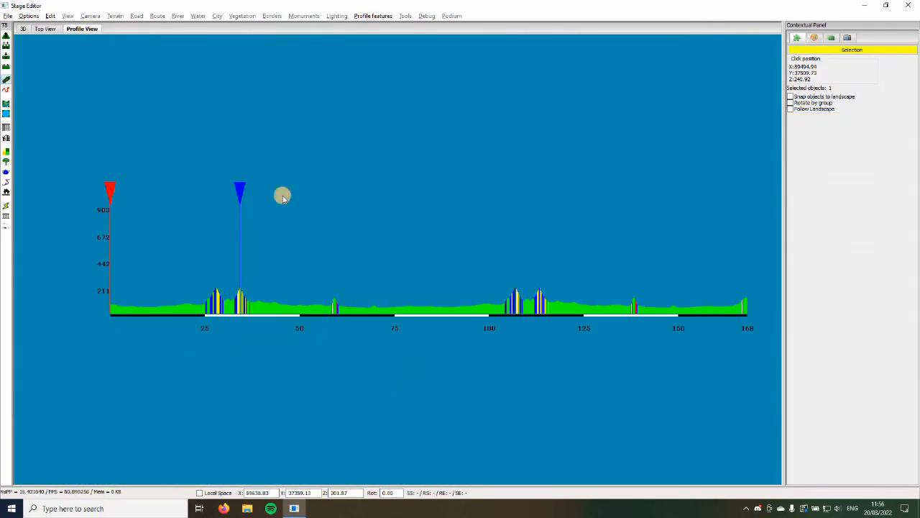
{"action": "left_click", "coordinate": [304, 240]}
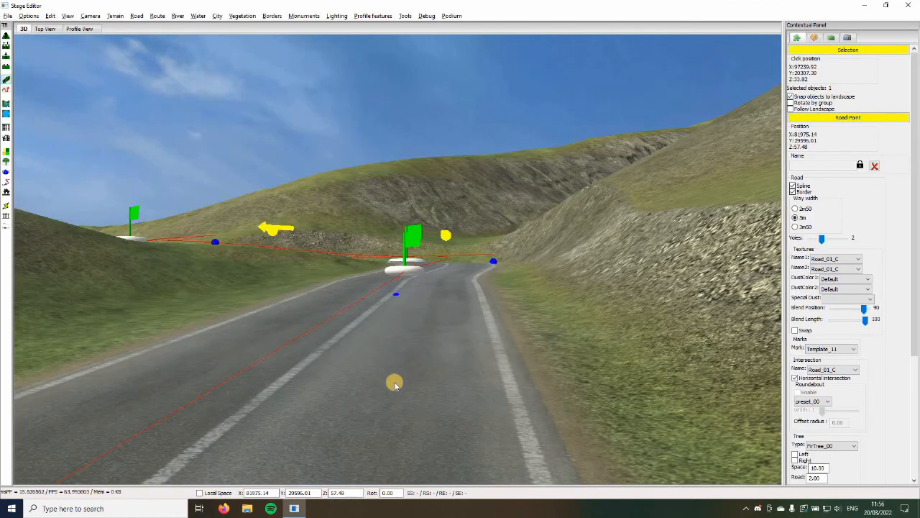
Raise the road point at the upper bend near X 89317, Y 37108 slightly
{"action": "middle_click_drag", "start_coordinate": [395, 385], "coordinate": [670, 185]}
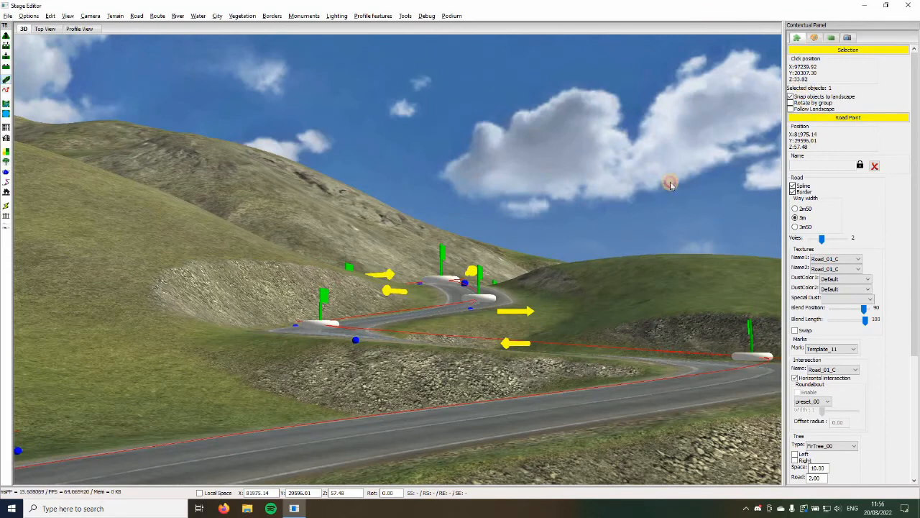
{"action": "left_click", "coordinate": [492, 298]}
{"action": "middle_click_drag", "start_coordinate": [487, 274], "coordinate": [482, 259]}
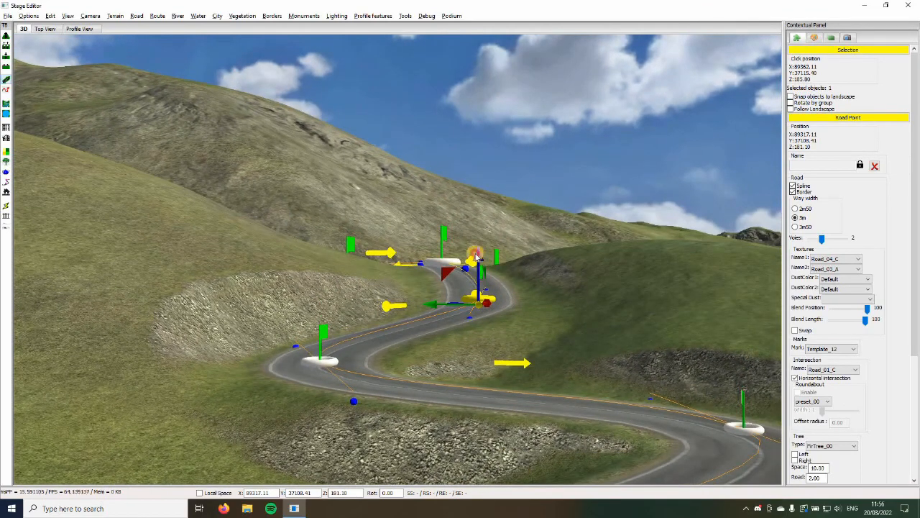
{"action": "left_click_drag", "start_coordinate": [474, 256], "coordinate": [476, 243]}
{"action": "left_click", "coordinate": [316, 367]}
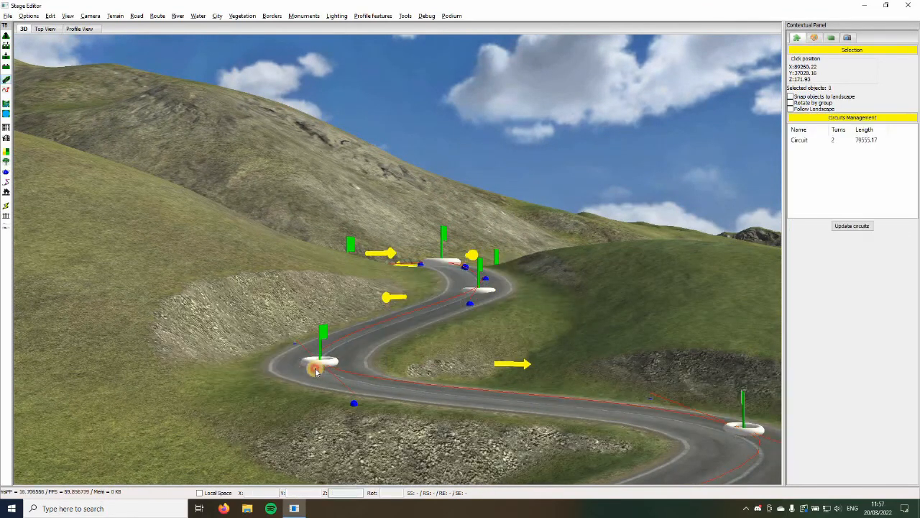
Adjust the road point at the next bend, near X 89068, Y 37152, to about Z 166.8 and check the profile
{"action": "left_click", "coordinate": [321, 329]}
{"action": "mouse_move", "coordinate": [319, 329]}
{"action": "middle_mouse_down"}
{"action": "mouse_move", "coordinate": [355, 396]}
{"action": "mouse_move", "coordinate": [365, 391]}
{"action": "mouse_move", "coordinate": [177, 79]}
{"action": "middle_mouse_up"}
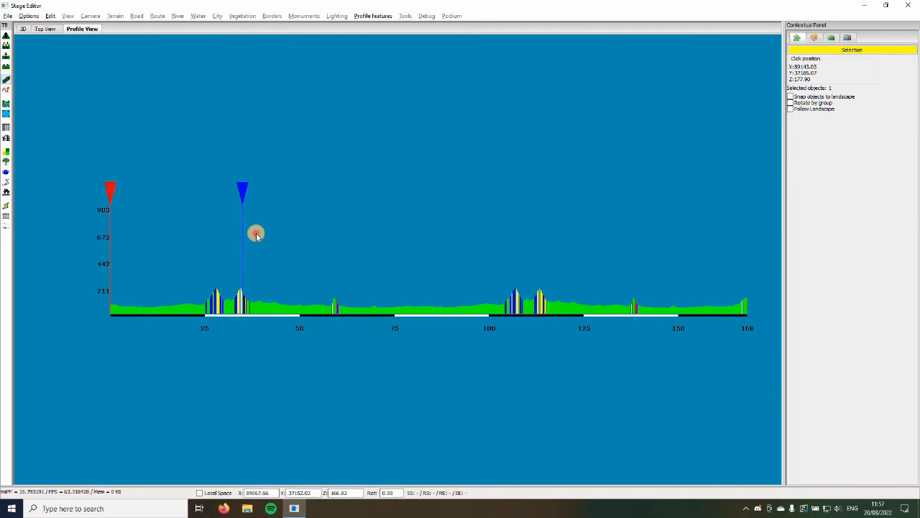
{"action": "left_click", "coordinate": [256, 234]}
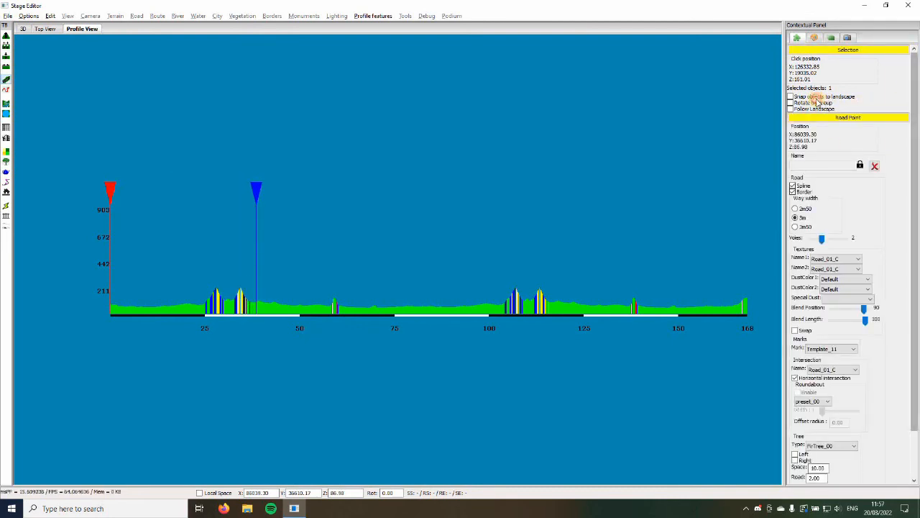
{"action": "left_click", "coordinate": [23, 30]}
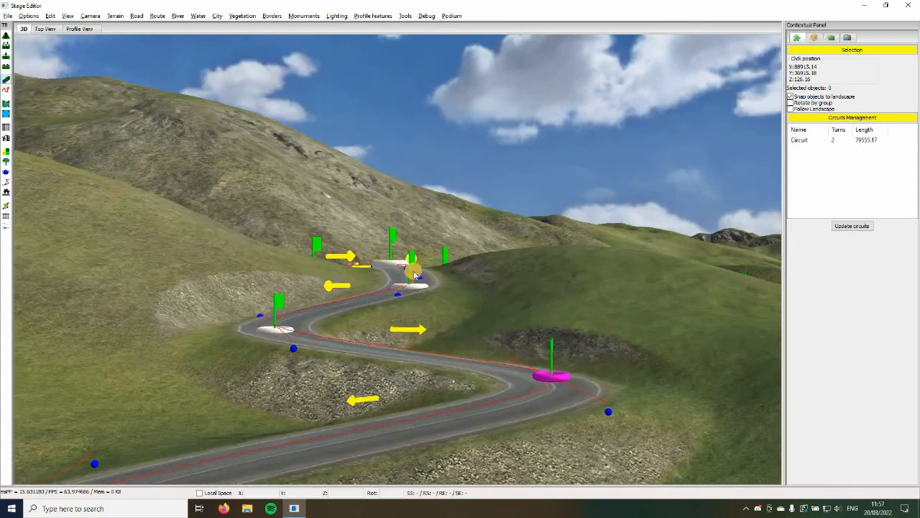
Lower the road point near X 88690, Y 37103 on the second climb's descent to about Z 121.4 and check the profile
{"action": "scroll", "coordinate": [415, 271], "scroll_direction": "up", "scroll_amount": 5}
{"action": "middle_click_drag", "start_coordinate": [416, 264], "coordinate": [349, 313]}
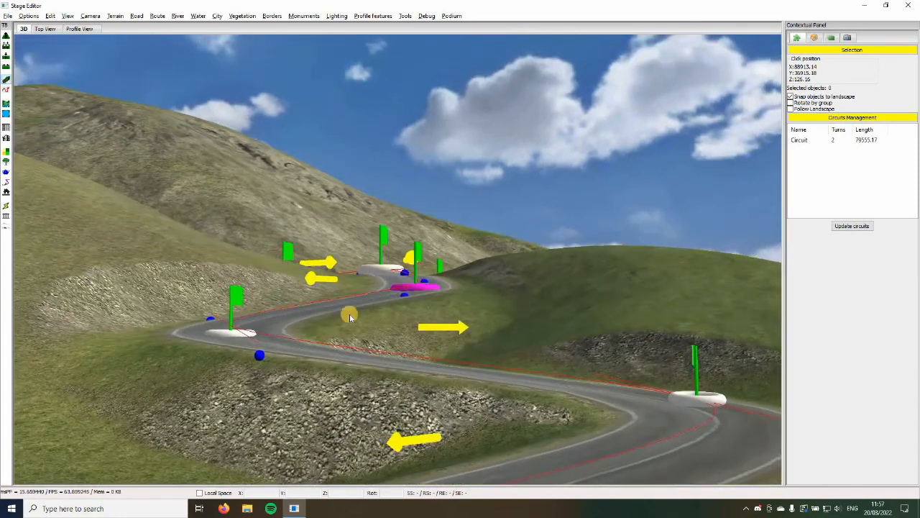
{"action": "scroll", "coordinate": [401, 370], "scroll_direction": "down", "scroll_amount": 5}
{"action": "right_click_drag", "start_coordinate": [402, 367], "coordinate": [608, 294]}
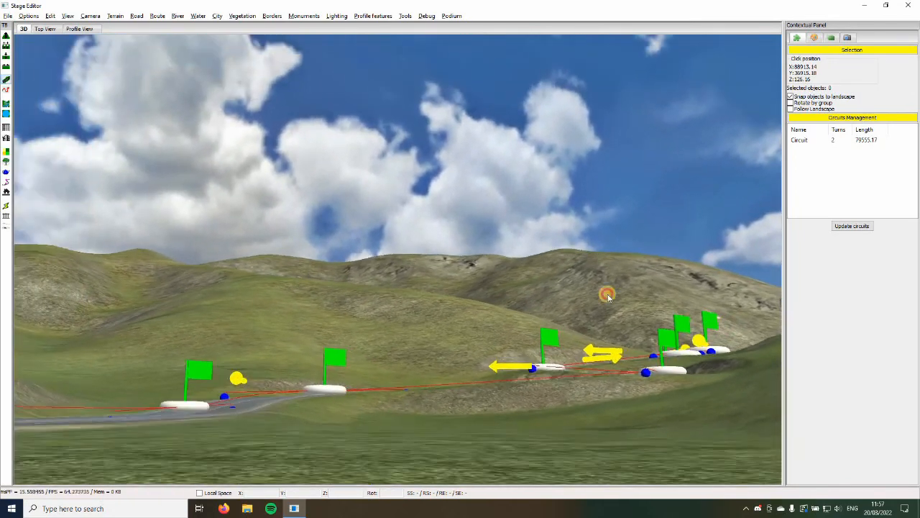
{"action": "left_click", "coordinate": [326, 389]}
{"action": "right_click_drag", "start_coordinate": [578, 253], "coordinate": [642, 393]}
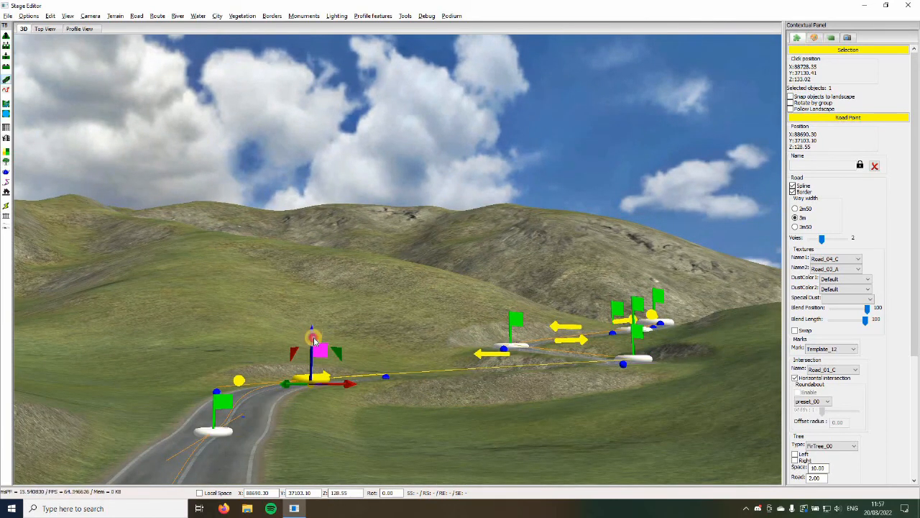
{"action": "left_click", "coordinate": [302, 386]}
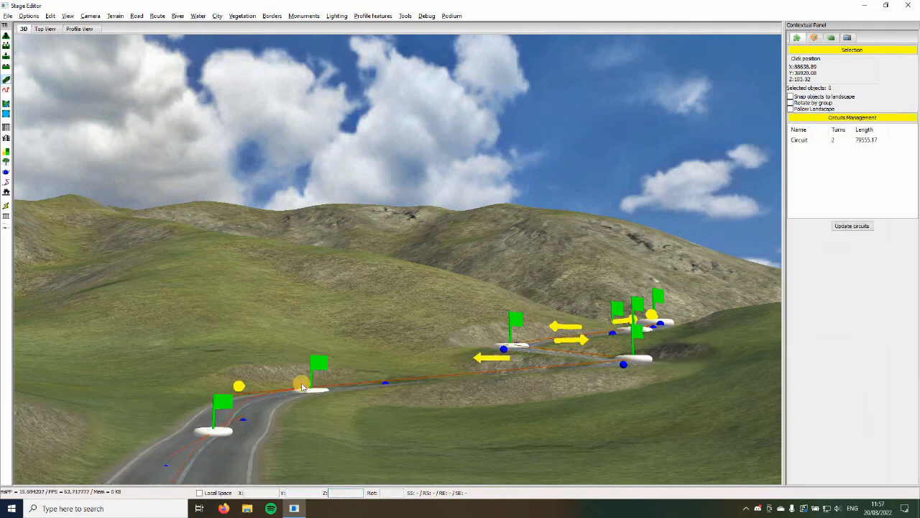
{"action": "right_click_drag", "start_coordinate": [293, 375], "coordinate": [319, 366]}
{"action": "left_click", "coordinate": [318, 360]}
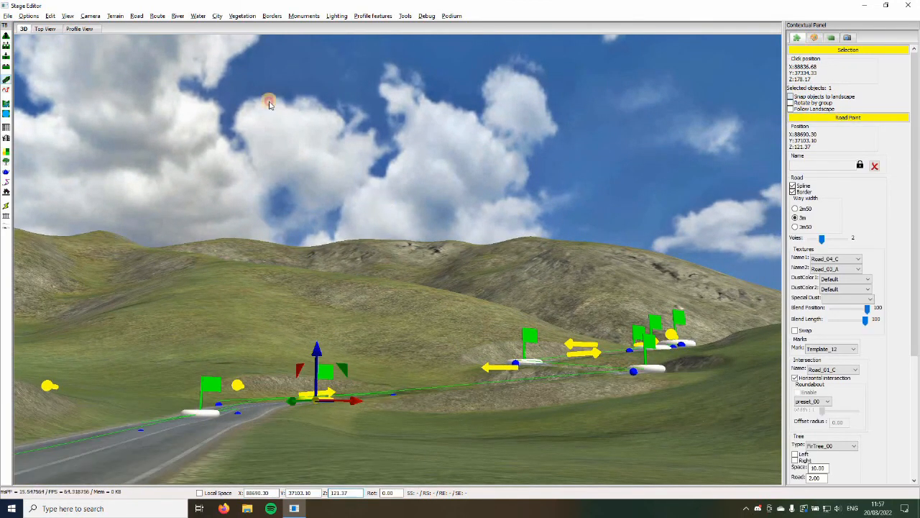
{"action": "left_click", "coordinate": [80, 30]}
{"action": "left_click", "coordinate": [292, 220]}
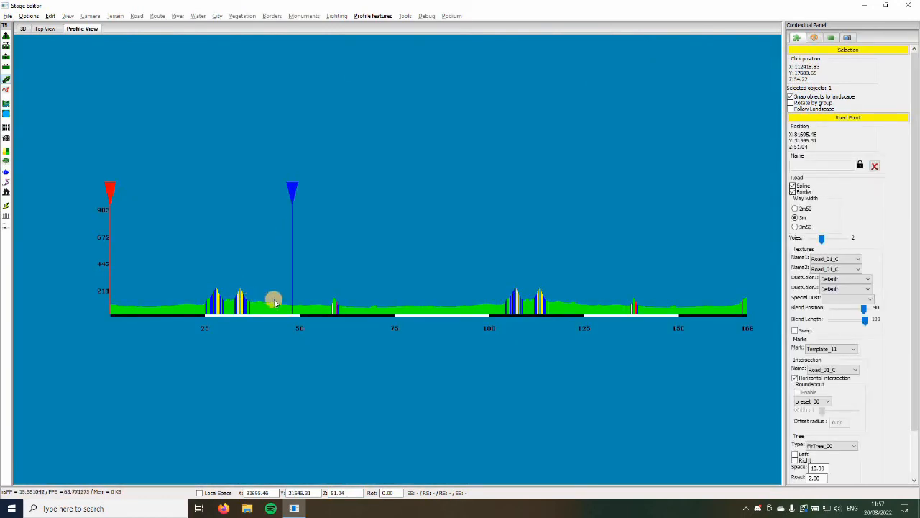
Lower the road point just above the junction at the descent's foot to about Z 84.2 and check the profile
{"action": "left_click", "coordinate": [23, 29]}
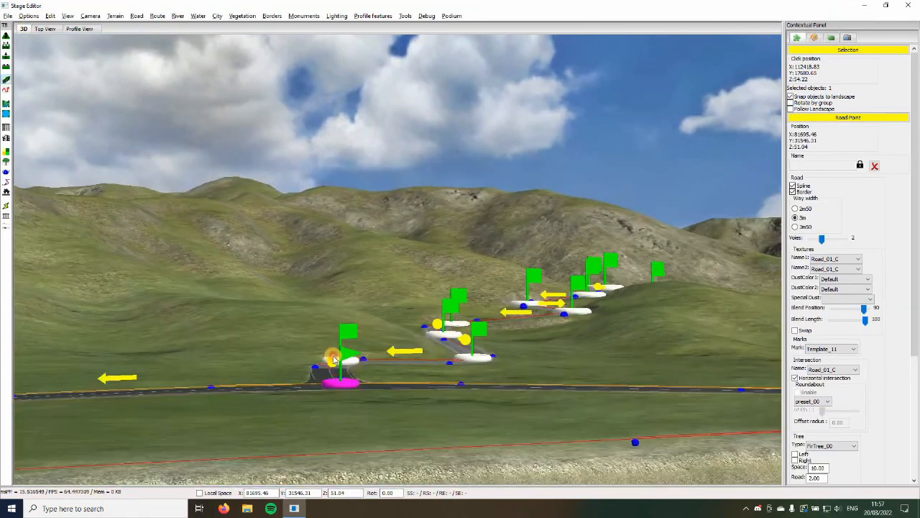
{"action": "left_click", "coordinate": [352, 365]}
{"action": "middle_click_drag", "start_coordinate": [294, 380], "coordinate": [230, 355]}
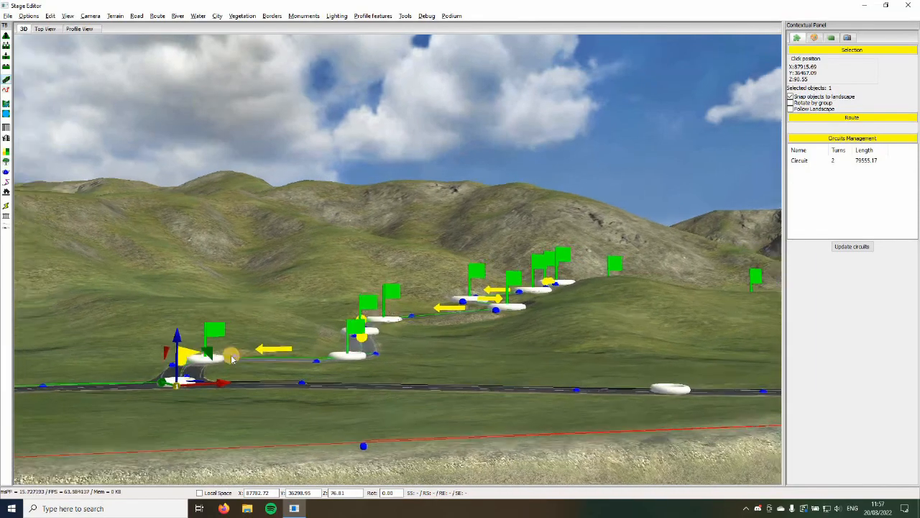
{"action": "left_click", "coordinate": [236, 353]}
{"action": "middle_click_drag", "start_coordinate": [305, 408], "coordinate": [525, 293]}
{"action": "scroll", "coordinate": [347, 363], "scroll_direction": "up", "scroll_amount": 5}
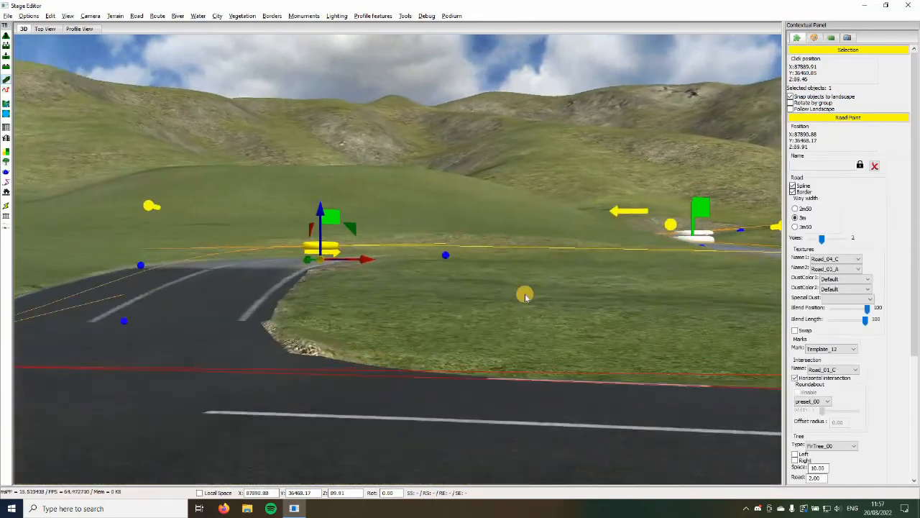
{"action": "scroll", "coordinate": [460, 268], "scroll_direction": "down", "scroll_amount": 3}
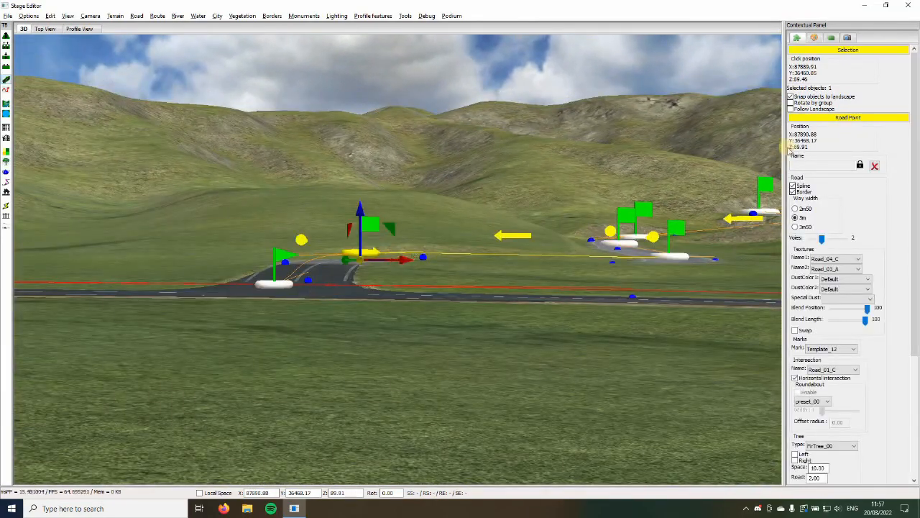
{"action": "scroll", "coordinate": [805, 97], "scroll_direction": "up", "scroll_amount": 3}
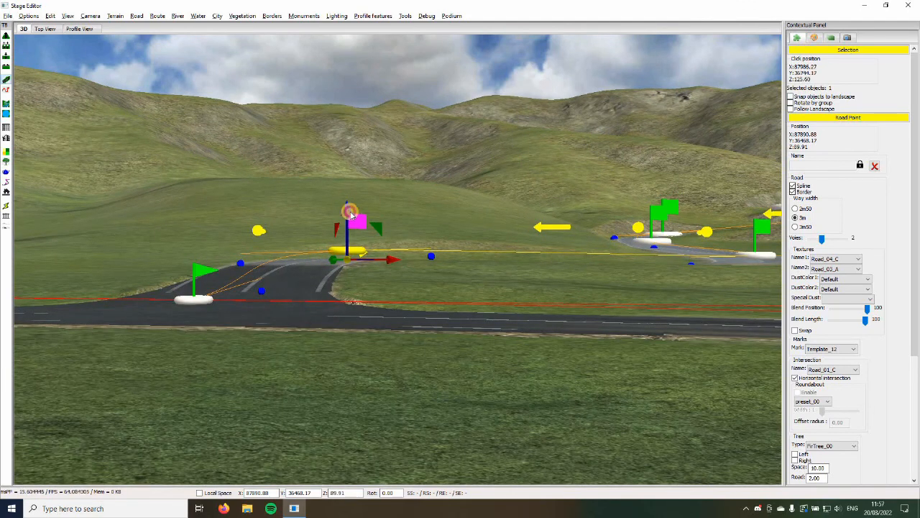
{"action": "left_click_drag", "start_coordinate": [351, 215], "coordinate": [360, 248]}
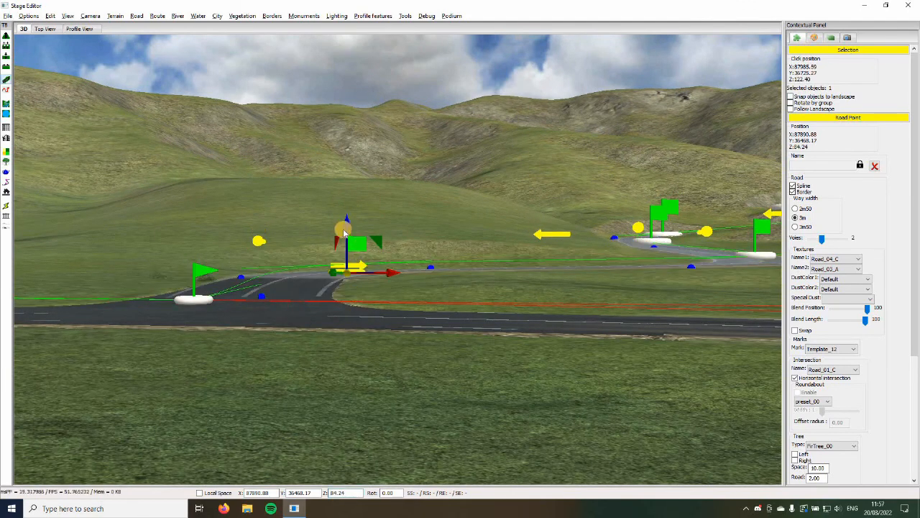
{"action": "left_click", "coordinate": [341, 354]}
{"action": "middle_click_drag", "start_coordinate": [343, 356], "coordinate": [347, 304]}
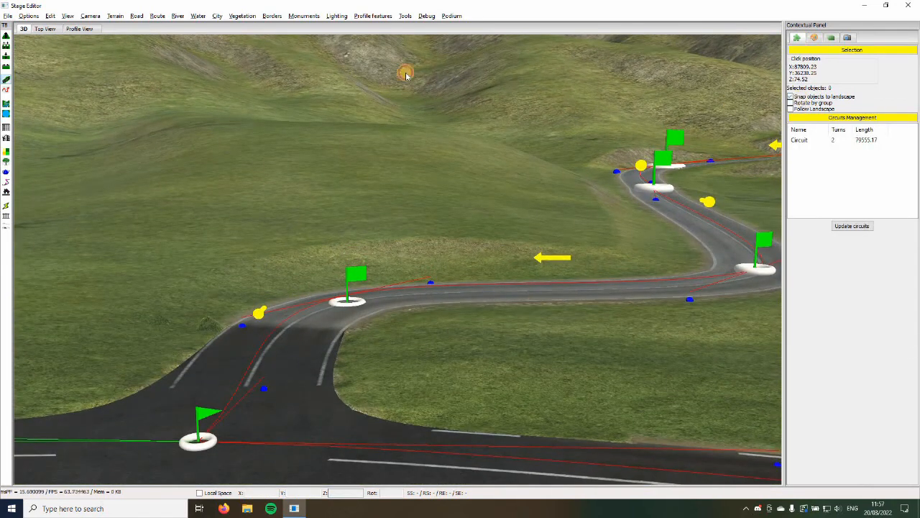
{"action": "left_click", "coordinate": [85, 29]}
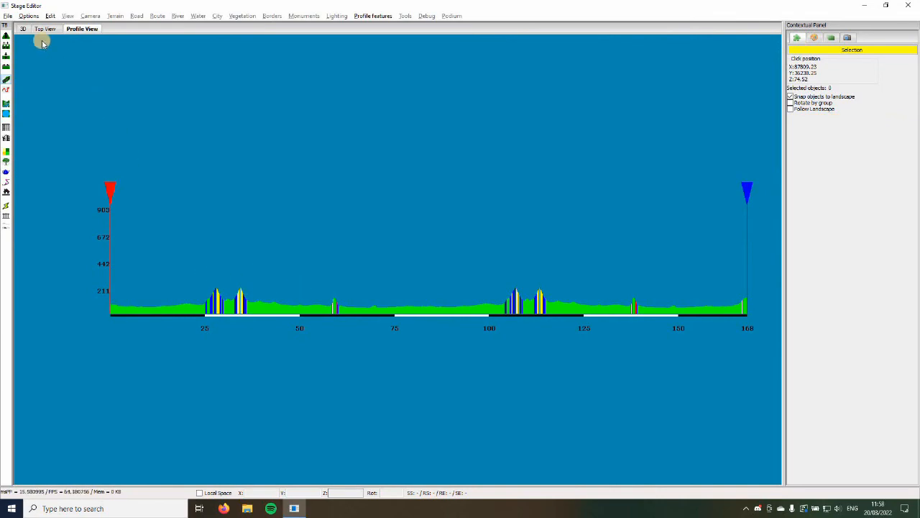
{"action": "left_click", "coordinate": [24, 30]}
{"action": "scroll", "coordinate": [294, 317], "scroll_direction": "up", "scroll_amount": 5}
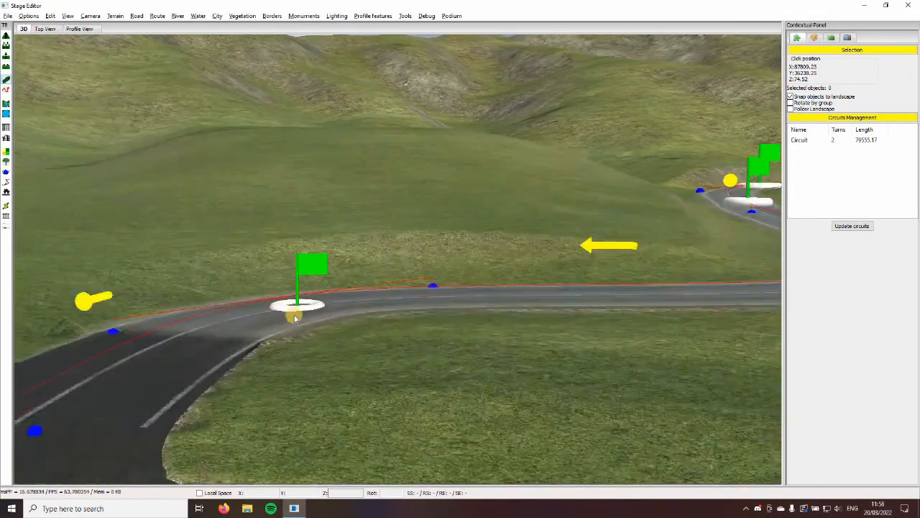
{"action": "middle_click_drag", "start_coordinate": [294, 316], "coordinate": [314, 326]}
{"action": "scroll", "coordinate": [313, 329], "scroll_direction": "down", "scroll_amount": 10}
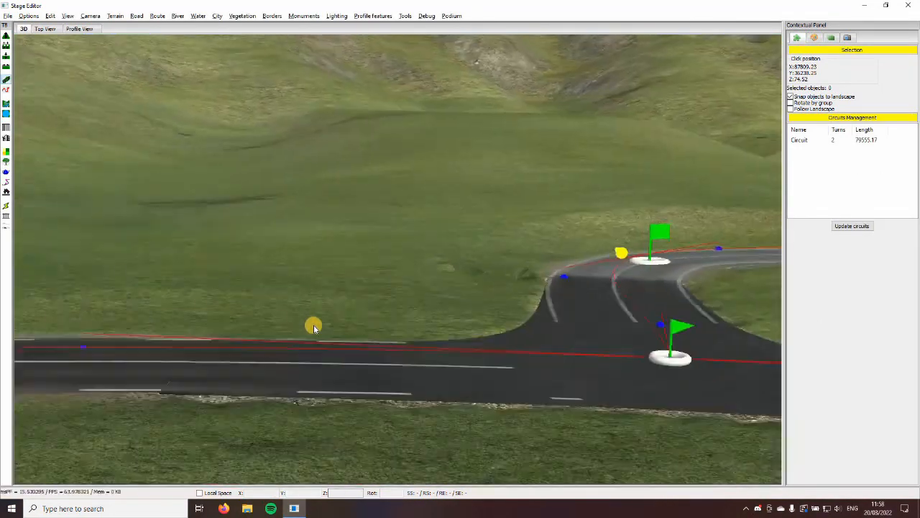
{"action": "scroll", "coordinate": [314, 329], "scroll_direction": "down", "scroll_amount": 5}
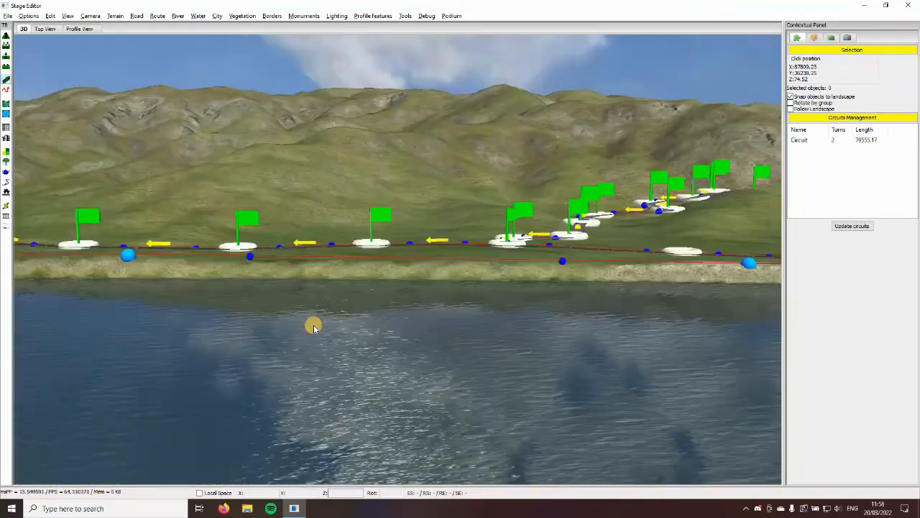
{"action": "middle_click_drag", "start_coordinate": [312, 322], "coordinate": [93, 86]}
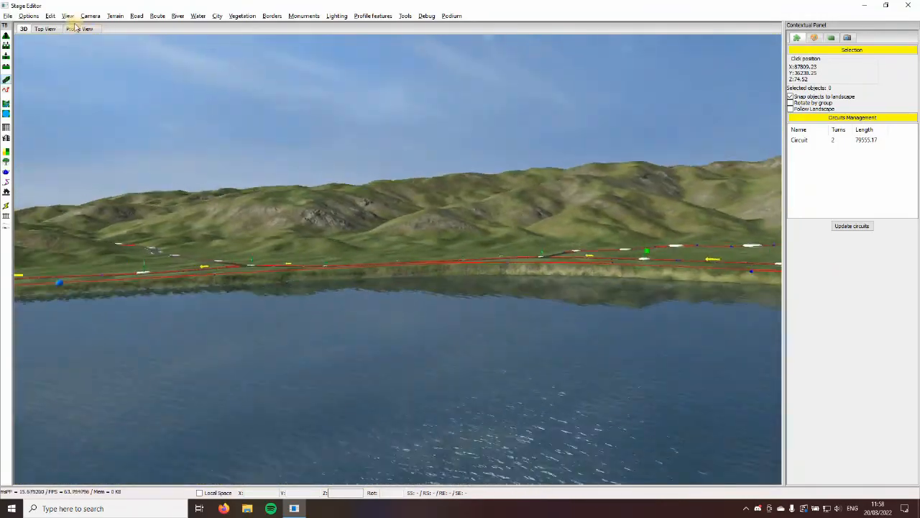
Select the road point at the small climb near km 59 on the profile and inspect it in 3D
{"action": "left_click", "coordinate": [73, 27]}
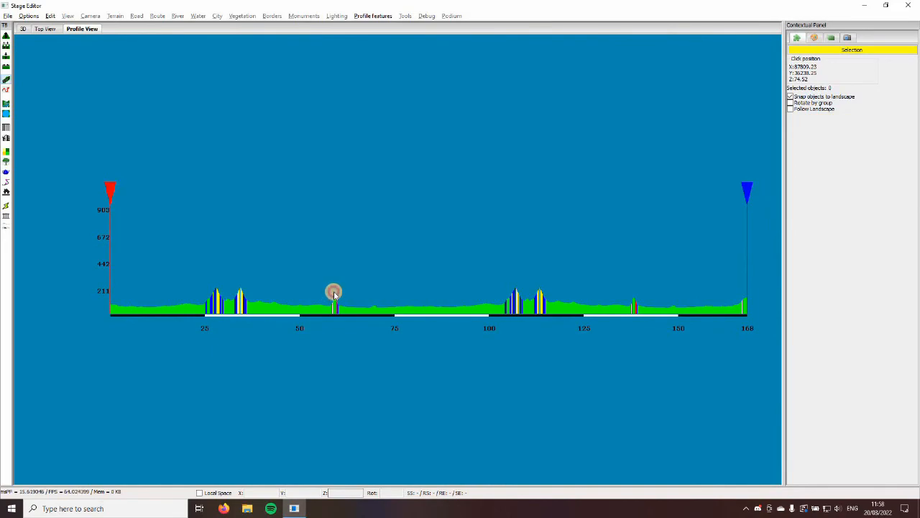
{"action": "left_click", "coordinate": [333, 293]}
{"action": "left_click", "coordinate": [24, 29]}
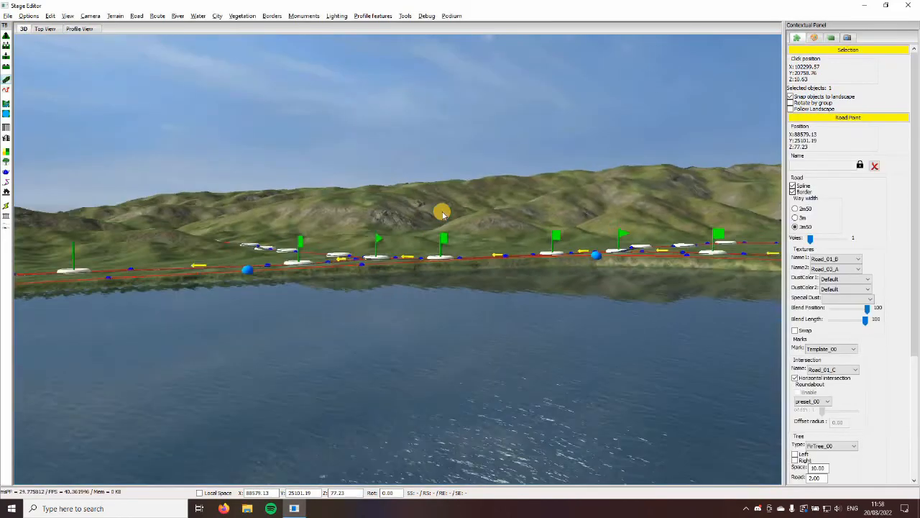
{"action": "middle_click_drag", "start_coordinate": [441, 212], "coordinate": [577, 255]}
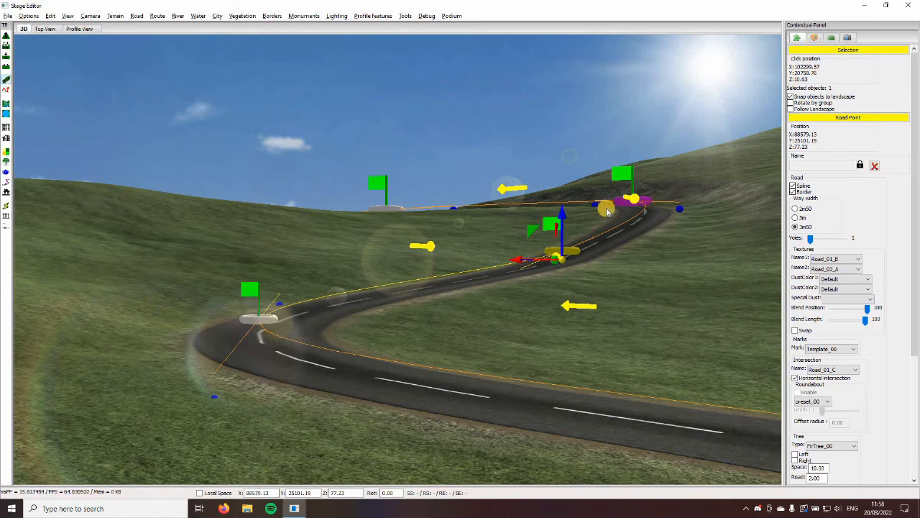
{"action": "middle_click_drag", "start_coordinate": [606, 210], "coordinate": [378, 115]}
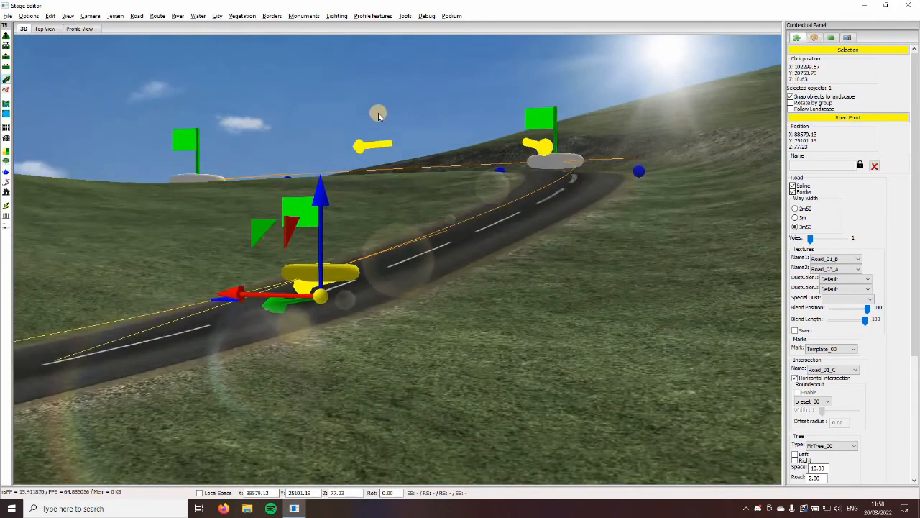
Check the small climb near km 59 on the profile and select its upper bend's road point in 3D
{"action": "left_click", "coordinate": [81, 29]}
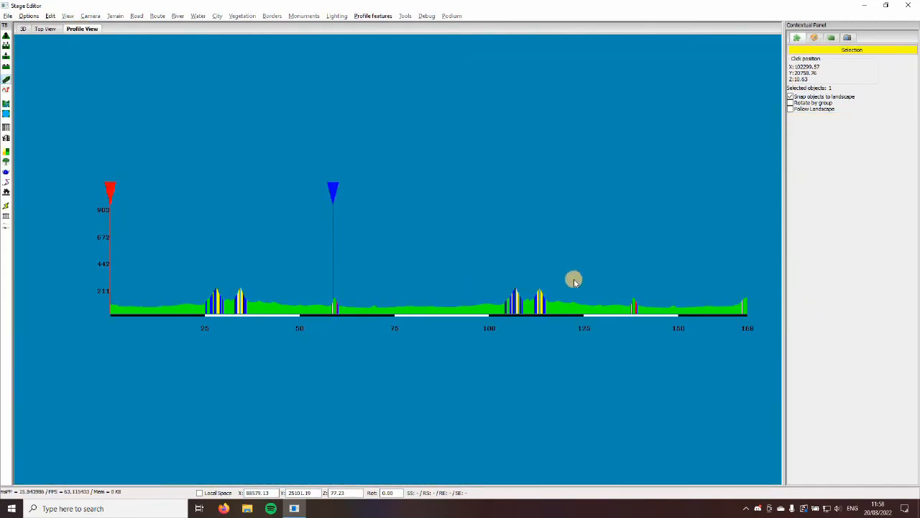
{"action": "left_click", "coordinate": [329, 289]}
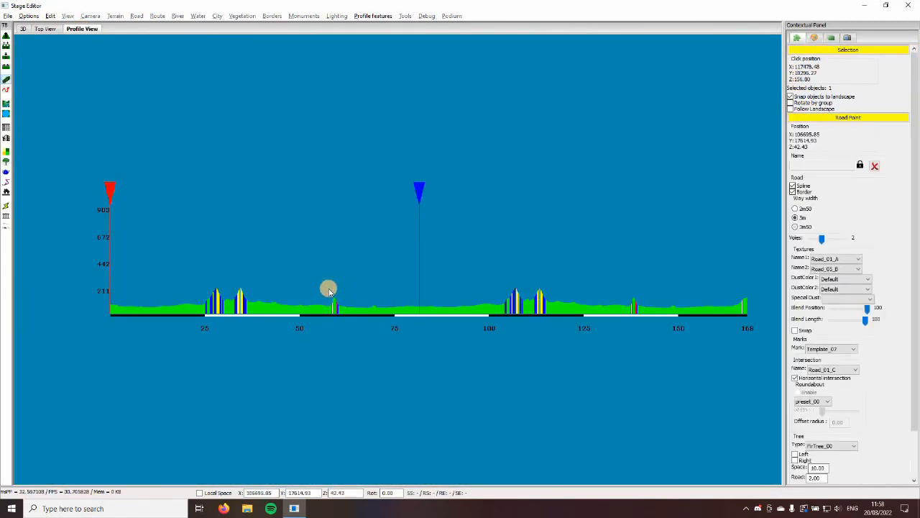
{"action": "left_click", "coordinate": [23, 28]}
{"action": "middle_click_drag", "start_coordinate": [465, 312], "coordinate": [383, 218]}
{"action": "left_click", "coordinate": [335, 188]}
{"action": "middle_click_drag", "start_coordinate": [345, 194], "coordinate": [565, 208]}
{"action": "left_click", "coordinate": [567, 206]}
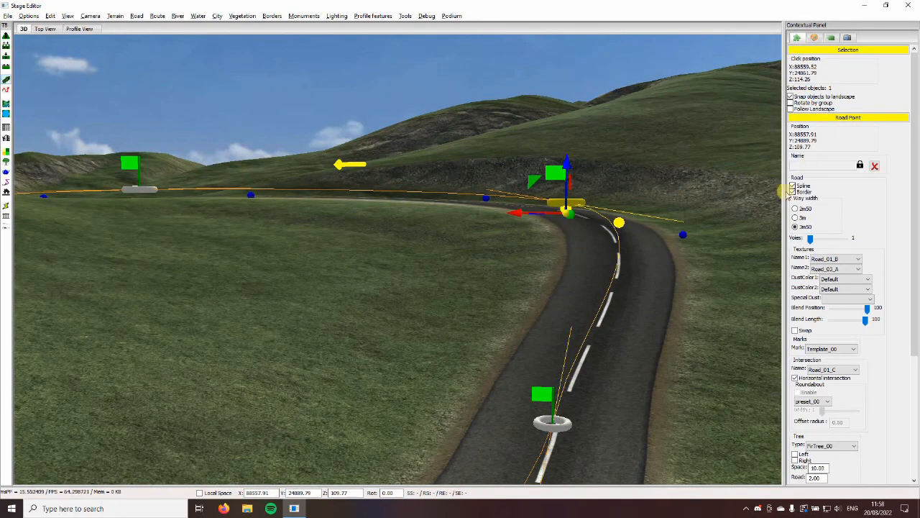
Lower the road point at the small climb's upper bend to about Z 96.4 and check the profile
{"action": "left_click", "coordinate": [553, 315]}
{"action": "middle_click_drag", "start_coordinate": [553, 315], "coordinate": [472, 312]}
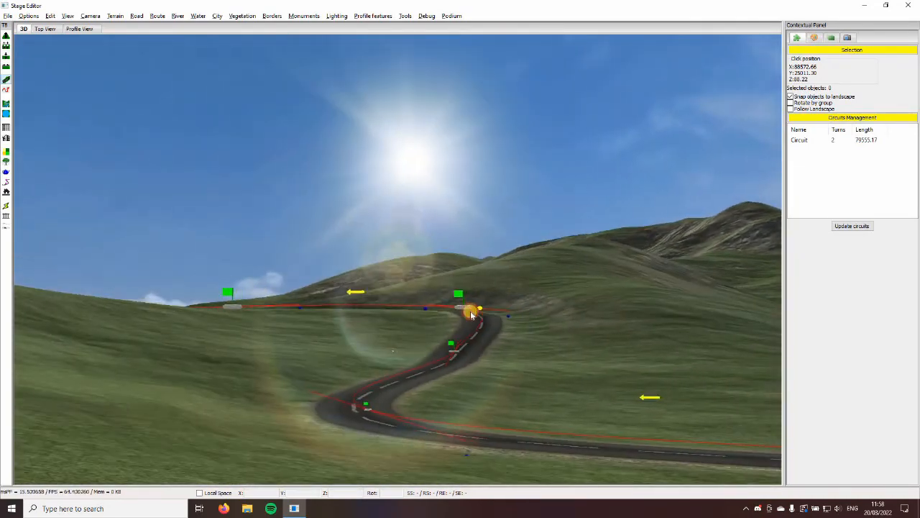
{"action": "left_click", "coordinate": [472, 312]}
{"action": "left_click", "coordinate": [468, 310]}
{"action": "middle_click_drag", "start_coordinate": [517, 334], "coordinate": [484, 216]}
{"action": "scroll", "coordinate": [508, 352], "scroll_direction": "up", "scroll_amount": 3}
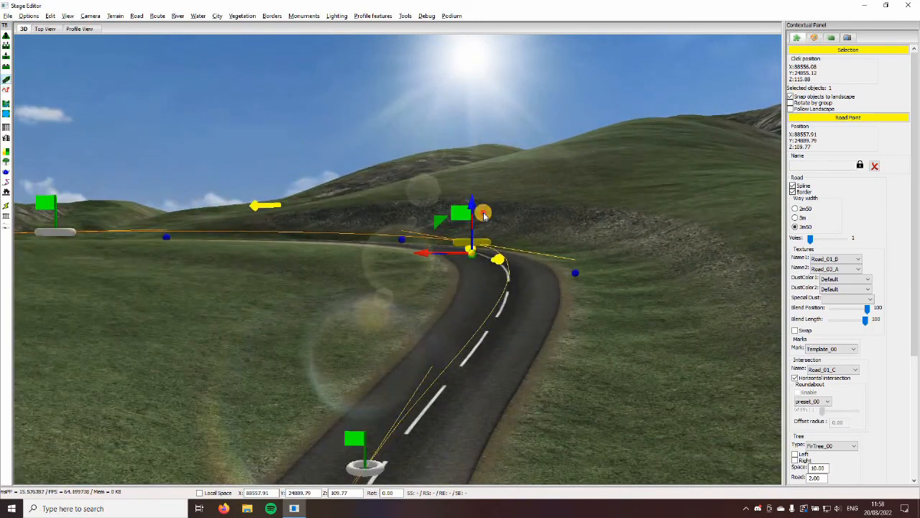
{"action": "left_click_drag", "start_coordinate": [475, 212], "coordinate": [473, 241]}
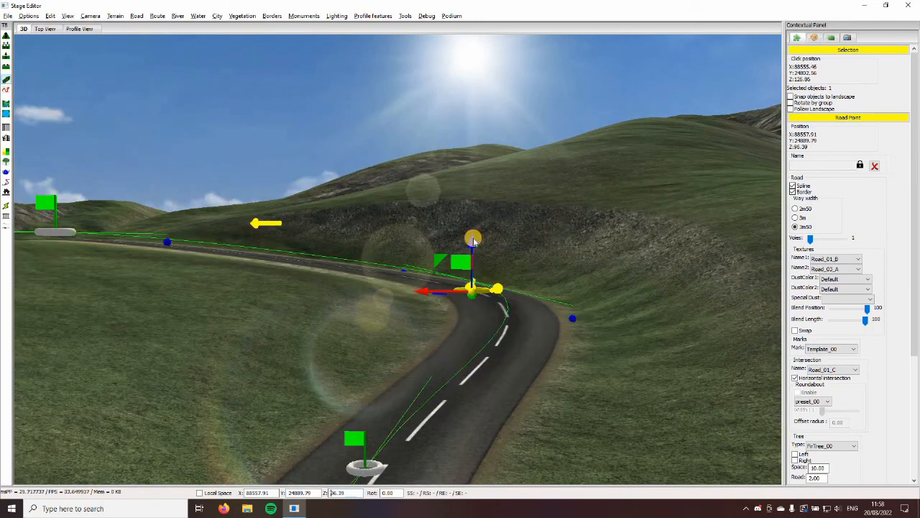
{"action": "left_click", "coordinate": [589, 350]}
{"action": "middle_click_drag", "start_coordinate": [571, 337], "coordinate": [509, 340]}
{"action": "left_click", "coordinate": [80, 30]}
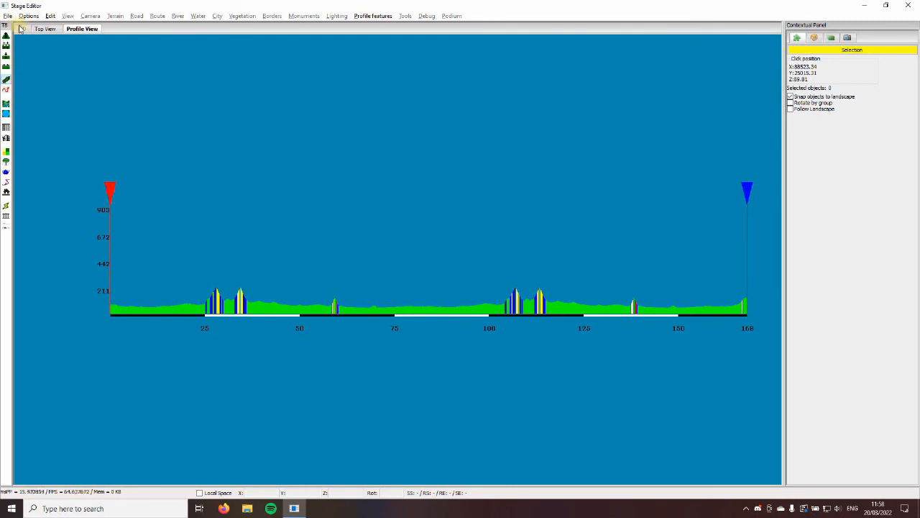
Shift the road point at the small climb's upper bend to about X 89164.6, Y 24687.6 and check the profile
{"action": "left_click", "coordinate": [311, 225]}
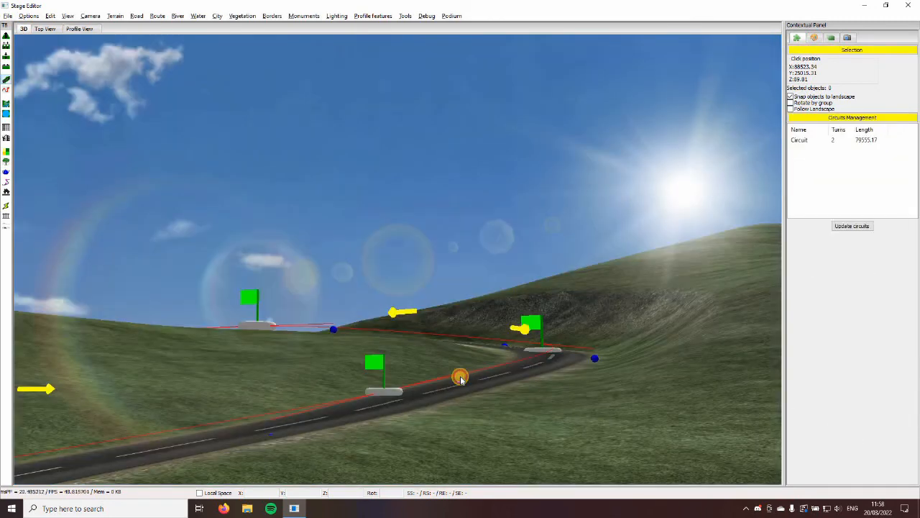
{"action": "middle_click_drag", "start_coordinate": [497, 412], "coordinate": [538, 343]}
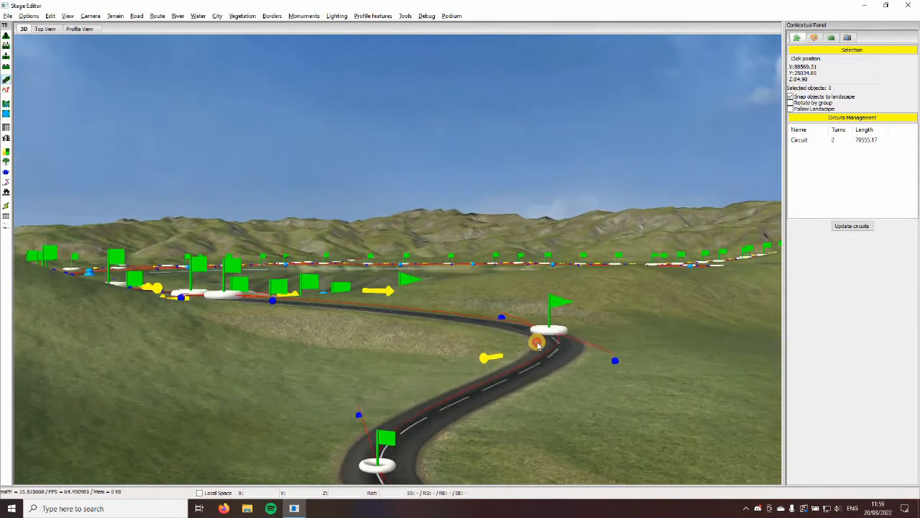
{"action": "left_click", "coordinate": [565, 340]}
{"action": "left_click_drag", "start_coordinate": [522, 341], "coordinate": [518, 340]}
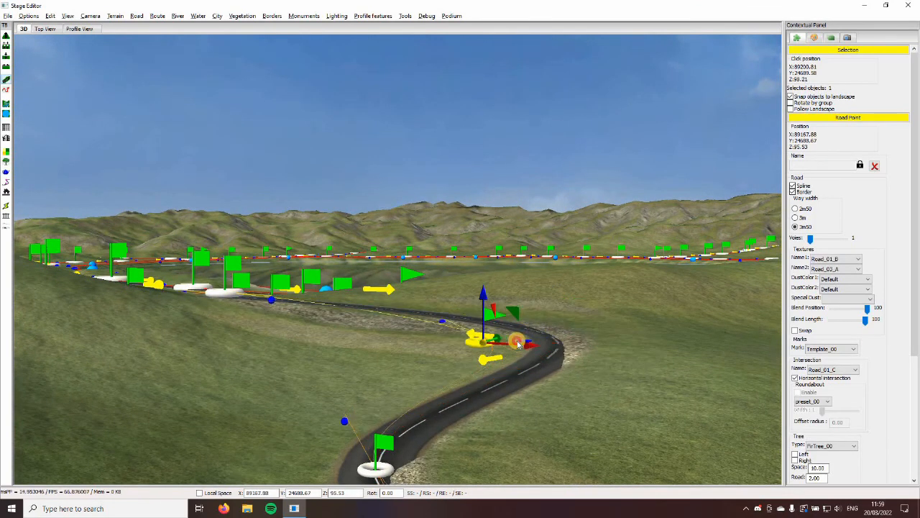
{"action": "middle_click_drag", "start_coordinate": [519, 329], "coordinate": [101, 47]}
{"action": "left_click", "coordinate": [83, 30]}
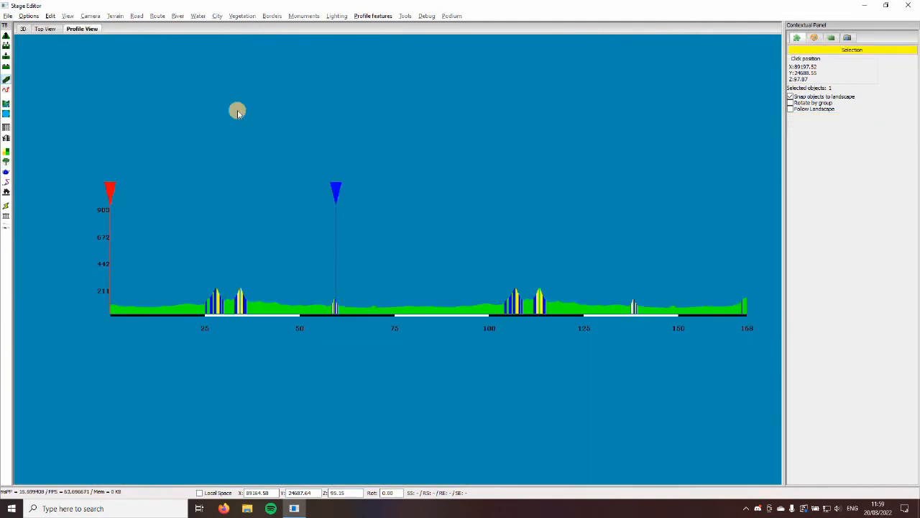
{"action": "left_click", "coordinate": [346, 182]}
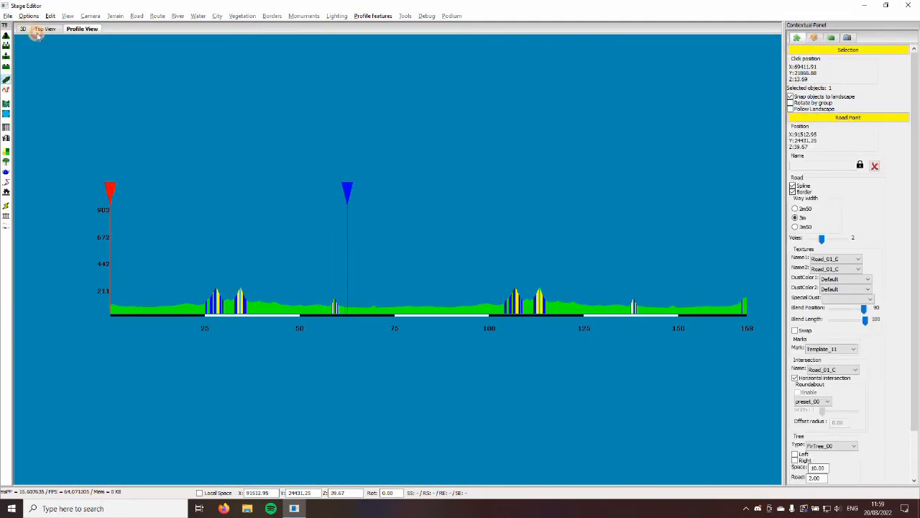
Inspect the reshaped upper bend and the road below it in 3D from several distances and angles
{"action": "left_click", "coordinate": [23, 29]}
{"action": "scroll", "coordinate": [466, 318], "scroll_direction": "up", "scroll_amount": 5}
{"action": "left_click", "coordinate": [483, 335]}
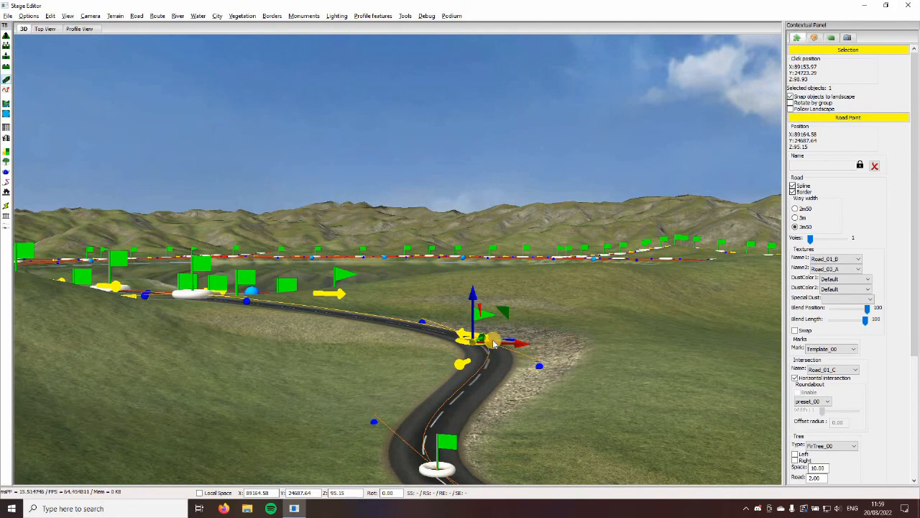
{"action": "scroll", "coordinate": [482, 393], "scroll_direction": "up", "scroll_amount": 5}
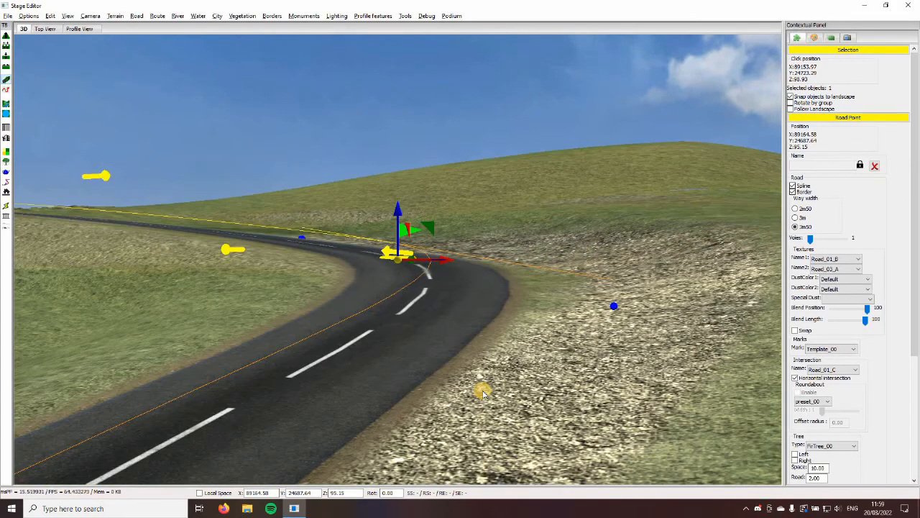
{"action": "scroll", "coordinate": [481, 391], "scroll_direction": "down", "scroll_amount": 5}
{"action": "scroll", "coordinate": [481, 388], "scroll_direction": "down", "scroll_amount": 3}
{"action": "scroll", "coordinate": [478, 381], "scroll_direction": "up", "scroll_amount": 3}
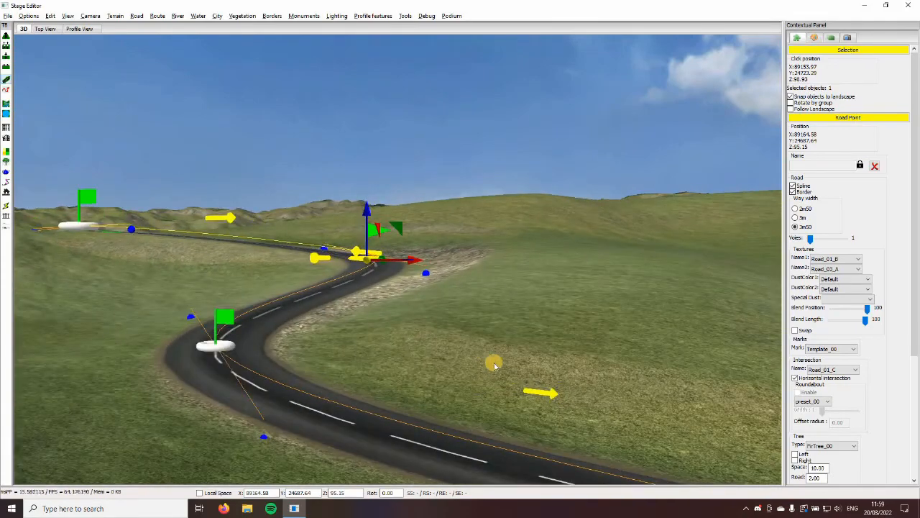
{"action": "scroll", "coordinate": [489, 349], "scroll_direction": "up", "scroll_amount": 5}
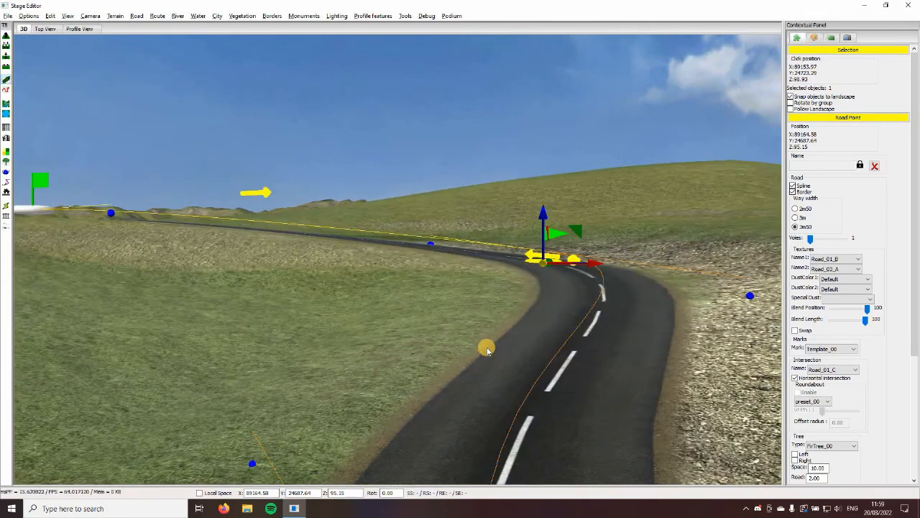
{"action": "scroll", "coordinate": [487, 342], "scroll_direction": "down", "scroll_amount": 4}
{"action": "scroll", "coordinate": [398, 284], "scroll_direction": "up", "scroll_amount": 5}
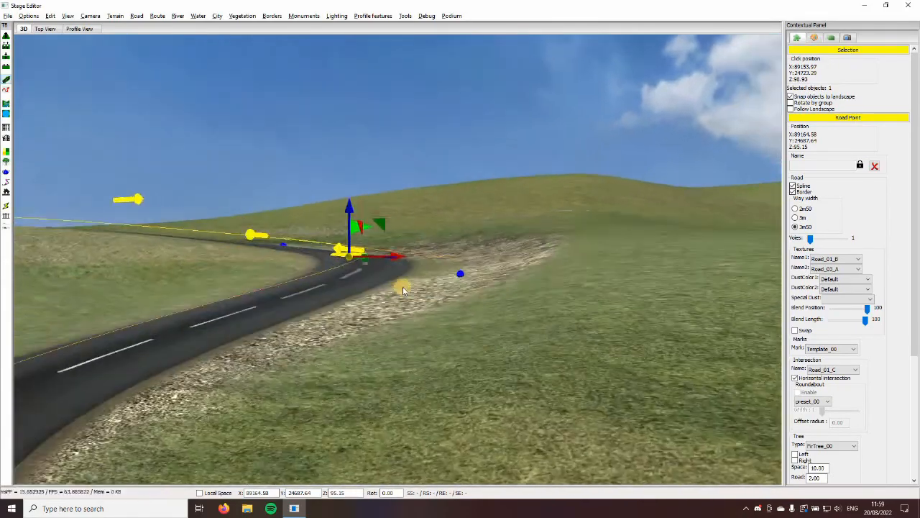
{"action": "middle_click_drag", "start_coordinate": [448, 307], "coordinate": [445, 270]}
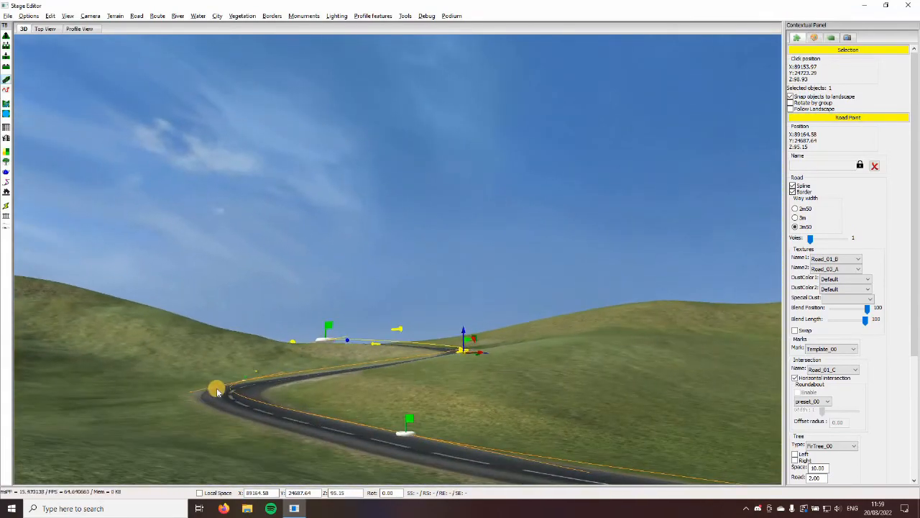
Raise the road point at the small climb's lower bend to about Z 72.6
{"action": "left_click", "coordinate": [243, 379]}
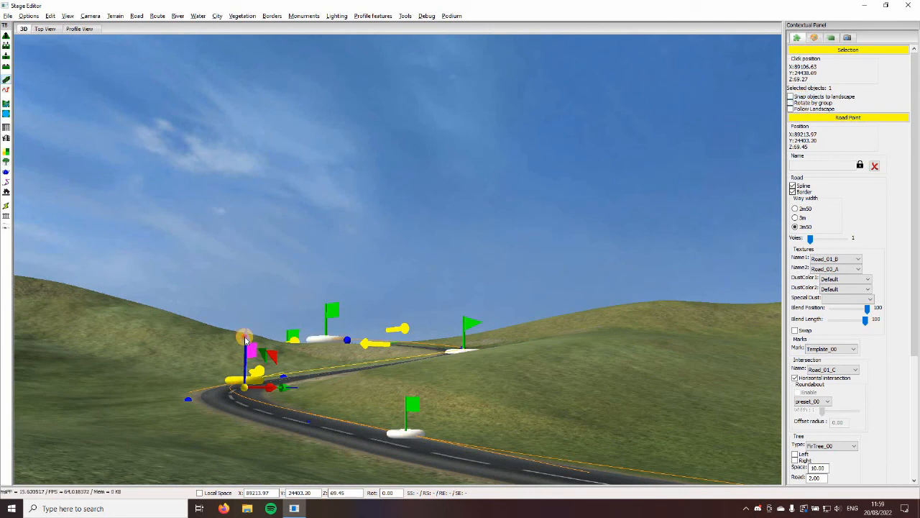
{"action": "left_click_drag", "start_coordinate": [244, 336], "coordinate": [342, 360]}
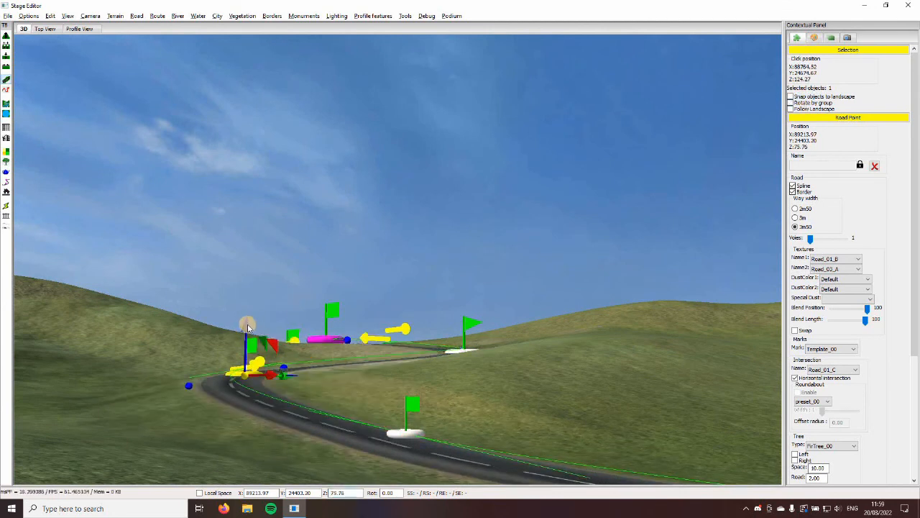
{"action": "left_click_drag", "start_coordinate": [247, 326], "coordinate": [247, 329]}
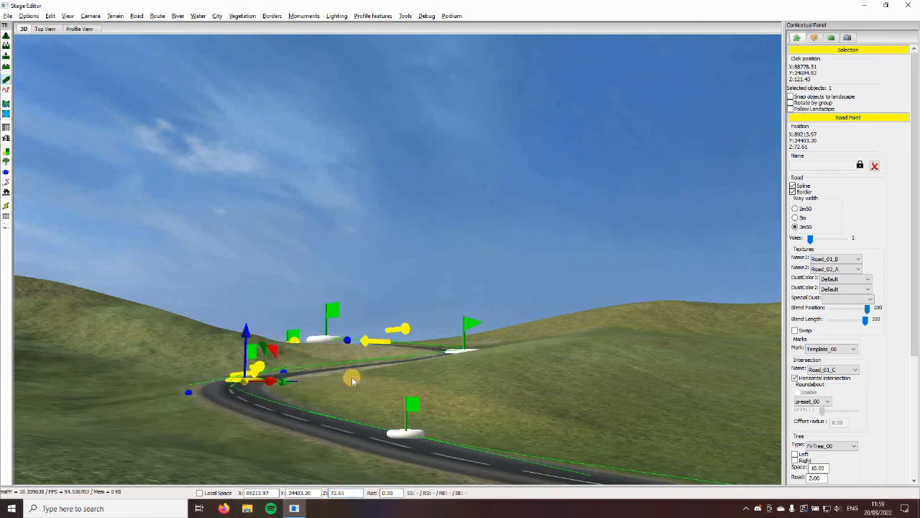
Raise the road point just below the lower bend to about Z 57.4 and check the profile
{"action": "scroll", "coordinate": [335, 374], "scroll_direction": "down", "scroll_amount": 2}
{"action": "middle_click_drag", "start_coordinate": [334, 375], "coordinate": [252, 419]}
{"action": "left_click", "coordinate": [249, 418]}
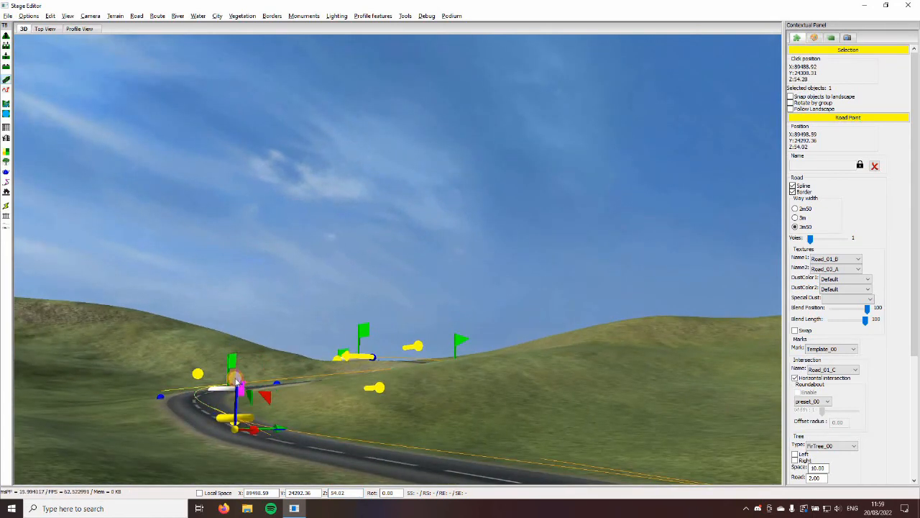
{"action": "left_click_drag", "start_coordinate": [236, 380], "coordinate": [234, 374]}
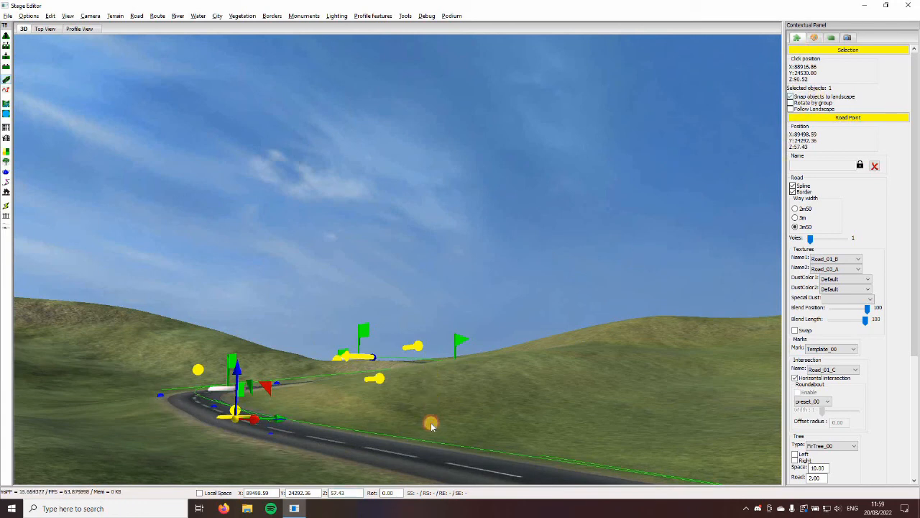
{"action": "left_click", "coordinate": [561, 391]}
{"action": "left_click", "coordinate": [634, 436]}
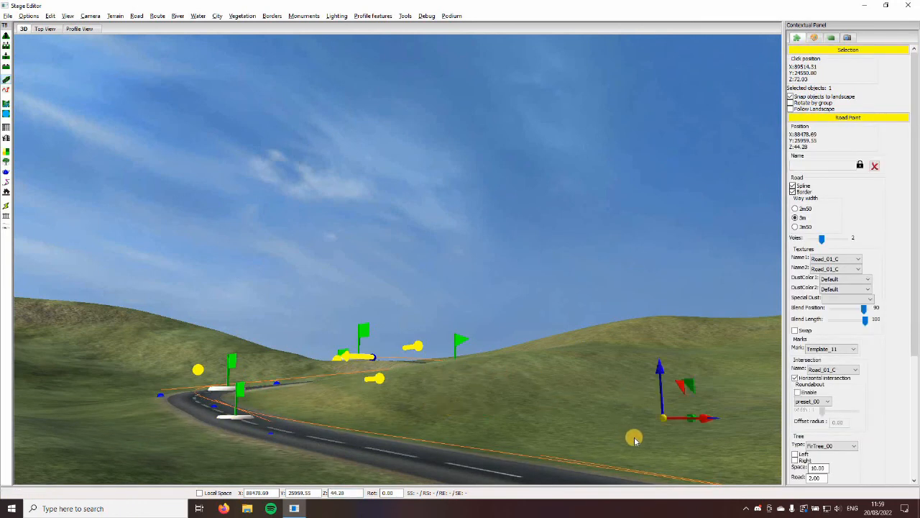
{"action": "right_click_drag", "start_coordinate": [629, 461], "coordinate": [559, 389]}
{"action": "left_click", "coordinate": [626, 349]}
{"action": "key", "text": "d"}
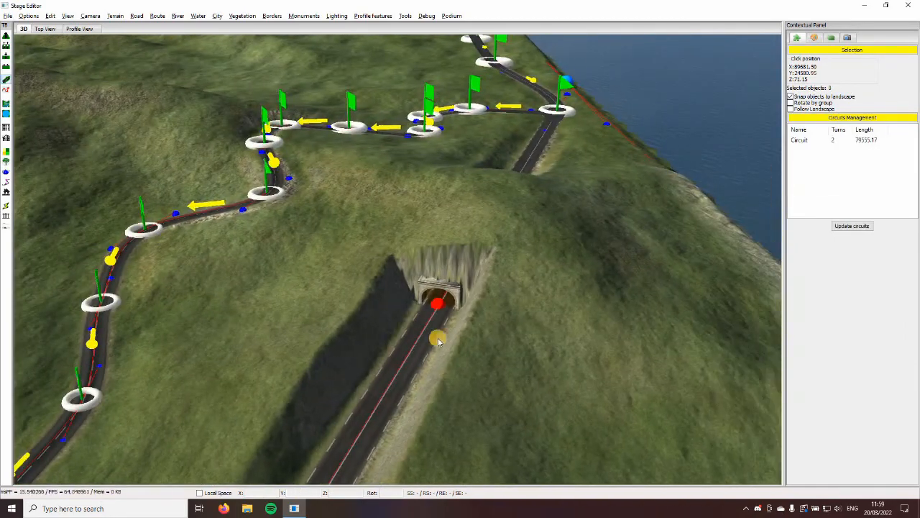
{"action": "key", "text": "a"}
{"action": "left_click", "coordinate": [73, 32]}
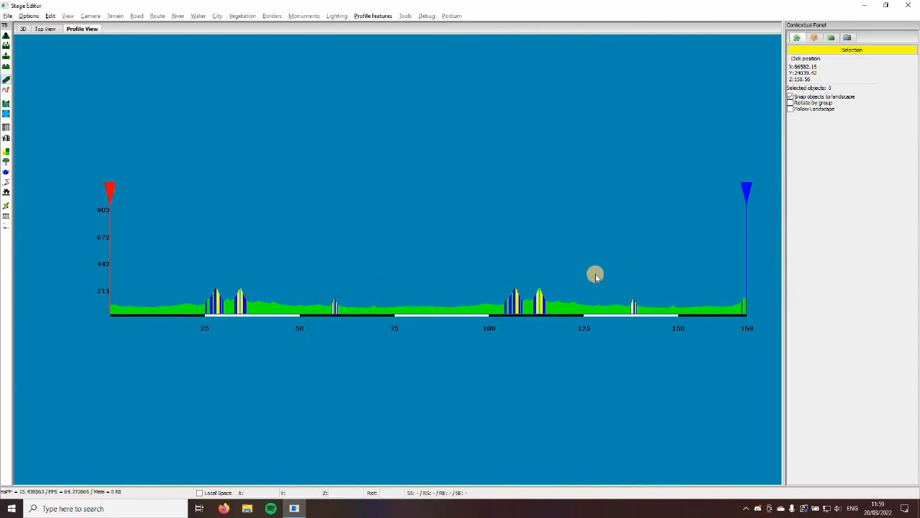
Examine the first climb near km 27 on the profile and look over the roads around the lake in 3D
{"action": "left_click", "coordinate": [22, 30]}
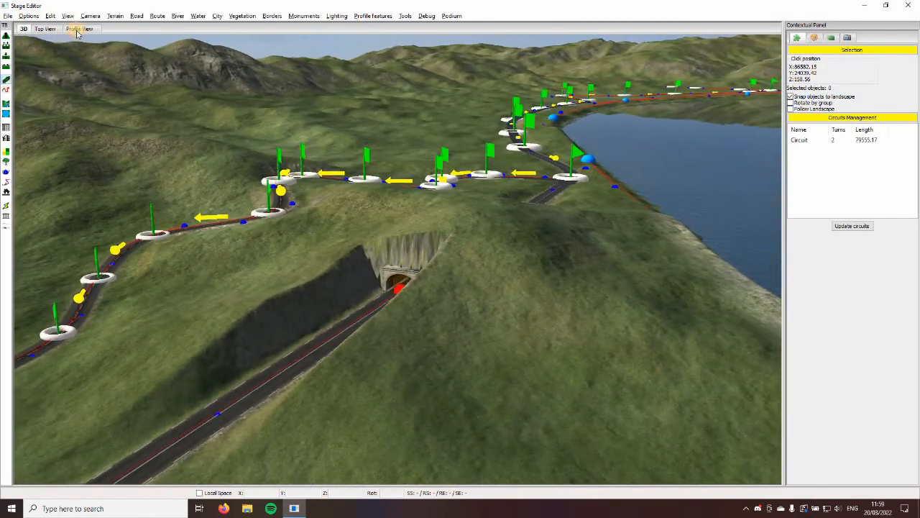
{"action": "left_click", "coordinate": [79, 29]}
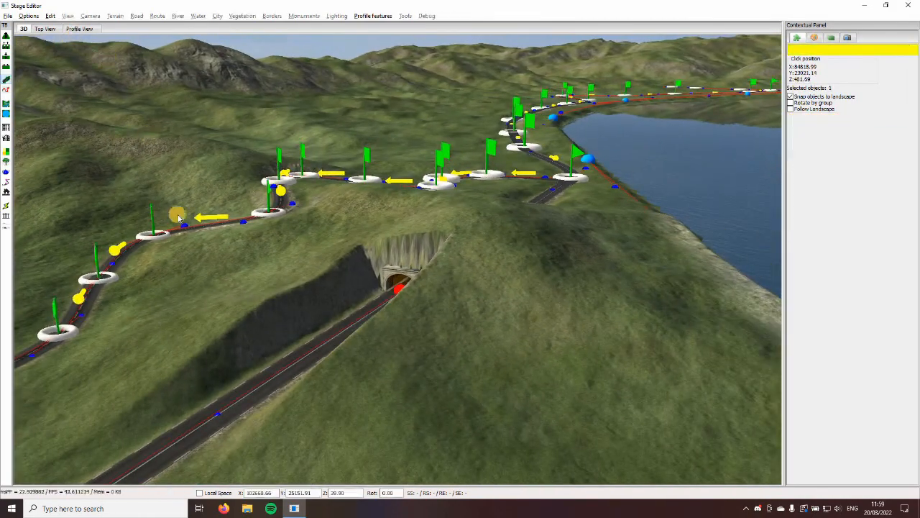
{"action": "left_click", "coordinate": [223, 273]}
{"action": "mouse_move", "coordinate": [233, 273]}
{"action": "left_mouse_down"}
{"action": "mouse_move", "coordinate": [245, 274]}
{"action": "mouse_move", "coordinate": [214, 268]}
{"action": "left_mouse_up"}
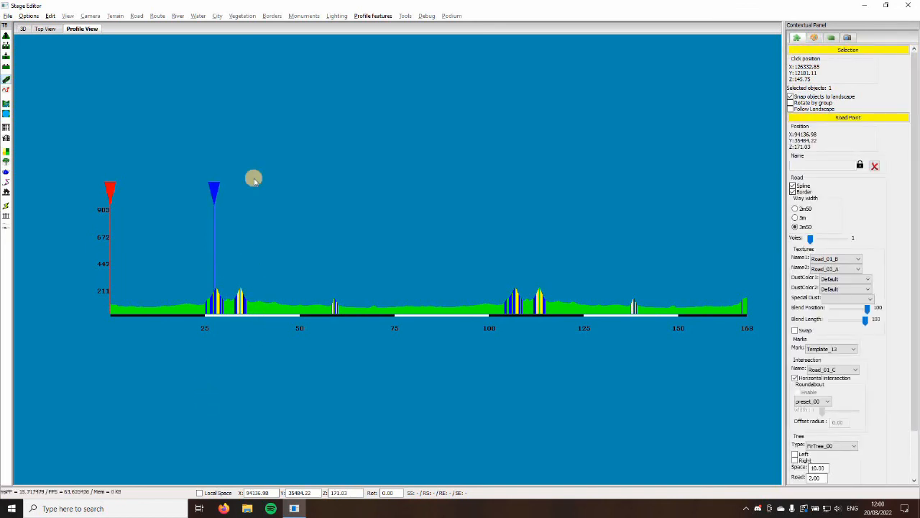
{"action": "left_click", "coordinate": [22, 29]}
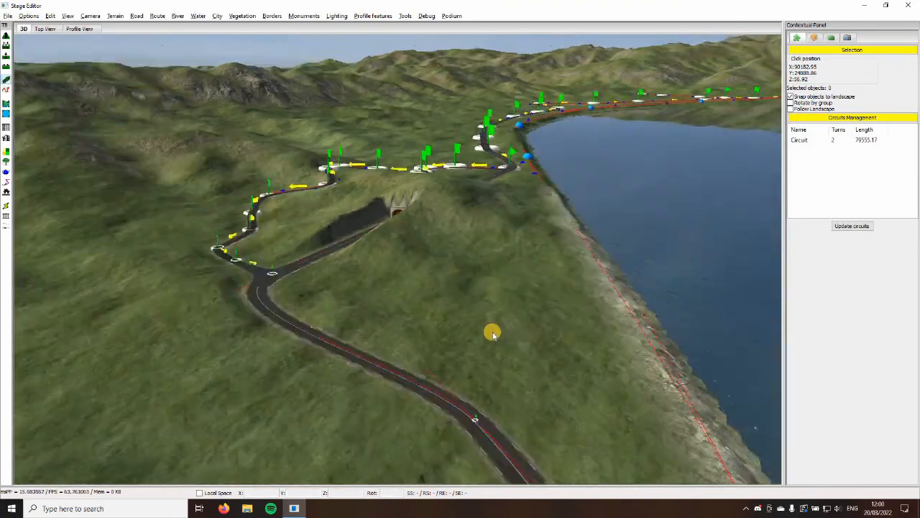
{"action": "right_click_drag", "start_coordinate": [492, 333], "coordinate": [763, 136]}
{"action": "right_click_drag", "start_coordinate": [369, 314], "coordinate": [388, 302]}
{"action": "right_click_drag", "start_coordinate": [126, 126], "coordinate": [302, 321]}
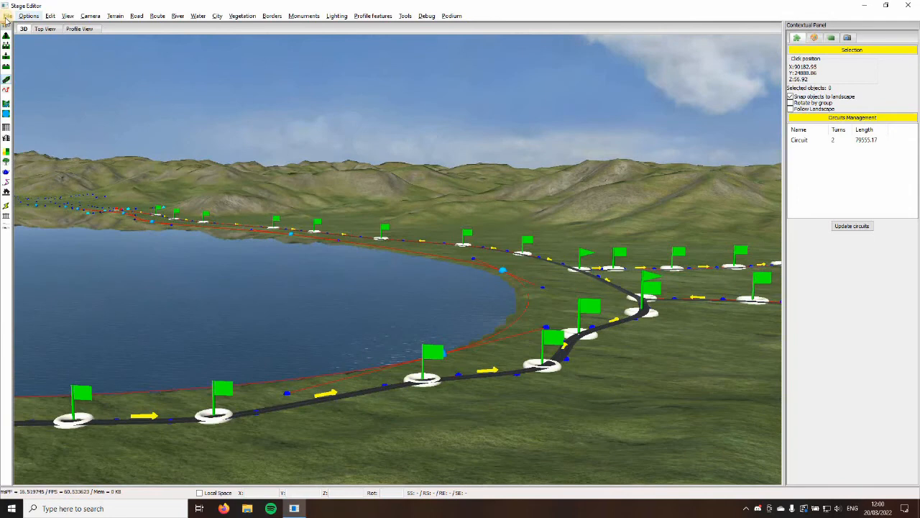
Save the stage as tutorial.zcts in the tutorial folder, replacing the existing file
{"action": "left_click", "coordinate": [7, 16]}
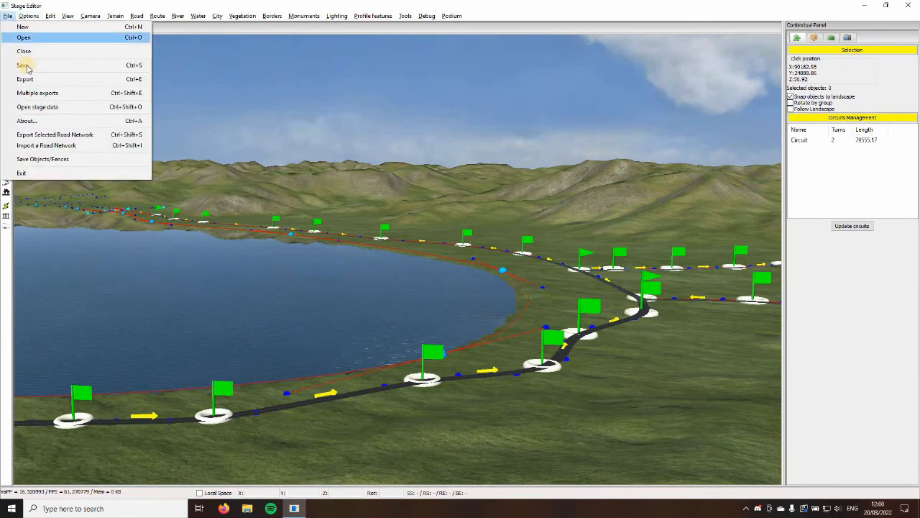
{"action": "left_click", "coordinate": [27, 65]}
{"action": "key", "text": "Return"}
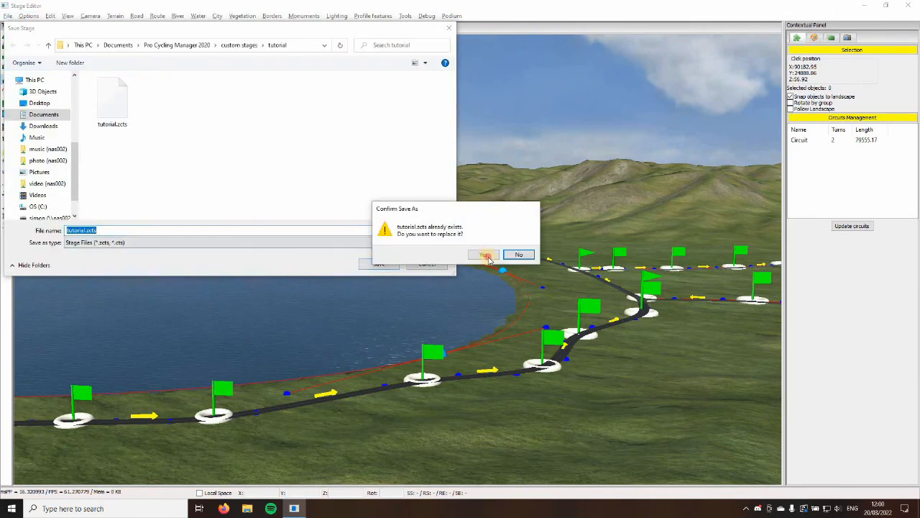
{"action": "left_click", "coordinate": [482, 253]}
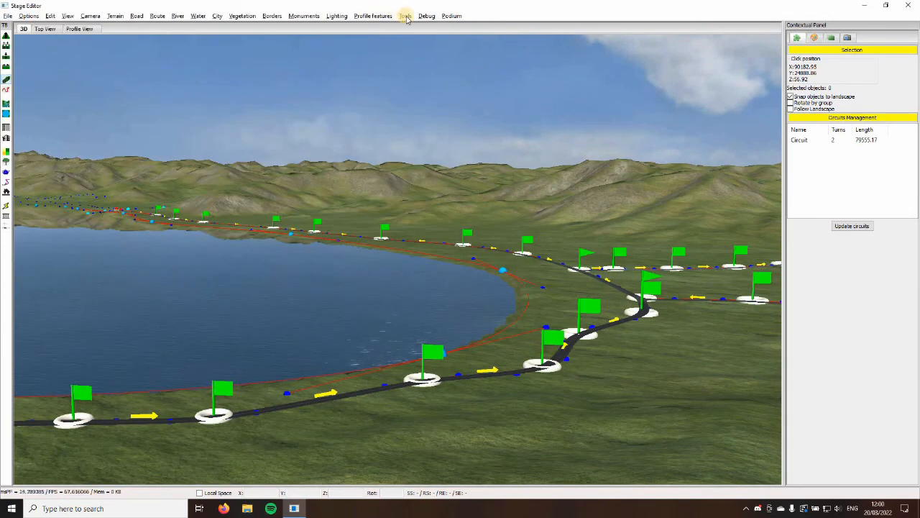
{"action": "left_click", "coordinate": [404, 16]}
{"action": "left_click", "coordinate": [413, 62]}
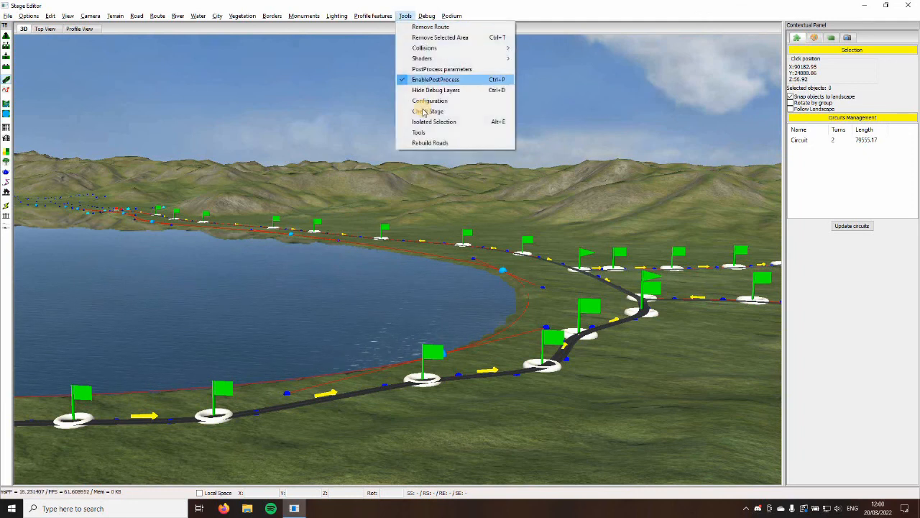
{"action": "left_click", "coordinate": [421, 101]}
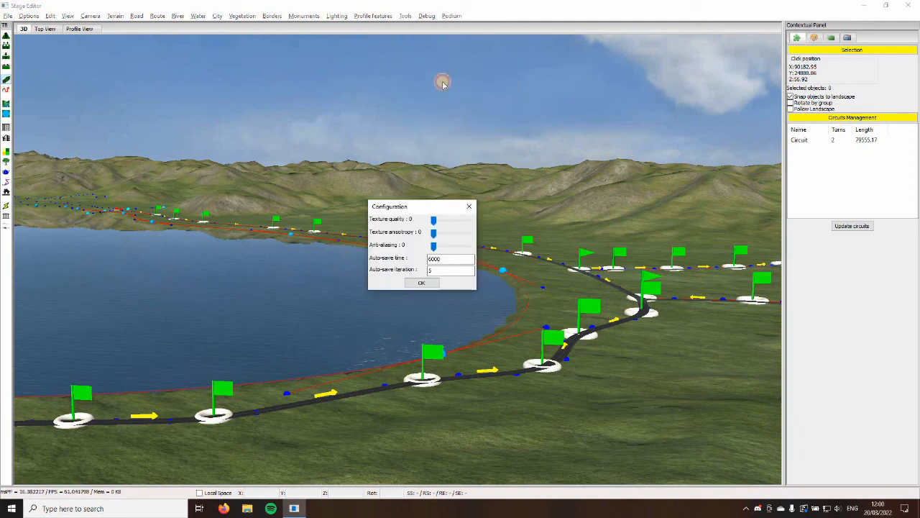
{"action": "left_click", "coordinate": [469, 207]}
Run Check Stage to review the stage's errors and close the report
{"action": "left_click", "coordinate": [405, 15]}
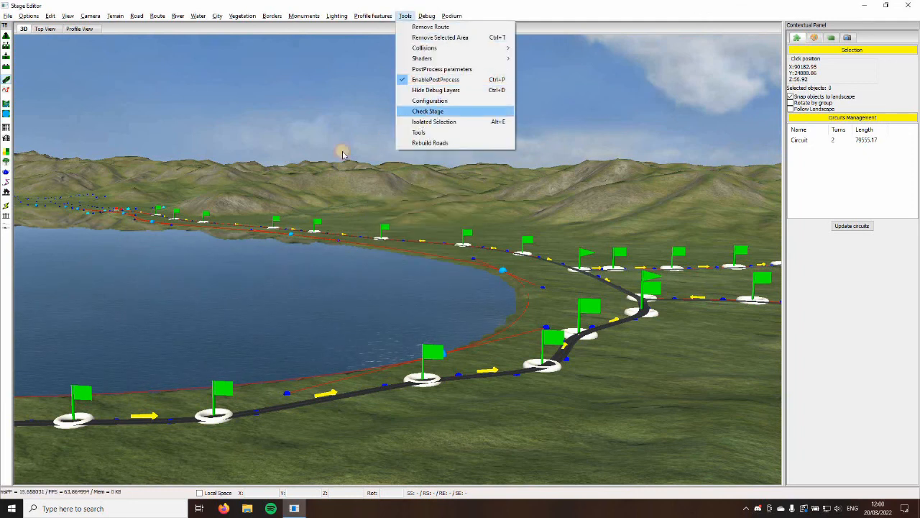
{"action": "left_click", "coordinate": [429, 111]}
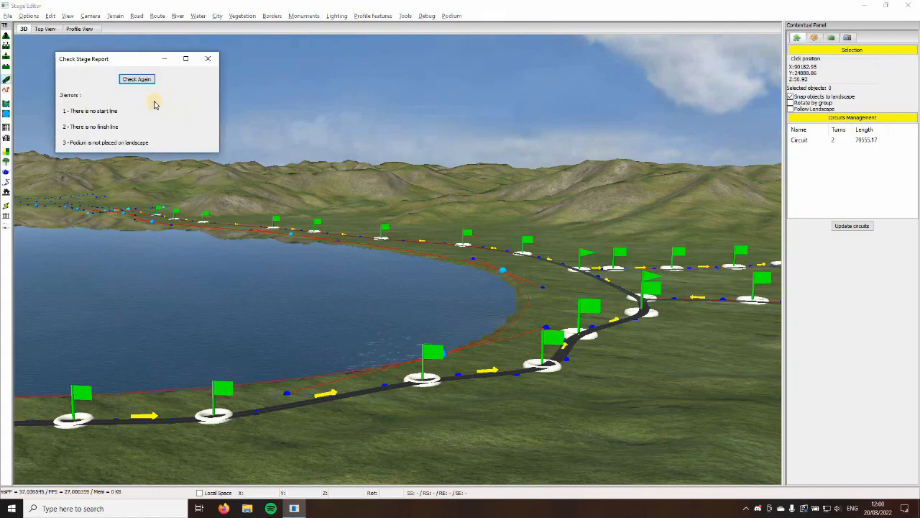
{"action": "left_click", "coordinate": [208, 58]}
View the lakeside road in 3D, open the route's sprint, start and finish line options, and close the Balises dialog
{"action": "scroll", "coordinate": [345, 267], "scroll_direction": "down", "scroll_amount": 3}
{"action": "middle_click_drag", "start_coordinate": [345, 267], "coordinate": [153, 25]}
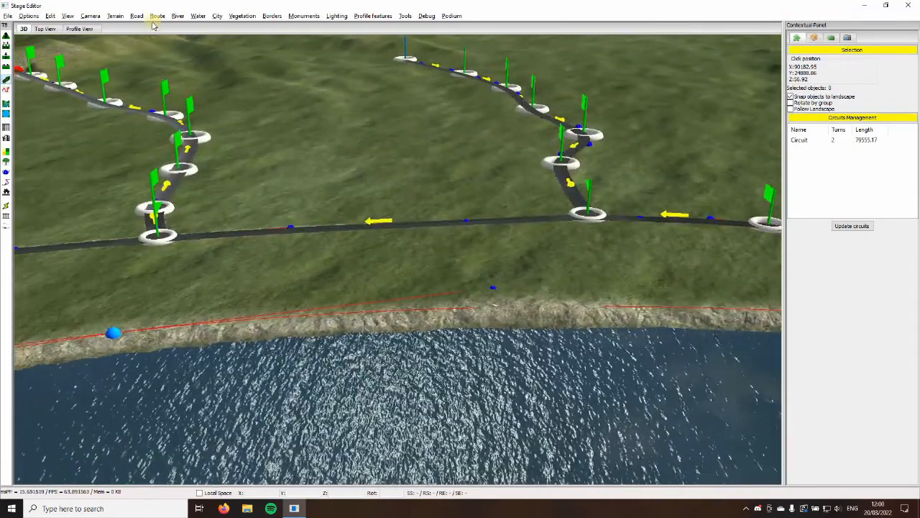
{"action": "left_click", "coordinate": [158, 17]}
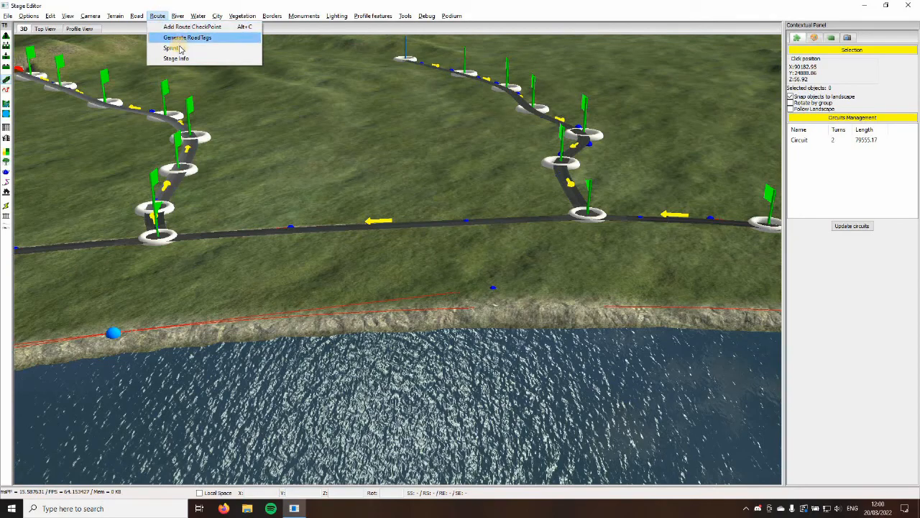
{"action": "left_click", "coordinate": [237, 57]}
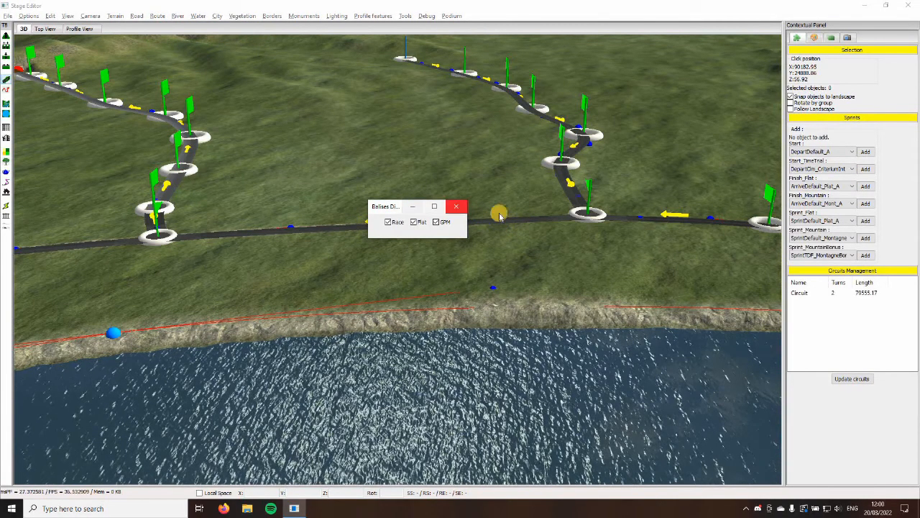
{"action": "left_click", "coordinate": [456, 207]}
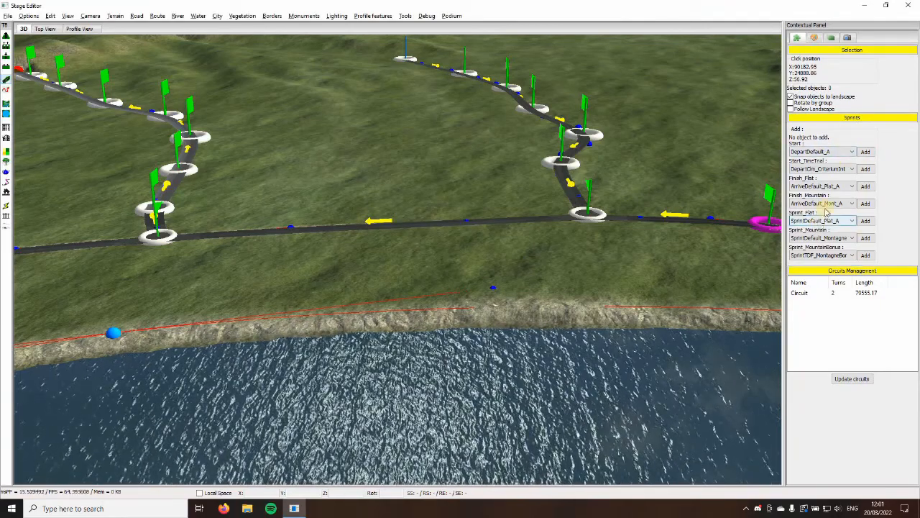
Preview the DepartTDF start, switch to DepartDefault_A, and place it on the lakeside road just before the far junction with the climb
{"action": "left_click", "coordinate": [851, 152]}
{"action": "left_click", "coordinate": [816, 152]}
{"action": "left_click", "coordinate": [816, 151]}
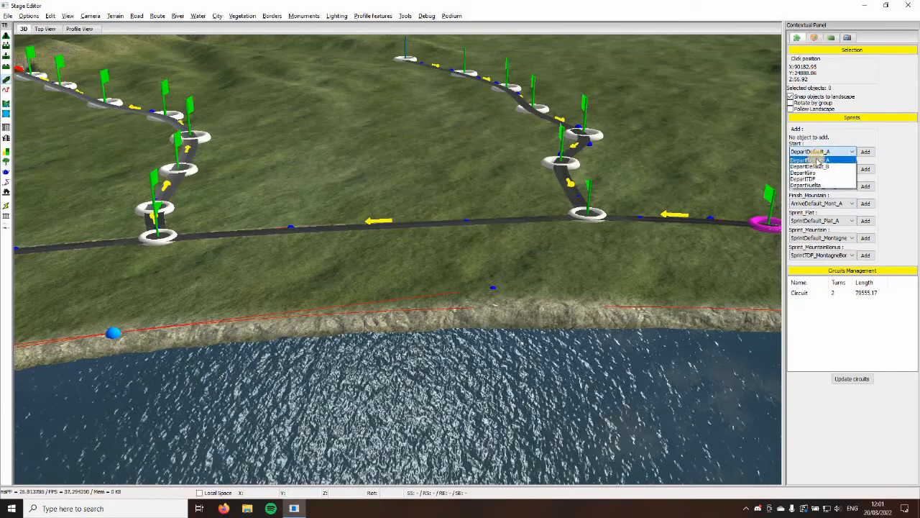
{"action": "left_click", "coordinate": [866, 152]}
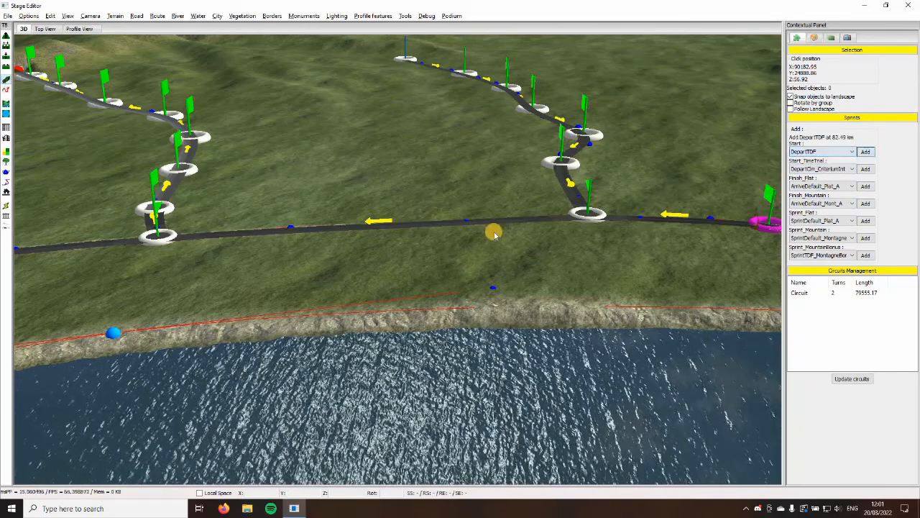
{"action": "left_click", "coordinate": [816, 152]}
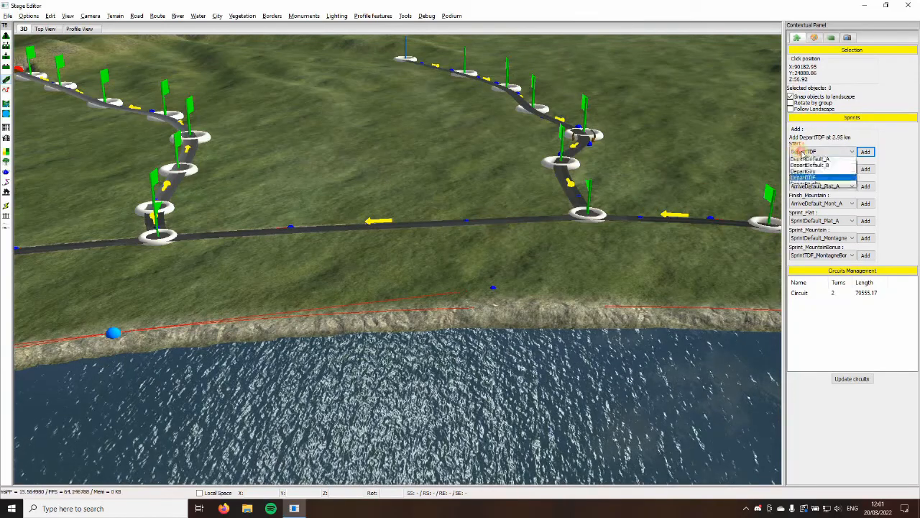
{"action": "left_click", "coordinate": [812, 160]}
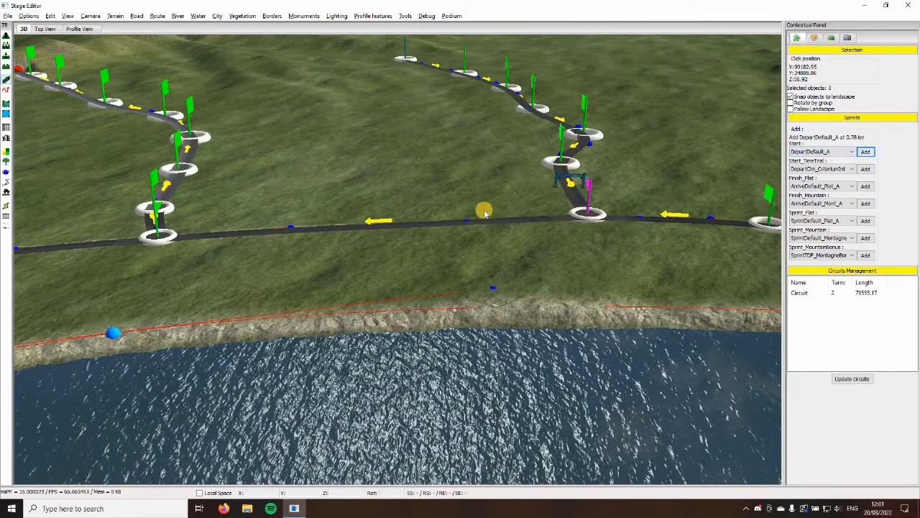
{"action": "left_click", "coordinate": [485, 213]}
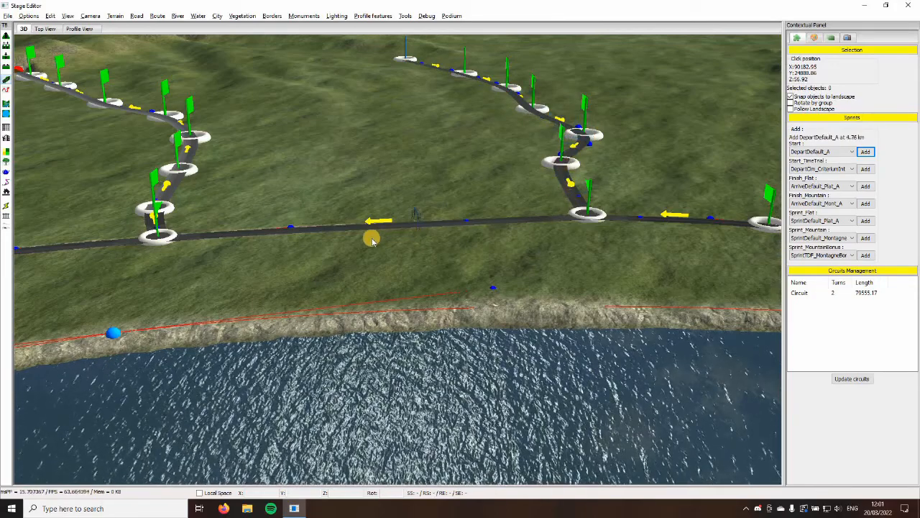
{"action": "left_click", "coordinate": [235, 239]}
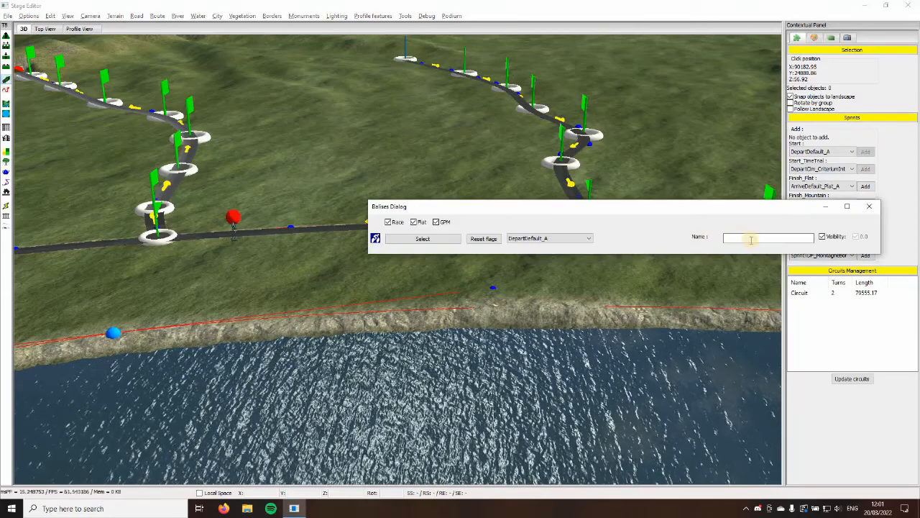
Name the start line Start and close the Balises dialog
{"action": "left_click", "coordinate": [752, 240]}
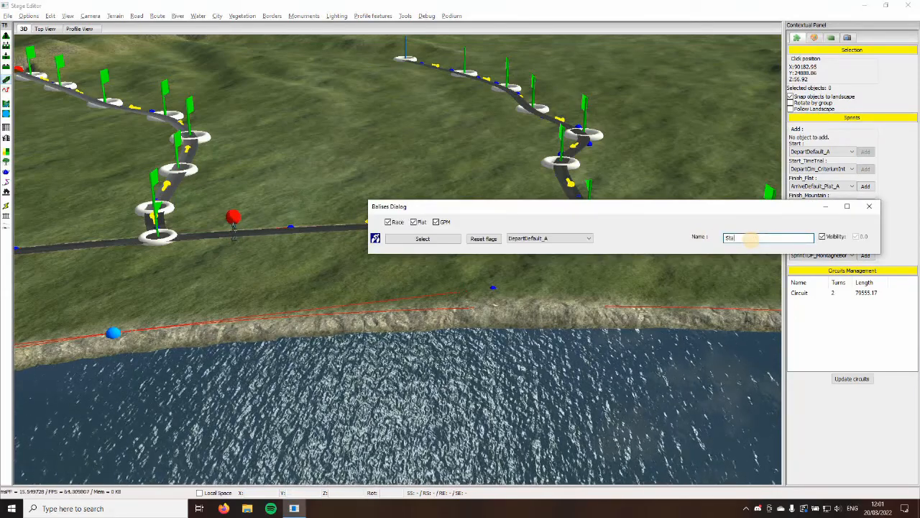
{"action": "left_click", "coordinate": [870, 207]}
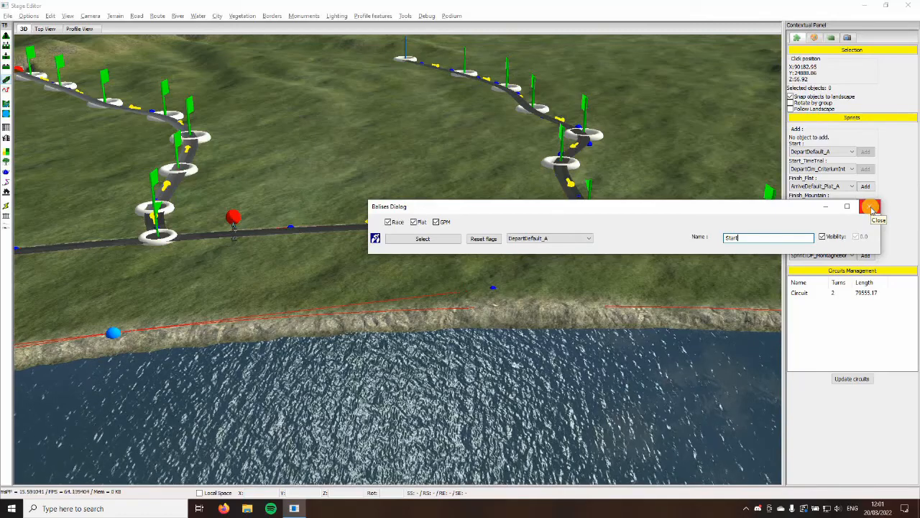
{"action": "left_click", "coordinate": [870, 207]}
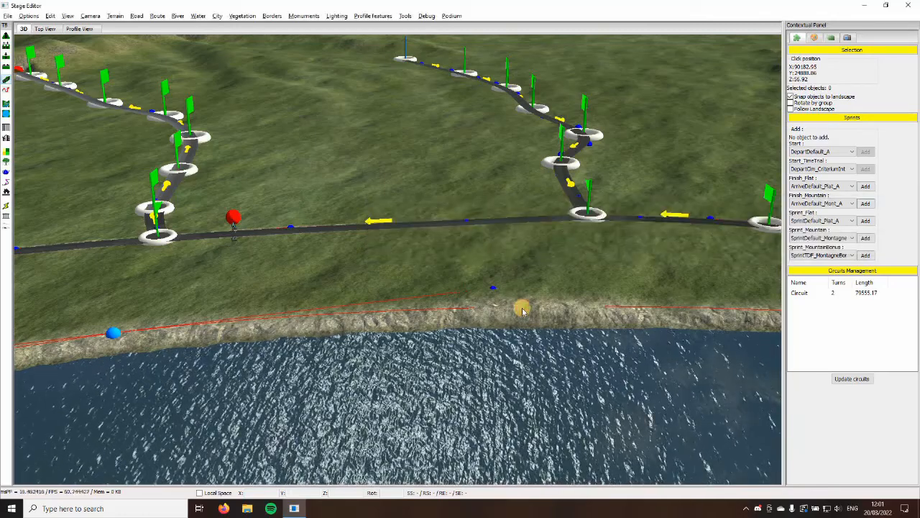
Place an ArriveDefault_Plat_A flat finish on the lakeside road between the start line and the junction, at about 157.97 km
{"action": "scroll", "coordinate": [522, 306], "scroll_direction": "down", "scroll_amount": 4}
{"action": "scroll", "coordinate": [763, 197], "scroll_direction": "up", "scroll_amount": 2}
{"action": "scroll", "coordinate": [763, 199], "scroll_direction": "up", "scroll_amount": 3}
{"action": "scroll", "coordinate": [855, 195], "scroll_direction": "down", "scroll_amount": 1}
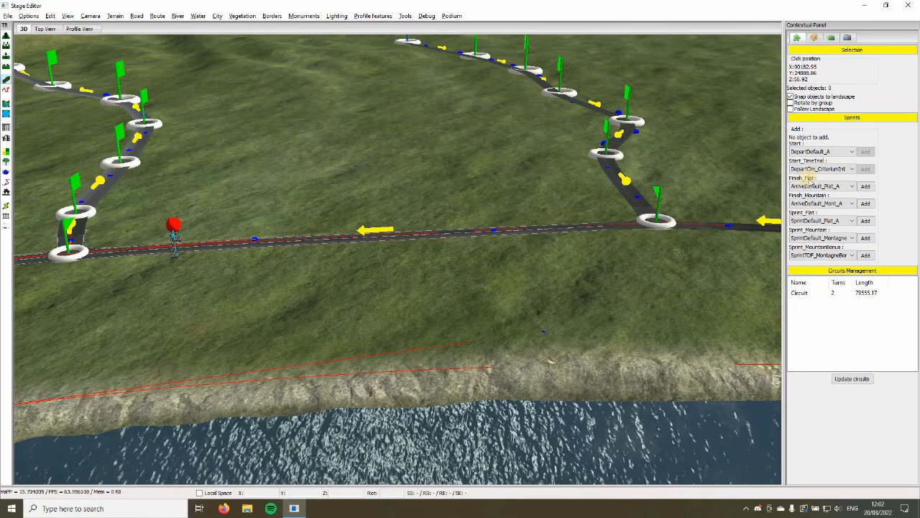
{"action": "left_click", "coordinate": [847, 187]}
{"action": "left_click", "coordinate": [847, 187]}
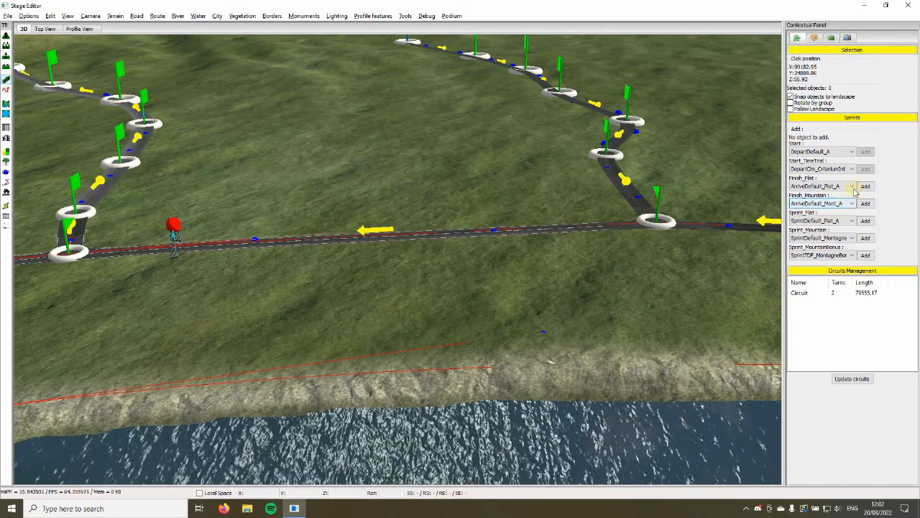
{"action": "left_click", "coordinate": [865, 186]}
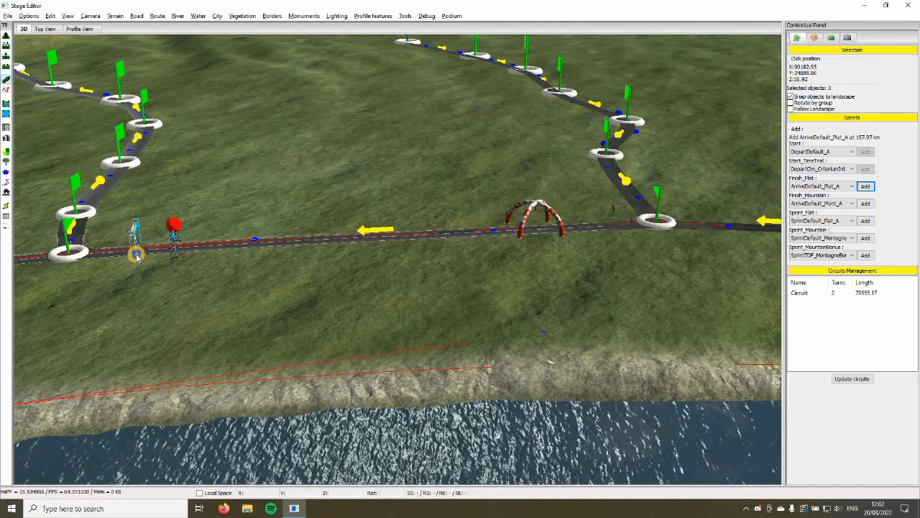
{"action": "left_click", "coordinate": [135, 252]}
Name the finish line Finish, set its category to Flat, and close the Balises dialog
{"action": "left_click", "coordinate": [722, 253]}
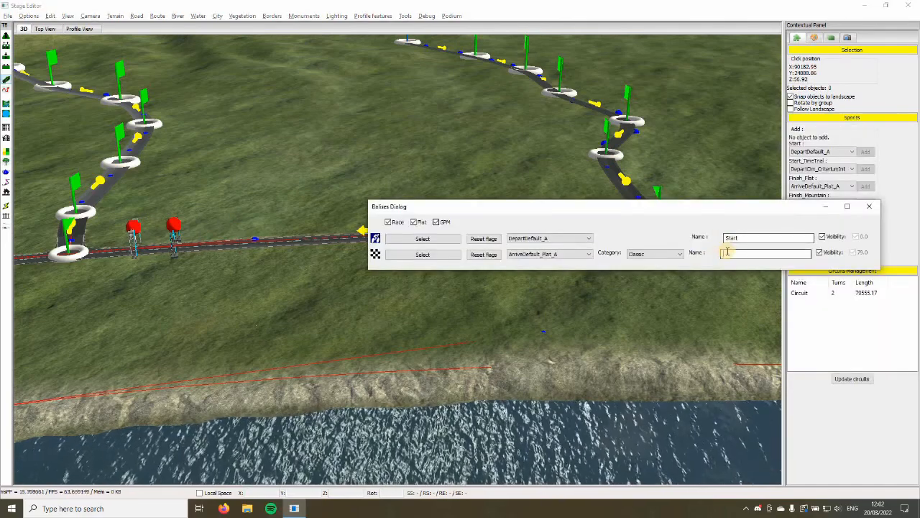
{"action": "type", "text": "Fi"}
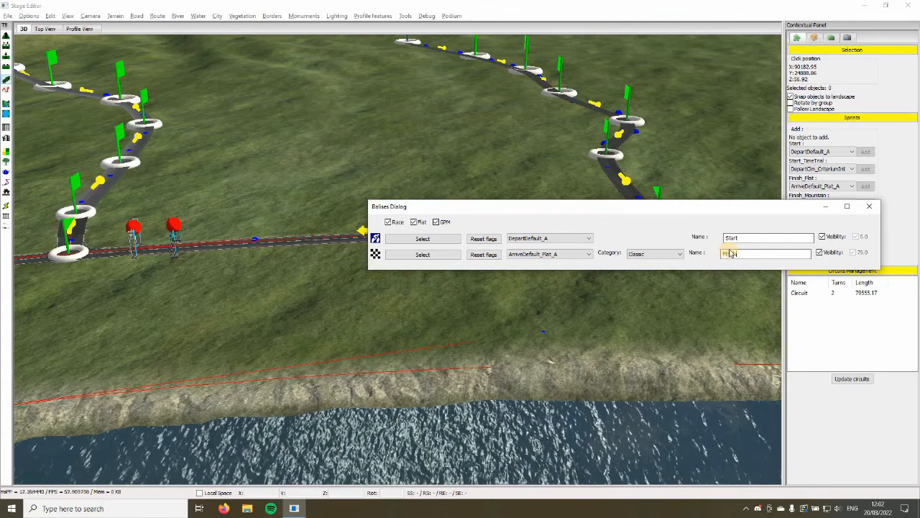
{"action": "type", "text": "nish"}
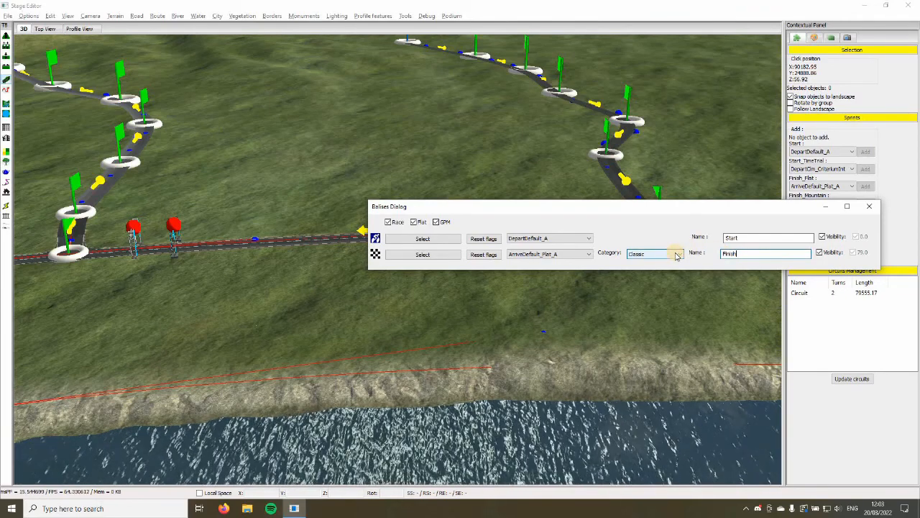
{"action": "left_click", "coordinate": [676, 255]}
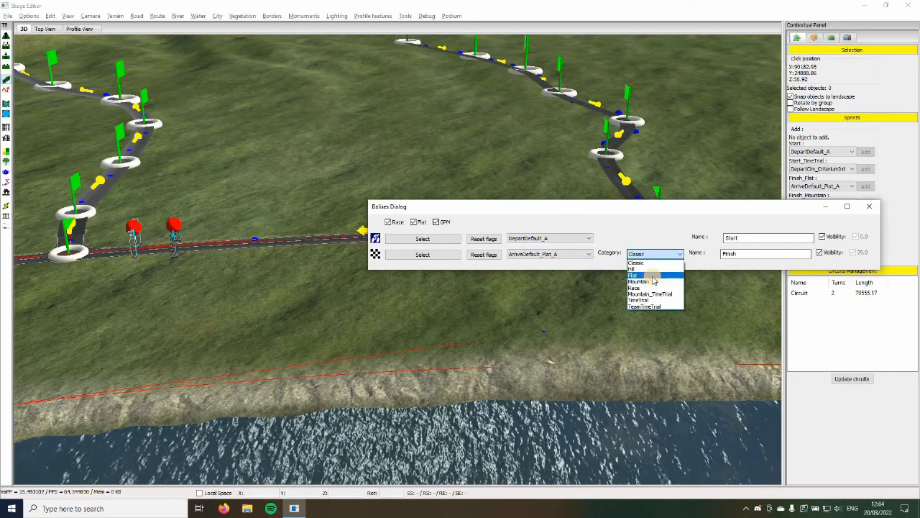
{"action": "left_click", "coordinate": [650, 276]}
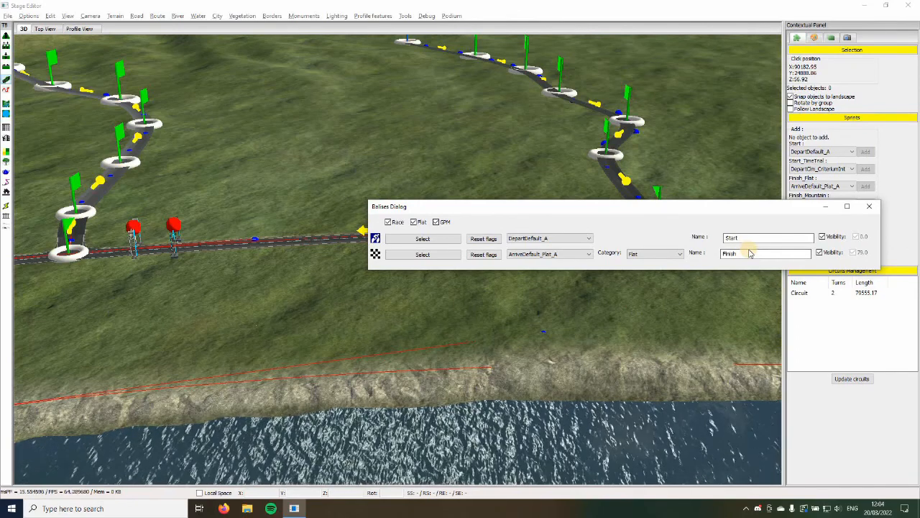
{"action": "left_click", "coordinate": [869, 207]}
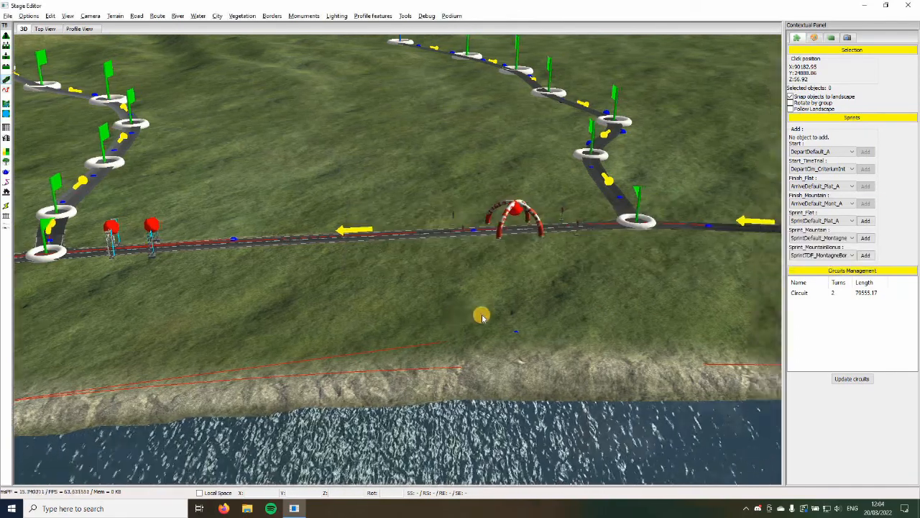
Examine the distance arches before the finish along the lakeside road in 3D, then return to the finish area
{"action": "scroll", "coordinate": [409, 226], "scroll_direction": "up", "scroll_amount": 3}
{"action": "scroll", "coordinate": [269, 209], "scroll_direction": "down", "scroll_amount": 5}
{"action": "scroll", "coordinate": [269, 208], "scroll_direction": "down", "scroll_amount": 3}
{"action": "scroll", "coordinate": [385, 217], "scroll_direction": "up", "scroll_amount": 5}
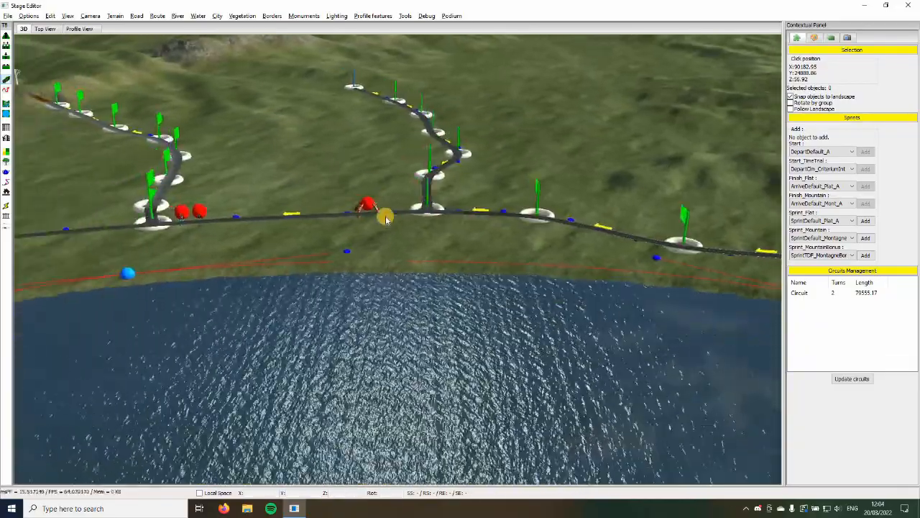
{"action": "scroll", "coordinate": [555, 291], "scroll_direction": "down", "scroll_amount": 5}
{"action": "scroll", "coordinate": [571, 288], "scroll_direction": "up", "scroll_amount": 5}
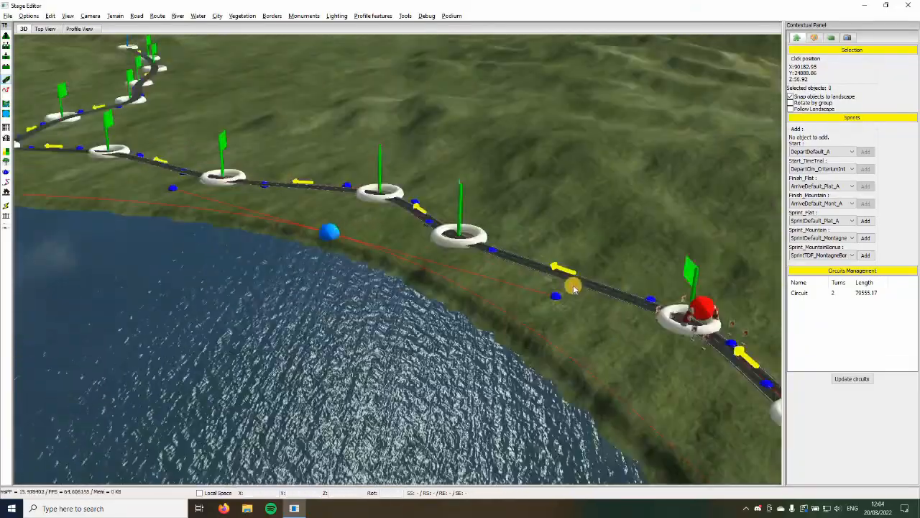
{"action": "scroll", "coordinate": [572, 283], "scroll_direction": "down", "scroll_amount": 3}
{"action": "scroll", "coordinate": [569, 260], "scroll_direction": "up", "scroll_amount": 4}
{"action": "scroll", "coordinate": [569, 261], "scroll_direction": "down", "scroll_amount": 4}
{"action": "scroll", "coordinate": [570, 261], "scroll_direction": "down", "scroll_amount": 6}
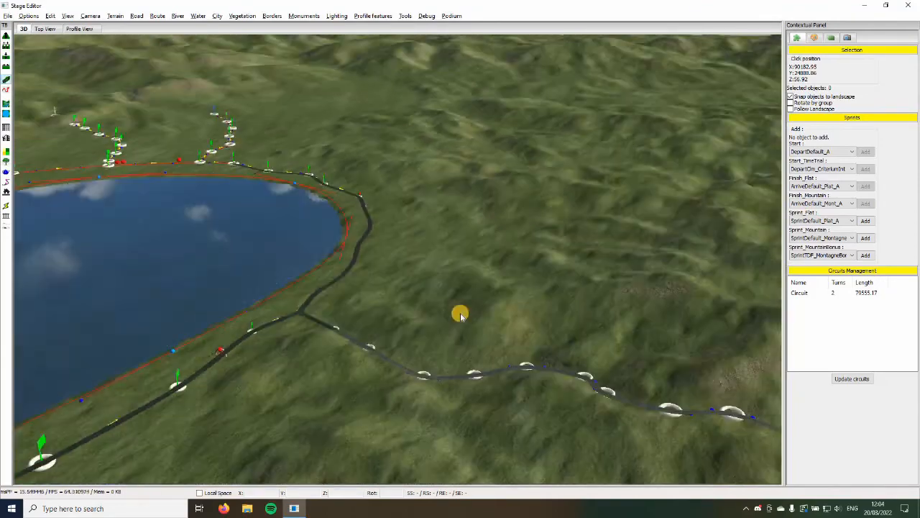
{"action": "scroll", "coordinate": [328, 350], "scroll_direction": "up", "scroll_amount": 5}
{"action": "scroll", "coordinate": [356, 364], "scroll_direction": "down", "scroll_amount": 10}
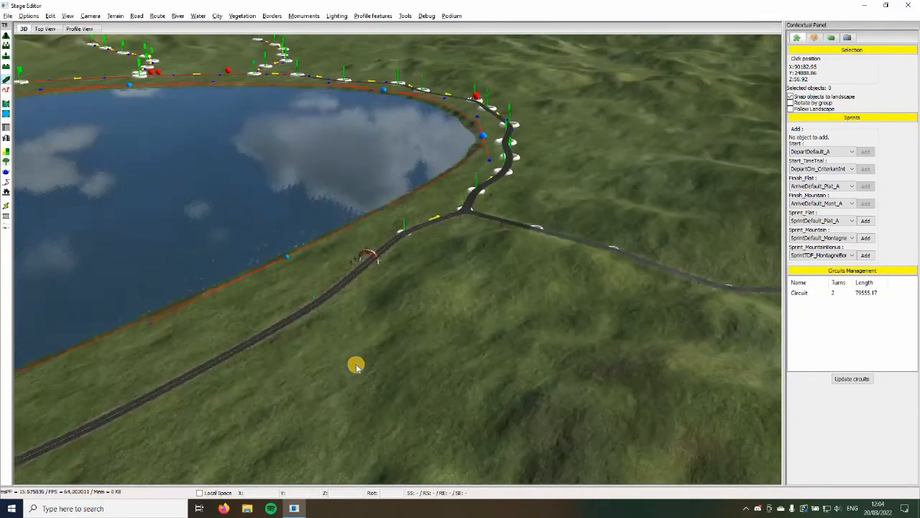
{"action": "scroll", "coordinate": [470, 341], "scroll_direction": "up", "scroll_amount": 8}
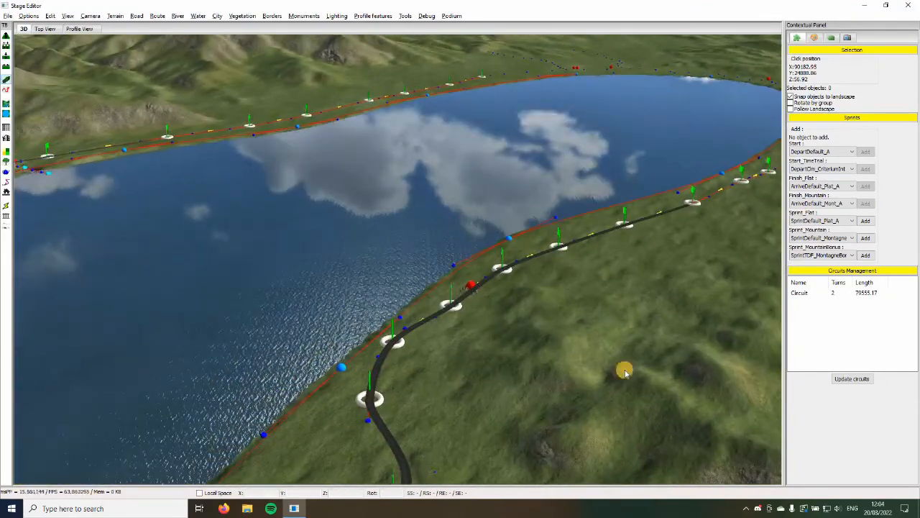
{"action": "scroll", "coordinate": [603, 414], "scroll_direction": "down", "scroll_amount": 7}
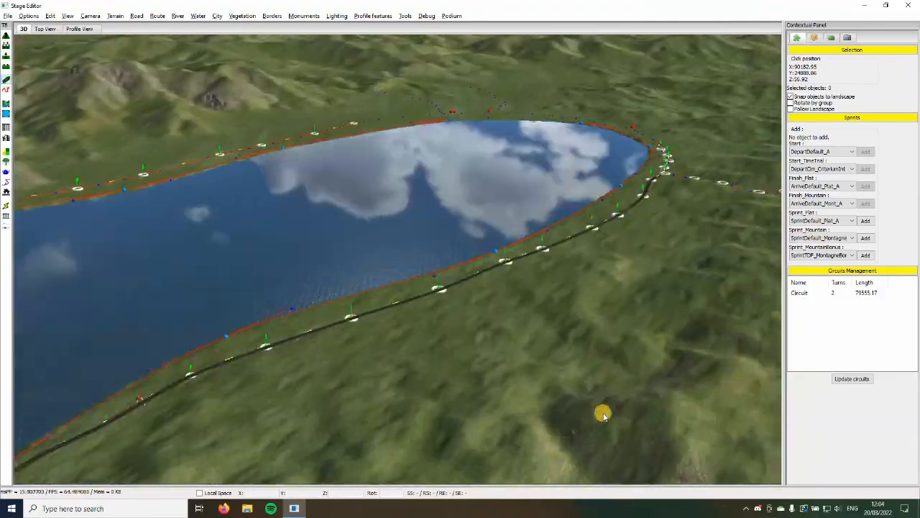
{"action": "scroll", "coordinate": [474, 300], "scroll_direction": "up", "scroll_amount": 5}
{"action": "scroll", "coordinate": [471, 291], "scroll_direction": "up", "scroll_amount": 6}
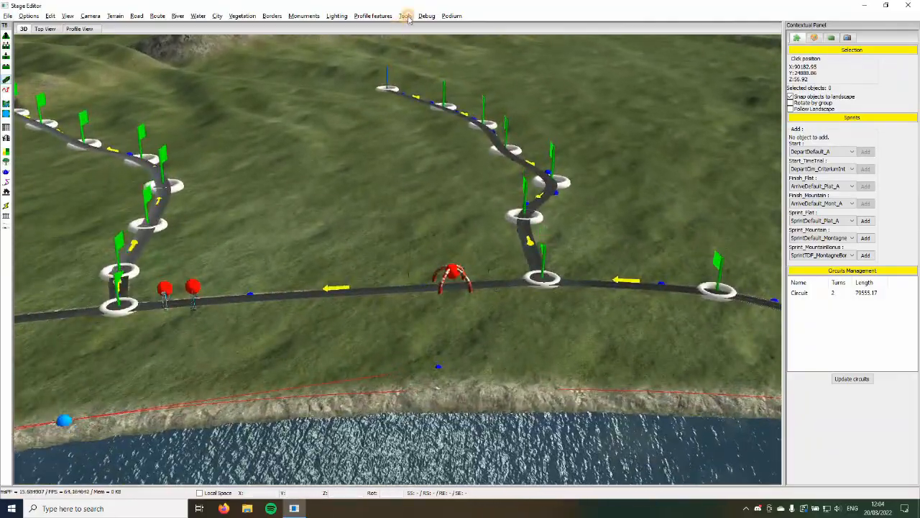
Run Check Stage to review the stage's errors and close the report
{"action": "left_click", "coordinate": [406, 16]}
{"action": "left_click", "coordinate": [437, 113]}
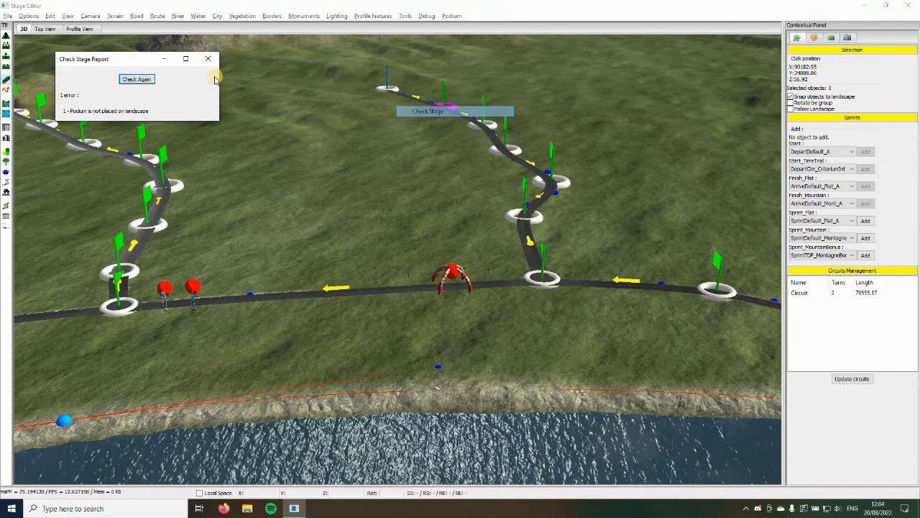
{"action": "mouse_move", "coordinate": [166, 336]}
{"action": "middle_mouse_down"}
{"action": "mouse_move", "coordinate": [142, 335]}
{"action": "mouse_move", "coordinate": [240, 274]}
{"action": "mouse_move", "coordinate": [259, 281]}
{"action": "middle_mouse_up"}
Move the finish line along the road to the other side of the start line, reset its flags, and close the Balises dialog
{"action": "left_click", "coordinate": [236, 283]}
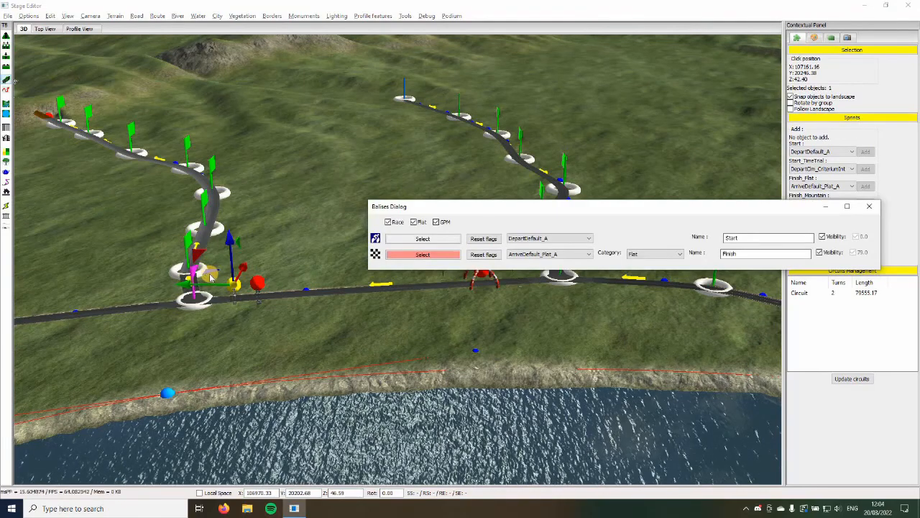
{"action": "left_click", "coordinate": [213, 271]}
{"action": "left_click_drag", "start_coordinate": [214, 271], "coordinate": [456, 279]}
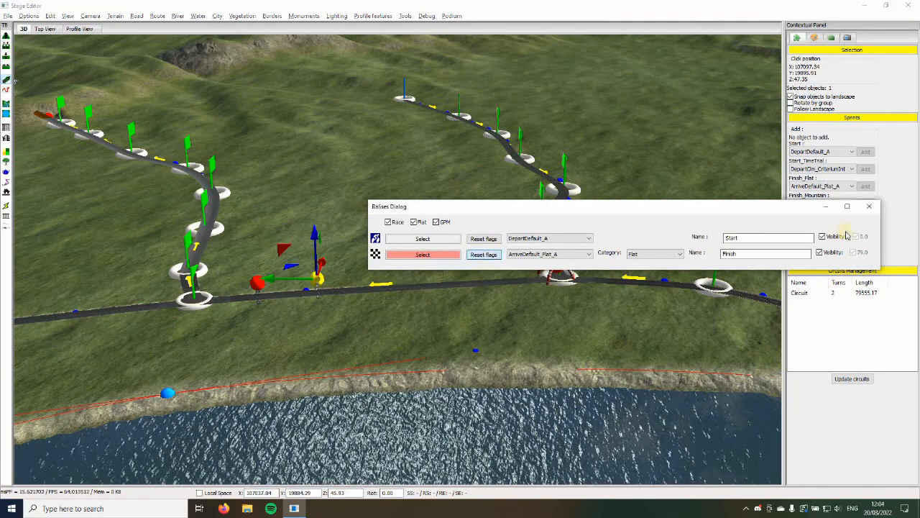
{"action": "left_click", "coordinate": [869, 210]}
Examine the red-and-white arch at the road junction up close and select the junction's road point
{"action": "left_click", "coordinate": [655, 400]}
{"action": "key", "text": "Right"}
{"action": "key", "text": "Right"}
{"action": "key", "text": "Up"}
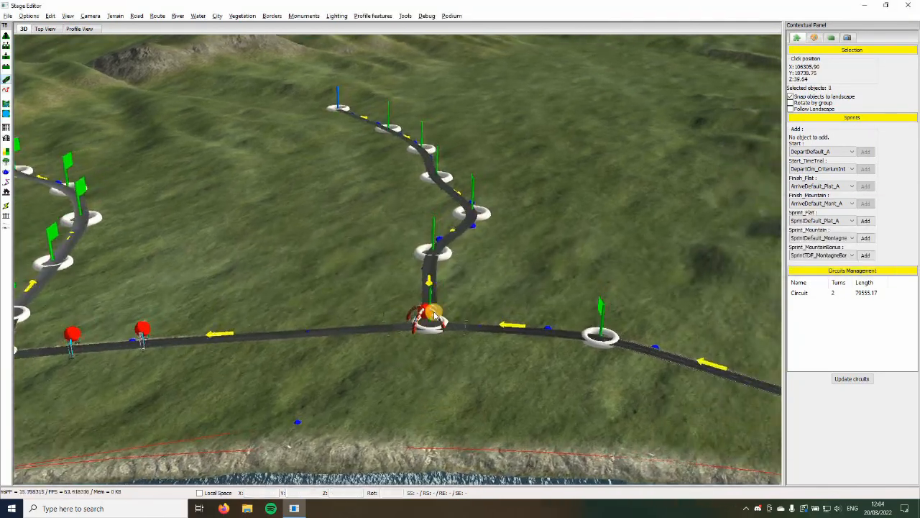
{"action": "key", "text": "Right"}
{"action": "key", "text": "Up"}
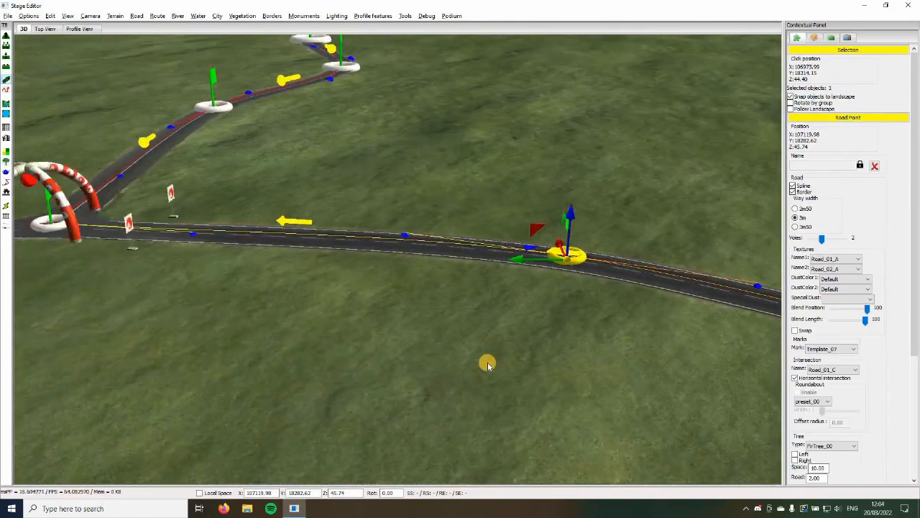
{"action": "right_click_drag", "start_coordinate": [487, 361], "coordinate": [363, 297]}
{"action": "left_click", "coordinate": [364, 297]}
{"action": "key", "text": "Up"}
{"action": "key", "text": "Left"}
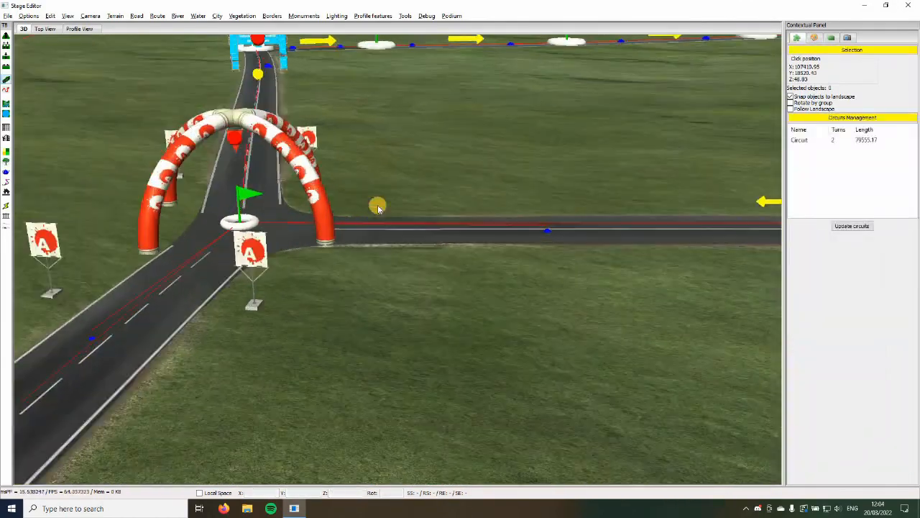
{"action": "key", "text": "Left"}
{"action": "key", "text": "Up"}
{"action": "key", "text": "Down"}
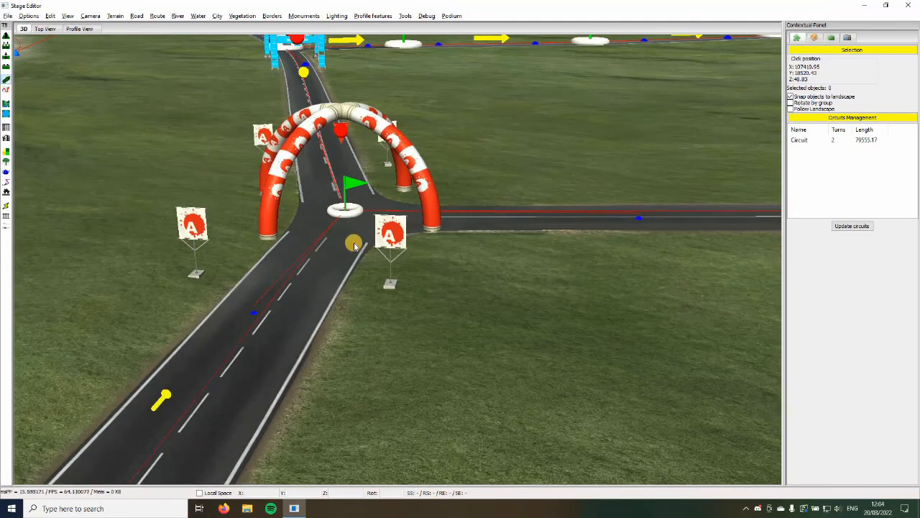
{"action": "key", "text": "Up"}
{"action": "left_click", "coordinate": [351, 241]}
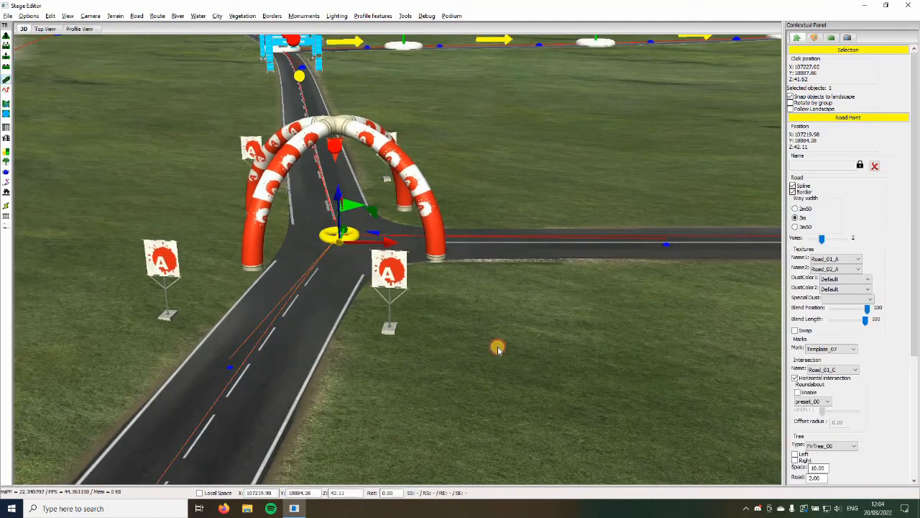
Run Check Stage again and go to the reported sprint object near the intersection
{"action": "left_click", "coordinate": [405, 16]}
{"action": "left_click", "coordinate": [453, 111]}
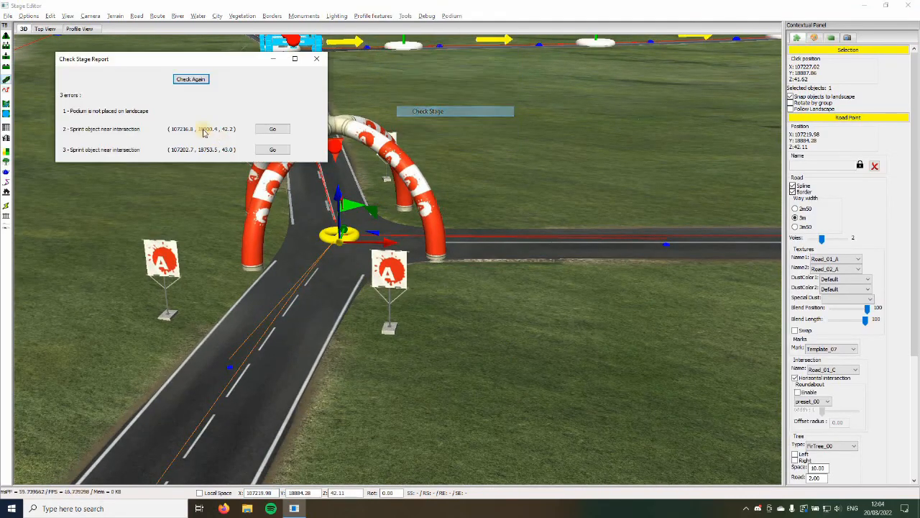
{"action": "left_click", "coordinate": [266, 129]}
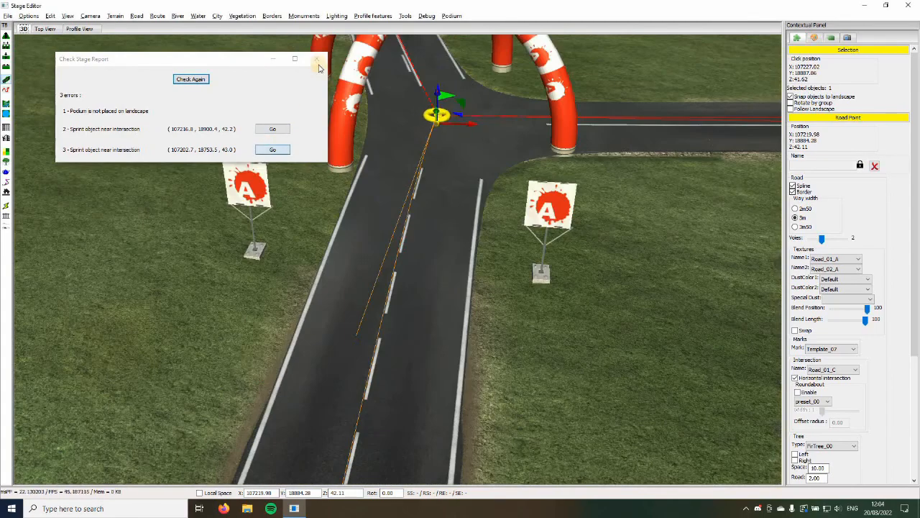
Examine the red-and-white arch at the road junction and its distance from the start and finish gates
{"action": "left_click", "coordinate": [642, 379]}
{"action": "middle_click_drag", "start_coordinate": [601, 369], "coordinate": [353, 236]}
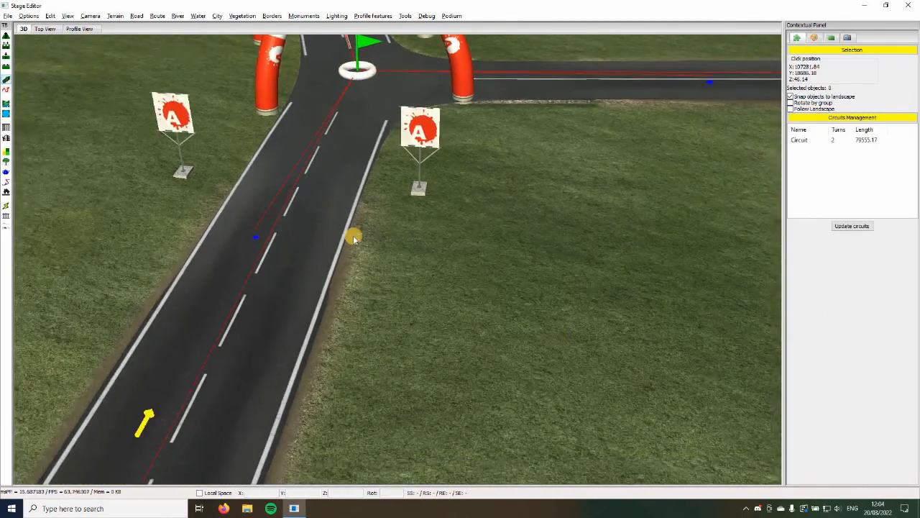
{"action": "scroll", "coordinate": [377, 273], "scroll_direction": "down", "scroll_amount": 5}
{"action": "scroll", "coordinate": [379, 260], "scroll_direction": "up", "scroll_amount": 5}
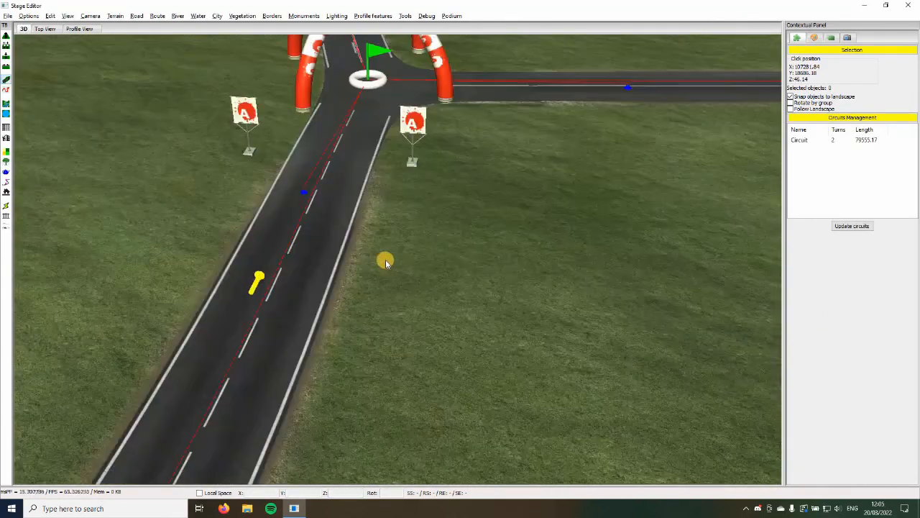
{"action": "scroll", "coordinate": [386, 263], "scroll_direction": "up", "scroll_amount": 2}
{"action": "scroll", "coordinate": [387, 260], "scroll_direction": "down", "scroll_amount": 4}
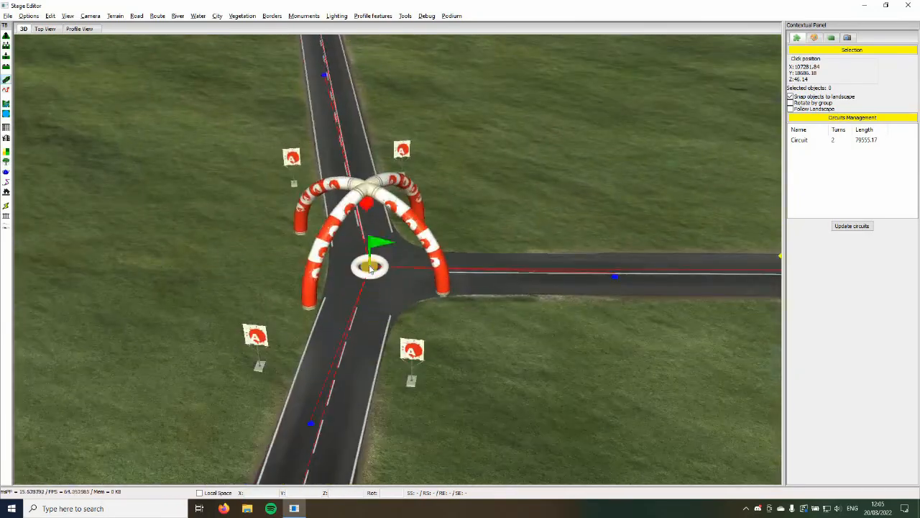
{"action": "scroll", "coordinate": [375, 245], "scroll_direction": "down", "scroll_amount": 2}
{"action": "key", "text": "Up"}
{"action": "key", "text": "Up"}
{"action": "key", "text": "Up"}
{"action": "key", "text": "Up"}
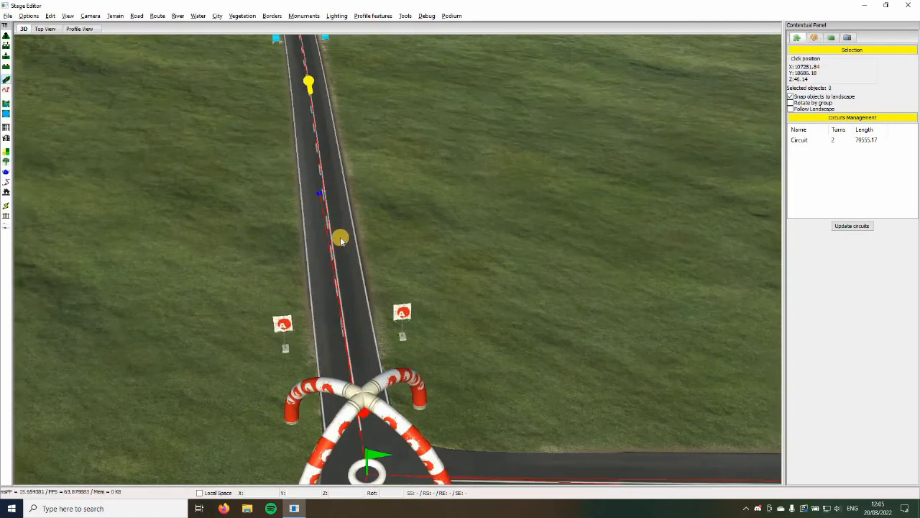
{"action": "key", "text": "Up"}
{"action": "scroll", "coordinate": [339, 240], "scroll_direction": "down", "scroll_amount": 4}
{"action": "key", "text": "Down"}
{"action": "key", "text": "Down"}
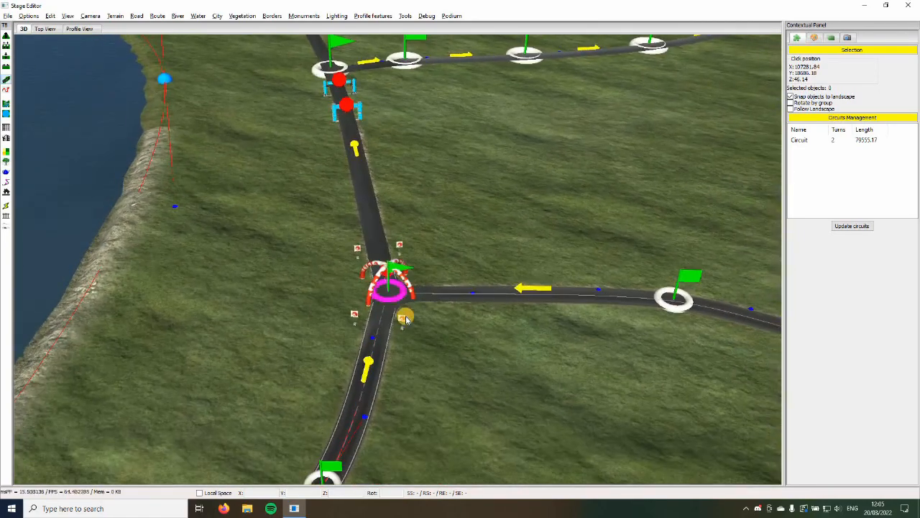
{"action": "scroll", "coordinate": [405, 373], "scroll_direction": "up", "scroll_amount": 2}
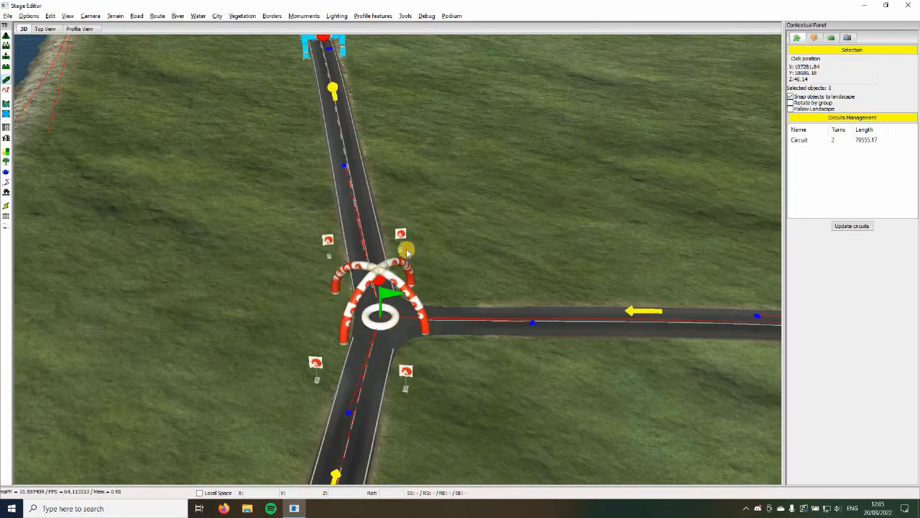
Move the finish line along the road just past the start line towards the next junction, reset its flags, and close the Balises dialog
{"action": "key", "text": "Up"}
{"action": "key", "text": "Up"}
{"action": "key", "text": "Up"}
{"action": "key", "text": "Left"}
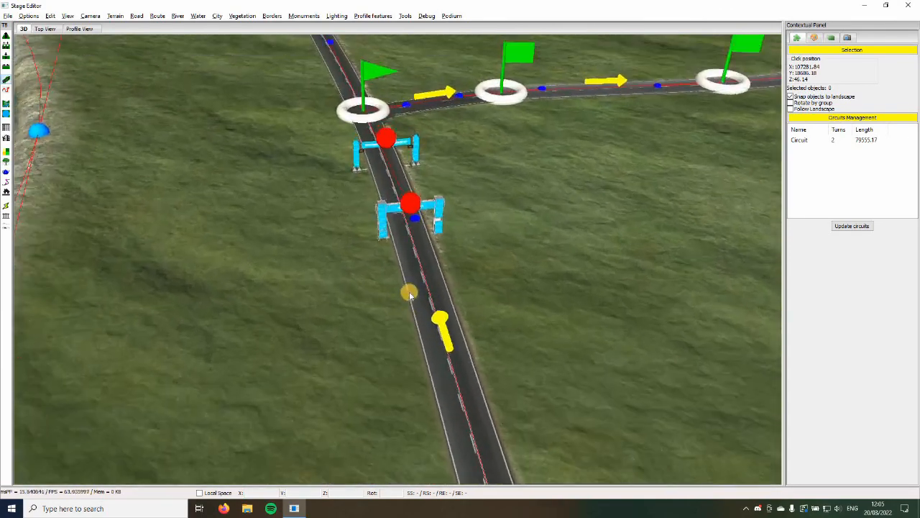
{"action": "left_click", "coordinate": [414, 287]}
{"action": "left_click", "coordinate": [444, 308]}
{"action": "key", "text": "Up"}
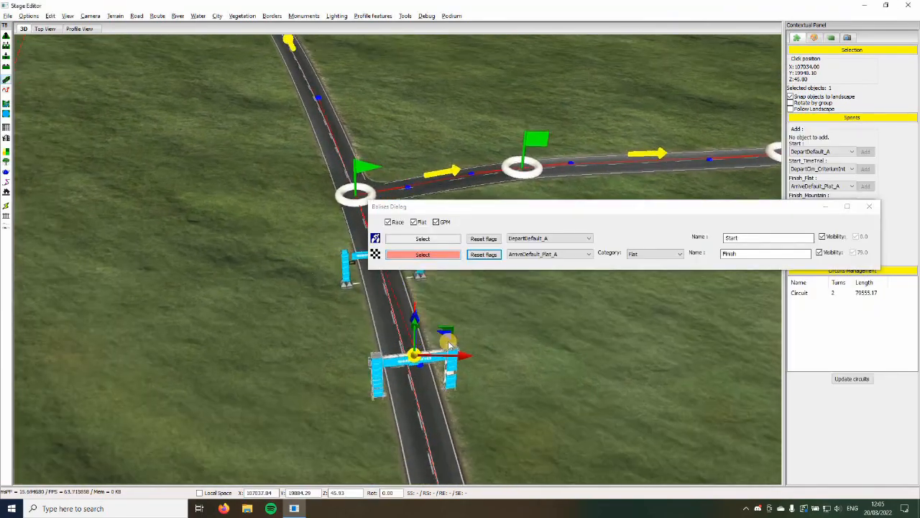
{"action": "left_click", "coordinate": [428, 277]}
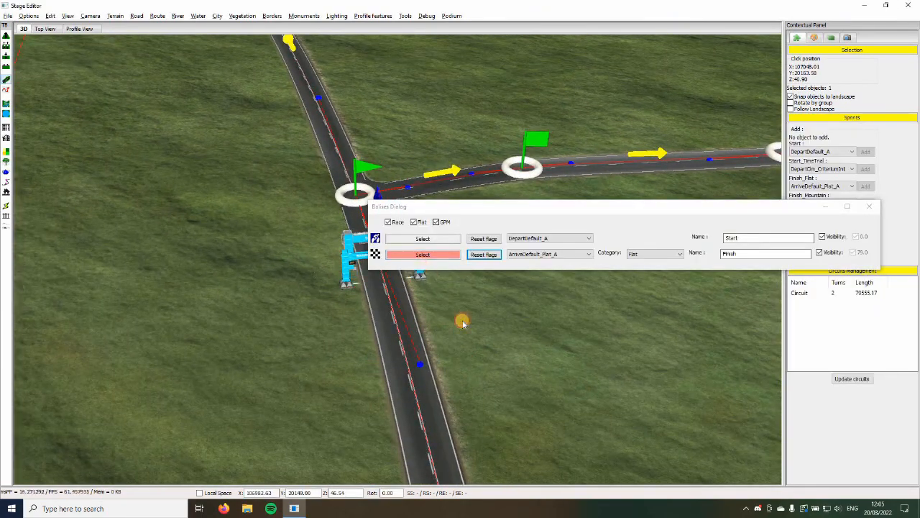
{"action": "left_click", "coordinate": [462, 323]}
{"action": "key", "text": "Down"}
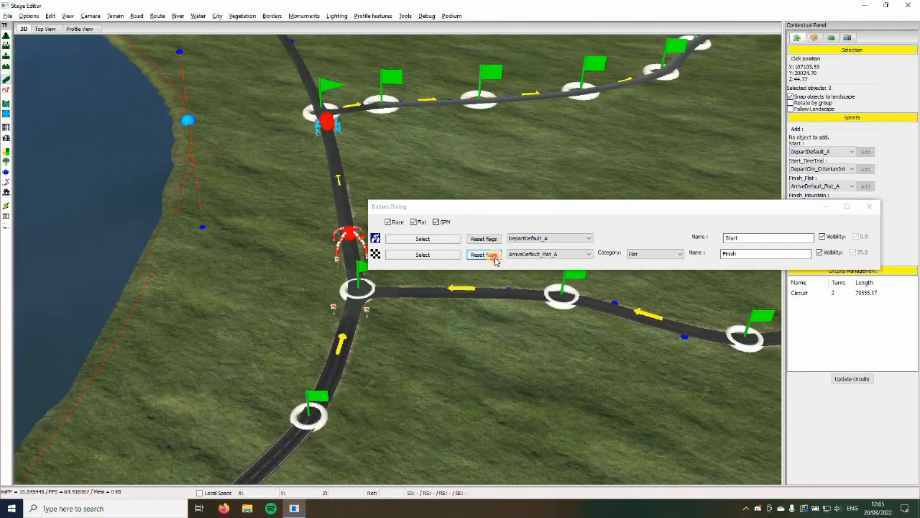
{"action": "left_click", "coordinate": [493, 256]}
{"action": "left_click", "coordinate": [869, 207]}
Check the arch's clearance from its junction, rerun Check Stage, and go to the reported sprint object near the intersection
{"action": "left_click", "coordinate": [358, 289]}
{"action": "key", "text": "Up"}
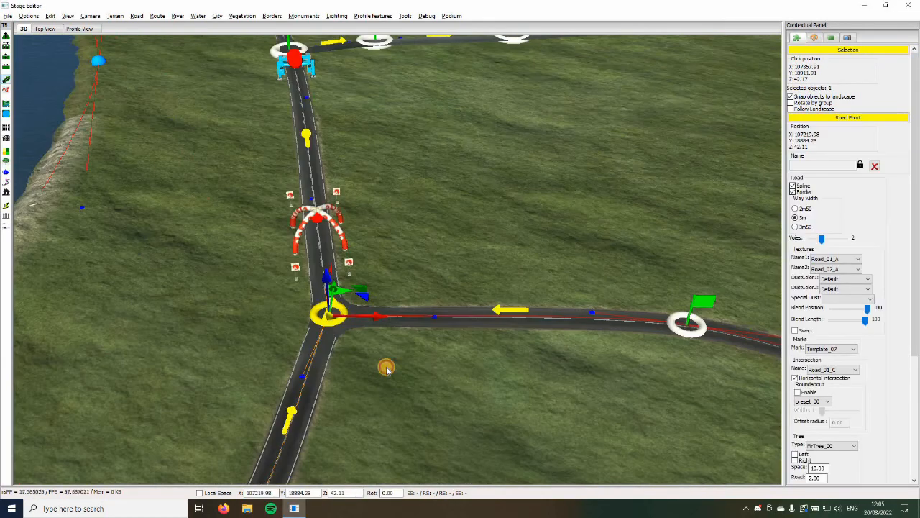
{"action": "left_click", "coordinate": [429, 183]}
{"action": "key", "text": "Up"}
{"action": "key", "text": "Left"}
{"action": "left_click", "coordinate": [405, 15]}
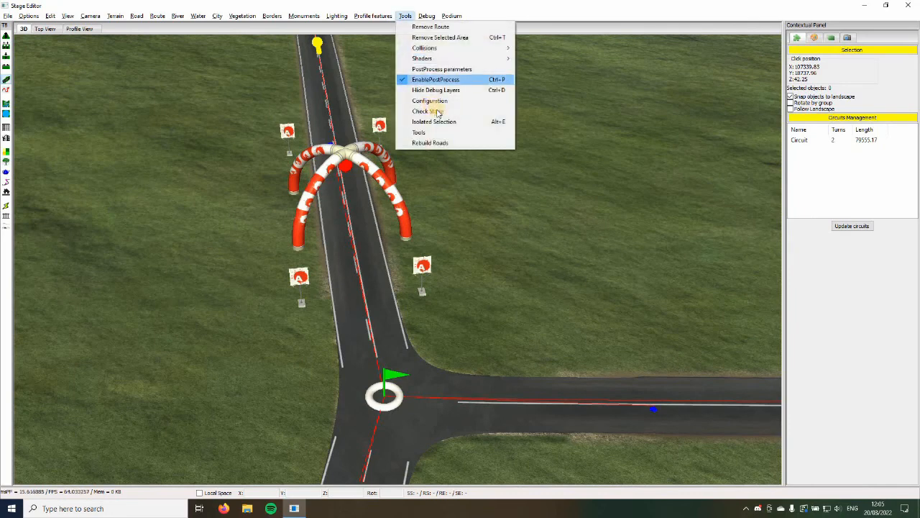
{"action": "left_click", "coordinate": [431, 109]}
{"action": "left_click", "coordinate": [274, 128]}
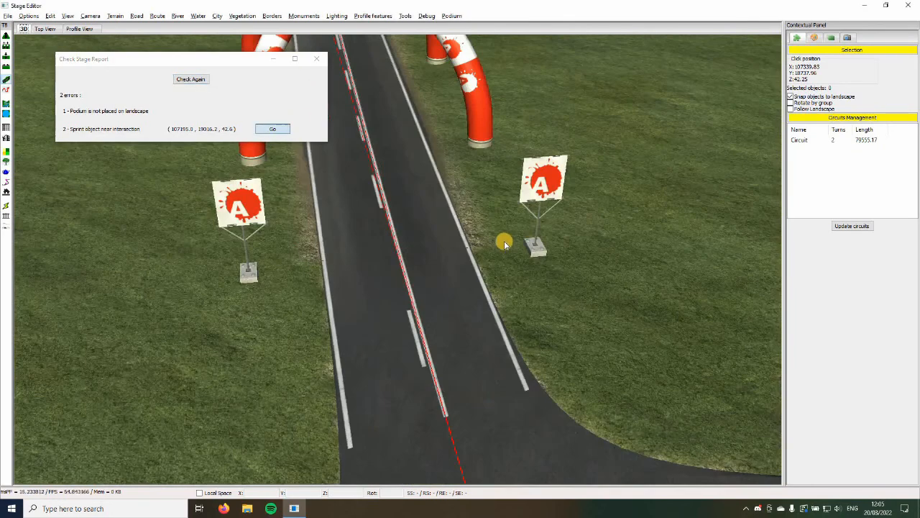
{"action": "left_click", "coordinate": [301, 61]}
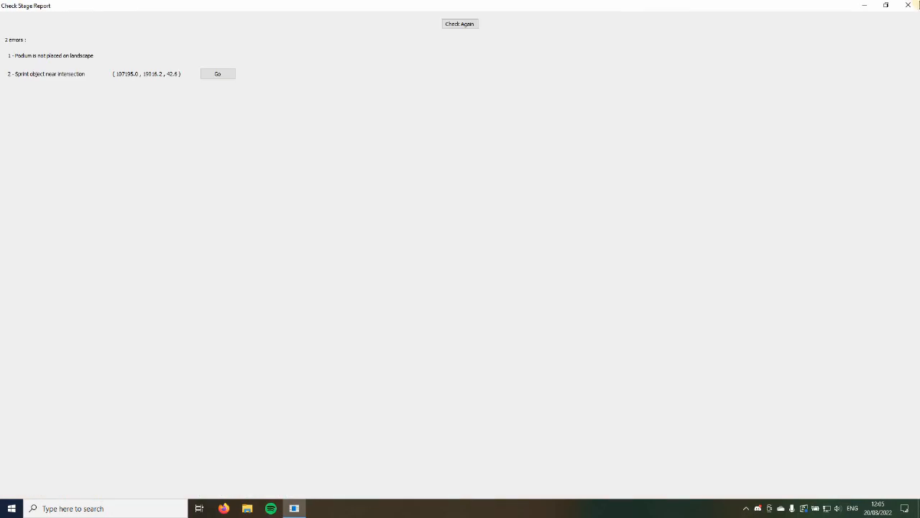
{"action": "left_click", "coordinate": [885, 7]}
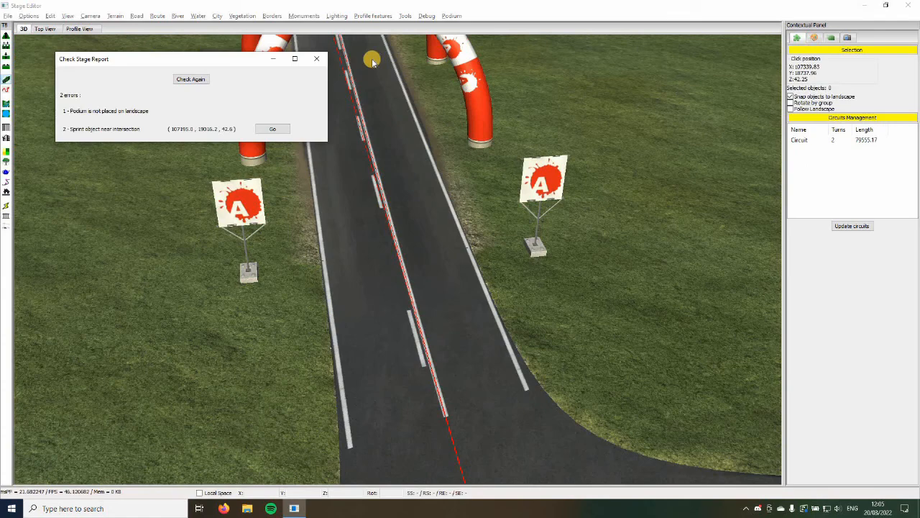
Move the finish line slightly closer to the junction beyond the start line, reset its flags, and close the Balises dialog
{"action": "left_click", "coordinate": [450, 216]}
{"action": "scroll", "coordinate": [570, 197], "scroll_direction": "down", "scroll_amount": 5}
{"action": "middle_click_drag", "start_coordinate": [510, 200], "coordinate": [448, 254]}
{"action": "scroll", "coordinate": [447, 264], "scroll_direction": "up", "scroll_amount": 3}
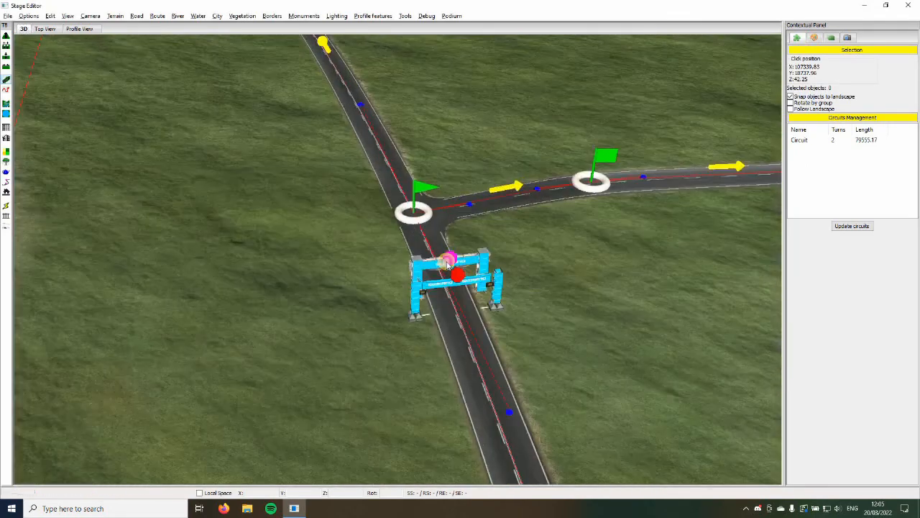
{"action": "double_click", "coordinate": [448, 264]}
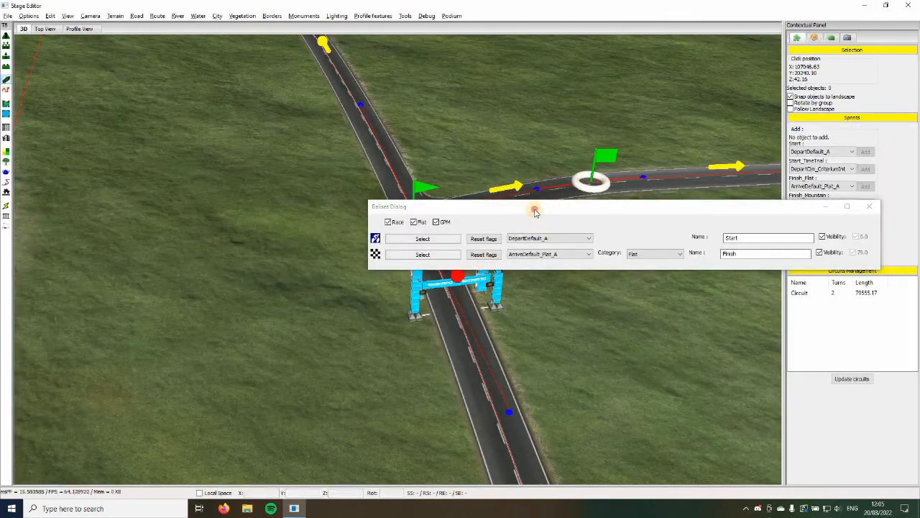
{"action": "double_click", "coordinate": [446, 259]}
{"action": "left_click", "coordinate": [469, 255]}
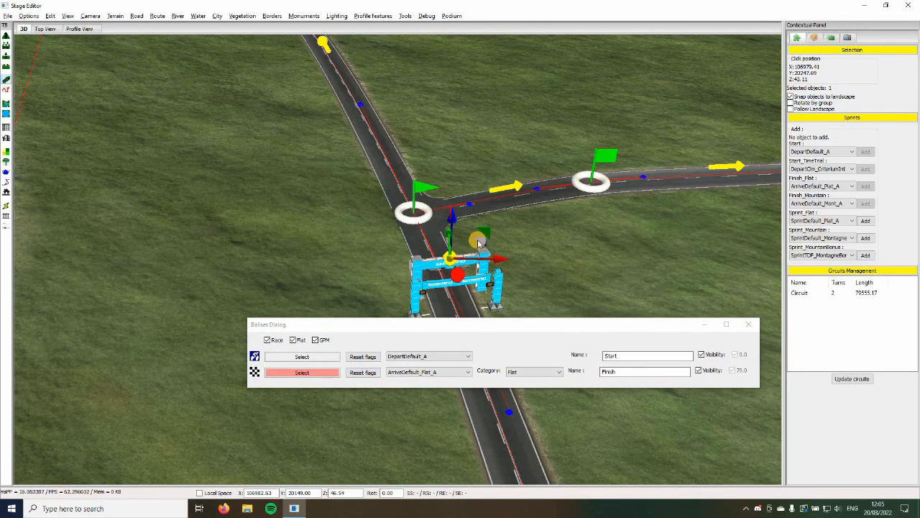
{"action": "left_click_drag", "start_coordinate": [478, 237], "coordinate": [469, 216]}
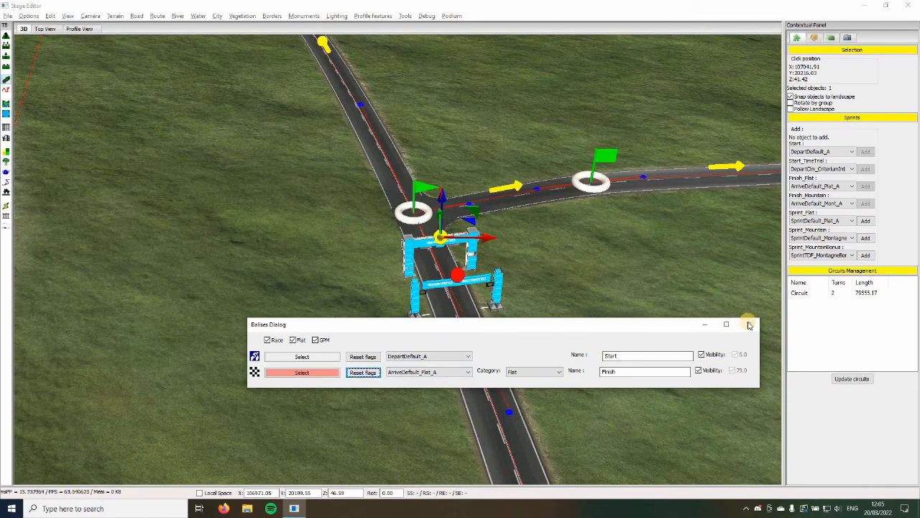
{"action": "left_click", "coordinate": [749, 325]}
{"action": "left_click", "coordinate": [652, 349]}
Inspect the lakeside road between the two gates and the arch, including the road point at the arch's junction
{"action": "middle_click_drag", "start_coordinate": [652, 350], "coordinate": [626, 366]}
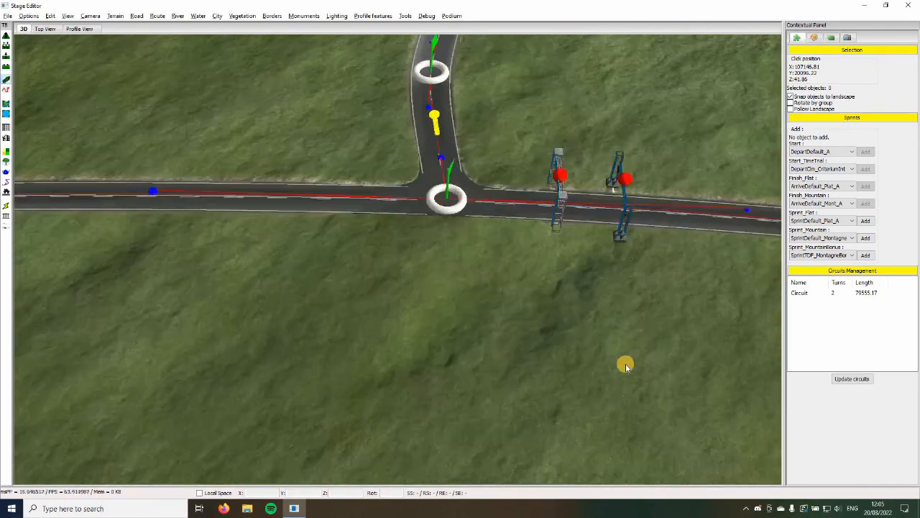
{"action": "scroll", "coordinate": [627, 366], "scroll_direction": "down", "scroll_amount": 5}
{"action": "scroll", "coordinate": [628, 367], "scroll_direction": "down", "scroll_amount": 4}
{"action": "scroll", "coordinate": [632, 366], "scroll_direction": "up", "scroll_amount": 6}
{"action": "scroll", "coordinate": [433, 331], "scroll_direction": "down", "scroll_amount": 6}
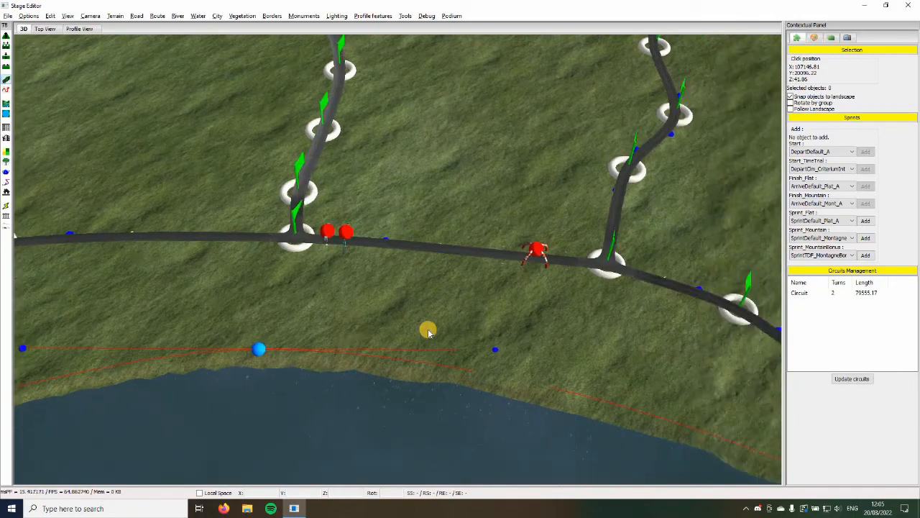
{"action": "scroll", "coordinate": [311, 298], "scroll_direction": "up", "scroll_amount": 5}
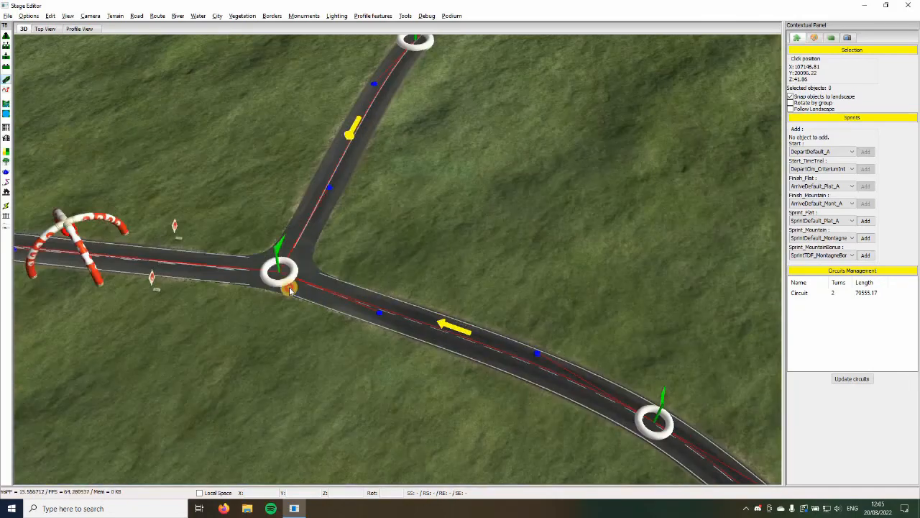
{"action": "left_click", "coordinate": [296, 305]}
{"action": "key", "text": "Left"}
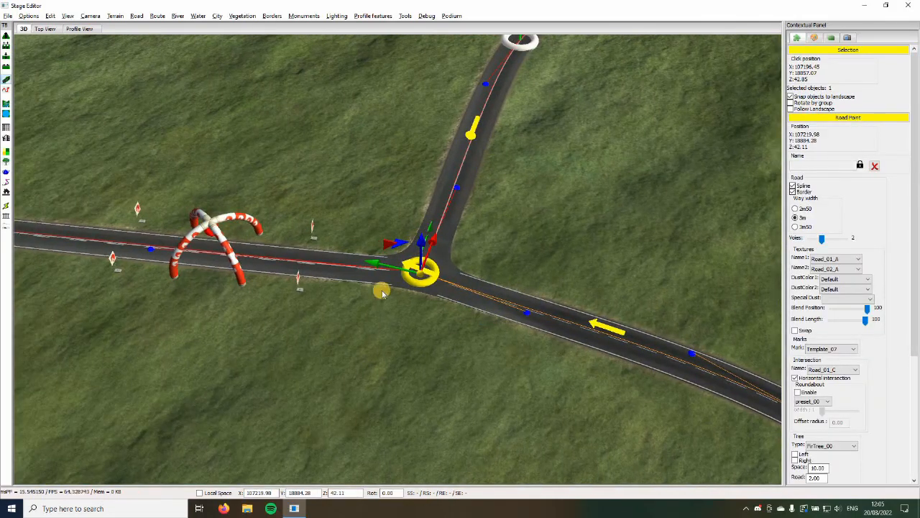
{"action": "key", "text": "Left"}
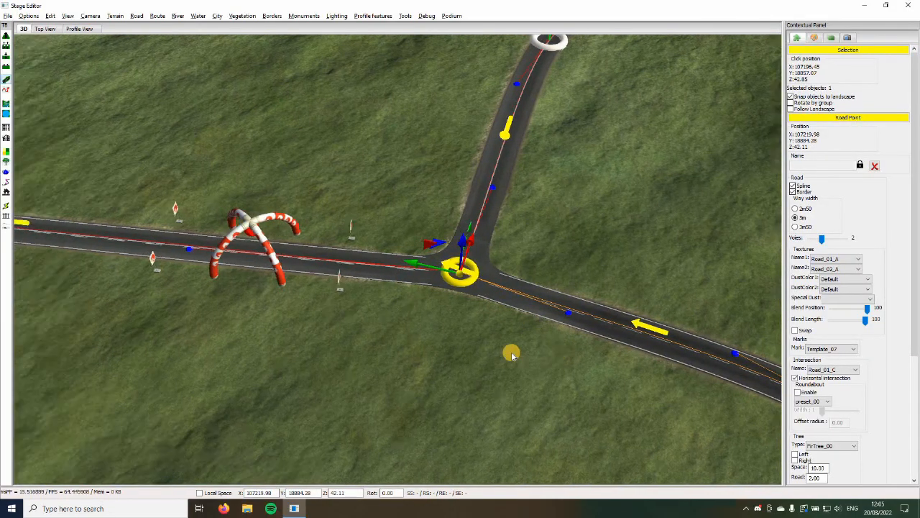
{"action": "scroll", "coordinate": [509, 353], "scroll_direction": "down", "scroll_amount": 5}
{"action": "left_click", "coordinate": [508, 352]}
Examine the junction beside the start and finish gates, its road point, and the road on both sides
{"action": "scroll", "coordinate": [510, 345], "scroll_direction": "up", "scroll_amount": 6}
{"action": "key", "text": "Down"}
{"action": "key", "text": "Right"}
{"action": "left_click", "coordinate": [526, 307]}
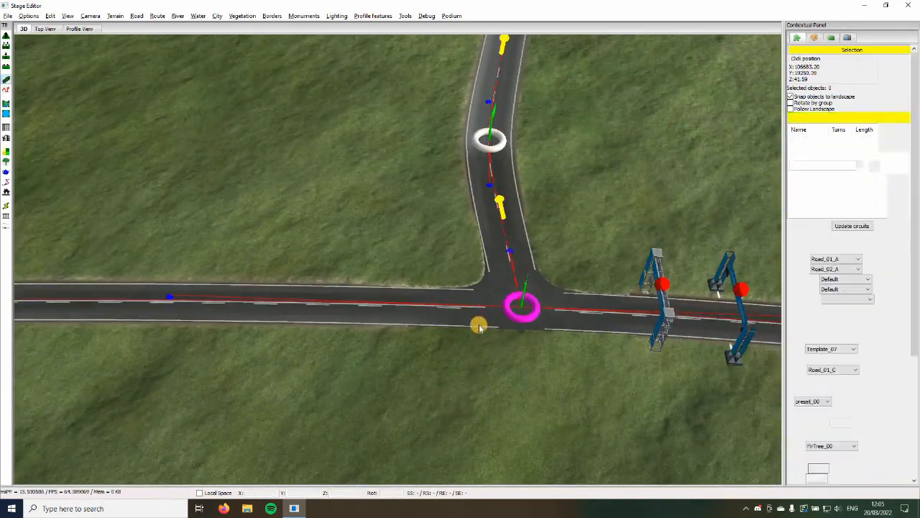
{"action": "key", "text": "Right"}
{"action": "scroll", "coordinate": [666, 342], "scroll_direction": "down", "scroll_amount": 2}
{"action": "key", "text": "Right"}
{"action": "key", "text": "Down"}
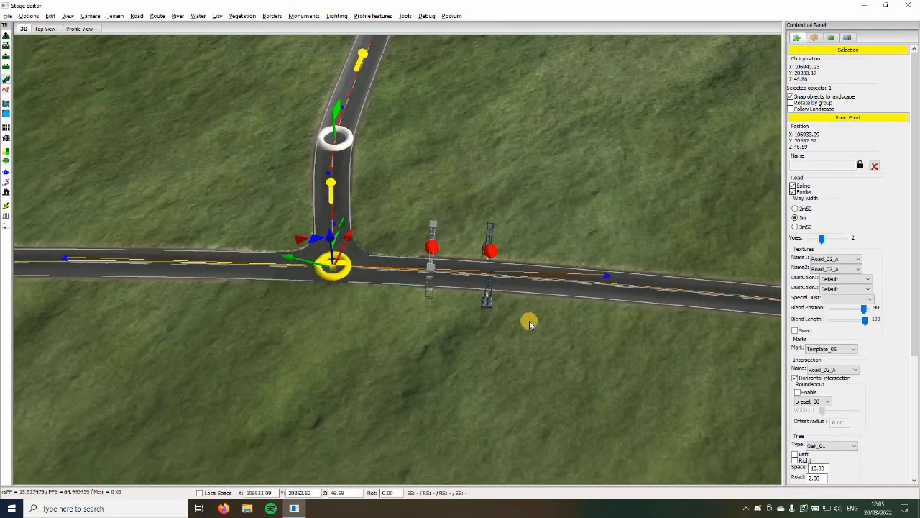
{"action": "scroll", "coordinate": [525, 319], "scroll_direction": "down", "scroll_amount": 2}
{"action": "key", "text": "Up"}
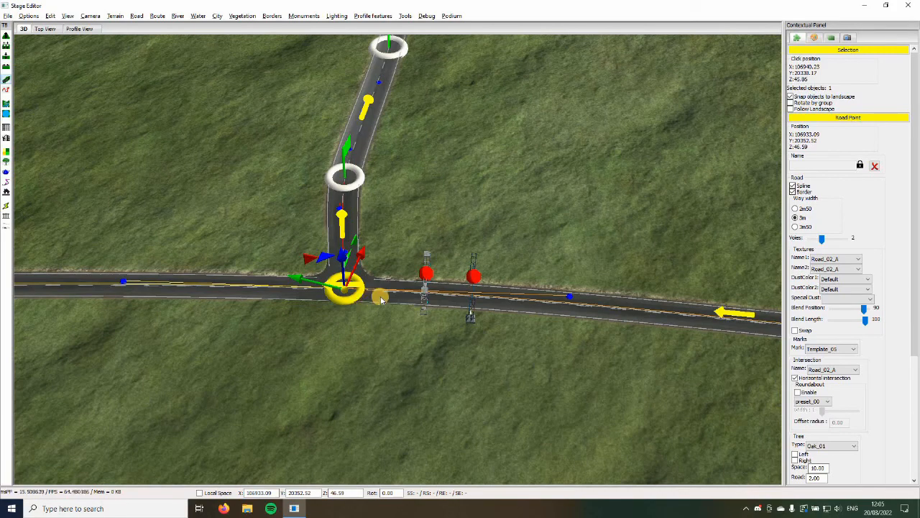
{"action": "left_click", "coordinate": [396, 309]}
{"action": "left_click", "coordinate": [325, 302]}
{"action": "key", "text": "Down"}
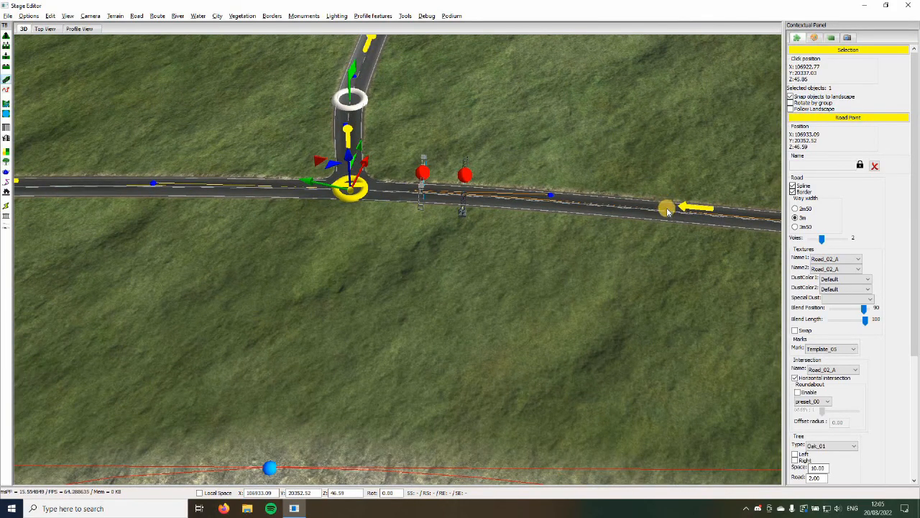
{"action": "key", "text": "Right"}
{"action": "key", "text": "Left"}
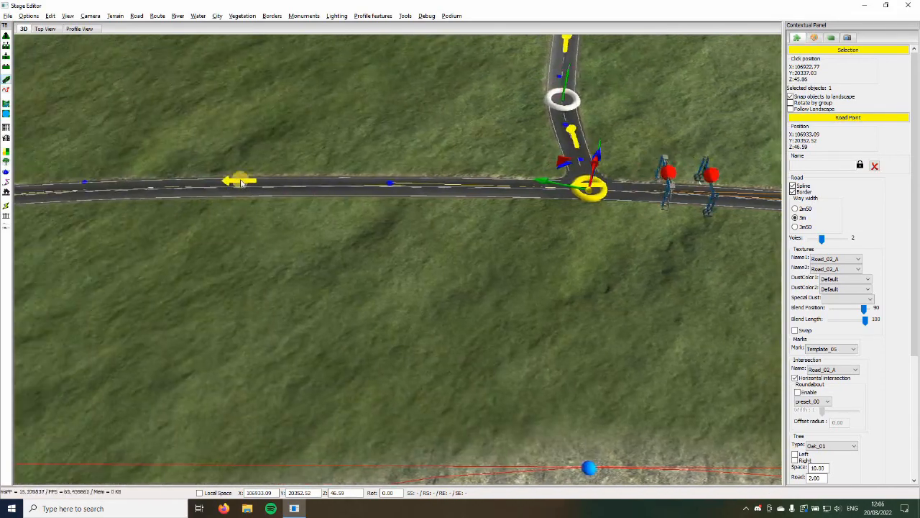
{"action": "key", "text": "Right"}
{"action": "scroll", "coordinate": [400, 190], "scroll_direction": "up", "scroll_amount": 3}
{"action": "key", "text": "Up"}
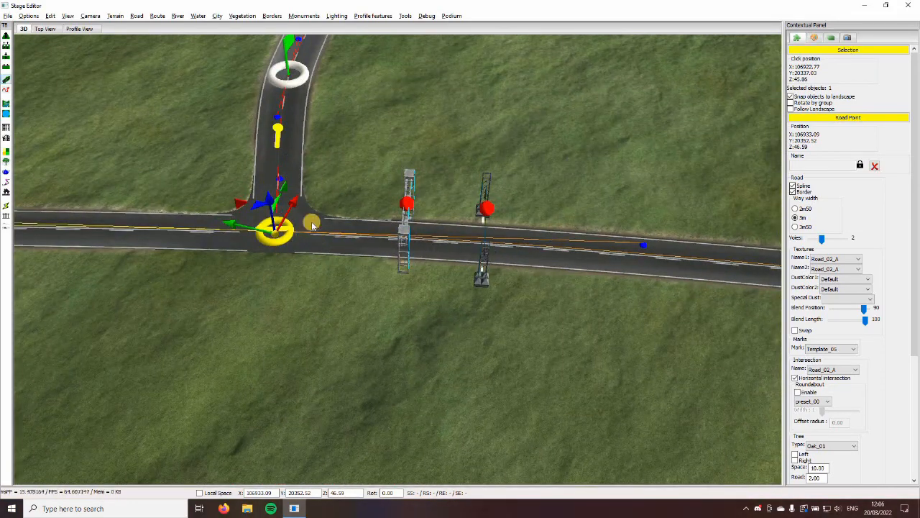
Compare the gates' spacing from their junction with the arch's spacing from its own junction
{"action": "left_click", "coordinate": [292, 332]}
{"action": "key", "text": "Right"}
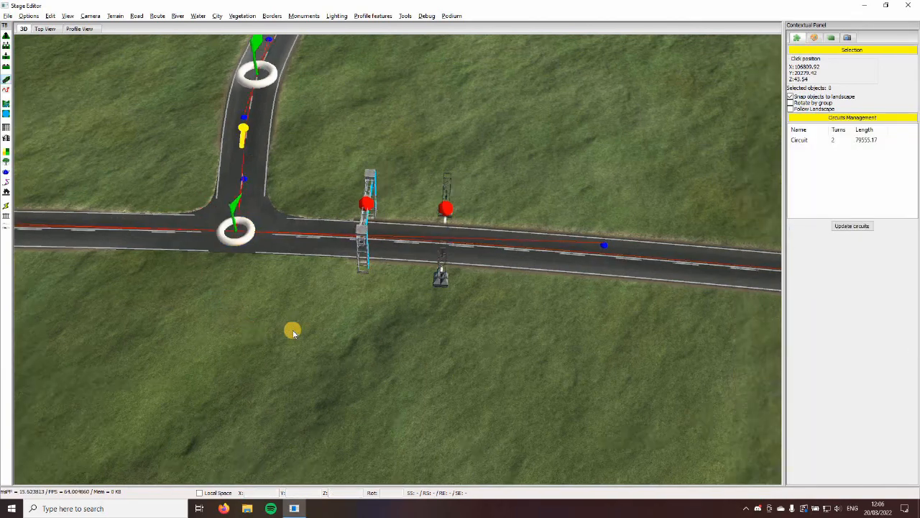
{"action": "scroll", "coordinate": [292, 332], "scroll_direction": "down", "scroll_amount": 3}
{"action": "key", "text": "Down"}
{"action": "key", "text": "Down"}
{"action": "scroll", "coordinate": [470, 166], "scroll_direction": "down", "scroll_amount": 3}
{"action": "key", "text": "Right"}
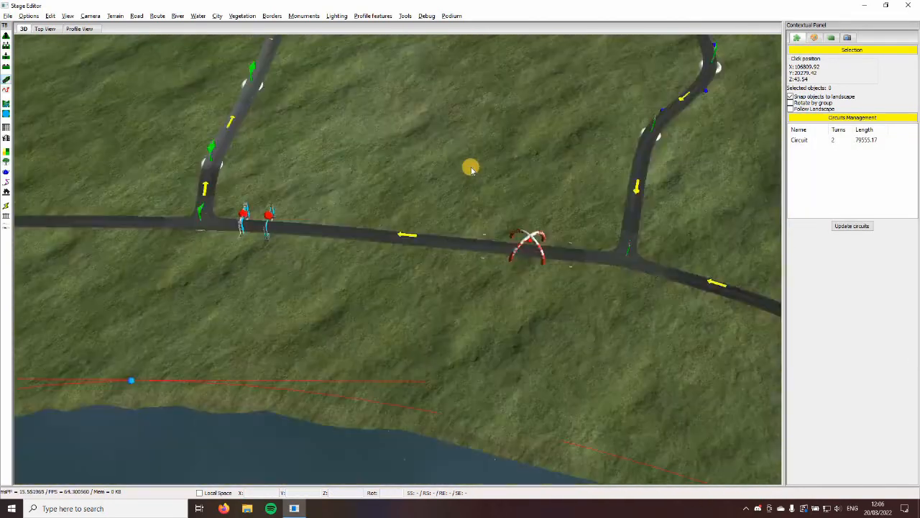
{"action": "scroll", "coordinate": [464, 194], "scroll_direction": "up", "scroll_amount": 4}
{"action": "key", "text": "Down"}
{"action": "key", "text": "Up"}
{"action": "left_click", "coordinate": [437, 164]}
{"action": "scroll", "coordinate": [438, 164], "scroll_direction": "down", "scroll_amount": 1}
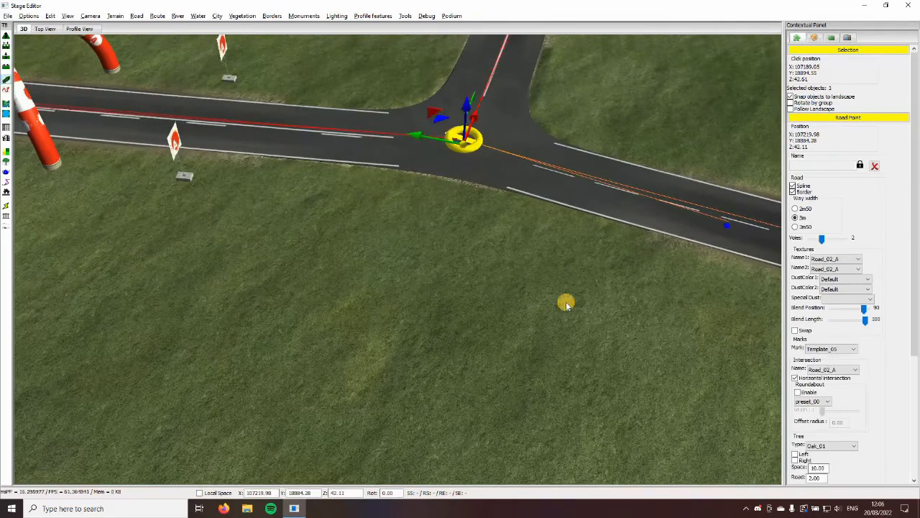
{"action": "key", "text": "Right"}
{"action": "scroll", "coordinate": [567, 302], "scroll_direction": "down", "scroll_amount": 1}
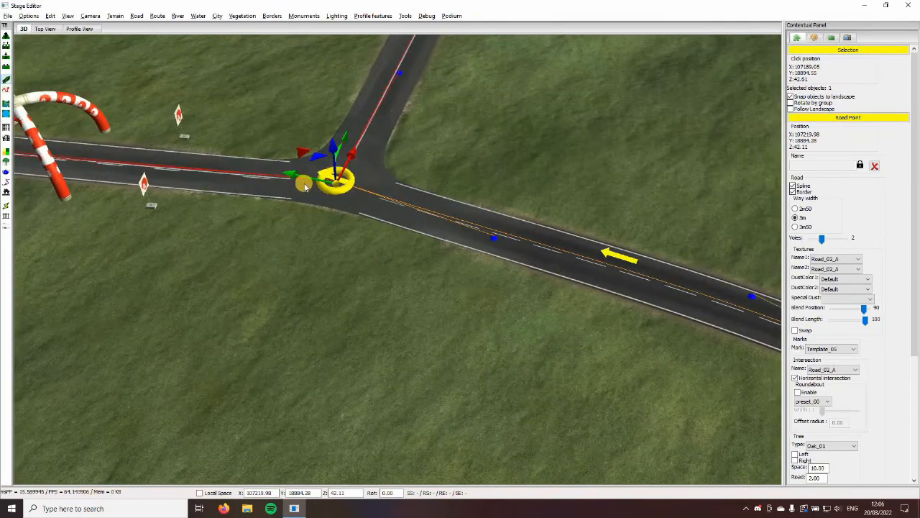
Run Check Stage on the current start and finish placement and close its report
{"action": "left_click", "coordinate": [366, 42]}
{"action": "key", "text": "Down"}
{"action": "key", "text": "Left"}
{"action": "key", "text": "Up"}
{"action": "left_click", "coordinate": [410, 15]}
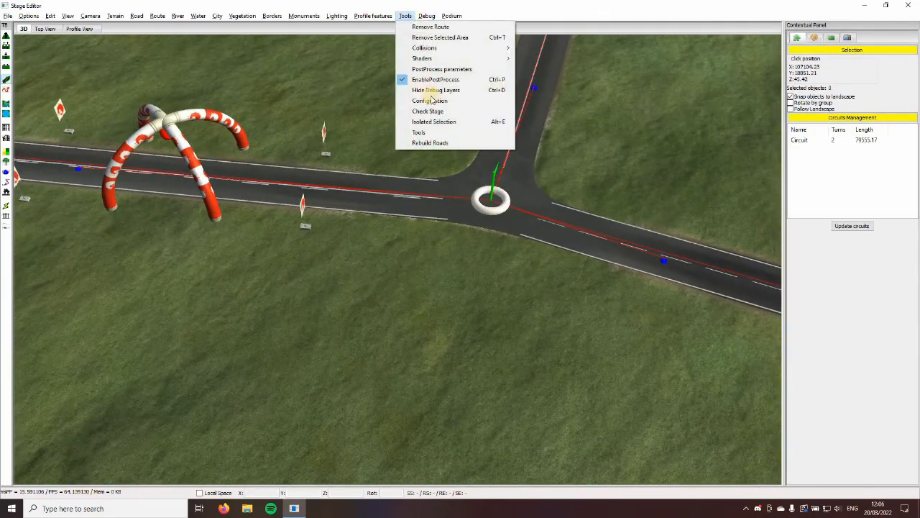
{"action": "left_click", "coordinate": [435, 111]}
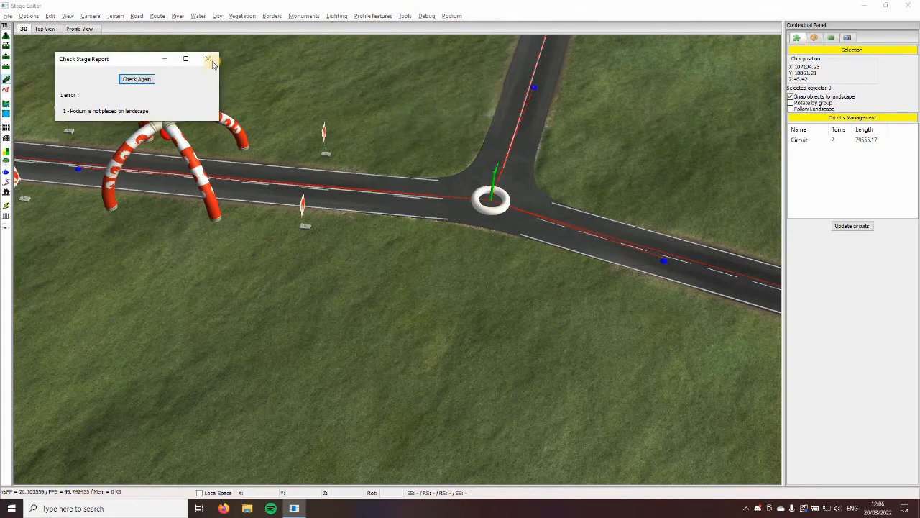
{"action": "left_click", "coordinate": [406, 393]}
Inspect the road around the lake, from the start and finish area to the far shore, for places to put sprints
{"action": "scroll", "coordinate": [406, 394], "scroll_direction": "down", "scroll_amount": 3}
{"action": "key", "text": "Right"}
{"action": "key", "text": "Down"}
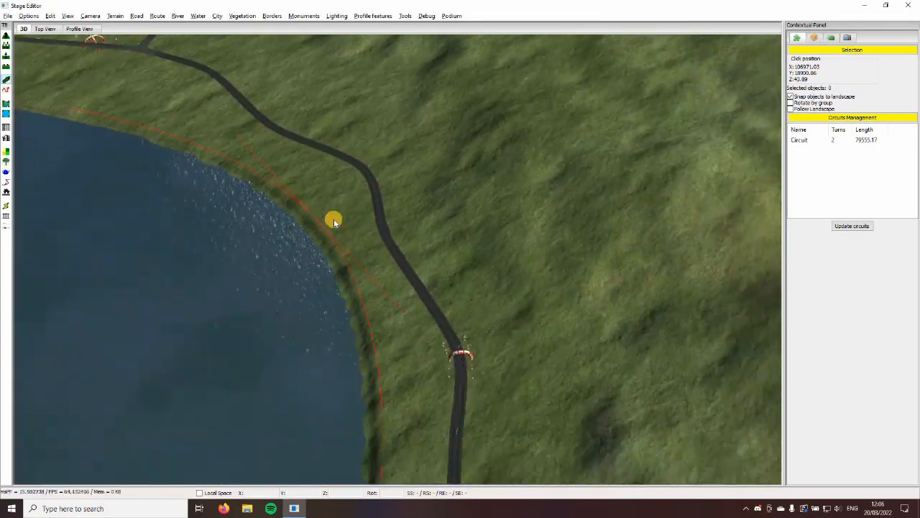
{"action": "scroll", "coordinate": [336, 274], "scroll_direction": "down", "scroll_amount": 3}
{"action": "key", "text": "Down"}
{"action": "key", "text": "Left"}
{"action": "key", "text": "Up"}
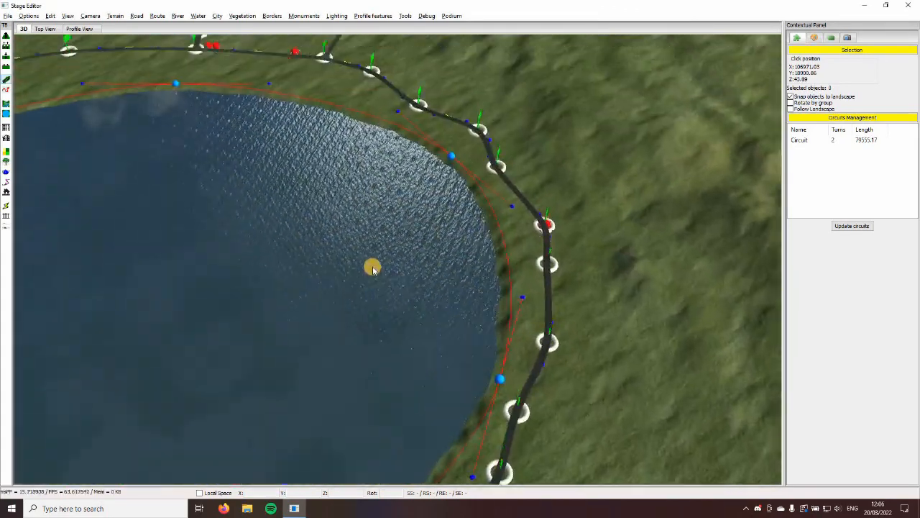
{"action": "scroll", "coordinate": [382, 182], "scroll_direction": "up", "scroll_amount": 3}
{"action": "key", "text": "Right"}
{"action": "key", "text": "Down"}
{"action": "scroll", "coordinate": [513, 275], "scroll_direction": "down", "scroll_amount": 3}
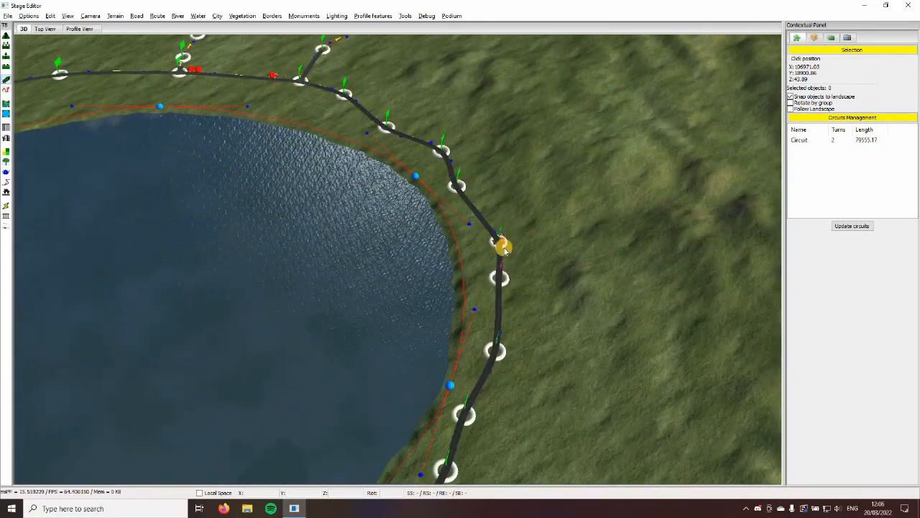
{"action": "key", "text": "Up"}
{"action": "scroll", "coordinate": [478, 290], "scroll_direction": "down", "scroll_amount": 3}
{"action": "key", "text": "Down"}
{"action": "scroll", "coordinate": [438, 284], "scroll_direction": "up", "scroll_amount": 3}
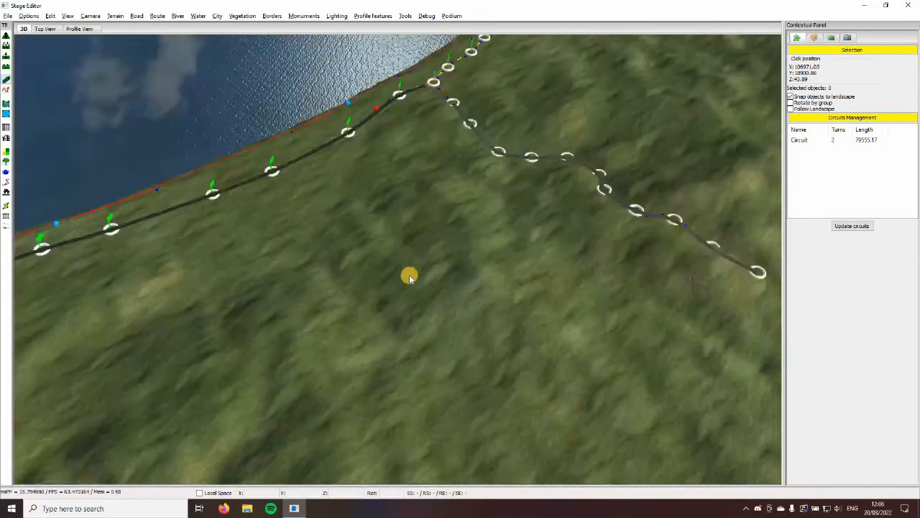
{"action": "key", "text": "Left"}
{"action": "key", "text": "Left"}
{"action": "key", "text": "Down"}
Open the route's sprint placement tools and close the Balises dialog
{"action": "left_click", "coordinate": [158, 17]}
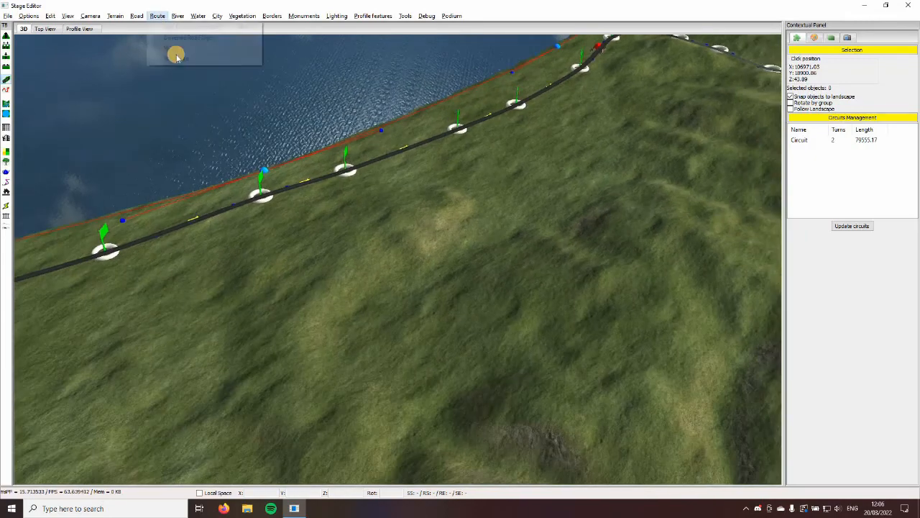
{"action": "left_click", "coordinate": [170, 47]}
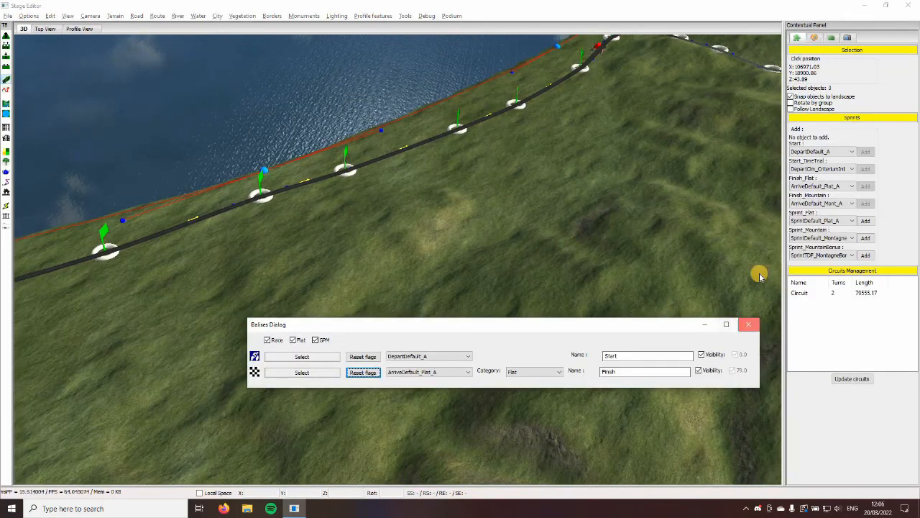
{"action": "left_click", "coordinate": [748, 324]}
Add a SprintDefault_Plat_A flat sprint on the lakeside road, just before the junction with the side road
{"action": "left_click", "coordinate": [864, 222]}
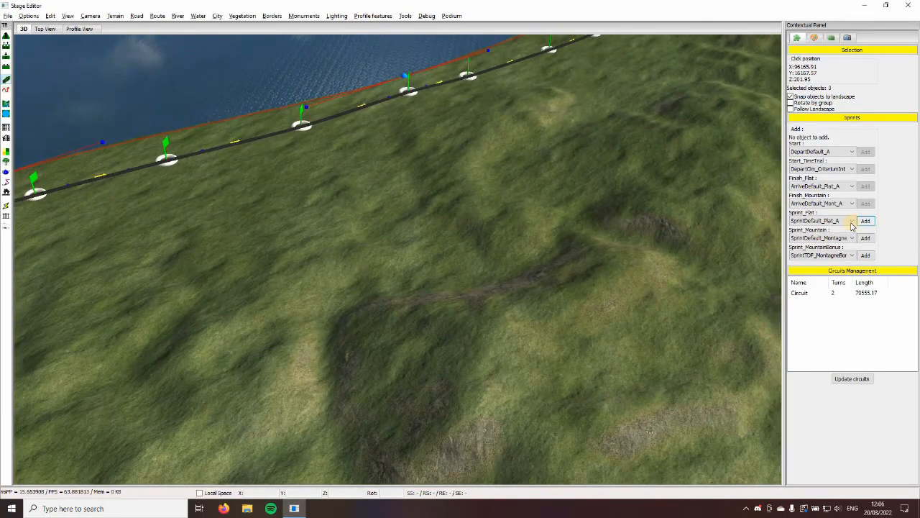
{"action": "left_click", "coordinate": [574, 232]}
{"action": "key", "text": "Up"}
{"action": "key", "text": "Right"}
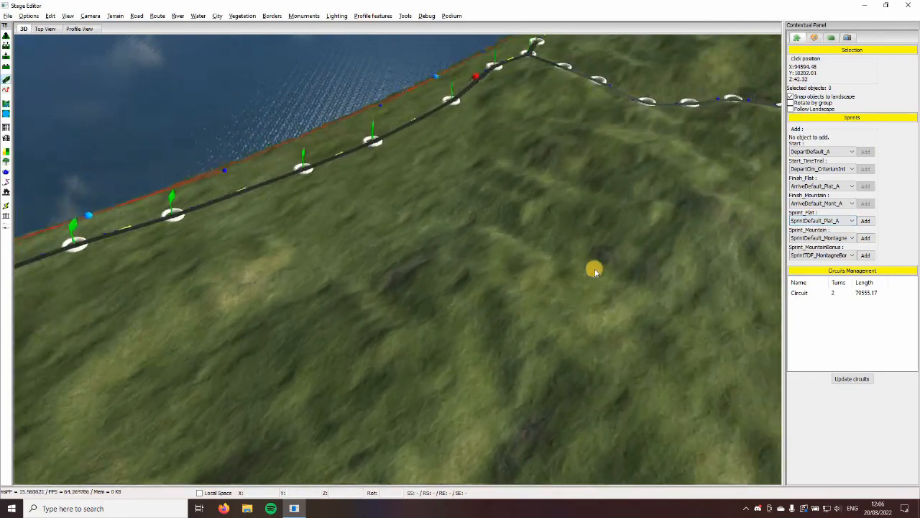
{"action": "key", "text": "Left"}
{"action": "scroll", "coordinate": [596, 269], "scroll_direction": "down", "scroll_amount": 10}
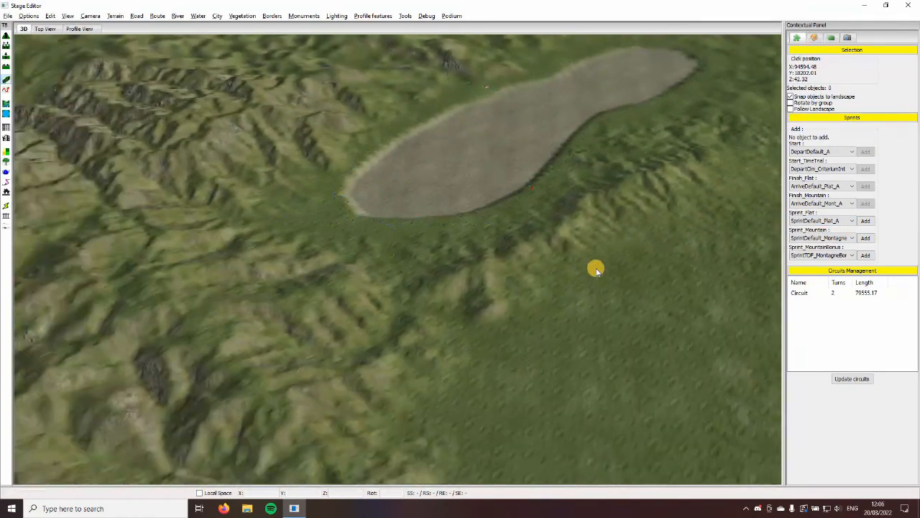
{"action": "scroll", "coordinate": [596, 269], "scroll_direction": "up", "scroll_amount": 10}
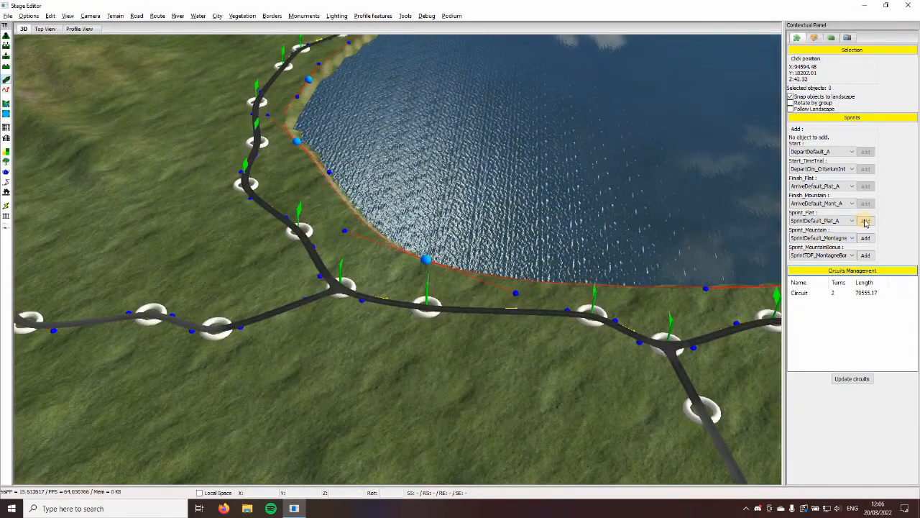
{"action": "left_click", "coordinate": [866, 220]}
{"action": "scroll", "coordinate": [424, 348], "scroll_direction": "up", "scroll_amount": 2}
{"action": "left_click", "coordinate": [294, 302]}
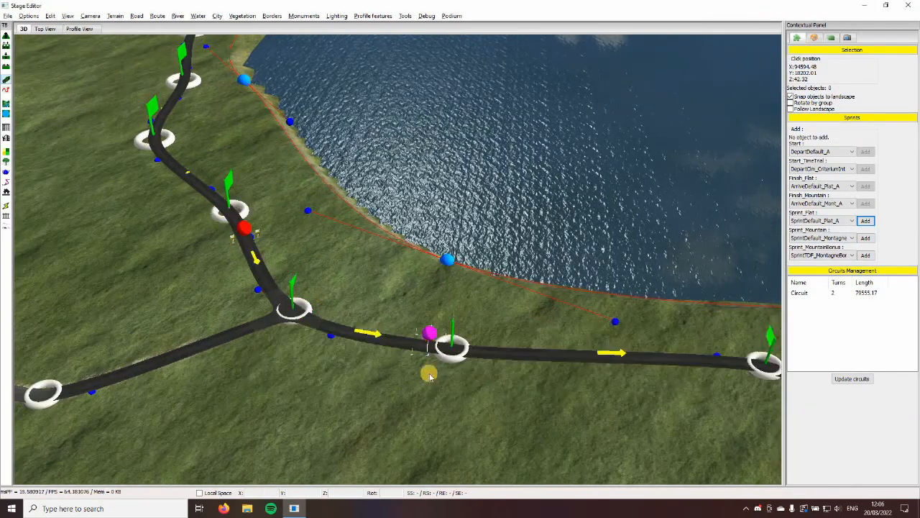
{"action": "left_click", "coordinate": [441, 430]}
Add a SprintDefault_Montagne_A mountain sprint on the winding hill road, shortly after the tight hairpin
{"action": "key", "text": "Right"}
{"action": "scroll", "coordinate": [475, 410], "scroll_direction": "down", "scroll_amount": 5}
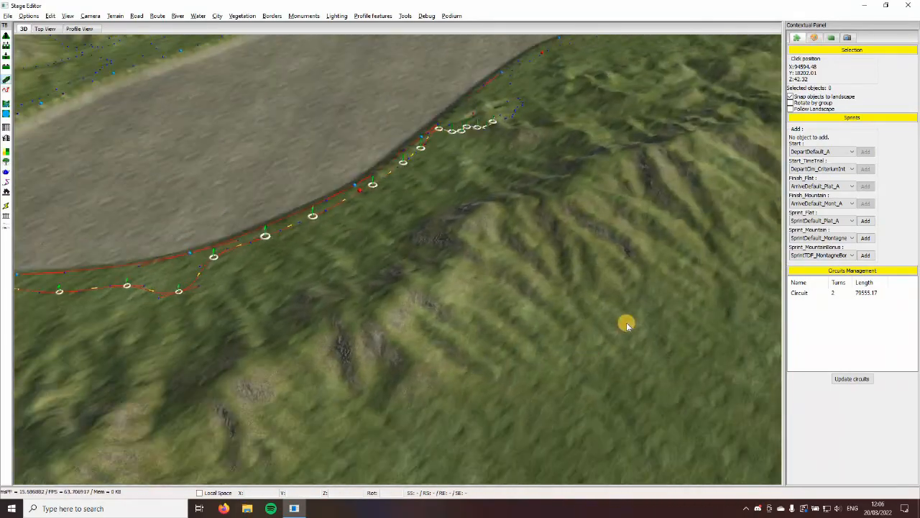
{"action": "key", "text": "Up"}
{"action": "right_click_drag", "start_coordinate": [627, 323], "coordinate": [861, 240]}
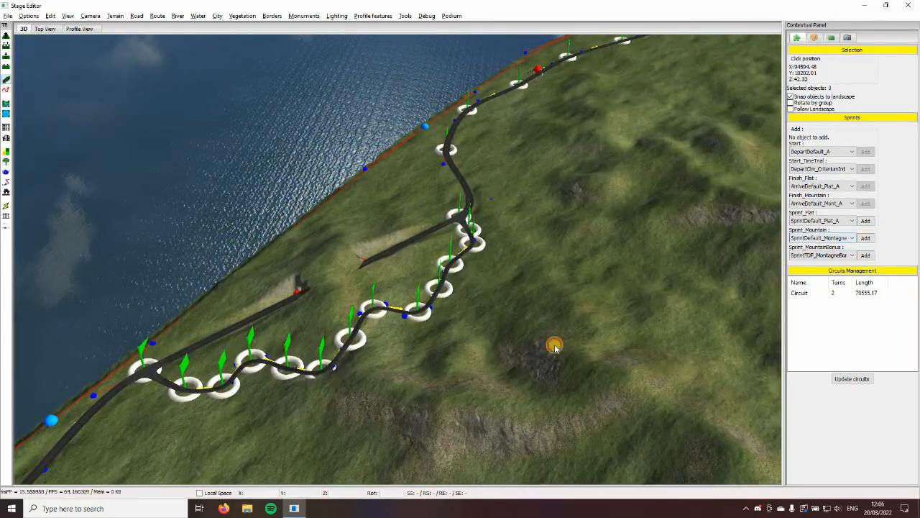
{"action": "scroll", "coordinate": [516, 374], "scroll_direction": "down", "scroll_amount": 5}
{"action": "key", "text": "Up"}
{"action": "key", "text": "Left"}
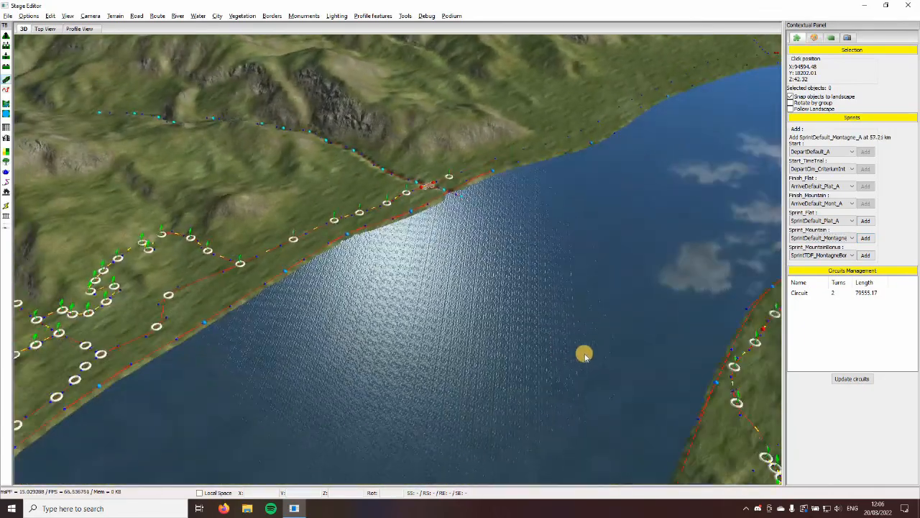
{"action": "key", "text": "Right"}
{"action": "key", "text": "Left"}
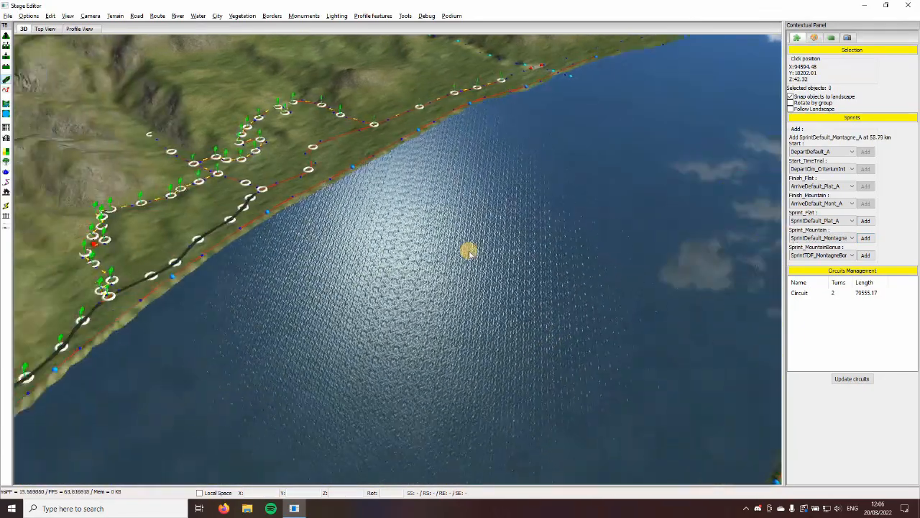
{"action": "key", "text": "Up"}
{"action": "scroll", "coordinate": [353, 241], "scroll_direction": "up", "scroll_amount": 5}
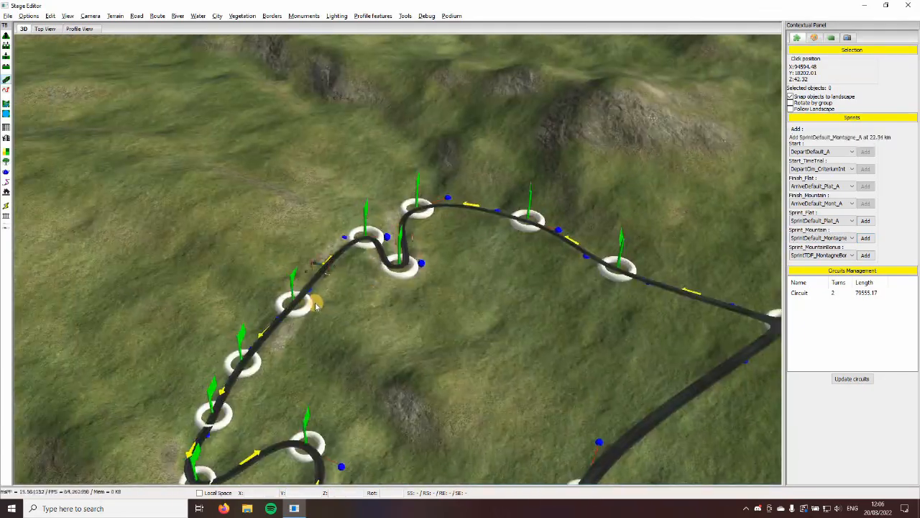
{"action": "left_click", "coordinate": [312, 304]}
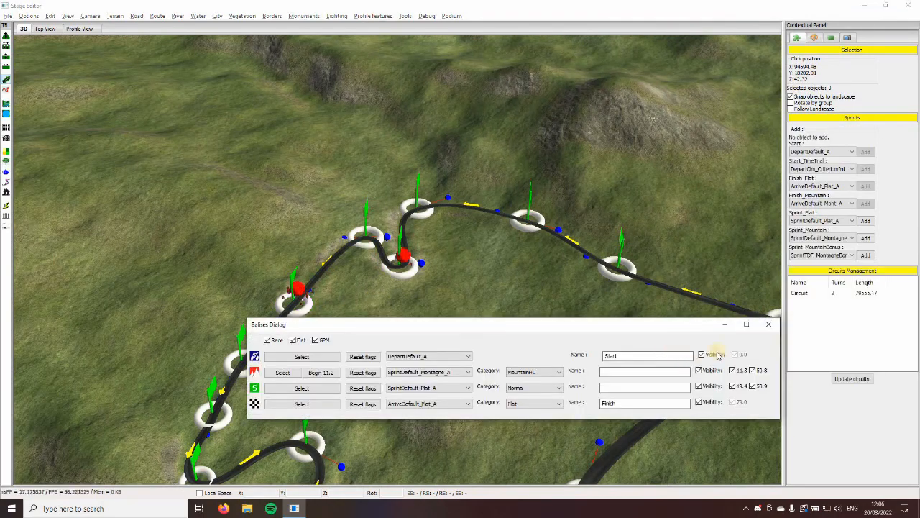
Set the mountain sprint's category to Mountain4, name it "kom", name the flat sprint "sprint", and check the profile
{"action": "left_click", "coordinate": [533, 372]}
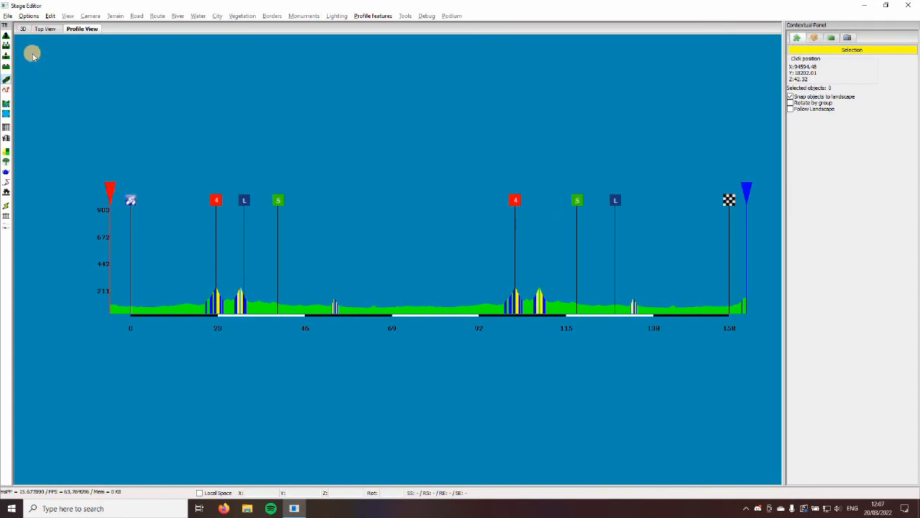
{"action": "left_click", "coordinate": [23, 28]}
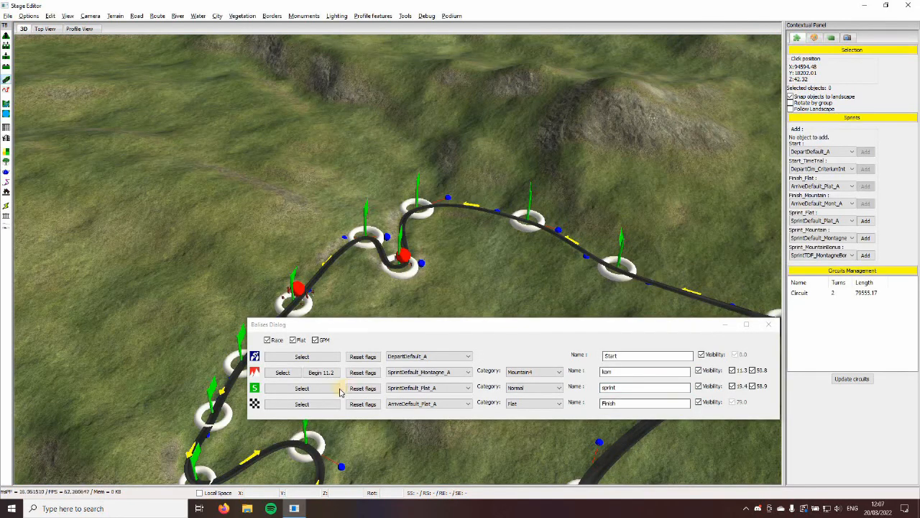
Disable the flat sprint's 19.4 km passage, check the stage profile, and close the Balises dialog
{"action": "left_click", "coordinate": [734, 386]}
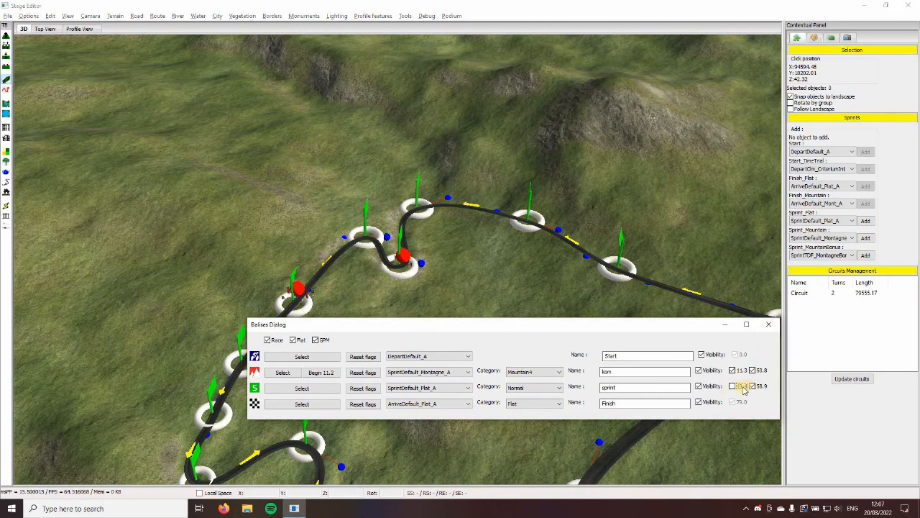
{"action": "left_click", "coordinate": [86, 29]}
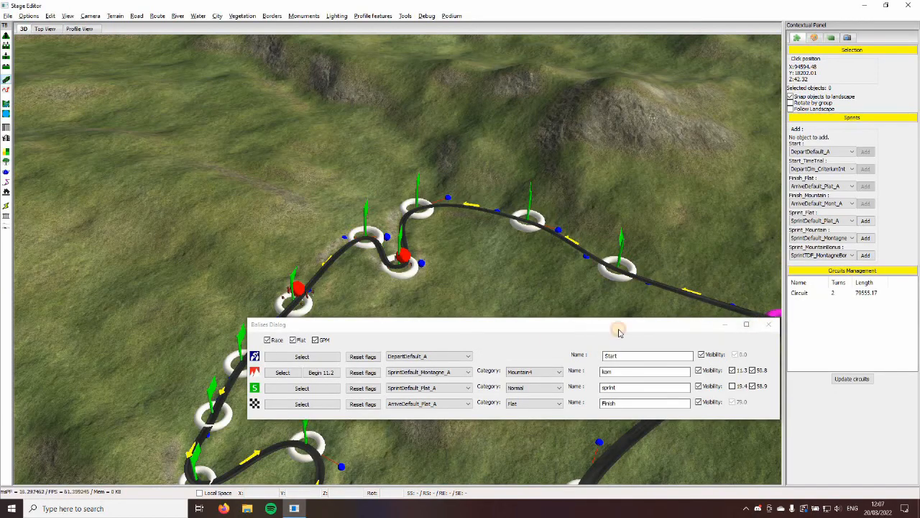
{"action": "left_click", "coordinate": [768, 324]}
Recheck the stage with both sprints in place and close the report
{"action": "left_click", "coordinate": [594, 330]}
{"action": "middle_click_drag", "start_coordinate": [593, 330], "coordinate": [571, 312]}
{"action": "scroll", "coordinate": [571, 310], "scroll_direction": "down", "scroll_amount": 8}
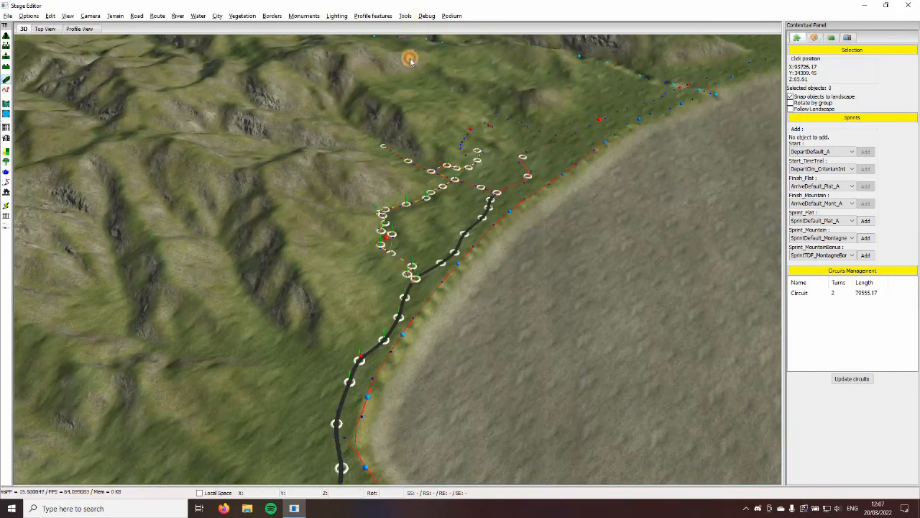
{"action": "left_click", "coordinate": [404, 15]}
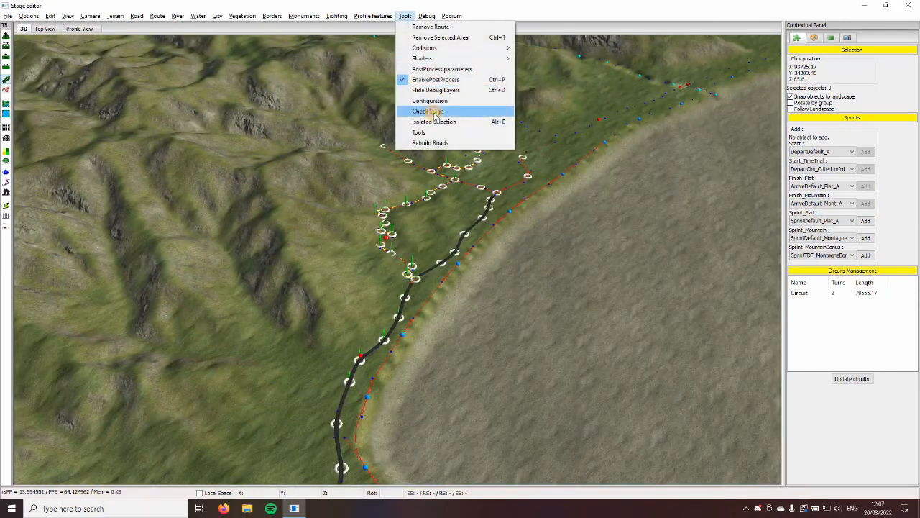
{"action": "left_click", "coordinate": [435, 113]}
{"action": "left_click", "coordinate": [208, 61]}
Examine the sprint markers and road around the lake, from the mountain sprint to the start and finish gates
{"action": "scroll", "coordinate": [568, 228], "scroll_direction": "up", "scroll_amount": 10}
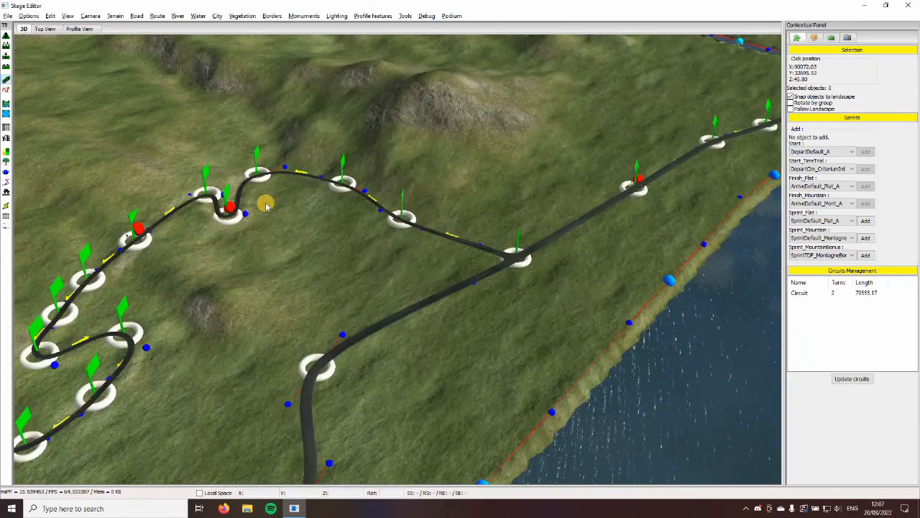
{"action": "scroll", "coordinate": [586, 314], "scroll_direction": "up", "scroll_amount": 3}
{"action": "middle_click_drag", "start_coordinate": [767, 217], "coordinate": [629, 215]}
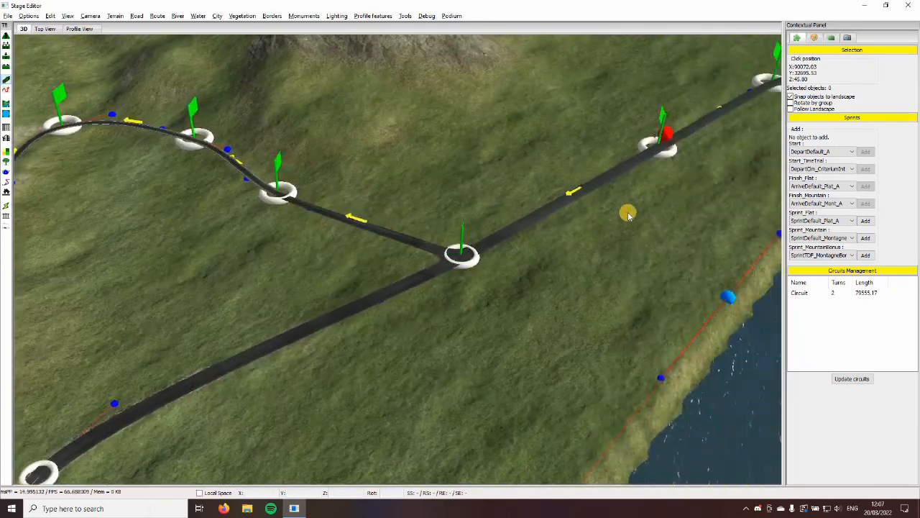
{"action": "scroll", "coordinate": [628, 215], "scroll_direction": "down", "scroll_amount": 4}
{"action": "middle_click_drag", "start_coordinate": [529, 225], "coordinate": [410, 228]}
{"action": "scroll", "coordinate": [451, 292], "scroll_direction": "down", "scroll_amount": 4}
{"action": "scroll", "coordinate": [451, 290], "scroll_direction": "down", "scroll_amount": 5}
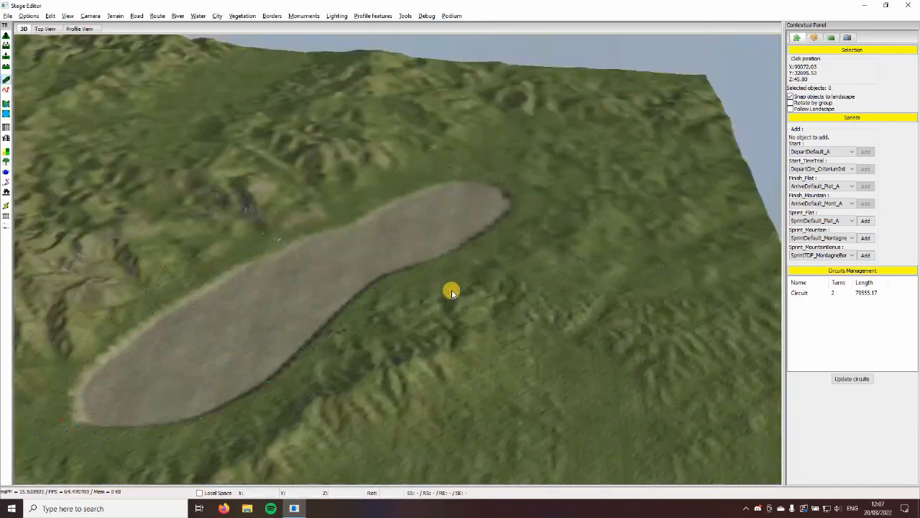
{"action": "scroll", "coordinate": [451, 289], "scroll_direction": "up", "scroll_amount": 6}
{"action": "middle_click_drag", "start_coordinate": [448, 290], "coordinate": [407, 272]}
{"action": "scroll", "coordinate": [408, 271], "scroll_direction": "up", "scroll_amount": 6}
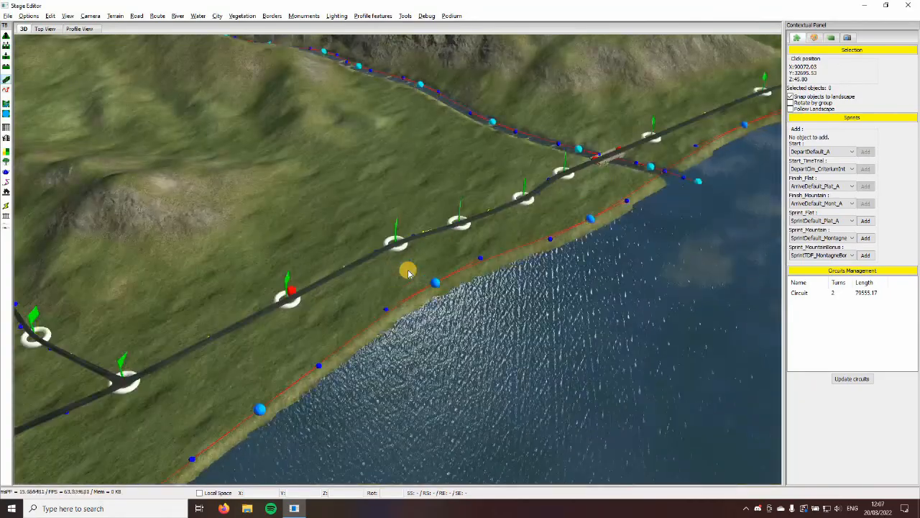
{"action": "scroll", "coordinate": [505, 321], "scroll_direction": "down", "scroll_amount": 6}
{"action": "scroll", "coordinate": [505, 321], "scroll_direction": "up", "scroll_amount": 7}
{"action": "middle_click_drag", "start_coordinate": [506, 321], "coordinate": [473, 304]}
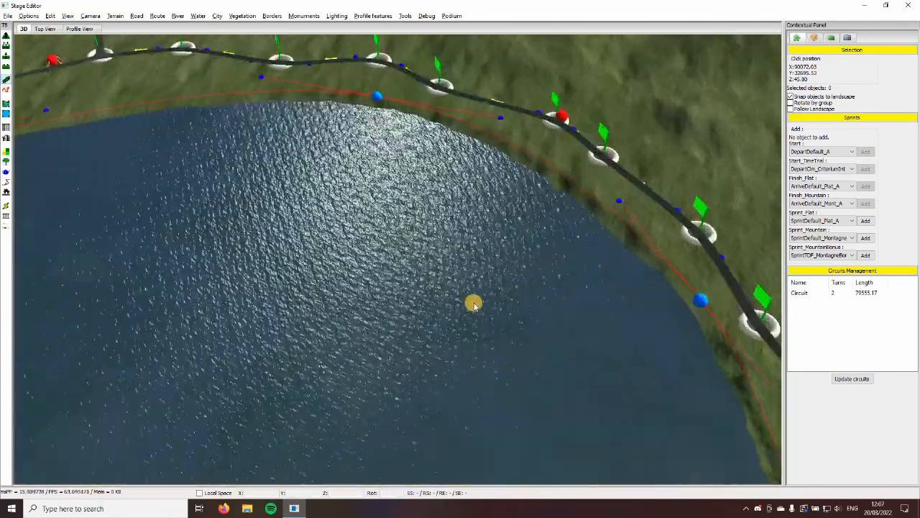
{"action": "middle_click_drag", "start_coordinate": [388, 288], "coordinate": [465, 341]}
{"action": "middle_click_drag", "start_coordinate": [302, 248], "coordinate": [405, 307]}
{"action": "scroll", "coordinate": [404, 308], "scroll_direction": "up", "scroll_amount": 4}
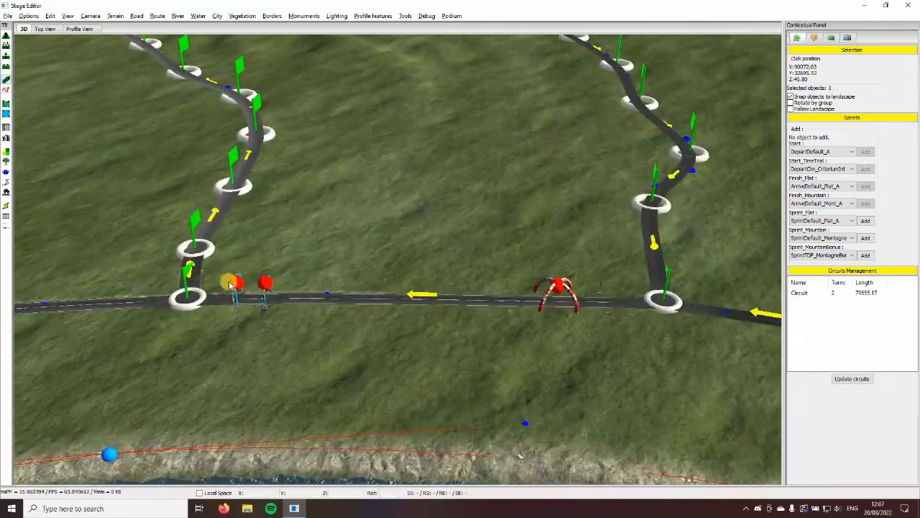
Move the finish line away from its junction onto the start line, at about X 106991, Y 20110, and reset its flags
{"action": "left_click", "coordinate": [266, 298]}
{"action": "left_click", "coordinate": [325, 283]}
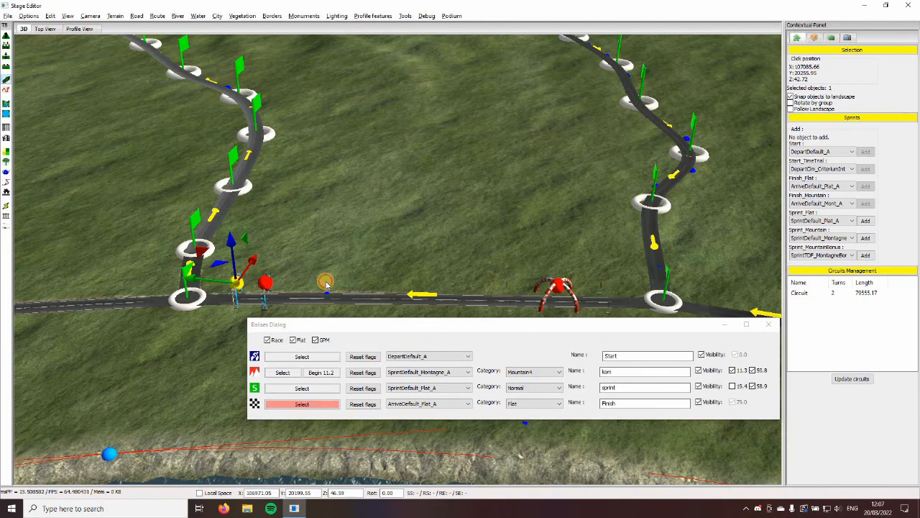
{"action": "scroll", "coordinate": [316, 282], "scroll_direction": "up", "scroll_amount": 1}
{"action": "left_click", "coordinate": [217, 278]}
{"action": "mouse_move", "coordinate": [200, 266]}
{"action": "left_mouse_down"}
{"action": "mouse_move", "coordinate": [272, 292]}
{"action": "mouse_move", "coordinate": [249, 292]}
{"action": "left_mouse_up"}
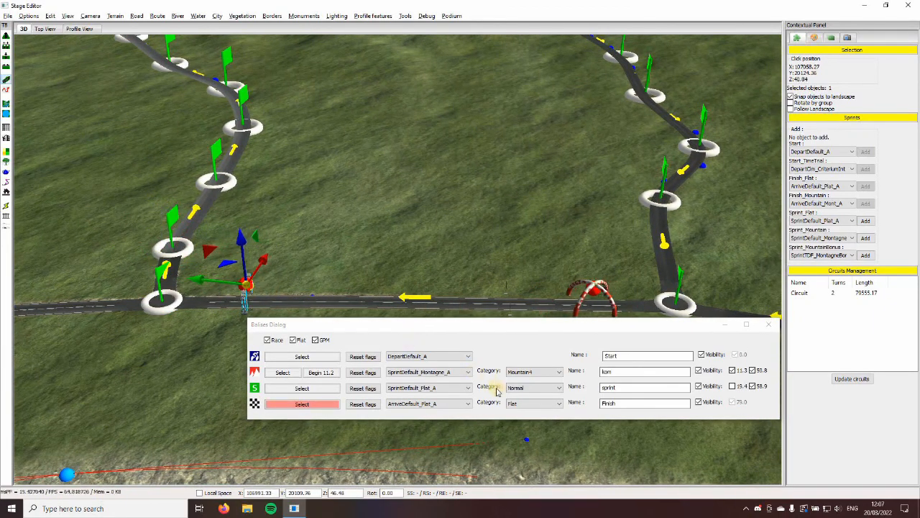
{"action": "left_click", "coordinate": [365, 405]}
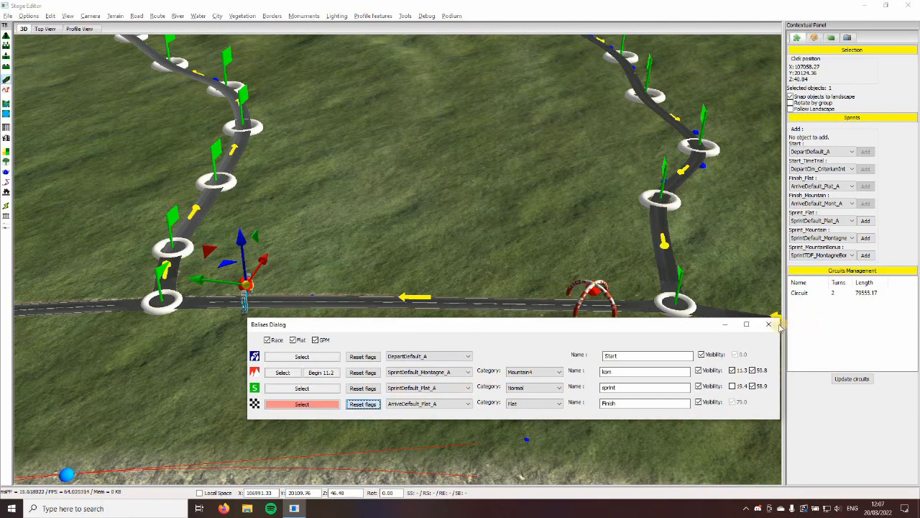
Run Check Stage and go to the sprint object flagged near an intersection
{"action": "left_click", "coordinate": [470, 257]}
{"action": "left_click", "coordinate": [405, 16]}
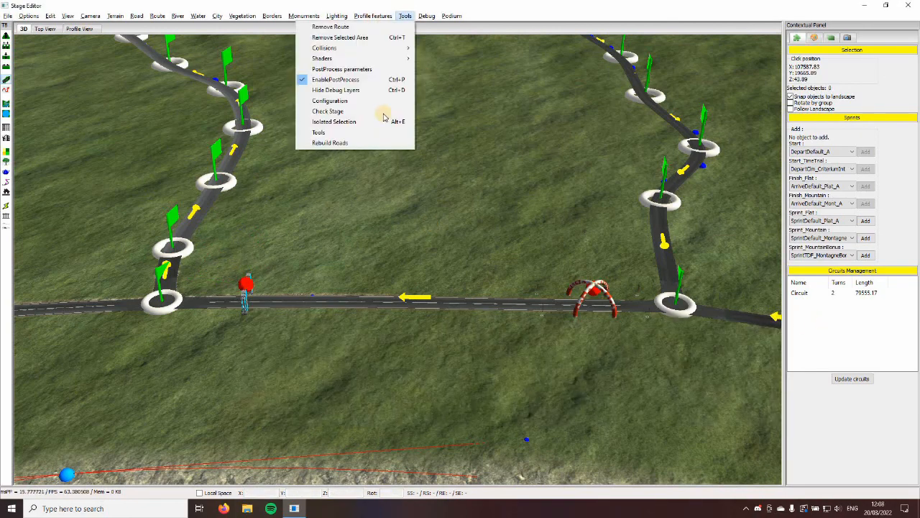
{"action": "left_click", "coordinate": [374, 109]}
{"action": "left_click", "coordinate": [274, 130]}
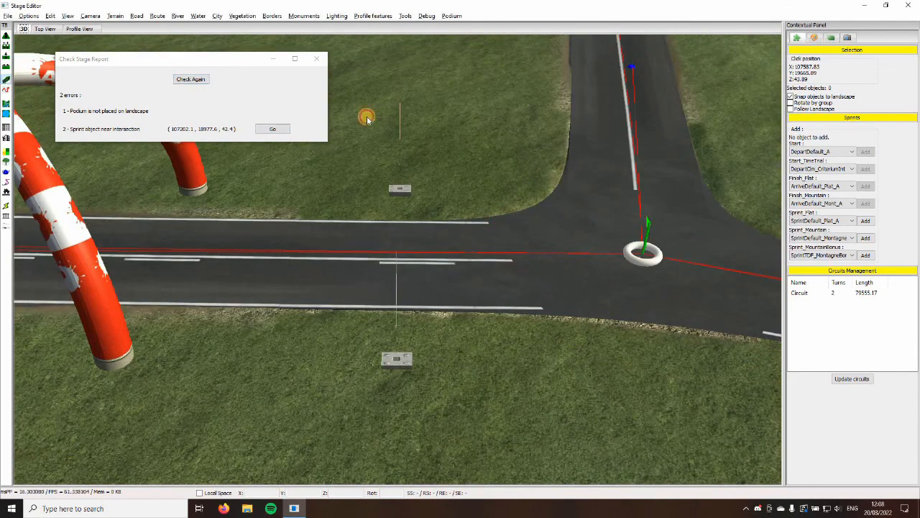
Move the red-and-white arch away from the intersection, to about X 107152, Y 19258
{"action": "left_click", "coordinate": [400, 308]}
{"action": "scroll", "coordinate": [401, 308], "scroll_direction": "down", "scroll_amount": 6}
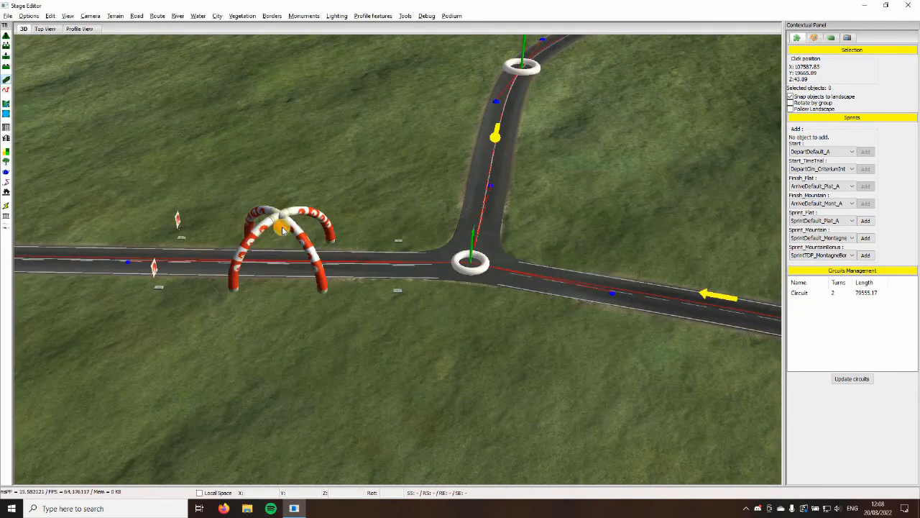
{"action": "left_click", "coordinate": [281, 229]}
{"action": "right_click_drag", "start_coordinate": [380, 216], "coordinate": [370, 169]}
{"action": "left_click_drag", "start_coordinate": [353, 174], "coordinate": [320, 204]}
{"action": "left_click_drag", "start_coordinate": [324, 171], "coordinate": [329, 261]}
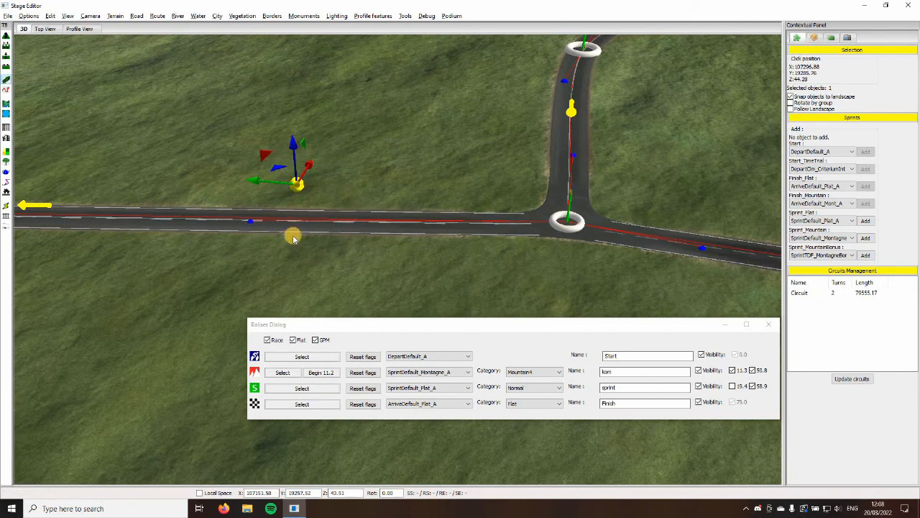
Recheck the stage after moving the arch, then close the report and the Balises dialog
{"action": "left_click", "coordinate": [368, 96]}
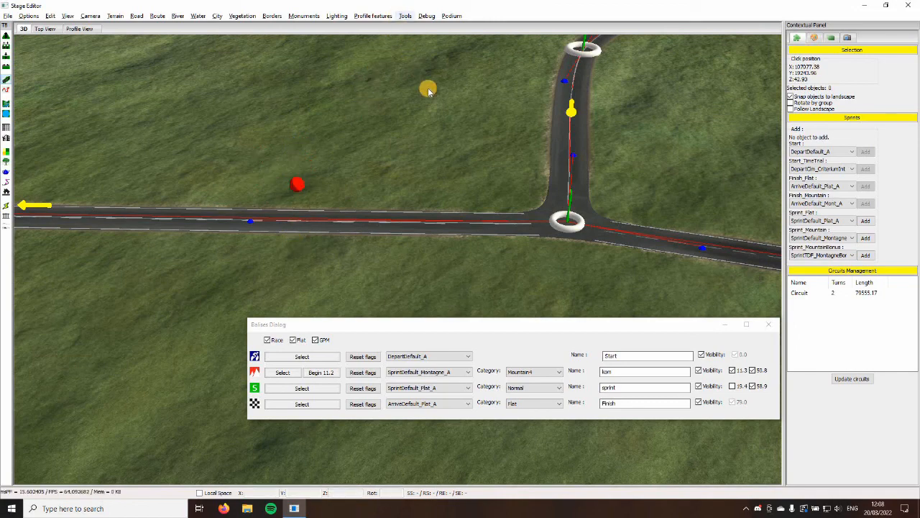
{"action": "left_click", "coordinate": [404, 15]}
{"action": "left_click", "coordinate": [409, 113]}
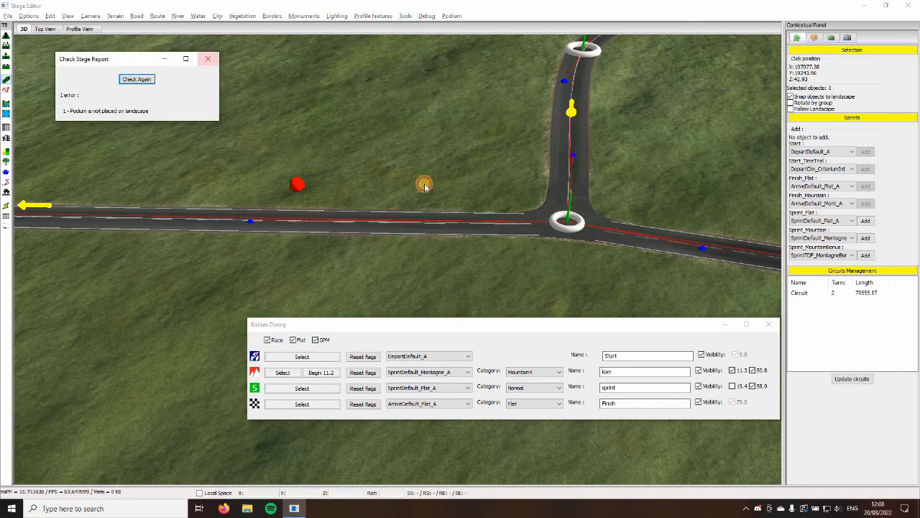
{"action": "left_click", "coordinate": [769, 326]}
{"action": "left_click", "coordinate": [295, 324]}
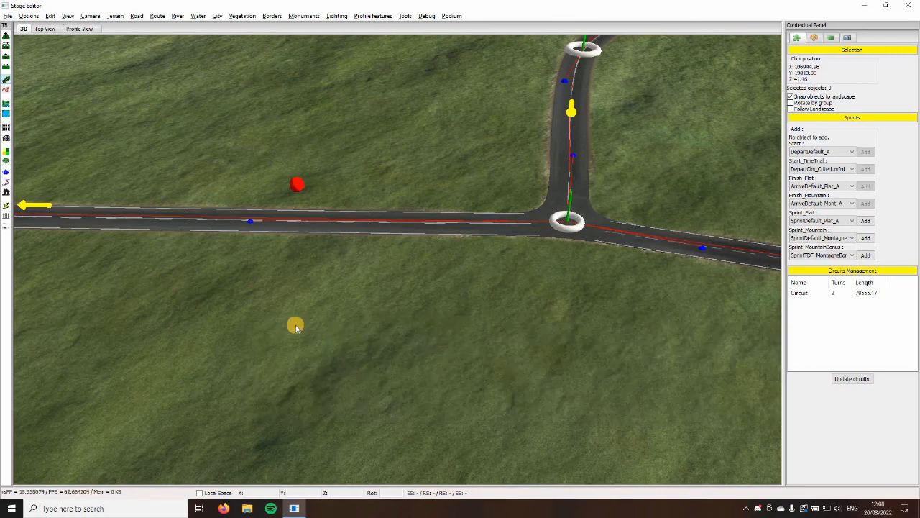
Add a second mountain sprint on the hilltop bend of the climb above the lake
{"action": "right_click_drag", "start_coordinate": [294, 324], "coordinate": [514, 364]}
{"action": "key", "text": "Down"}
{"action": "key", "text": "Left"}
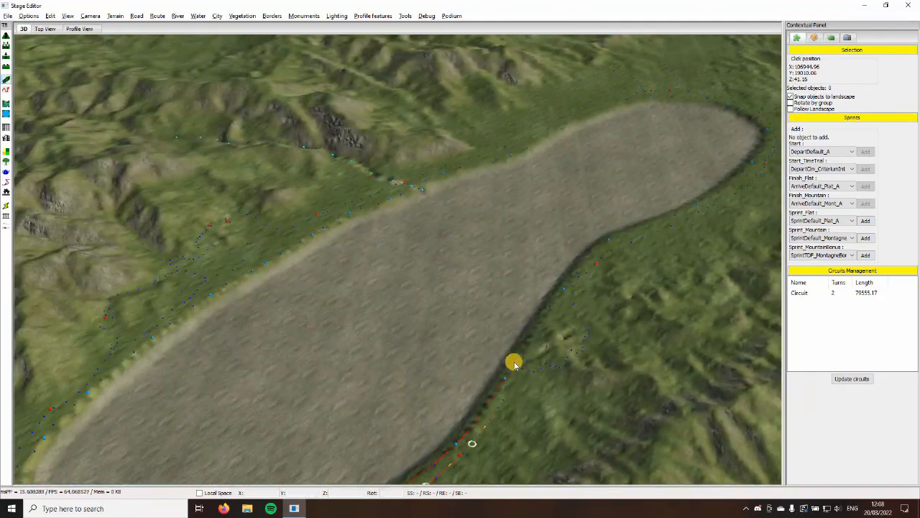
{"action": "key", "text": "Left"}
{"action": "key", "text": "Up"}
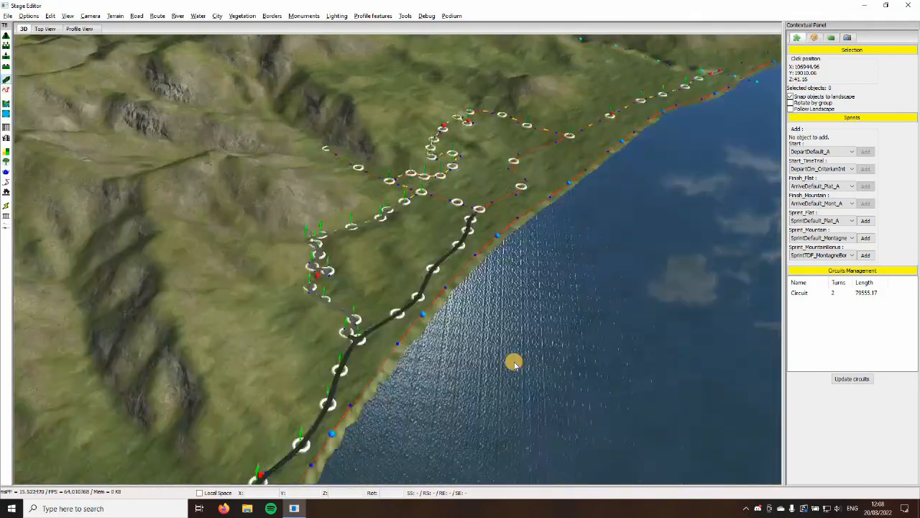
{"action": "key", "text": "Up"}
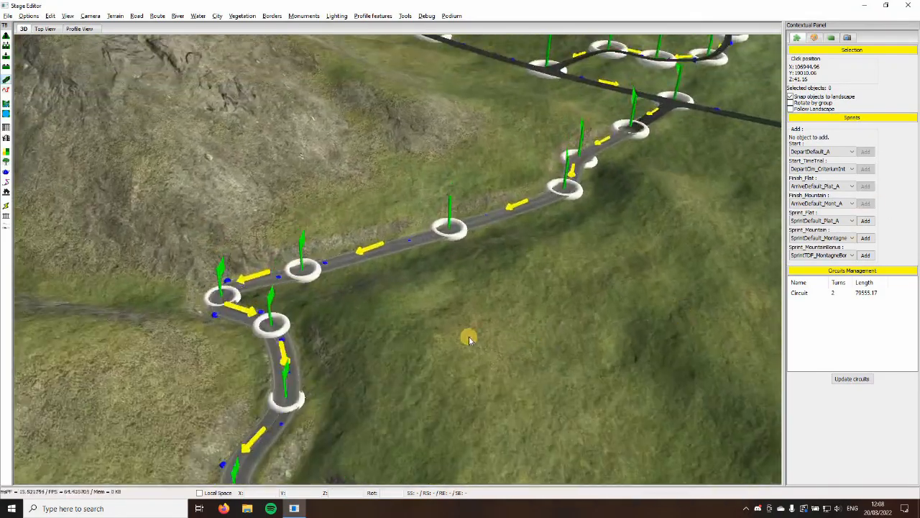
{"action": "right_click_drag", "start_coordinate": [429, 304], "coordinate": [430, 292]}
{"action": "key", "text": "Up"}
{"action": "key", "text": "Up"}
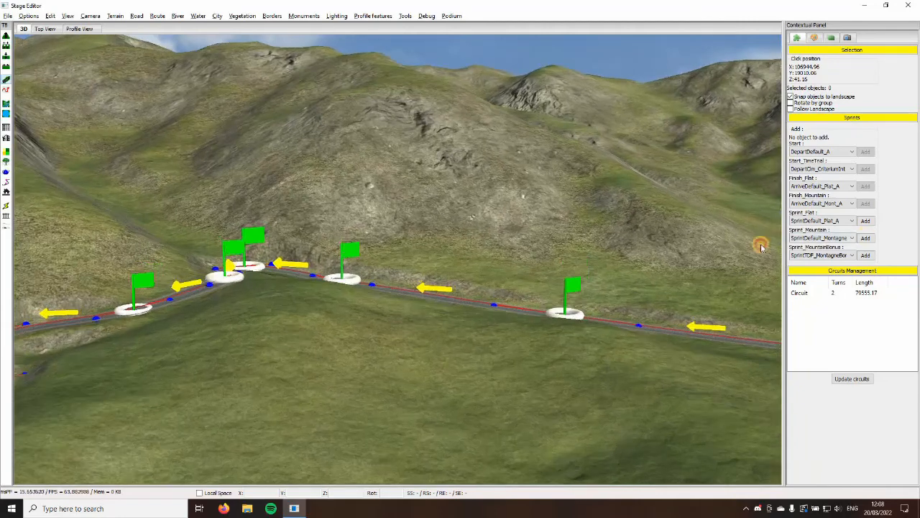
{"action": "right_click_drag", "start_coordinate": [202, 327], "coordinate": [186, 342]}
{"action": "left_click", "coordinate": [186, 343]}
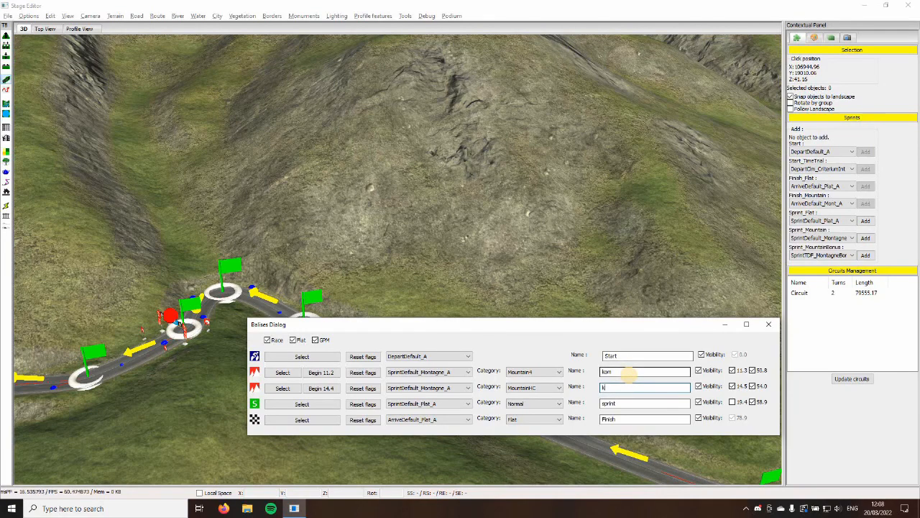
Name the new mountain sprint kom2, set its category to Mountain4, and close the Balises dialog
{"action": "left_click", "coordinate": [542, 388]}
{"action": "left_click", "coordinate": [549, 422]}
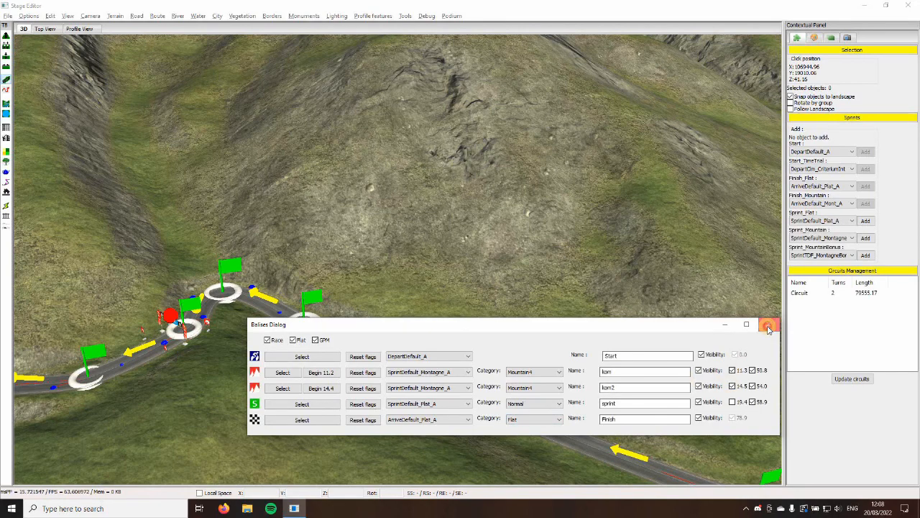
{"action": "key", "text": "Down"}
{"action": "key", "text": "Left"}
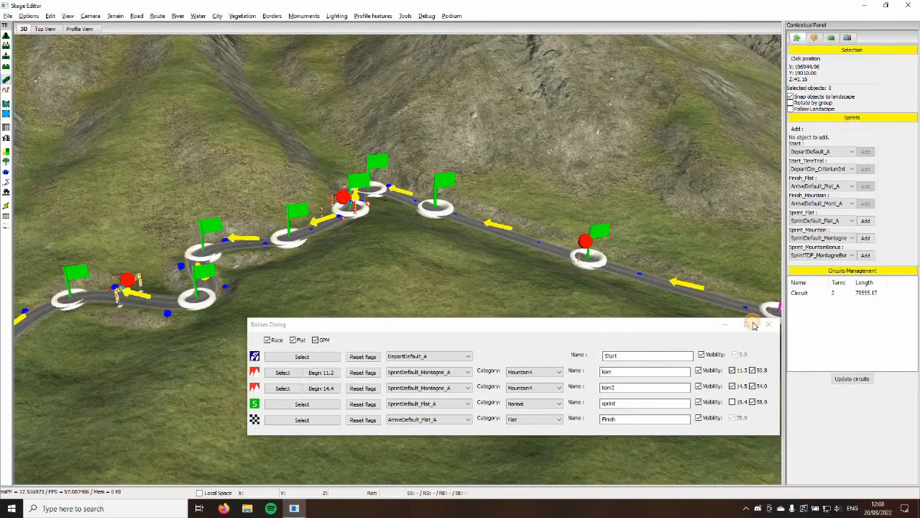
{"action": "left_click", "coordinate": [752, 321]}
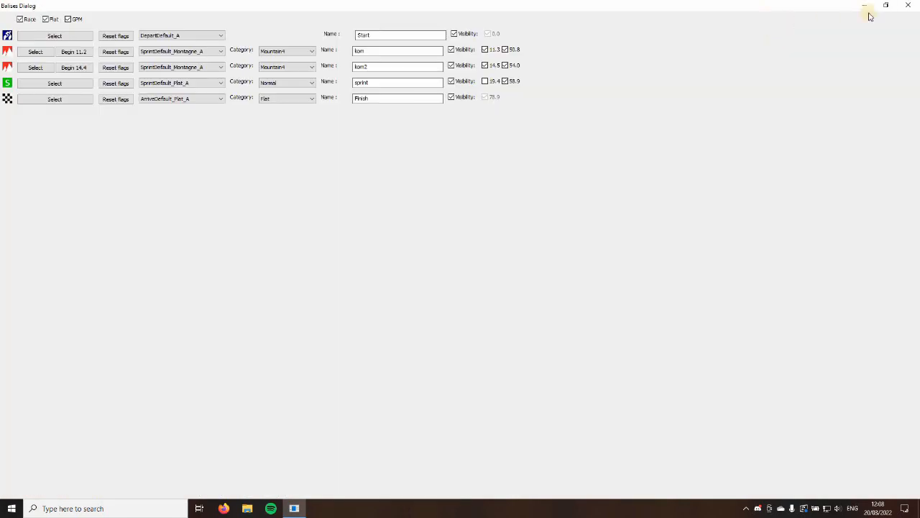
{"action": "left_click", "coordinate": [883, 5]}
{"action": "left_click", "coordinate": [769, 324]}
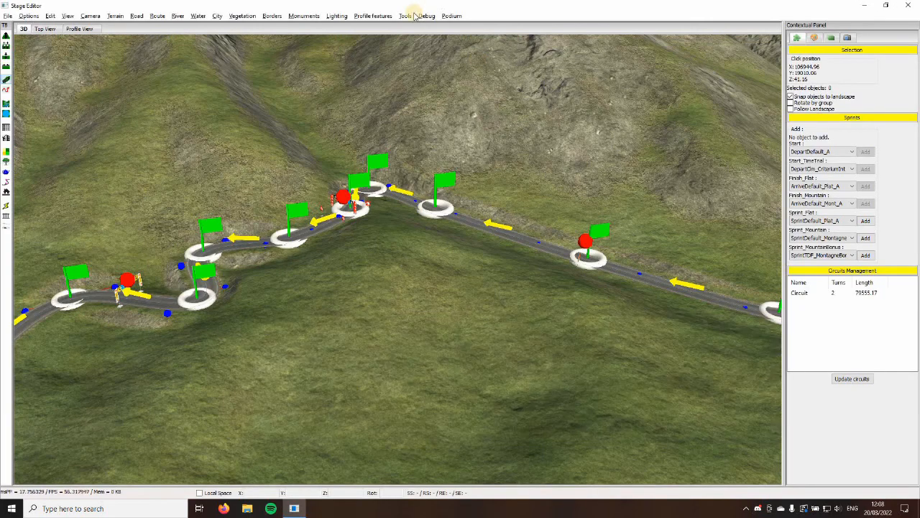
Check the stage again with the second mountain sprint in place and close the report
{"action": "left_click", "coordinate": [405, 15]}
{"action": "key", "text": "Return"}
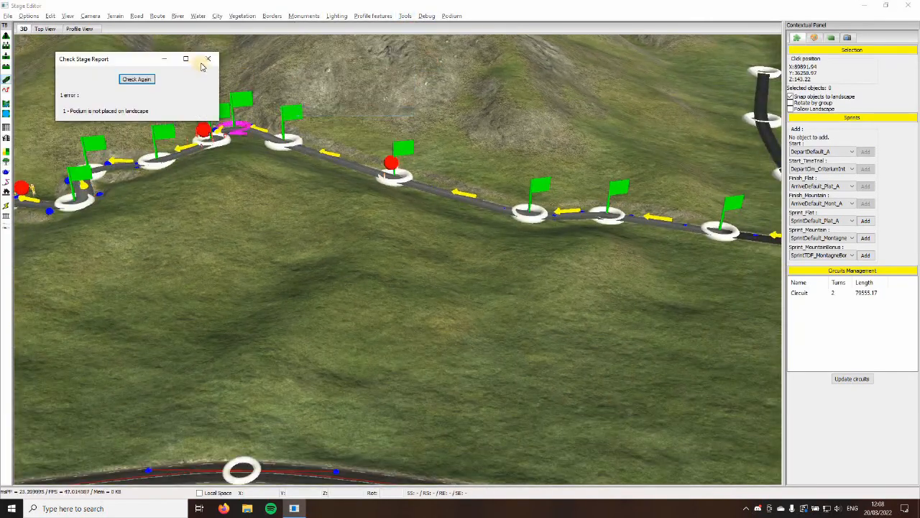
{"action": "left_click", "coordinate": [397, 317]}
Choose the Commun podium, keep its position restricted, and select it so it moves onto the landscape
{"action": "scroll", "coordinate": [398, 315], "scroll_direction": "down", "scroll_amount": 10}
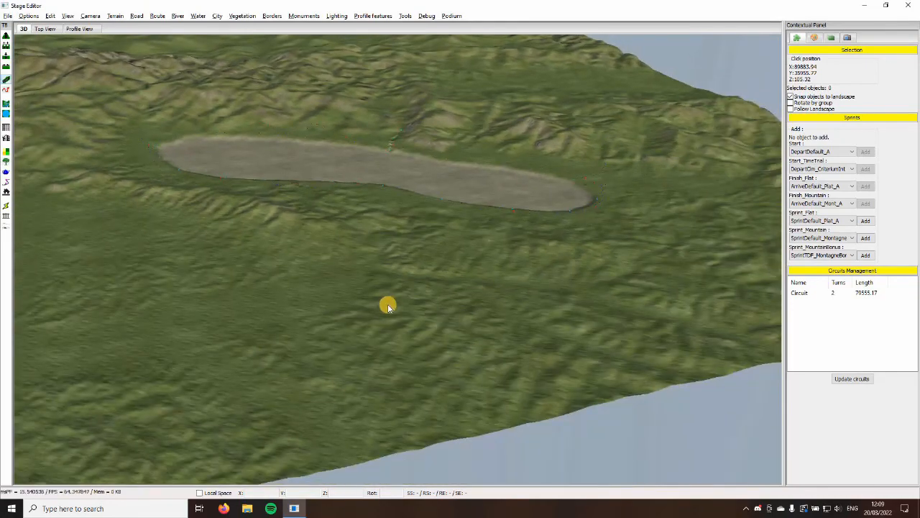
{"action": "middle_click_drag", "start_coordinate": [388, 305], "coordinate": [444, 16]}
{"action": "scroll", "coordinate": [425, 161], "scroll_direction": "up", "scroll_amount": 4}
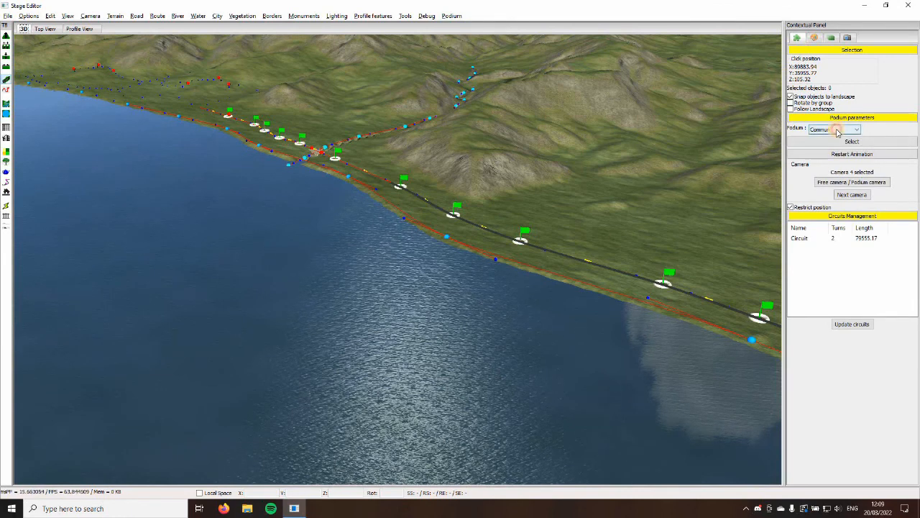
{"action": "left_click", "coordinate": [838, 130]}
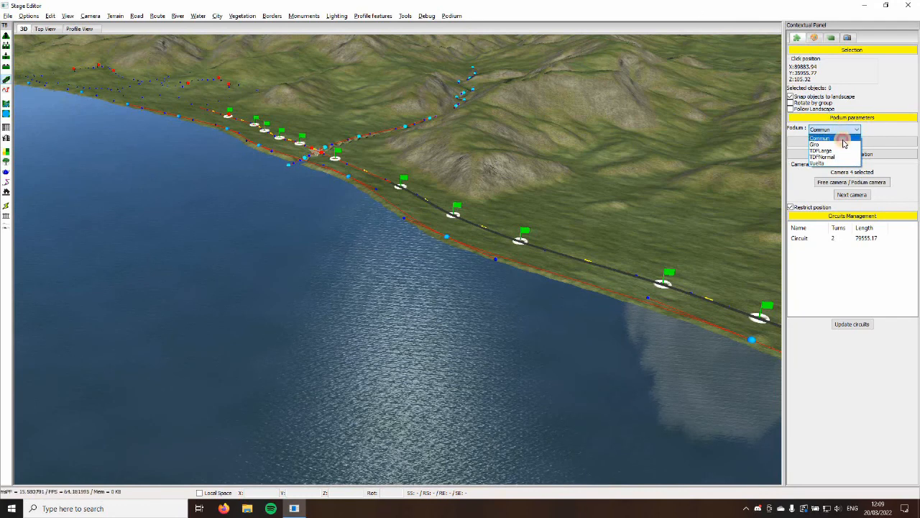
{"action": "left_click", "coordinate": [844, 139]}
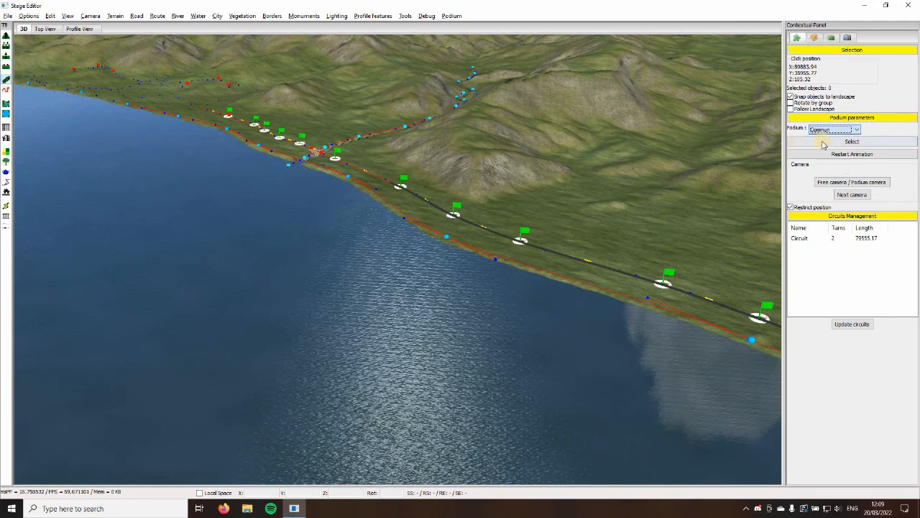
{"action": "left_click", "coordinate": [791, 208]}
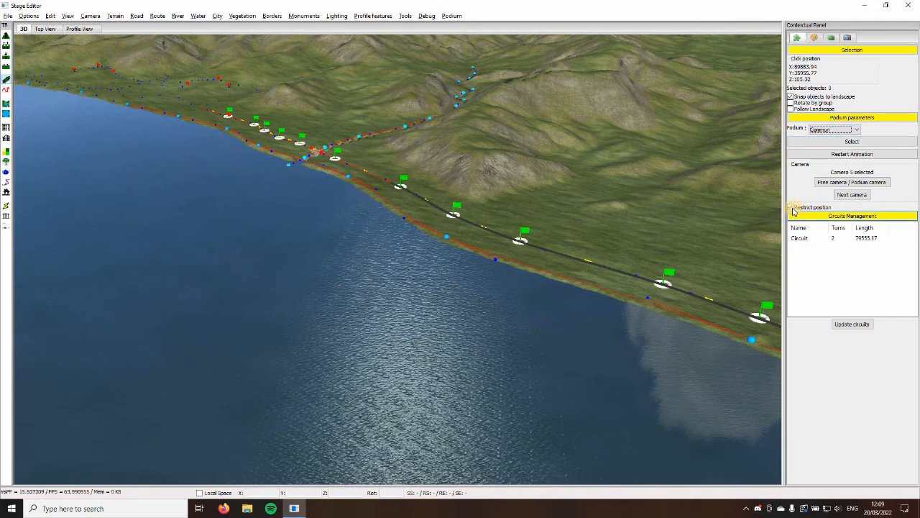
{"action": "left_click", "coordinate": [819, 143]}
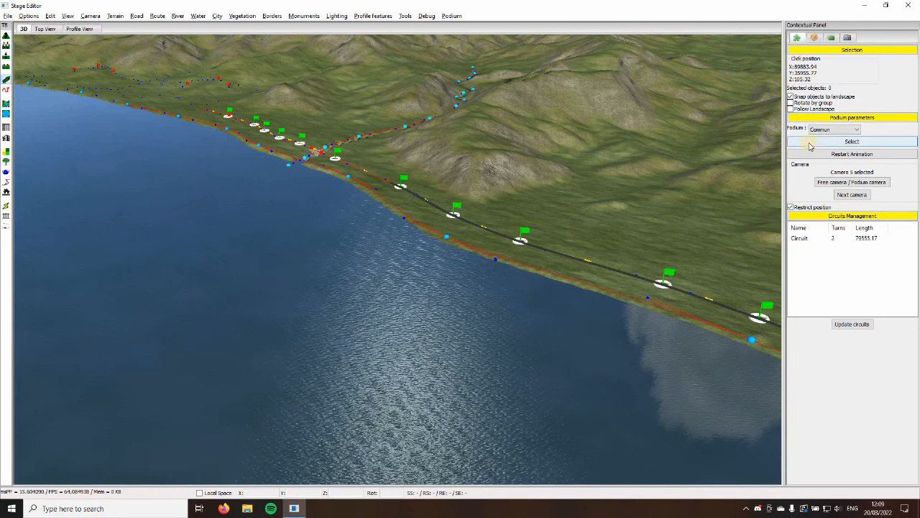
{"action": "left_click", "coordinate": [379, 312]}
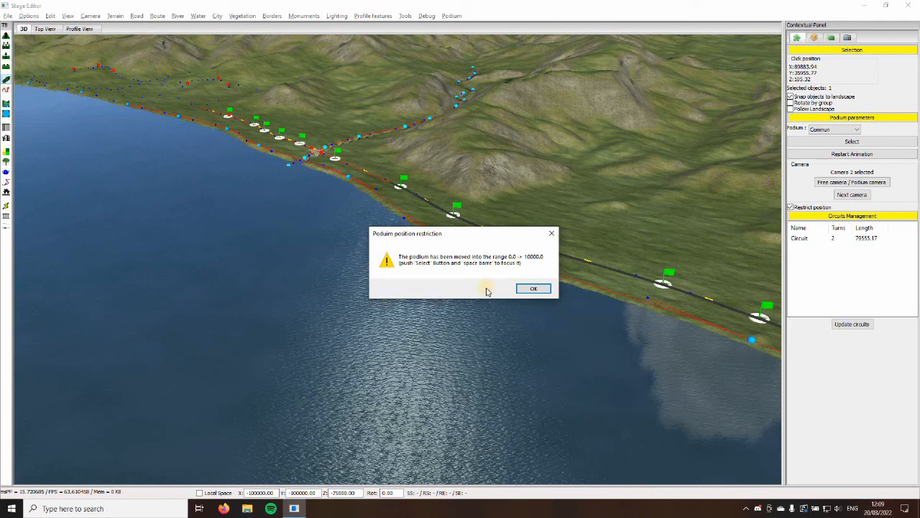
{"action": "left_click", "coordinate": [545, 238]}
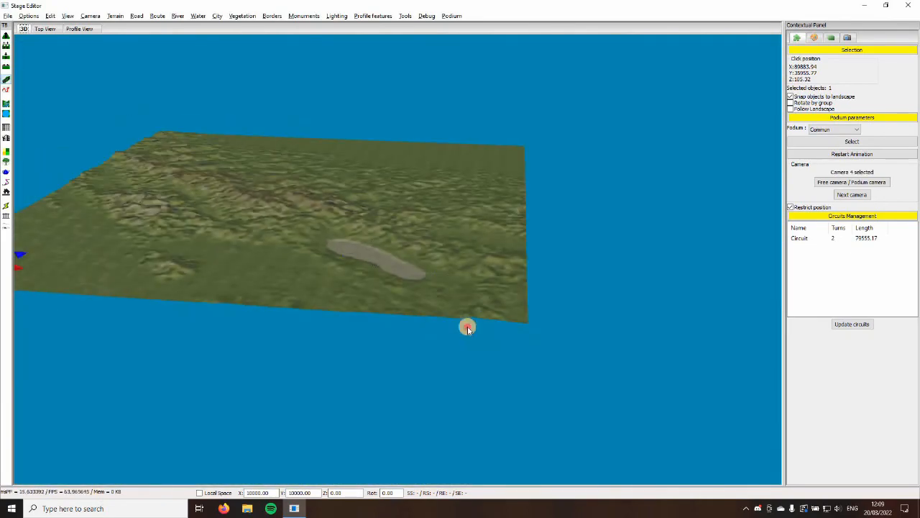
Locate the podium in its corner of the landscape and examine it up close
{"action": "middle_click_drag", "start_coordinate": [467, 328], "coordinate": [467, 328]}
{"action": "scroll", "coordinate": [467, 328], "scroll_direction": "up", "scroll_amount": 8}
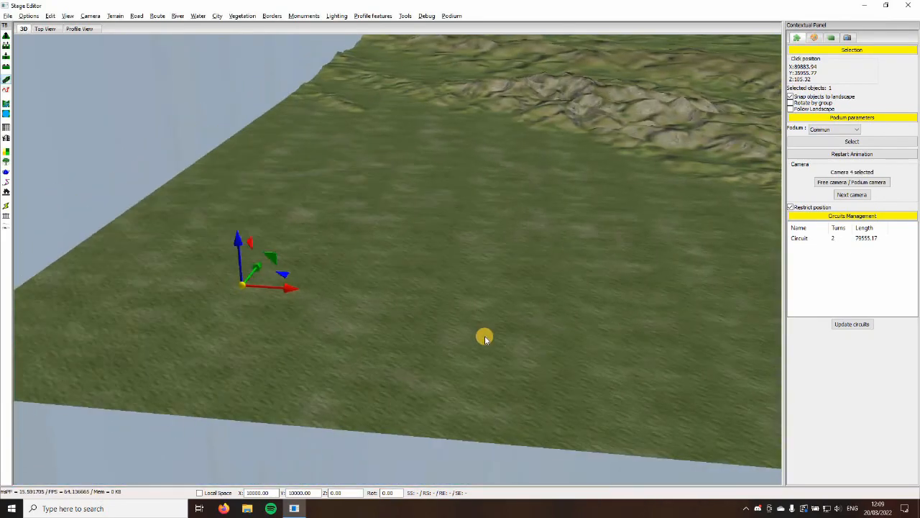
{"action": "right_click_drag", "start_coordinate": [484, 337], "coordinate": [484, 337]}
{"action": "scroll", "coordinate": [464, 336], "scroll_direction": "up", "scroll_amount": 6}
{"action": "middle_click_drag", "start_coordinate": [458, 336], "coordinate": [384, 302]}
{"action": "right_click_drag", "start_coordinate": [384, 302], "coordinate": [479, 401]}
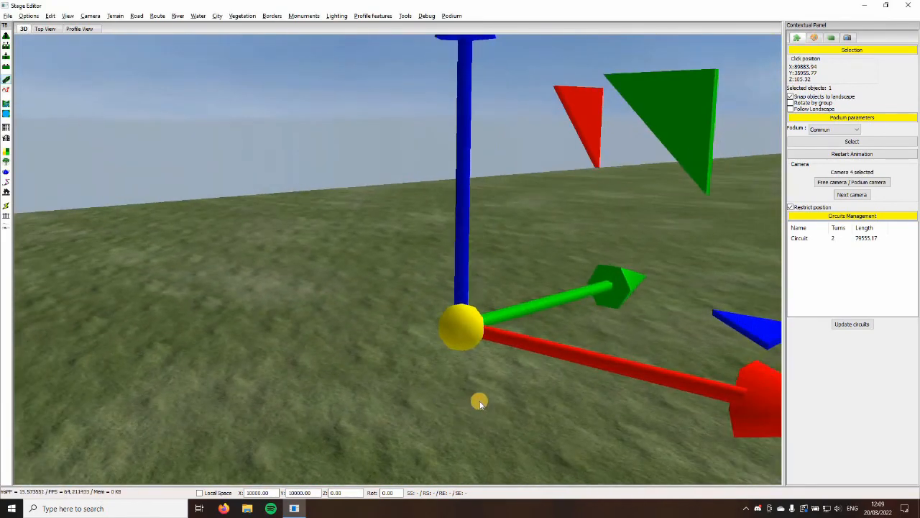
{"action": "scroll", "coordinate": [476, 395], "scroll_direction": "down", "scroll_amount": 5}
{"action": "scroll", "coordinate": [475, 395], "scroll_direction": "up", "scroll_amount": 5}
{"action": "left_click", "coordinate": [464, 382]}
{"action": "middle_click_drag", "start_coordinate": [465, 381], "coordinate": [400, 342]}
{"action": "scroll", "coordinate": [399, 341], "scroll_direction": "up", "scroll_amount": 3}
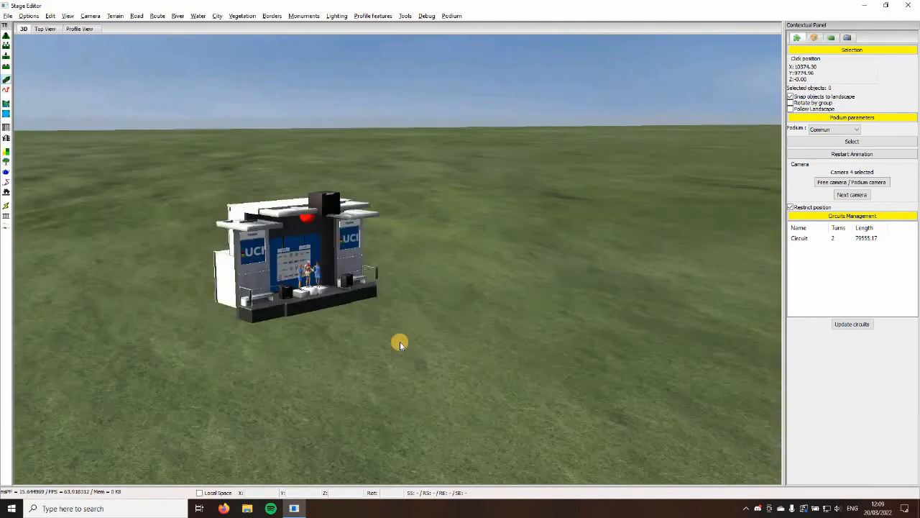
Examine the terrain around the podium, from the map edge across the plain to the nearby mountains
{"action": "scroll", "coordinate": [400, 342], "scroll_direction": "down", "scroll_amount": 8}
{"action": "right_click_drag", "start_coordinate": [400, 342], "coordinate": [321, 338]}
{"action": "scroll", "coordinate": [476, 363], "scroll_direction": "down", "scroll_amount": 6}
{"action": "scroll", "coordinate": [476, 363], "scroll_direction": "down", "scroll_amount": 3}
{"action": "key", "text": "Right"}
{"action": "scroll", "coordinate": [476, 363], "scroll_direction": "up", "scroll_amount": 5}
{"action": "scroll", "coordinate": [321, 338], "scroll_direction": "up", "scroll_amount": 8}
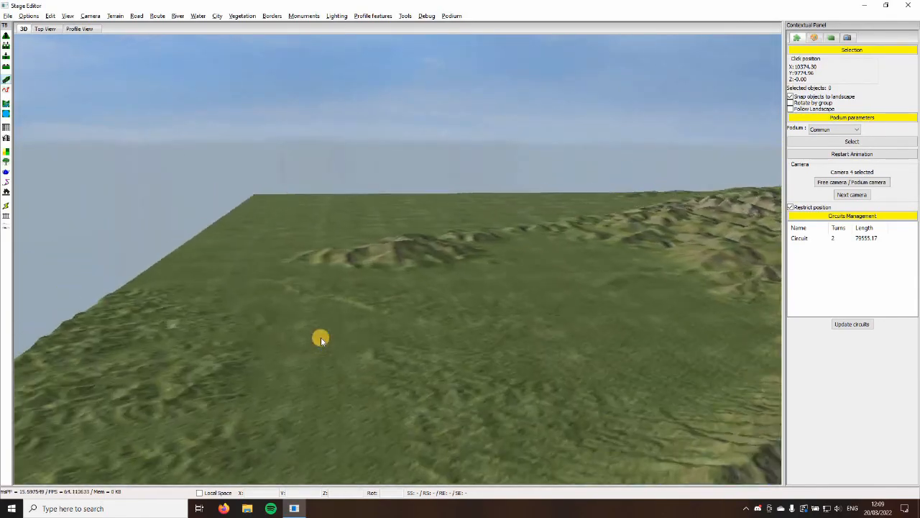
{"action": "scroll", "coordinate": [321, 339], "scroll_direction": "up", "scroll_amount": 6}
{"action": "scroll", "coordinate": [321, 339], "scroll_direction": "down", "scroll_amount": 10}
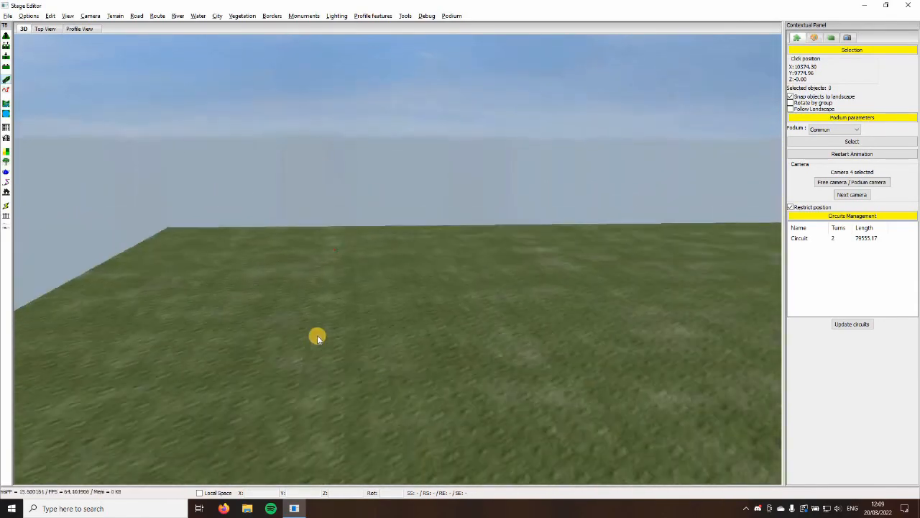
{"action": "scroll", "coordinate": [409, 376], "scroll_direction": "down", "scroll_amount": 6}
{"action": "scroll", "coordinate": [409, 375], "scroll_direction": "up", "scroll_amount": 6}
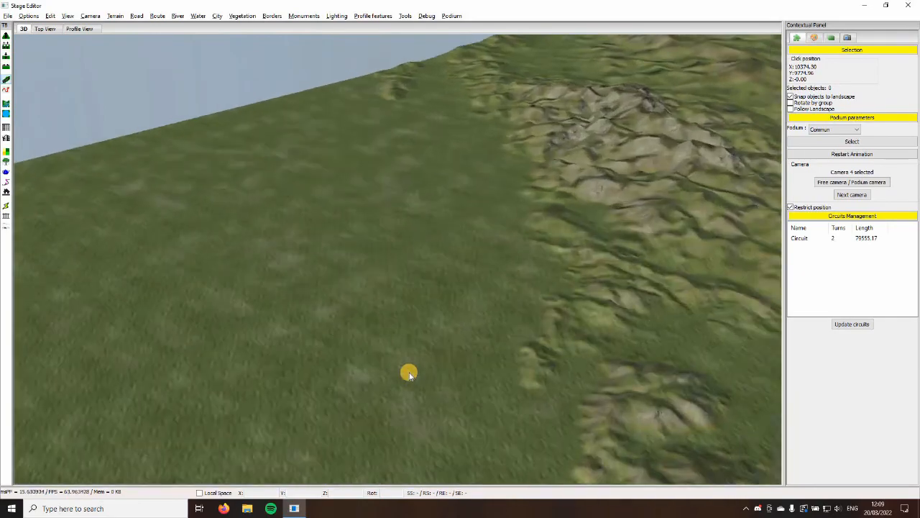
{"action": "key", "text": "Right"}
{"action": "key", "text": "Up"}
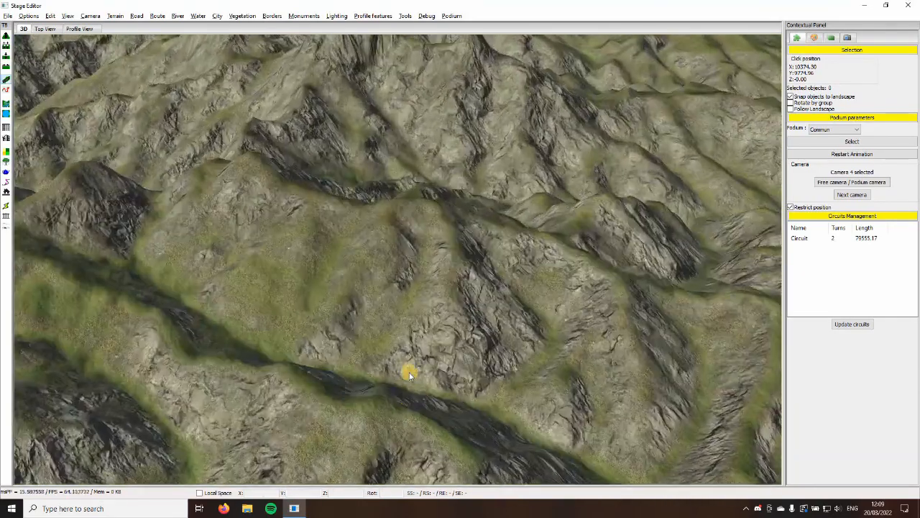
{"action": "key", "text": "Down"}
{"action": "key", "text": "Left"}
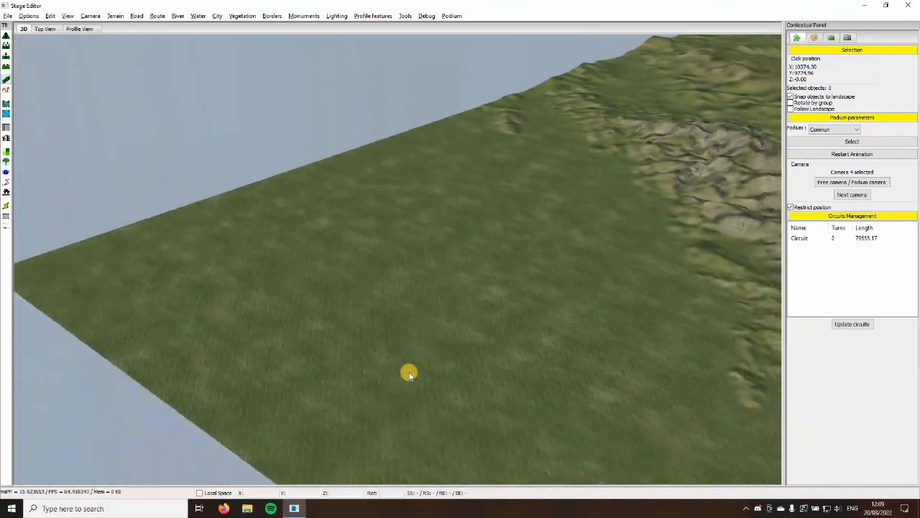
{"action": "key", "text": "Up"}
{"action": "key", "text": "Left"}
{"action": "key", "text": "Up"}
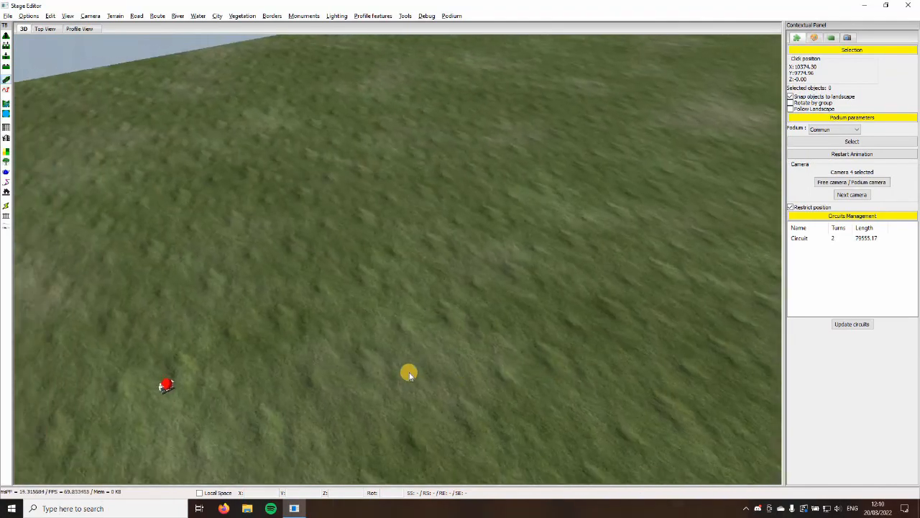
{"action": "key", "text": "Down"}
{"action": "key", "text": "Left"}
{"action": "key", "text": "Down"}
{"action": "key", "text": "Right"}
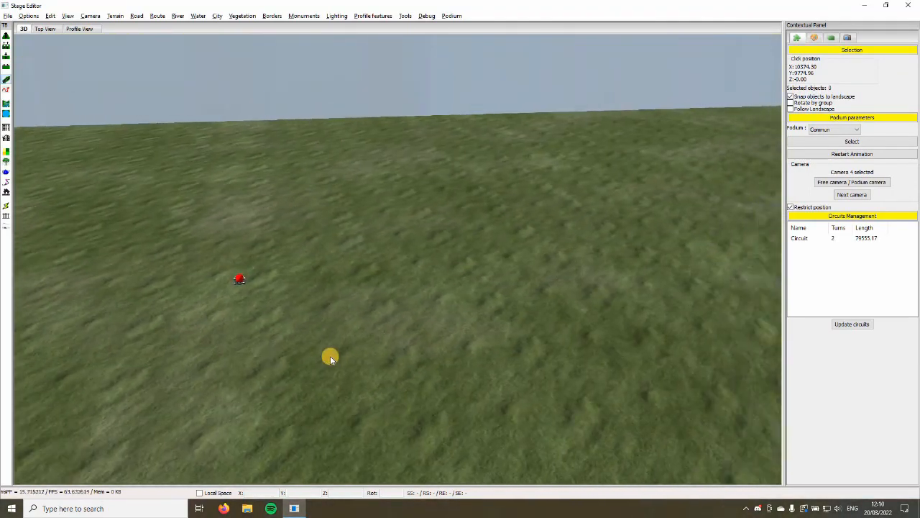
Examine the lake and the circuit's route around its shore from above and from a low angle
{"action": "key", "text": "Down"}
{"action": "right_click_drag", "start_coordinate": [341, 362], "coordinate": [440, 399]}
{"action": "key", "text": "Up"}
{"action": "key", "text": "Left"}
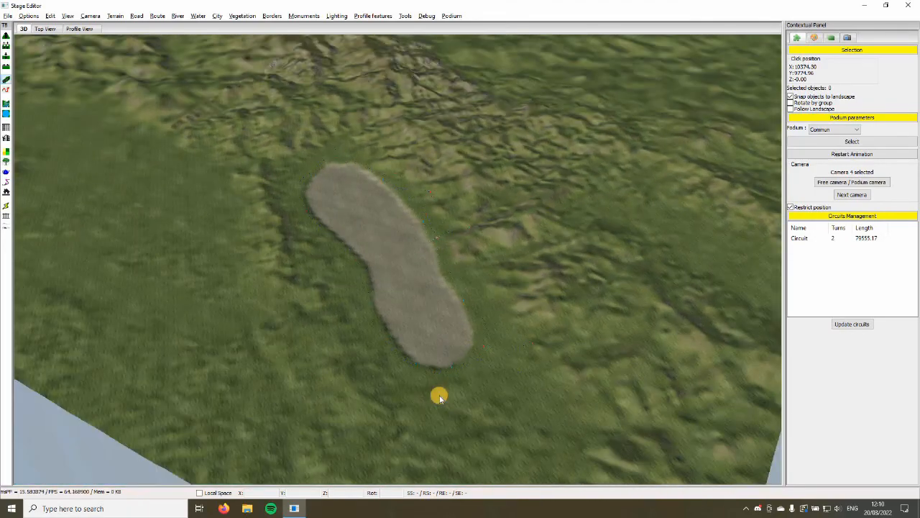
{"action": "key", "text": "Right"}
{"action": "key", "text": "Up"}
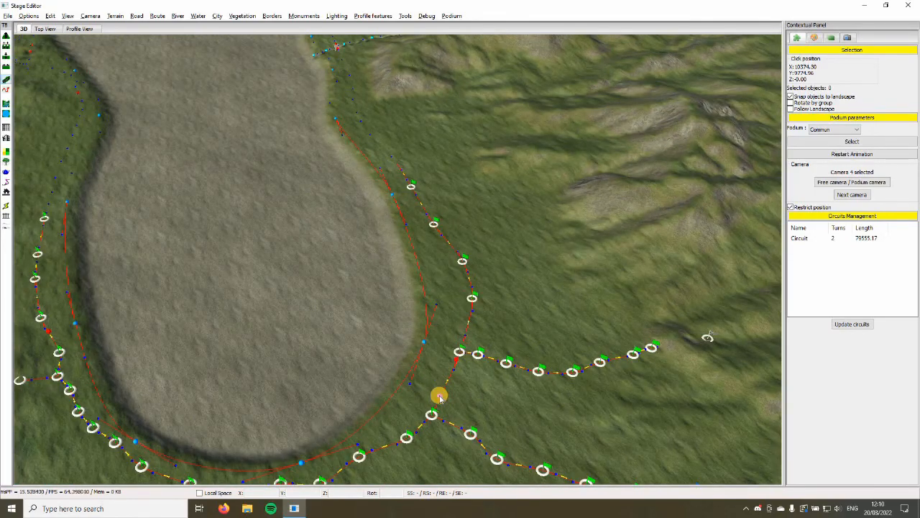
{"action": "key", "text": "Right"}
{"action": "key", "text": "Down"}
{"action": "right_click_drag", "start_coordinate": [419, 325], "coordinate": [705, 207]}
{"action": "key", "text": "Up"}
{"action": "key", "text": "Left"}
Turn off the podium's position restriction, select the podium in its landscape corner, and move it beyond the restricted area
{"action": "left_click", "coordinate": [792, 207]}
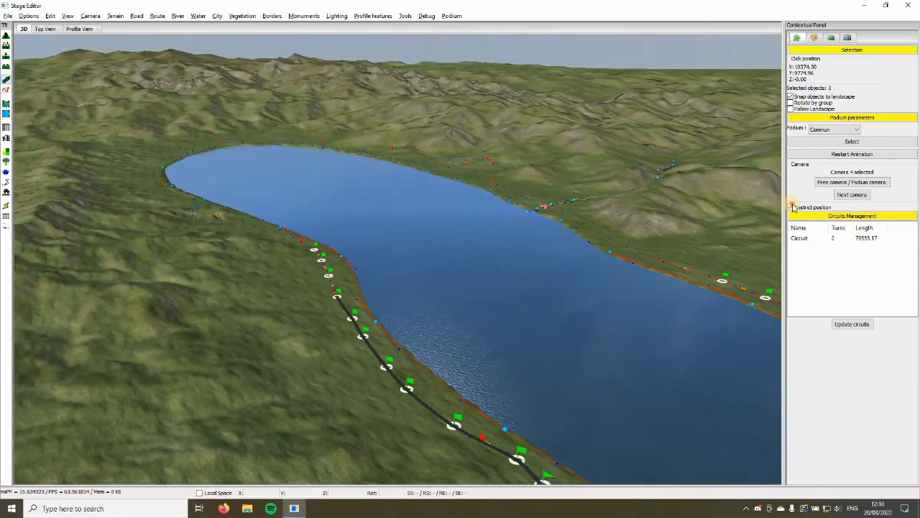
{"action": "left_click", "coordinate": [546, 268]}
{"action": "key", "text": "Down"}
{"action": "right_click_drag", "start_coordinate": [546, 269], "coordinate": [261, 317]}
{"action": "key", "text": "Up"}
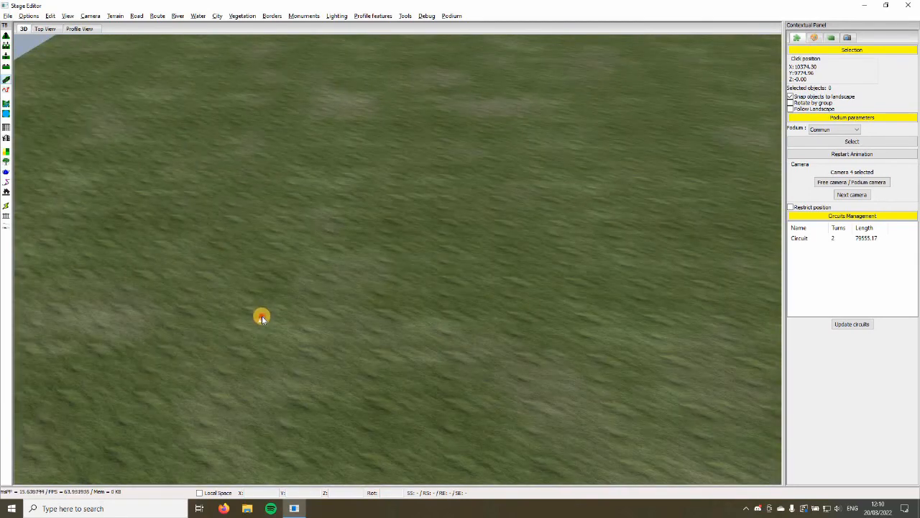
{"action": "left_click", "coordinate": [285, 311]}
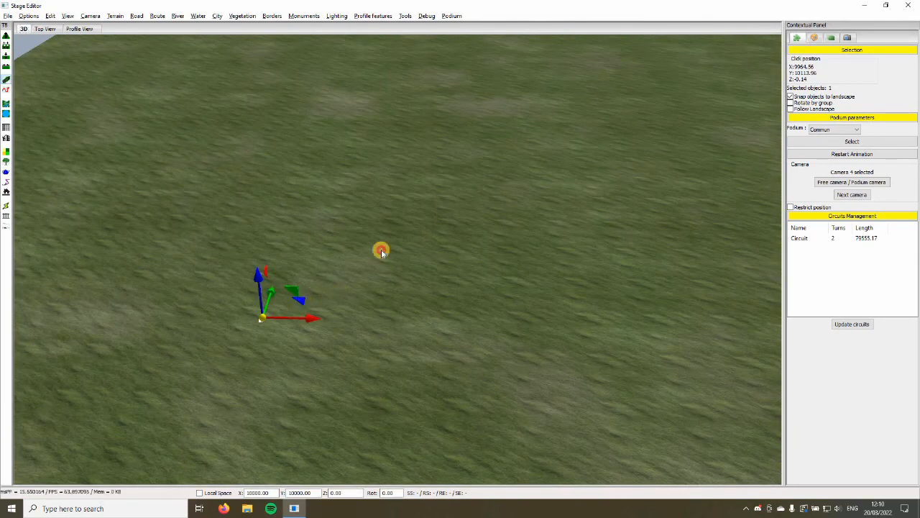
{"action": "left_click_drag", "start_coordinate": [381, 252], "coordinate": [608, 113]}
{"action": "left_click", "coordinate": [583, 218]}
Turn the podium's position restriction back on, inspect its corner of the landscape, and dismiss the position notices
{"action": "right_click_drag", "start_coordinate": [296, 212], "coordinate": [791, 214]}
{"action": "key", "text": "Up"}
{"action": "key", "text": "Up"}
{"action": "key", "text": "Down"}
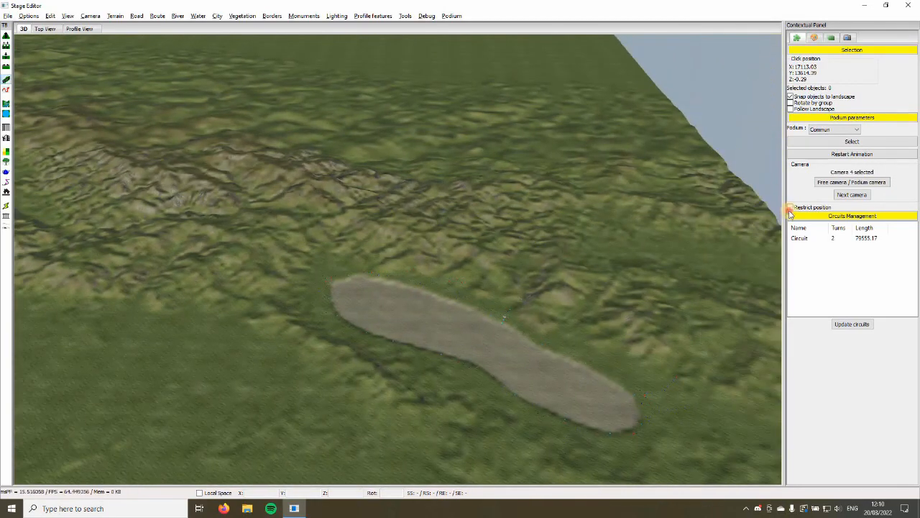
{"action": "left_click", "coordinate": [790, 208]}
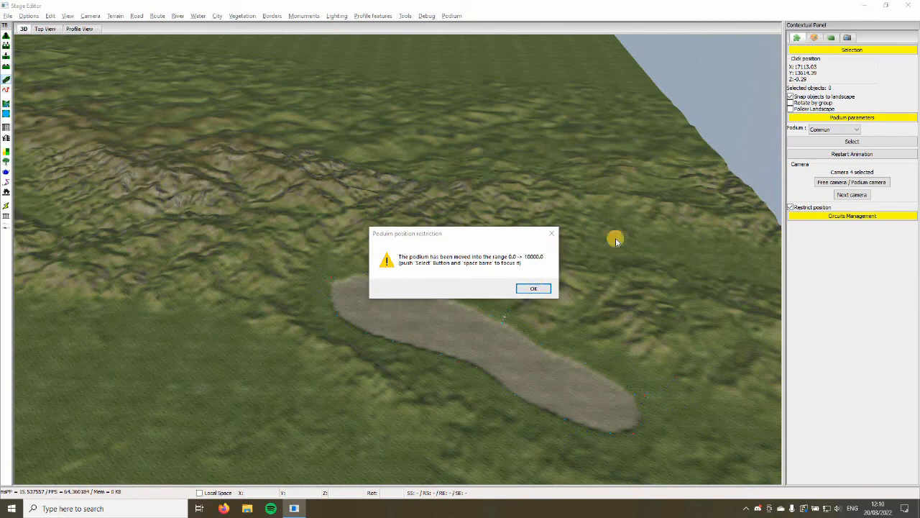
{"action": "key", "text": "Return"}
{"action": "scroll", "coordinate": [632, 323], "scroll_direction": "down", "scroll_amount": 8}
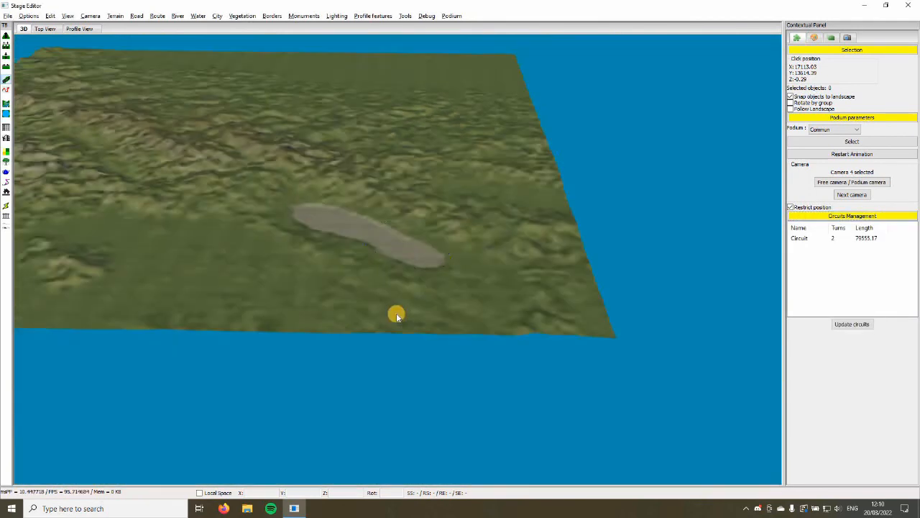
{"action": "scroll", "coordinate": [393, 312], "scroll_direction": "up", "scroll_amount": 8}
{"action": "right_click_drag", "start_coordinate": [393, 312], "coordinate": [328, 323]}
{"action": "left_click", "coordinate": [329, 322]}
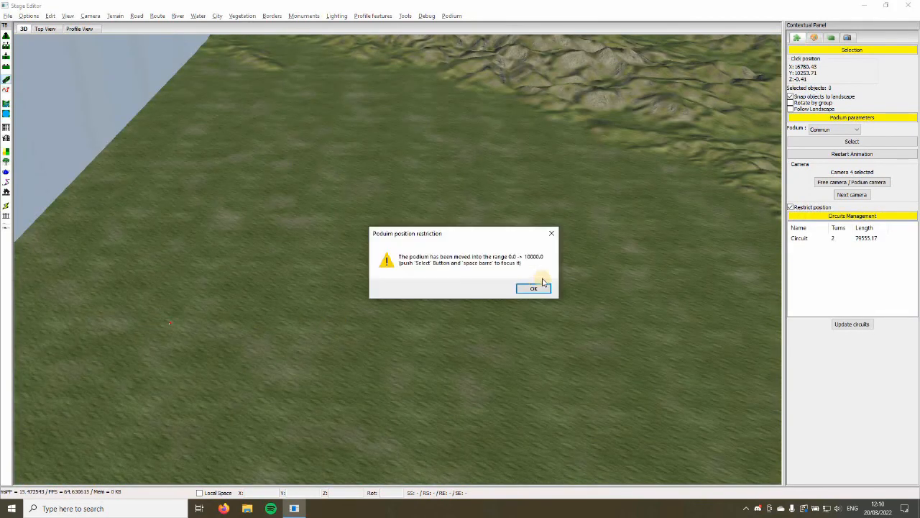
{"action": "left_click", "coordinate": [534, 288]}
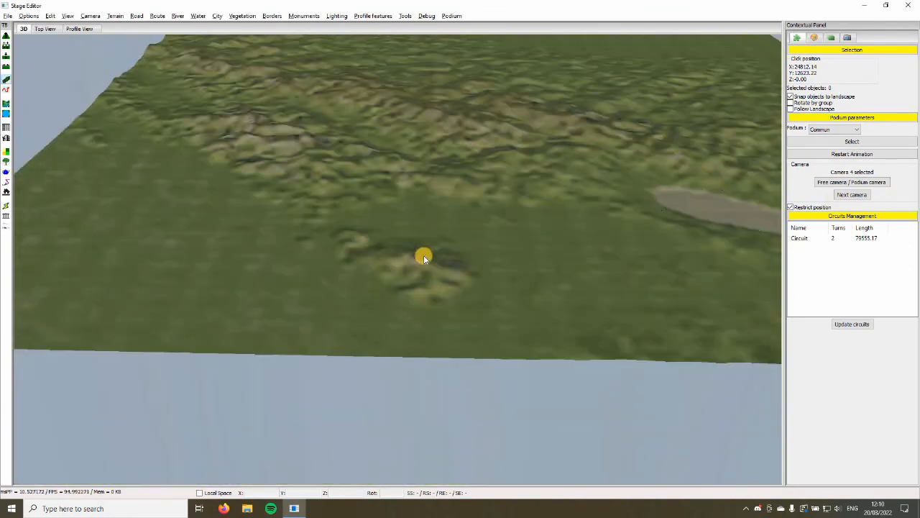
Run the stage check again with the podium in its restricted area and close the report
{"action": "right_click_drag", "start_coordinate": [424, 259], "coordinate": [404, 137]}
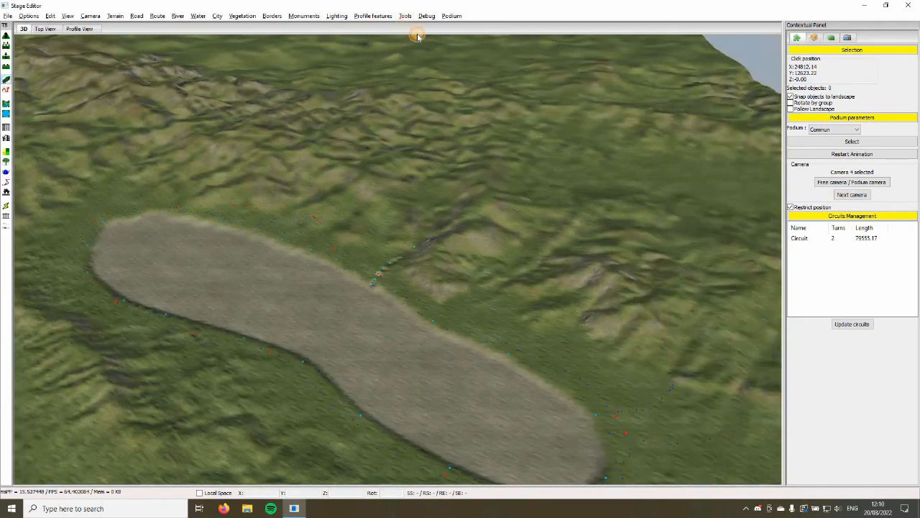
{"action": "left_click", "coordinate": [405, 15]}
{"action": "left_click", "coordinate": [442, 112]}
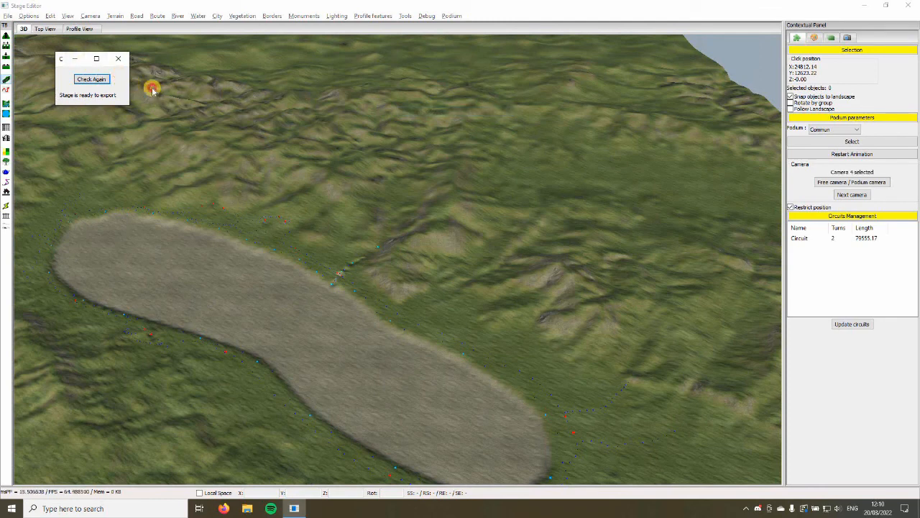
{"action": "left_click", "coordinate": [120, 59]}
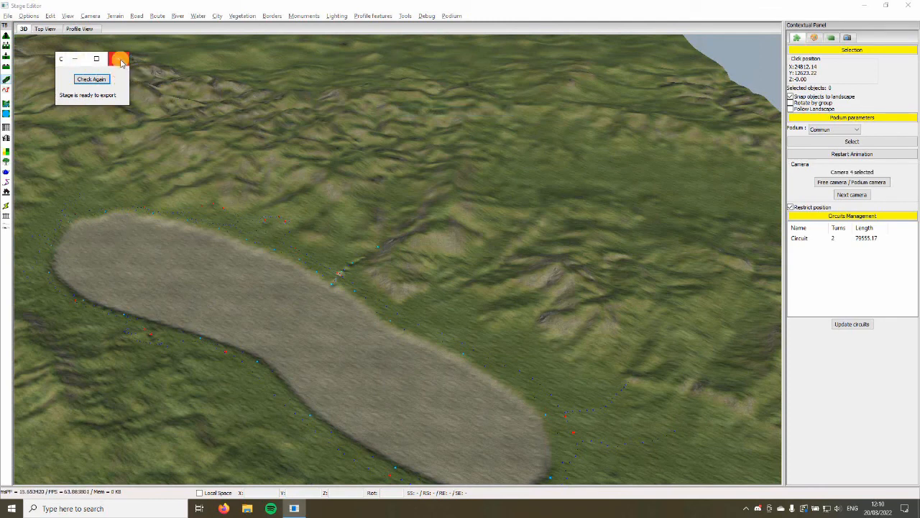